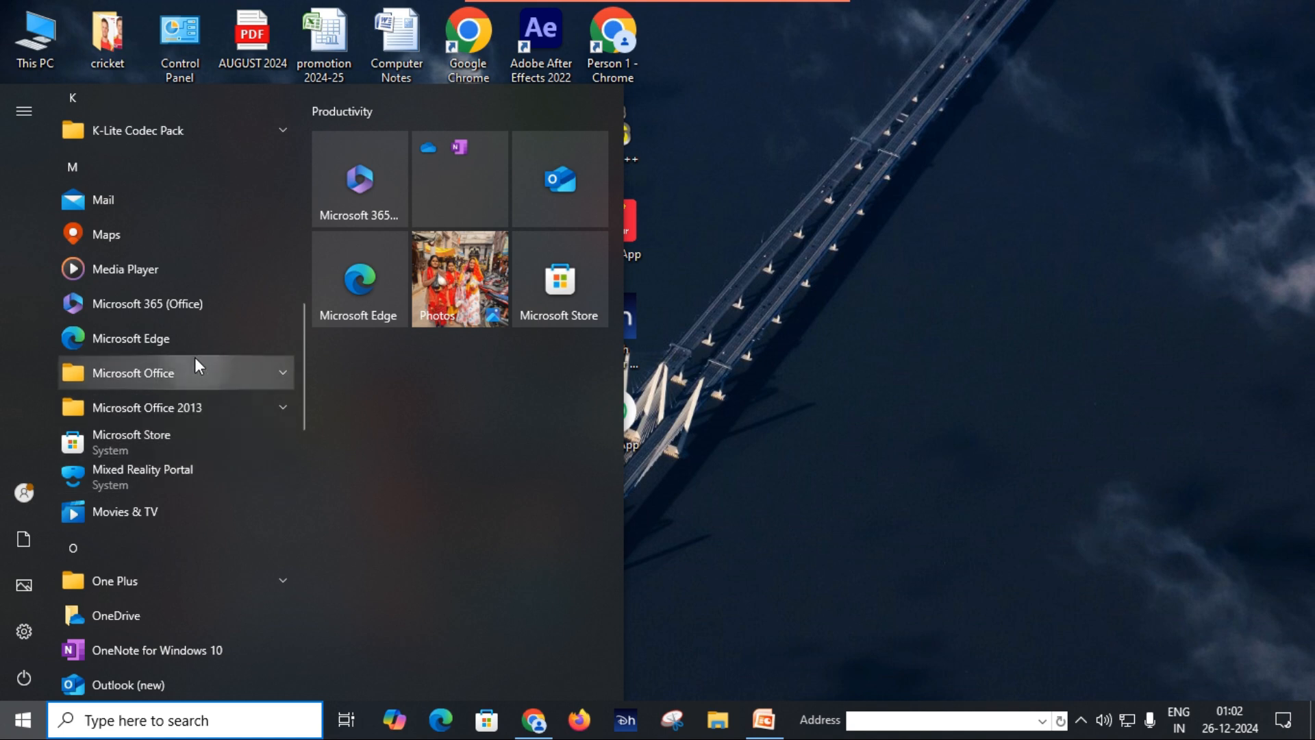
Step: Launch Microsoft Office Access 2007 and start a new blank database
{"action": "left_click", "coordinate": [187, 376]}
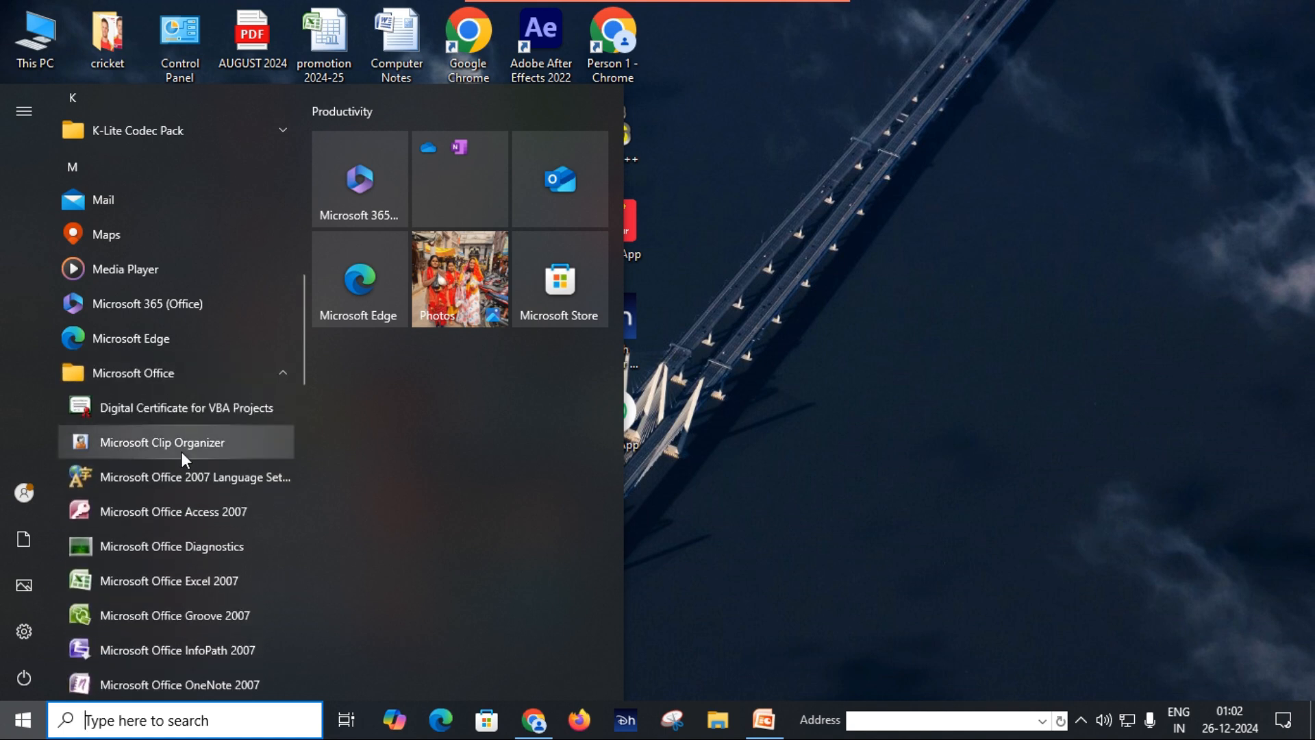
{"action": "left_click", "coordinate": [174, 512]}
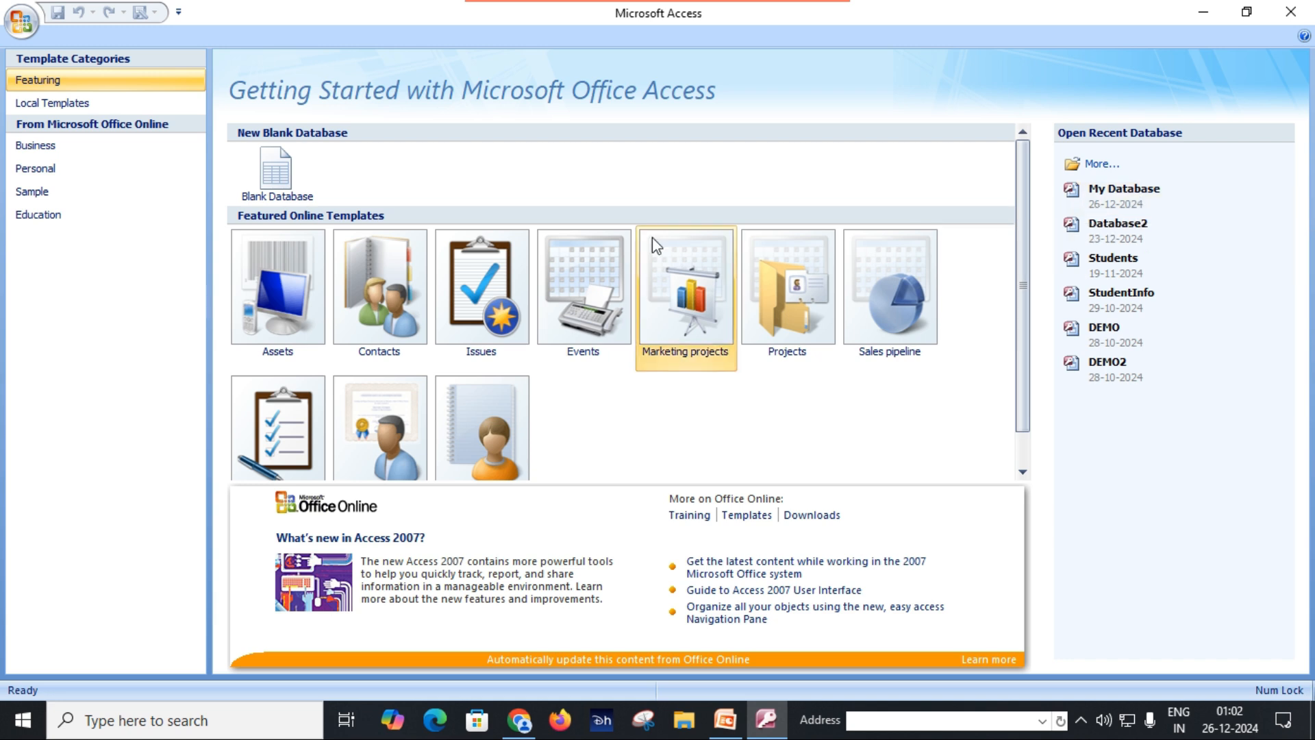
{"action": "left_click", "coordinate": [275, 185]}
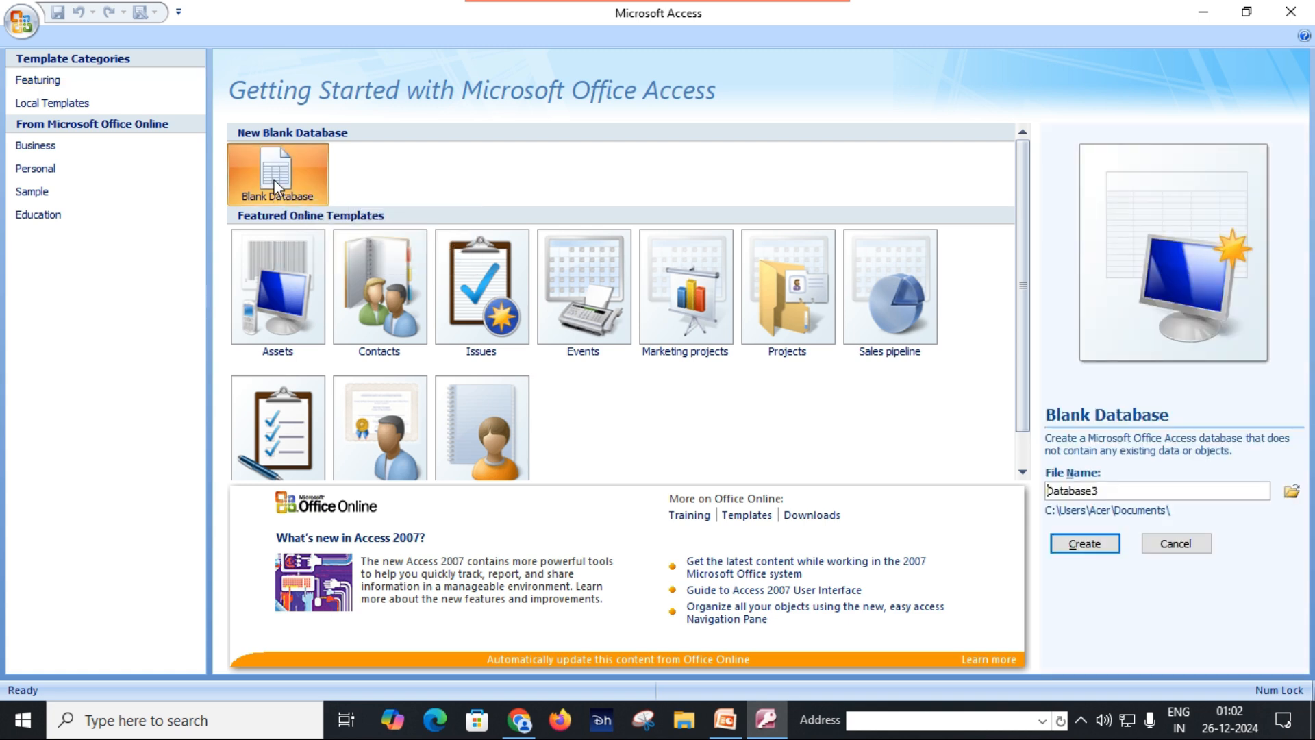
Step: Name the new blank database Primary Key Practical and create it
{"action": "double_click", "coordinate": [1111, 493]}
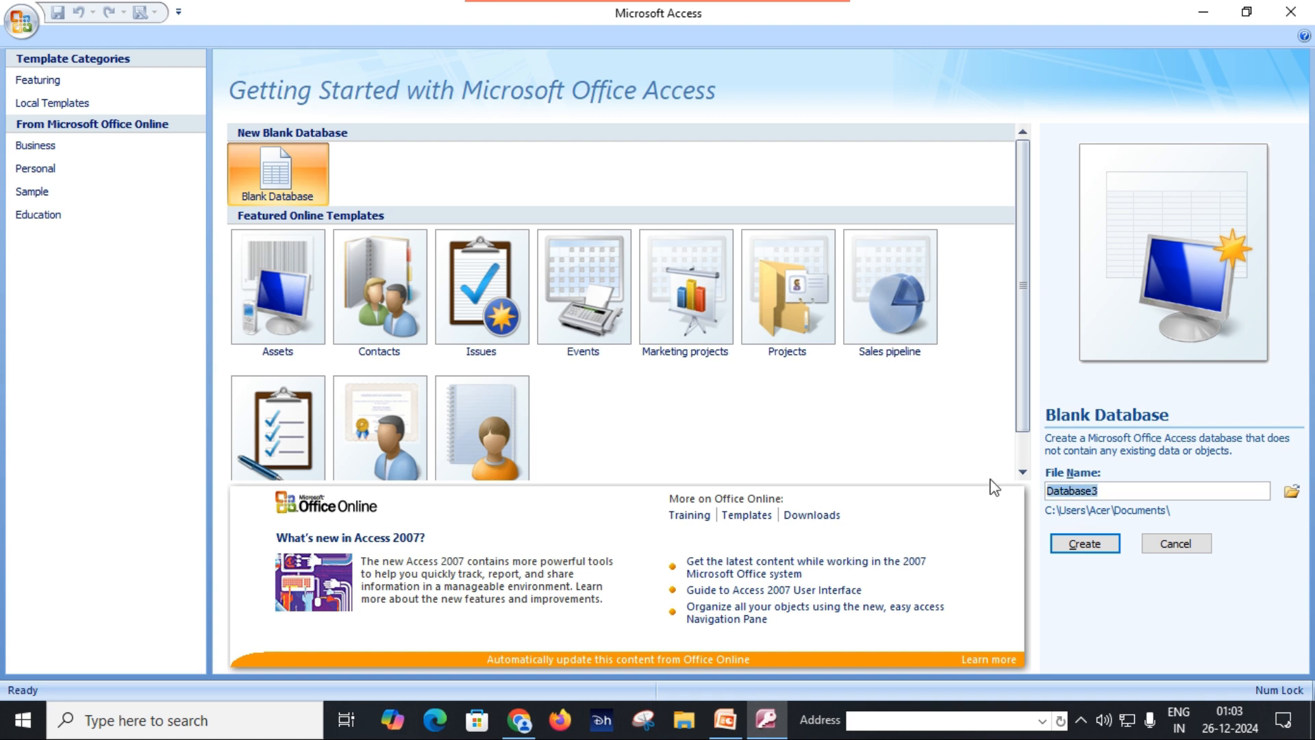
{"action": "type", "text": "Praimary"}
{"action": "key", "text": "BackSpace"}
{"action": "key", "text": "BackSpace"}
{"action": "key", "text": "BackSpace"}
{"action": "key", "text": "BackSpace"}
{"action": "key", "text": "BackSpace"}
{"action": "key", "text": "BackSpace"}
{"action": "type", "text": "imary Key Practical"}
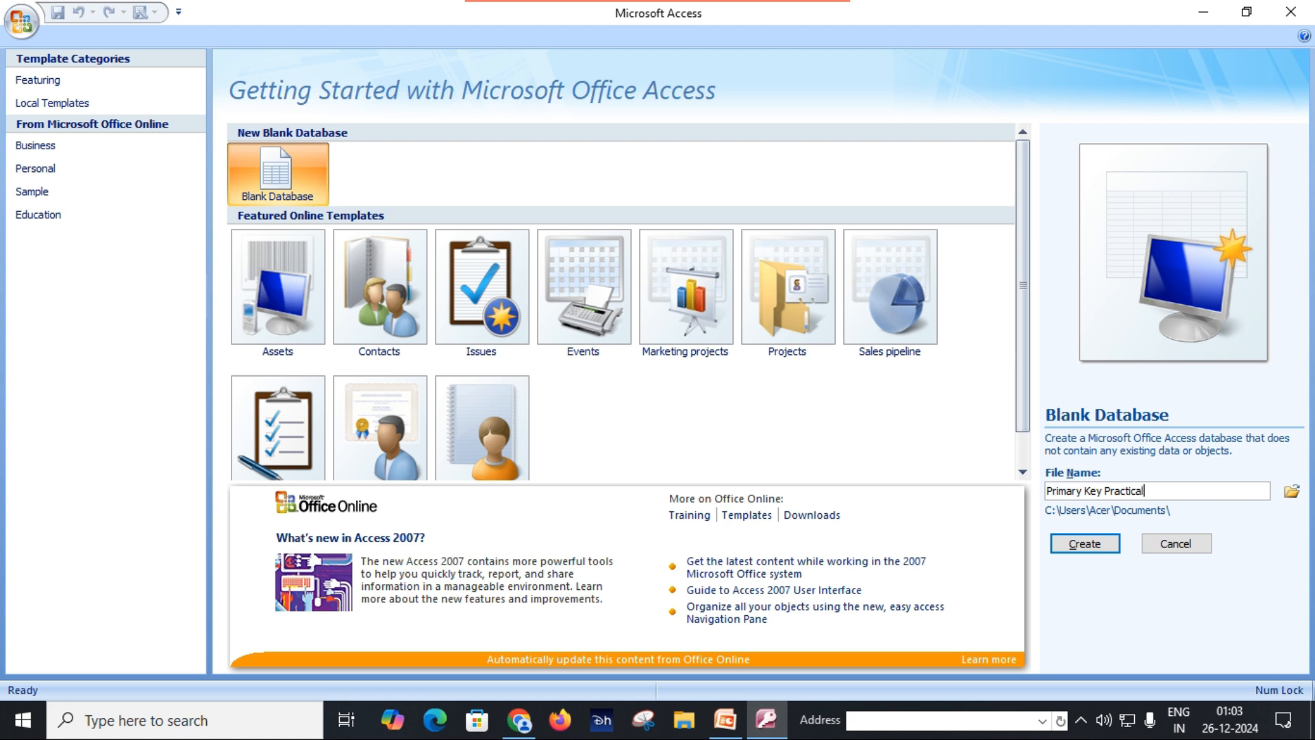
{"action": "left_click", "coordinate": [1094, 548]}
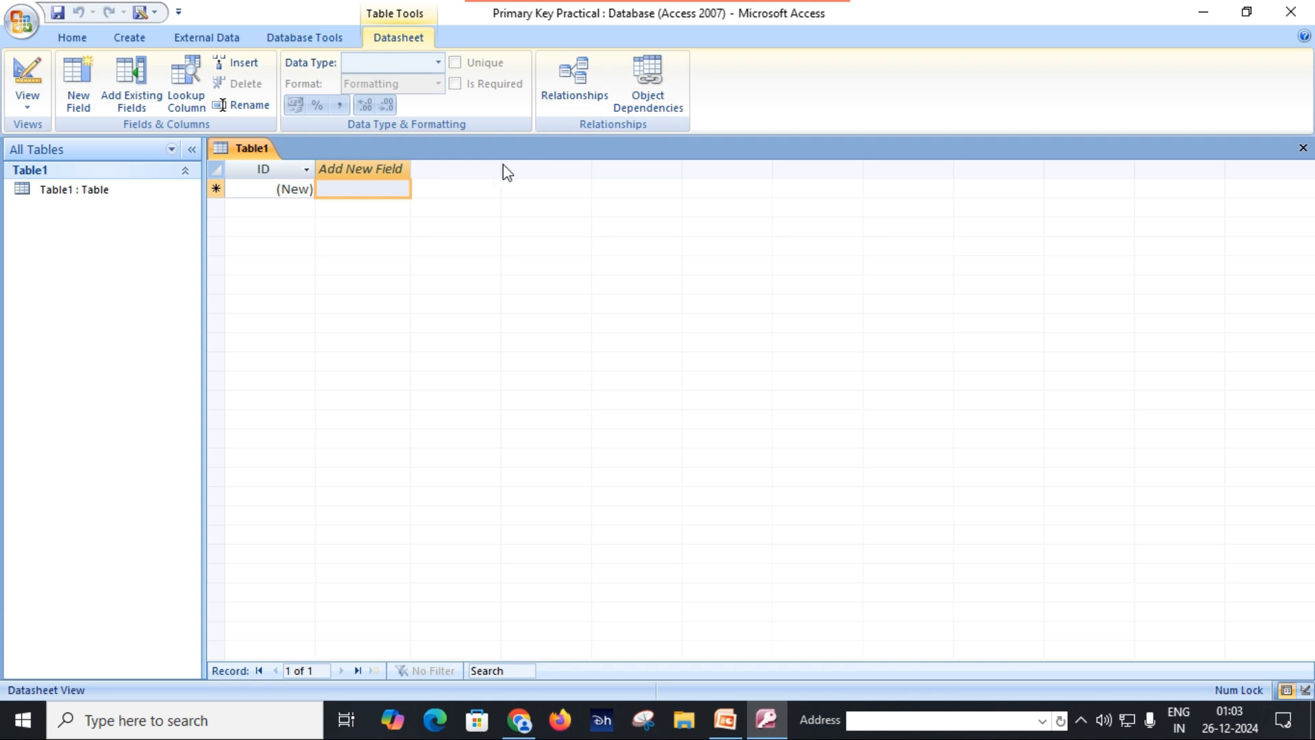
Step: Switch Table1 to Design View, saving the table under the name STUDENT
{"action": "left_click", "coordinate": [107, 196]}
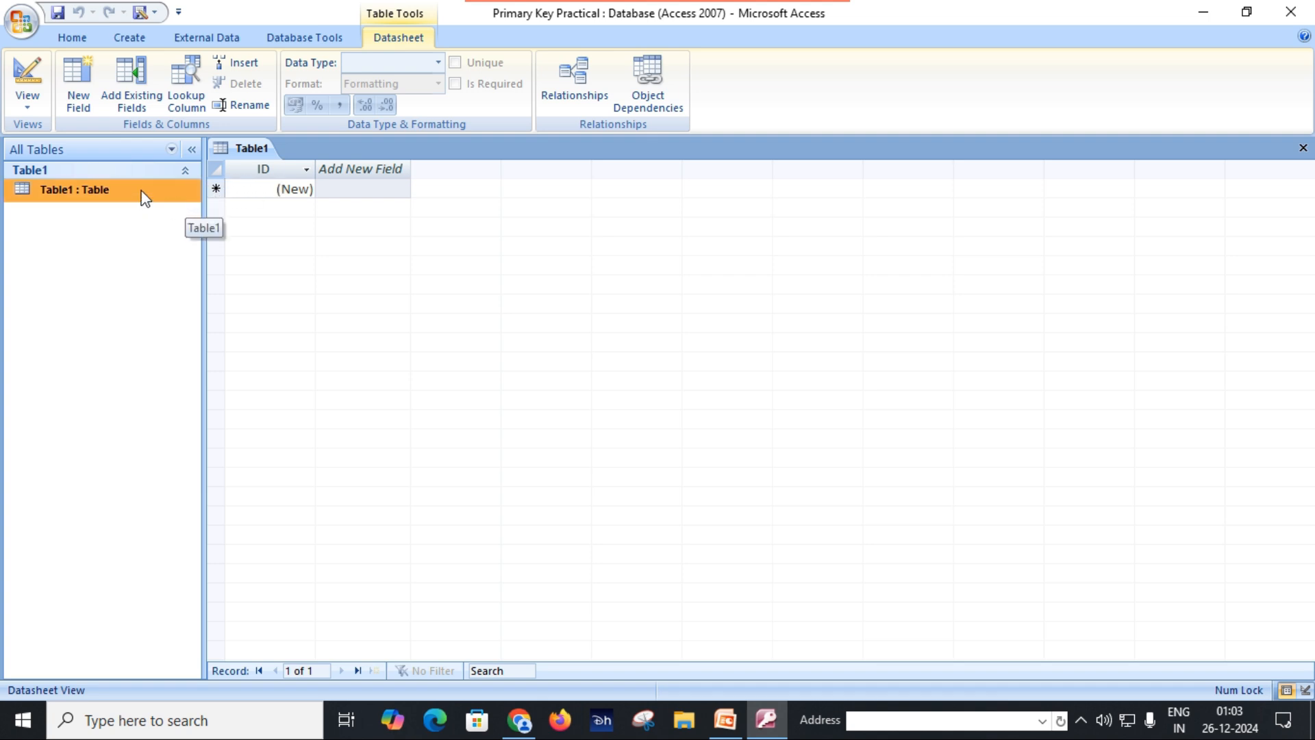
{"action": "left_click", "coordinate": [27, 103]}
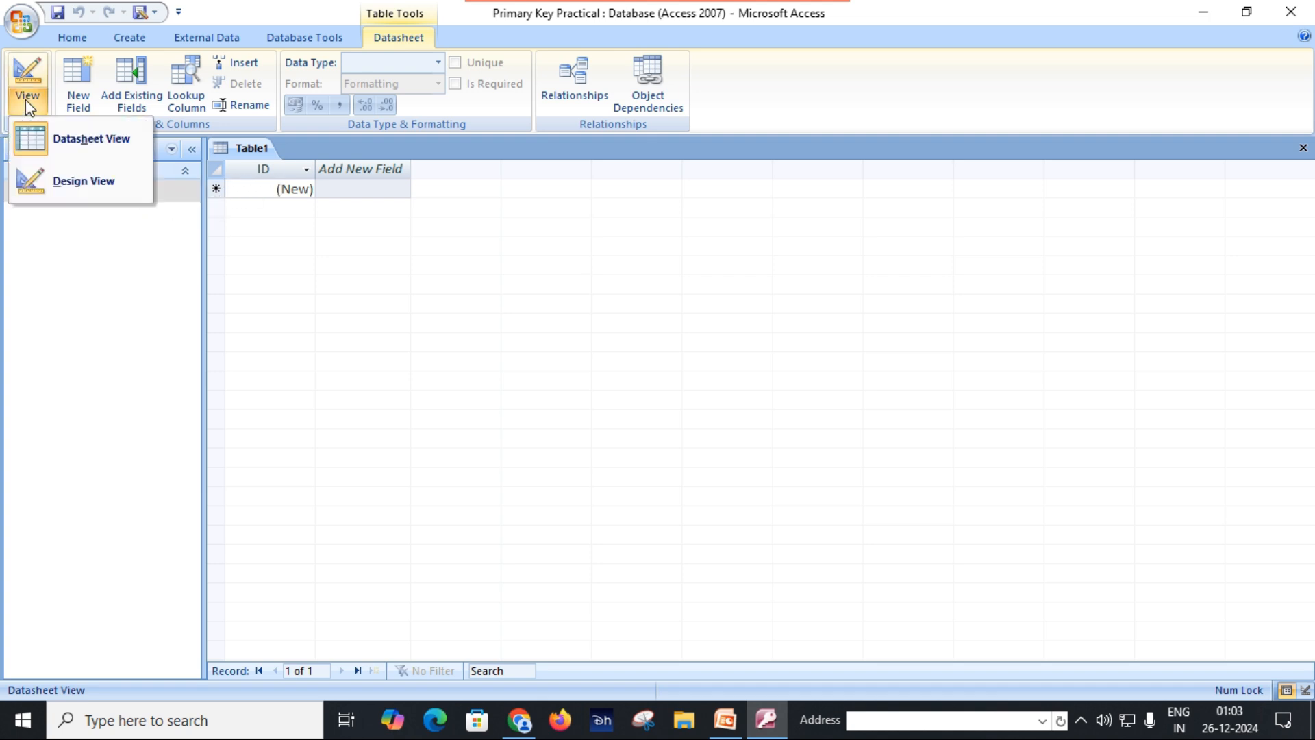
{"action": "left_click", "coordinate": [56, 183]}
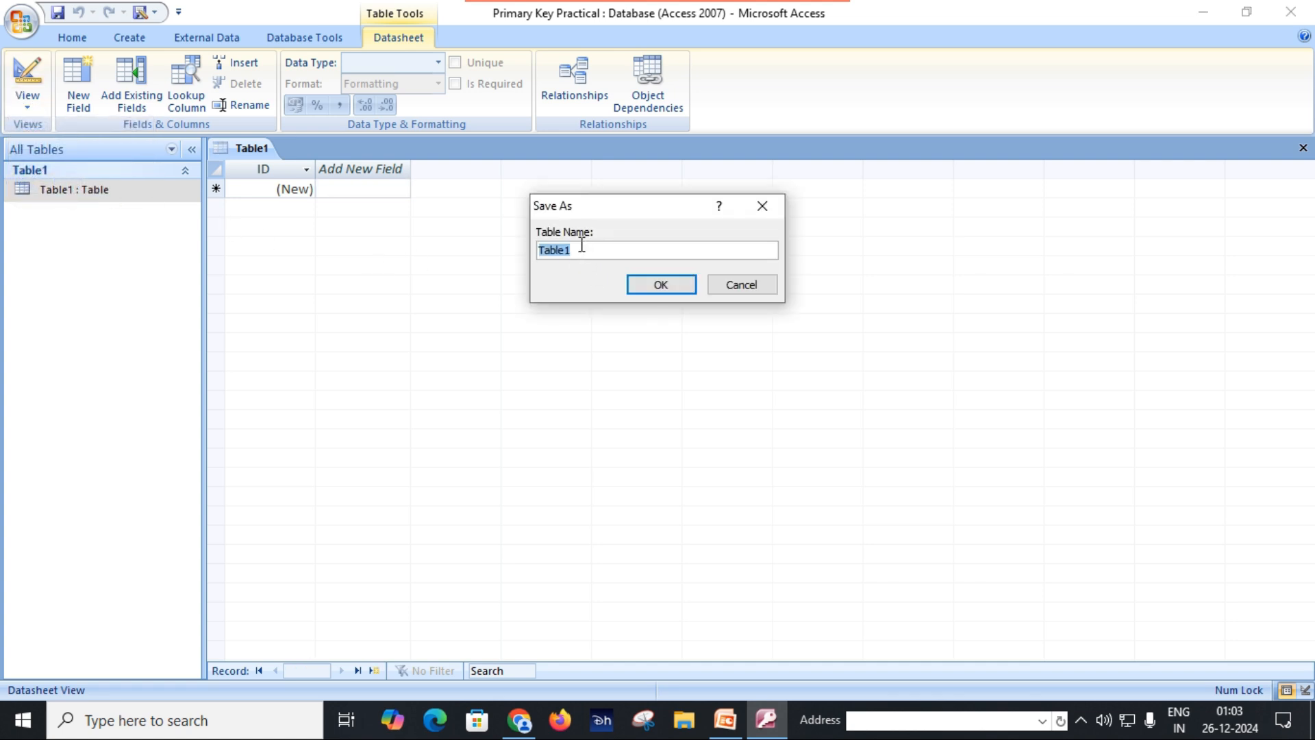
{"action": "key", "text": "Caps_Lock"}
{"action": "type", "text": "STUDENT"}
{"action": "left_click", "coordinate": [654, 288]}
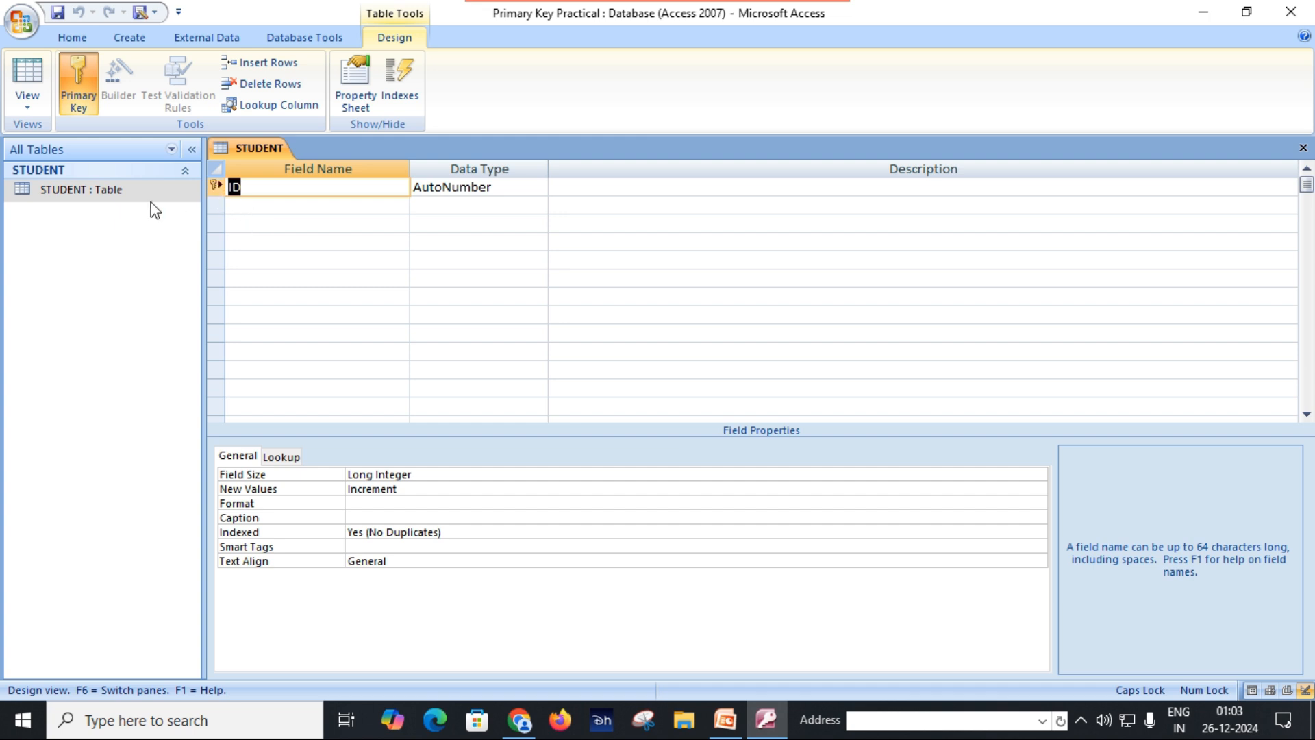
Step: Remove the primary key from the ID field and redefine the field as STUDENT ID with the Number data type
{"action": "left_click", "coordinate": [78, 79]}
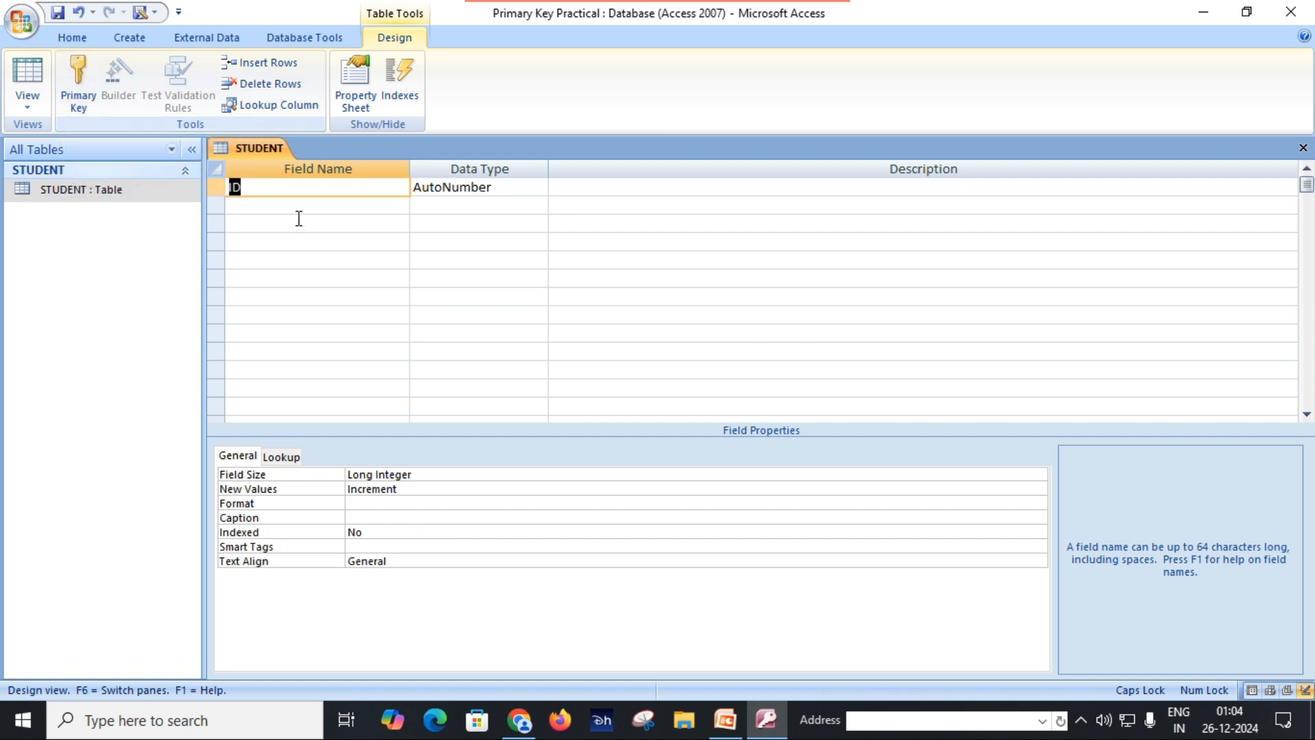
{"action": "left_click", "coordinate": [267, 187]}
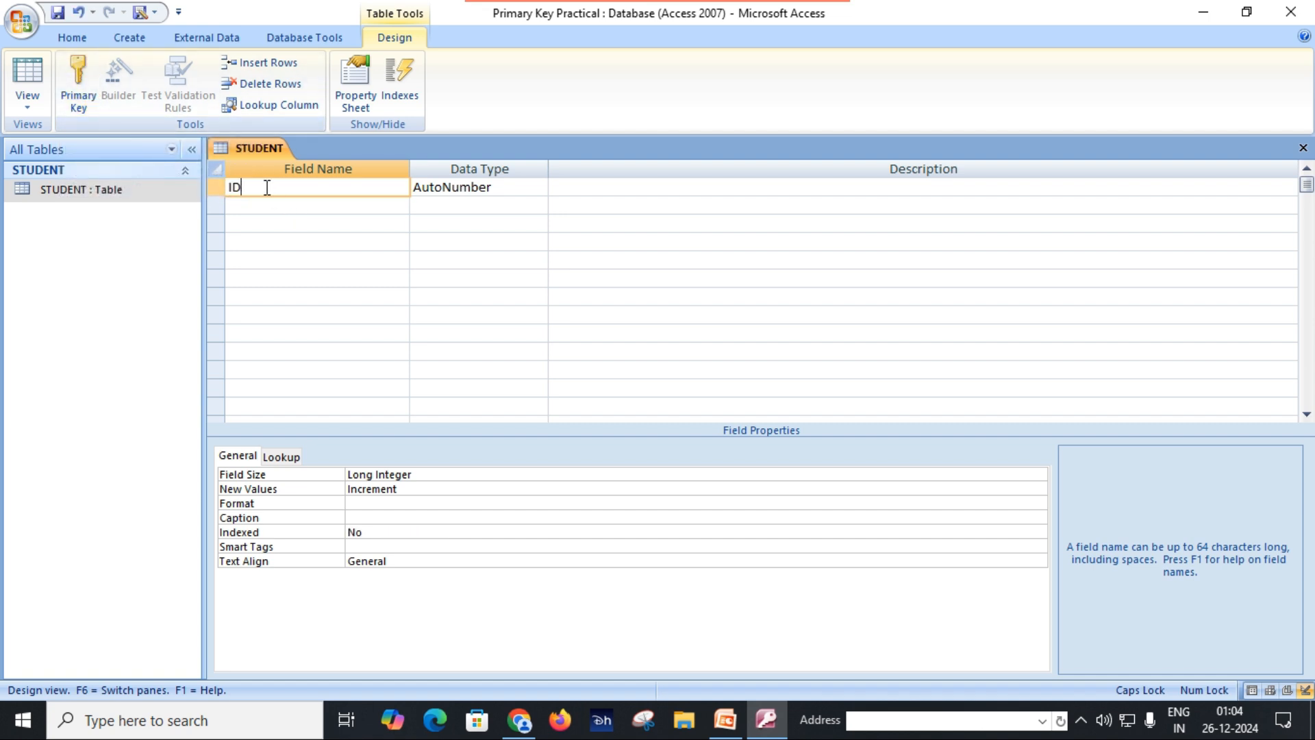
{"action": "key", "text": "BackSpace"}
{"action": "key", "text": "BackSpace"}
{"action": "type", "text": "STUDENT ID"}
{"action": "key", "text": "Tab"}
{"action": "type", "text": "N"}
{"action": "key", "text": "Tab"}
{"action": "key", "text": "Tab"}
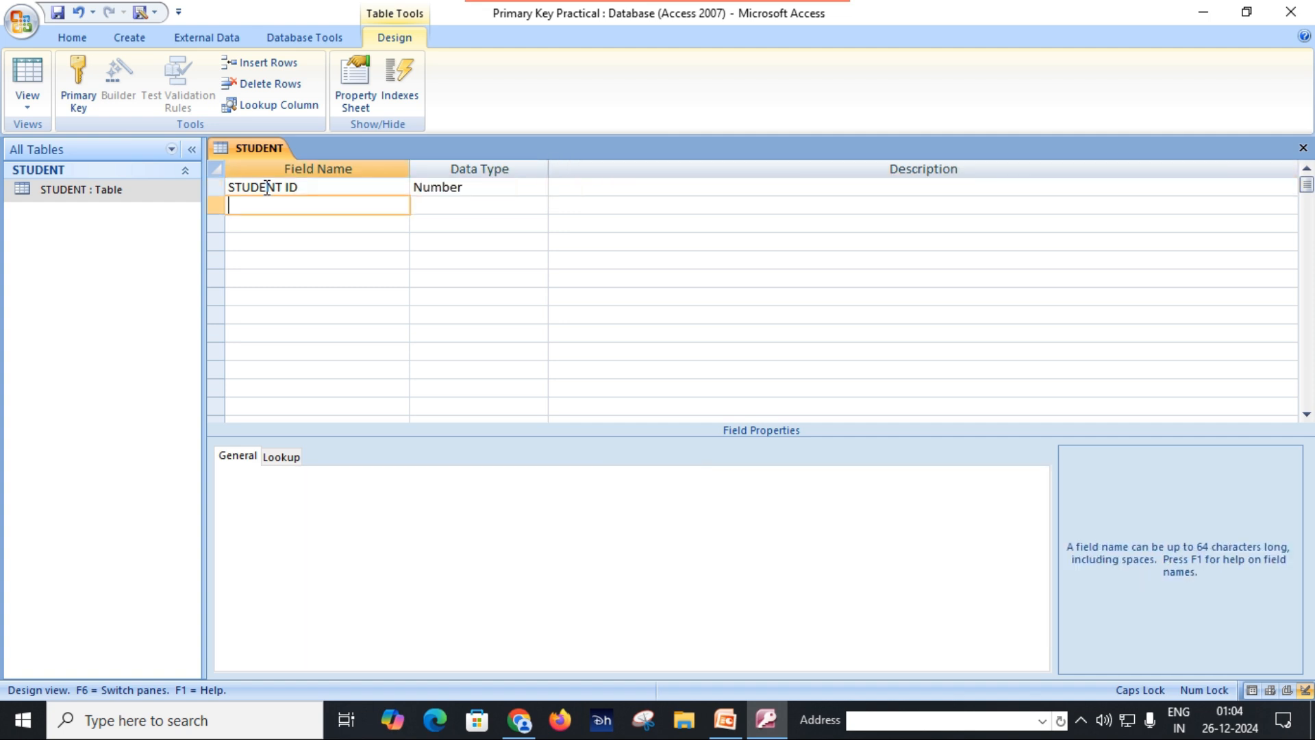
Step: Add a second field named STUDENT NAME with the Text data type
{"action": "type", "text": "STUDENT NAME"}
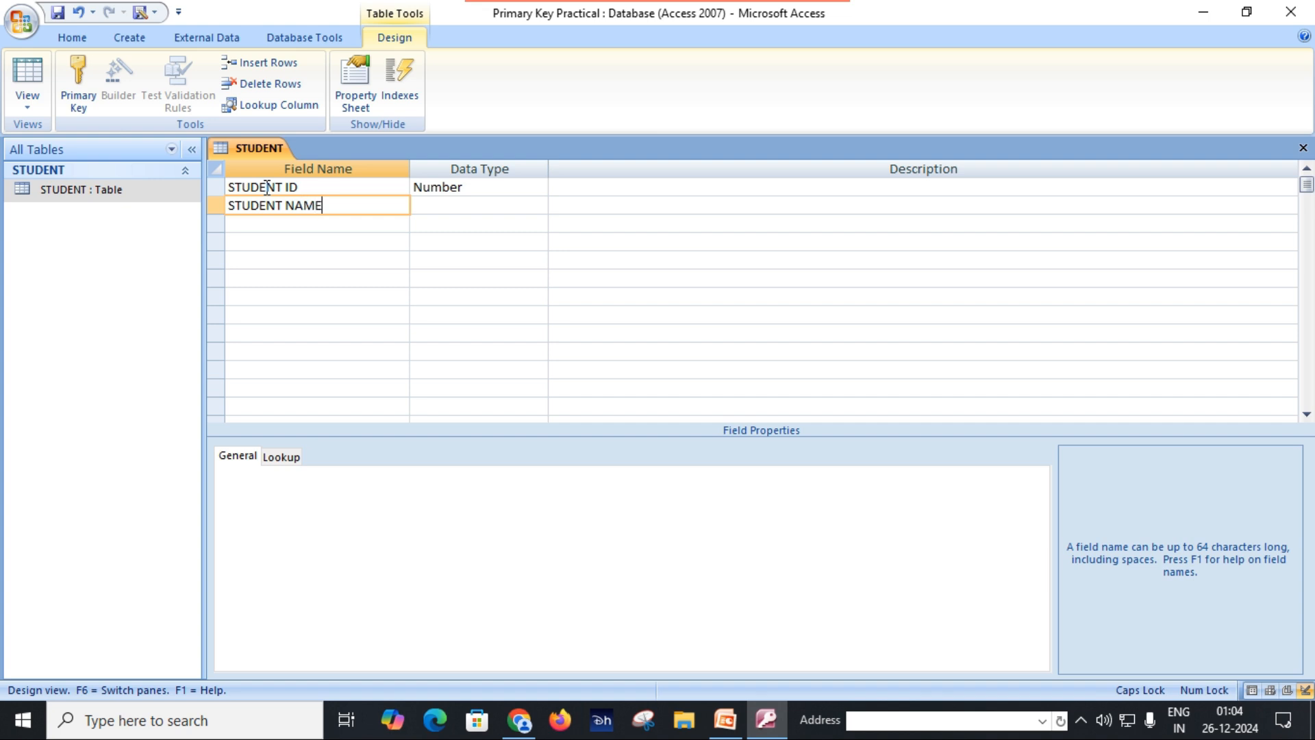
{"action": "key", "text": "Tab"}
{"action": "key", "text": "Tab"}
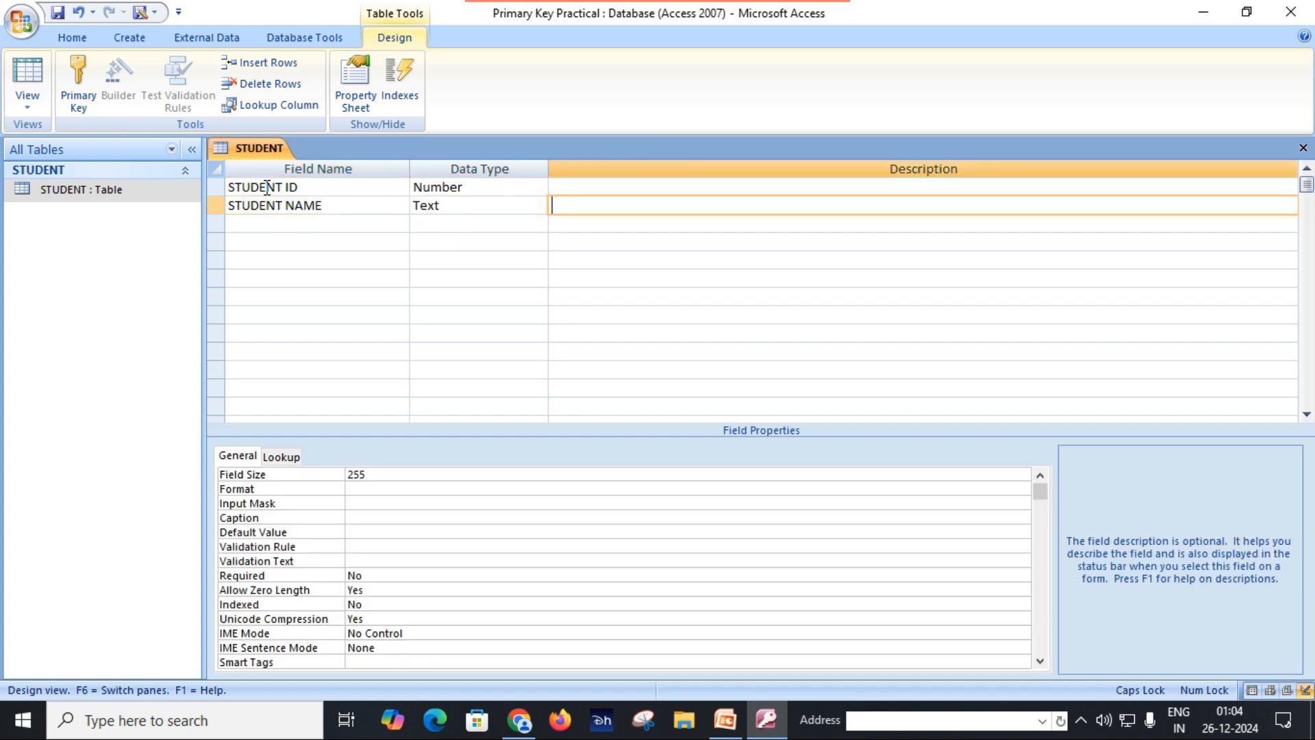
{"action": "key", "text": "Tab"}
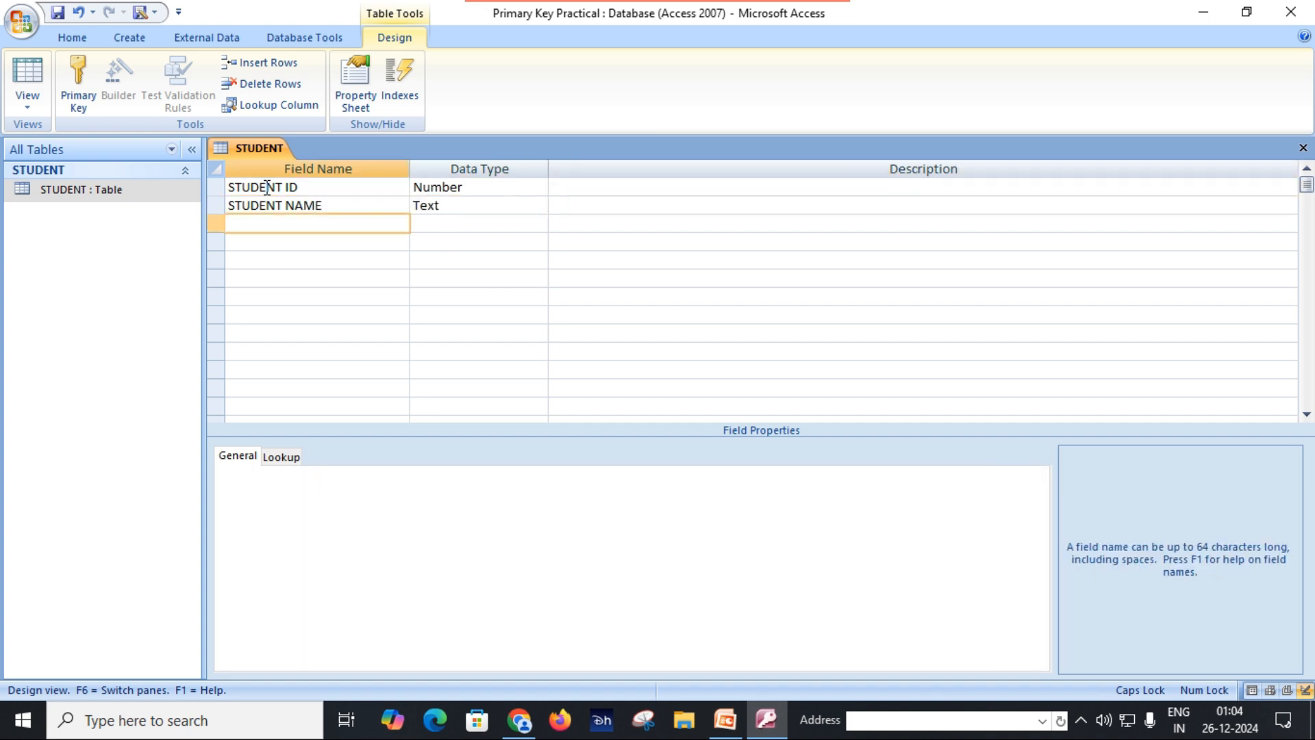
Step: Add two more fields, CLASS and CITY, both with the Text data type
{"action": "type", "text": "CLASS"}
{"action": "key", "text": "Tab"}
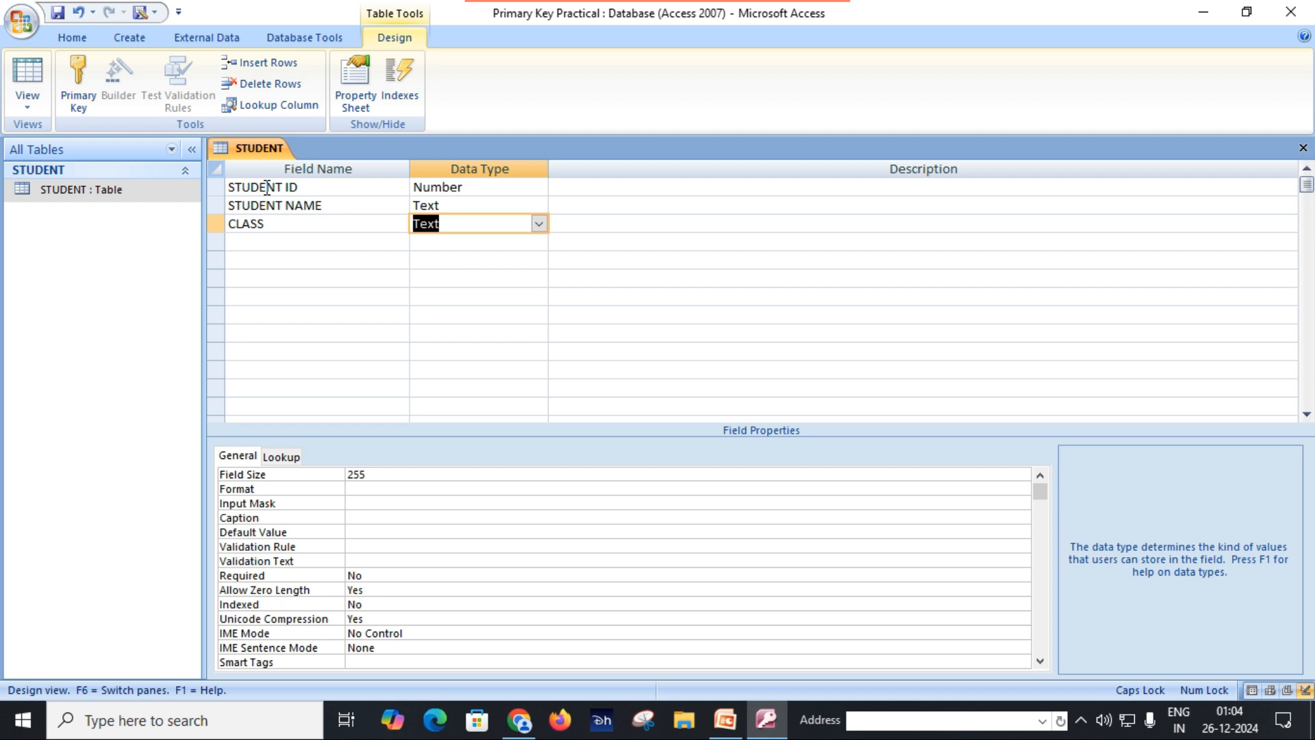
{"action": "left_click", "coordinate": [281, 243]}
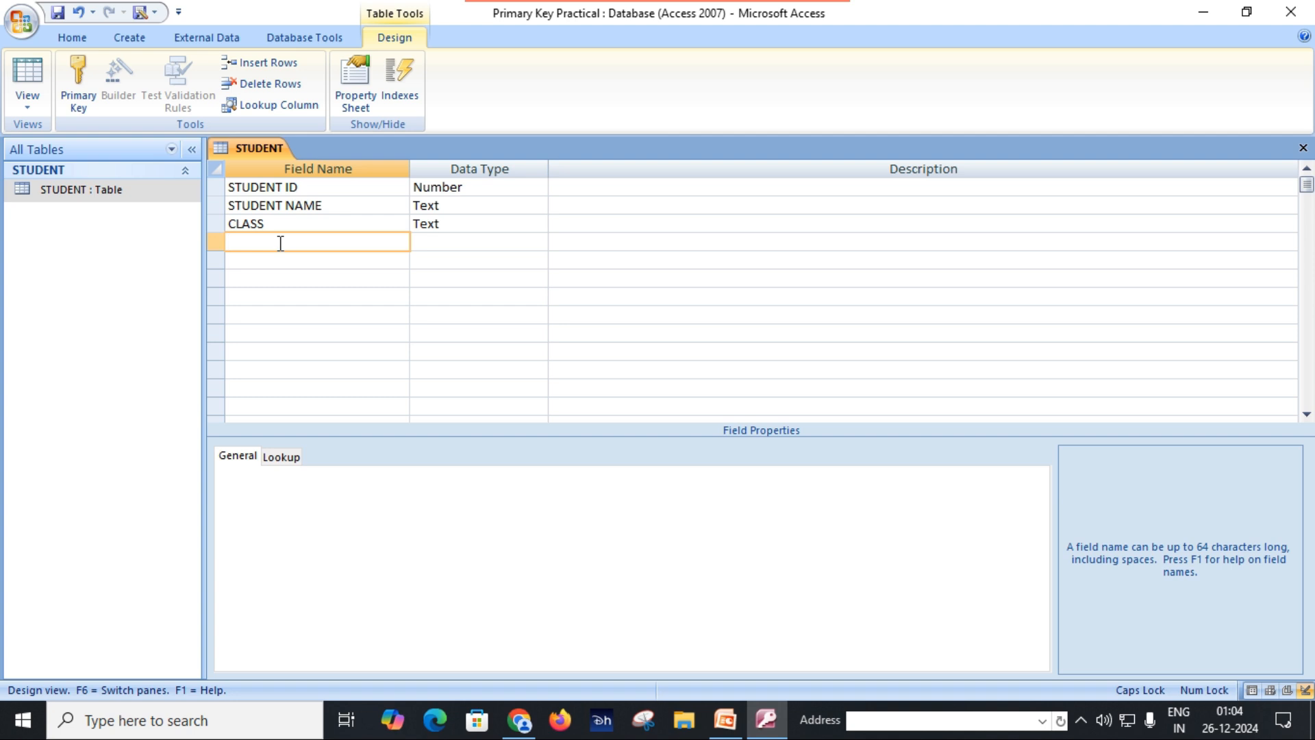
{"action": "type", "text": "CITY"}
{"action": "left_click", "coordinate": [471, 244]}
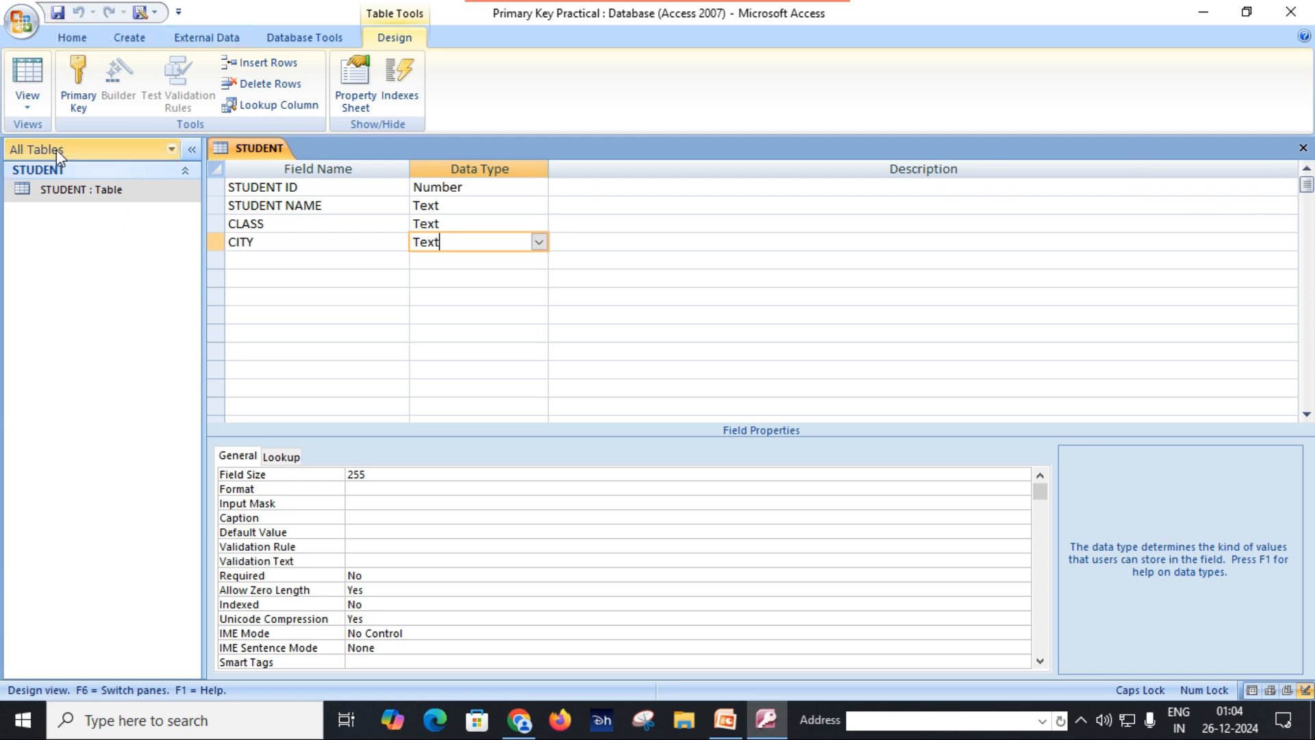
Step: Switch the STUDENT table to Datasheet View and enter the student ID of the first record
{"action": "left_click", "coordinate": [27, 99]}
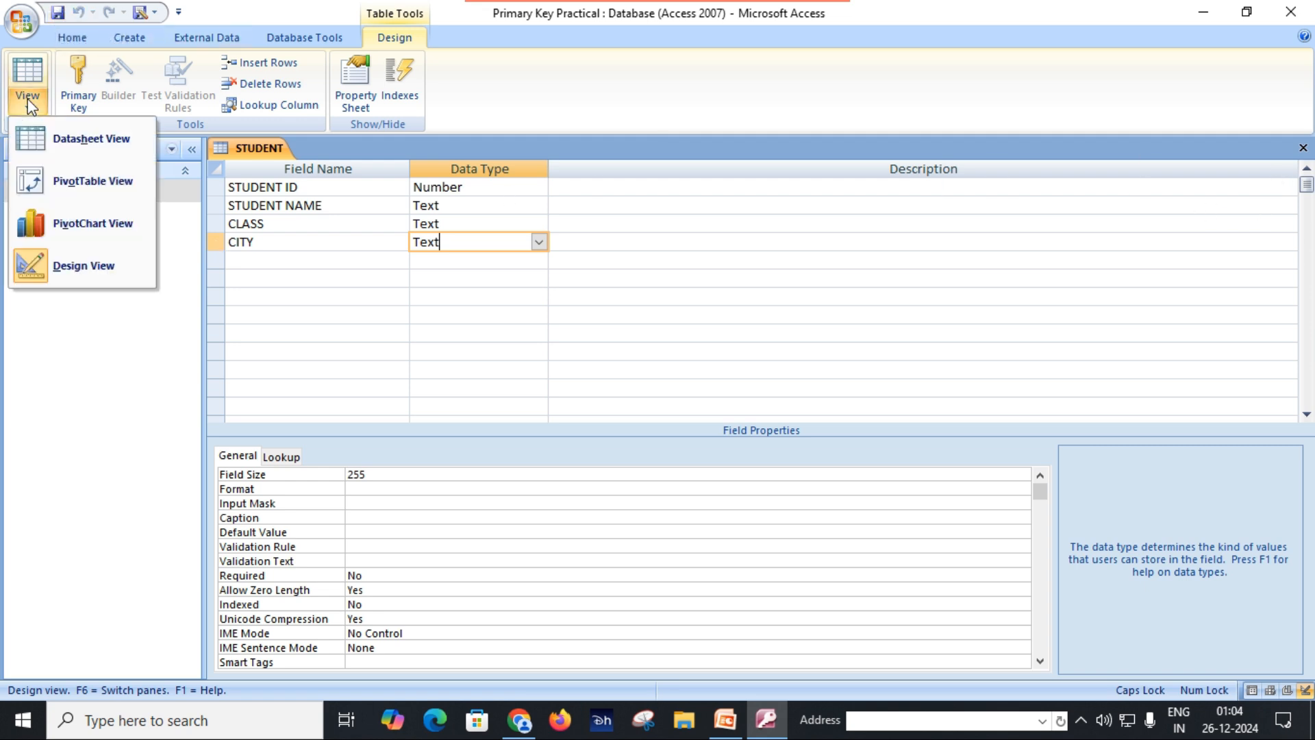
{"action": "left_click", "coordinate": [63, 143]}
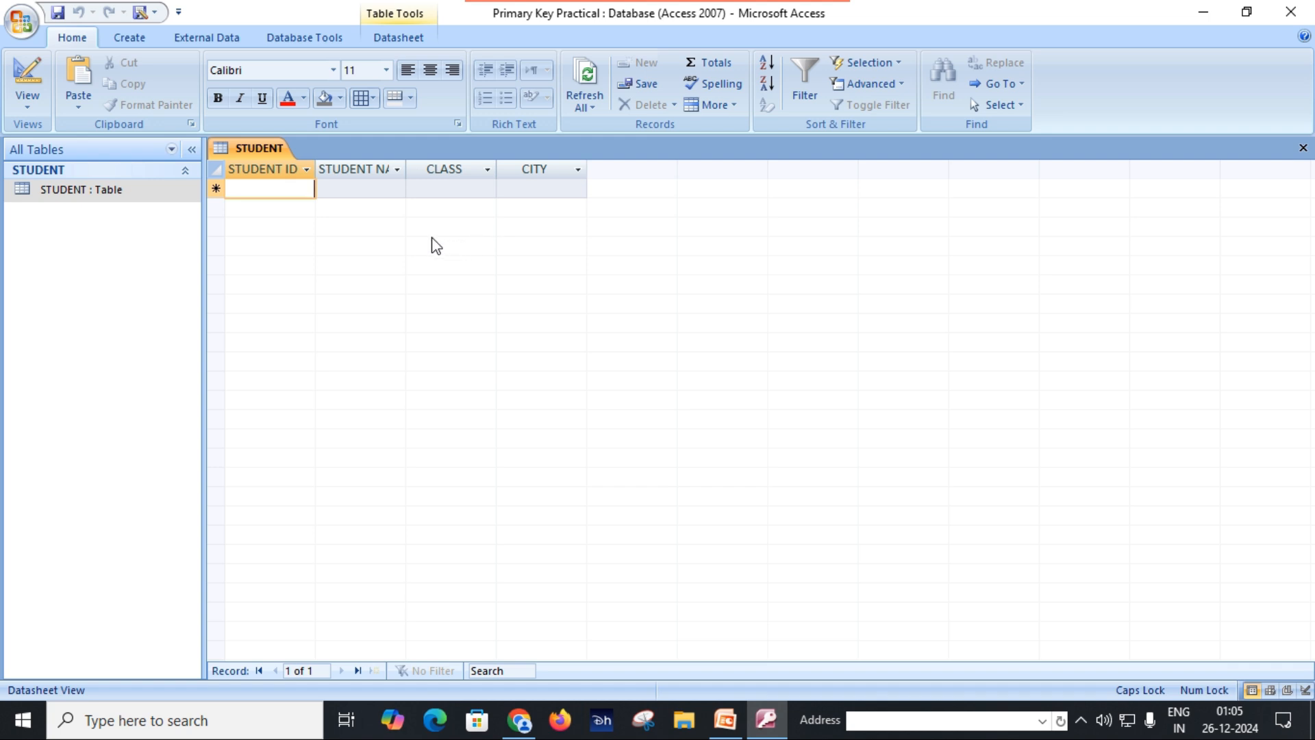
{"action": "type", "text": "1001"}
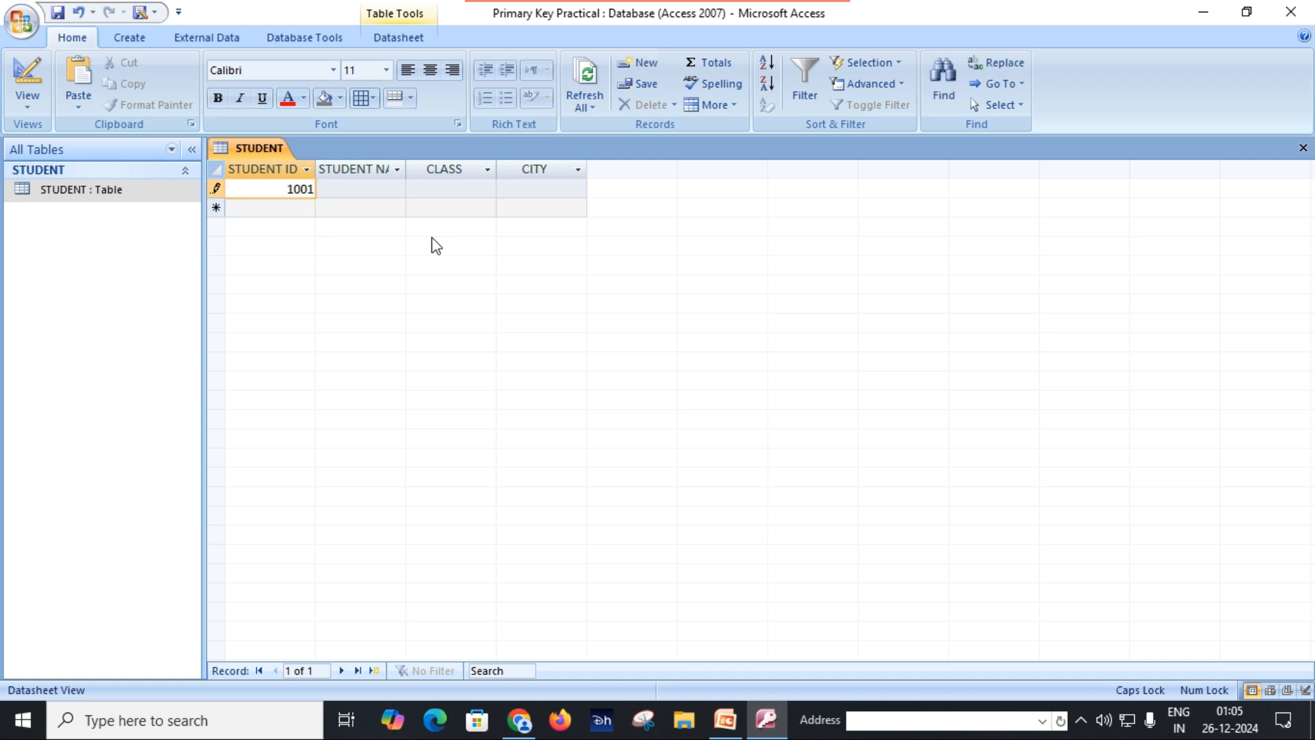
{"action": "key", "text": "Tab"}
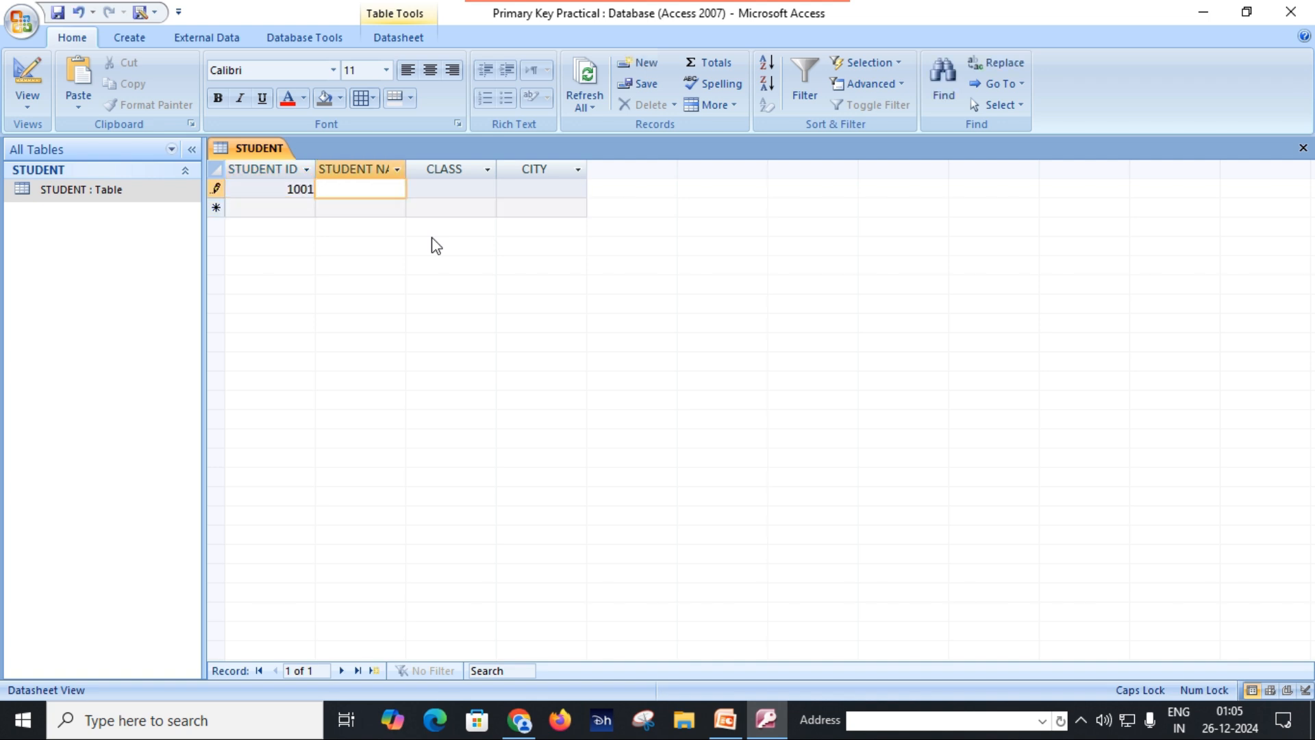
Step: Widen the STUDENT NAME column to fit its full heading
{"action": "double_click", "coordinate": [405, 166]}
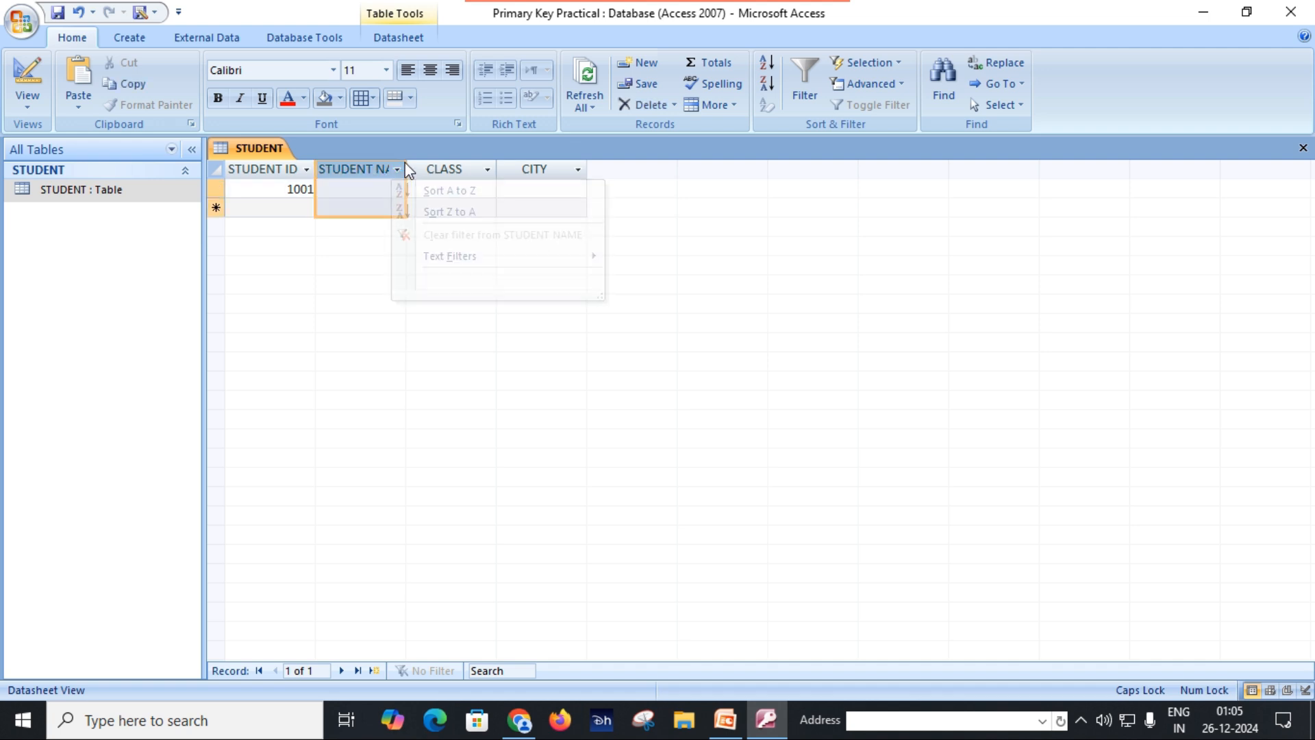
{"action": "double_click", "coordinate": [406, 169]}
{"action": "left_click", "coordinate": [386, 192]}
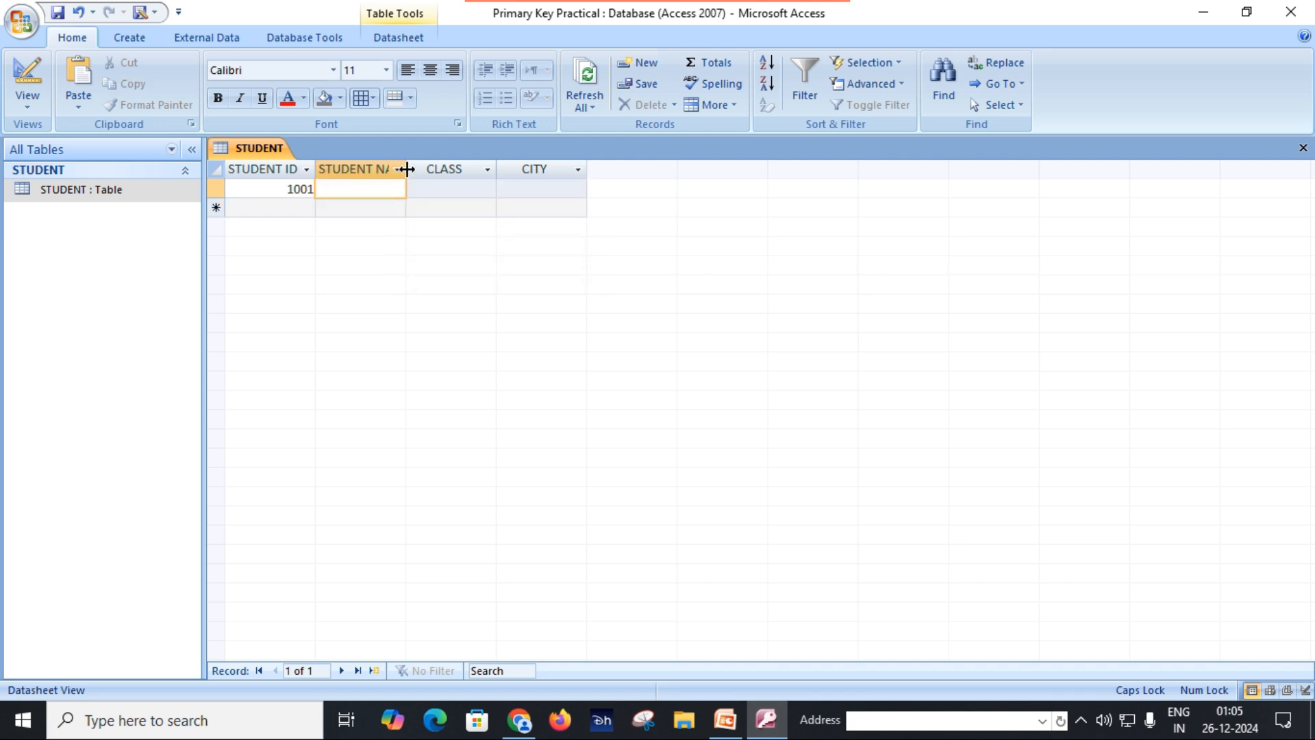
{"action": "double_click", "coordinate": [406, 170]}
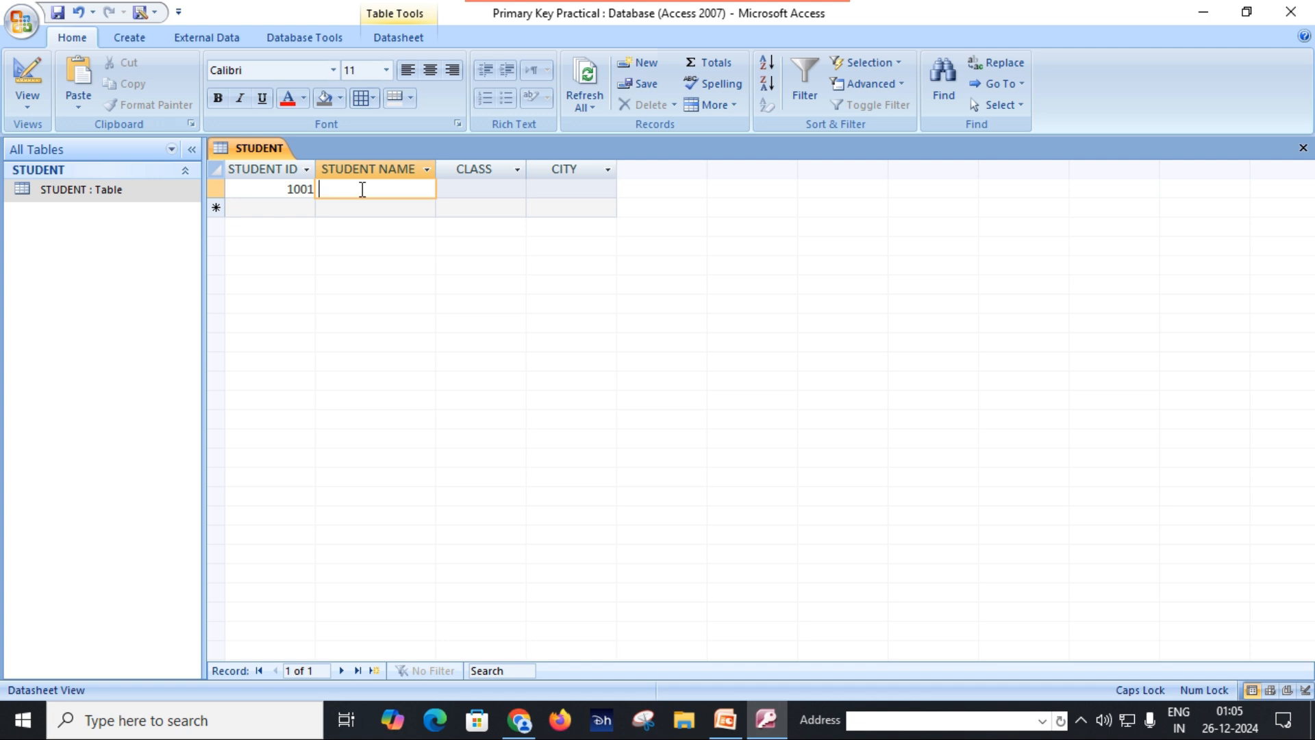
Step: Complete the first record with the student's full name, class BCA and city Rewa
{"action": "key", "text": "Caps_Lock"}
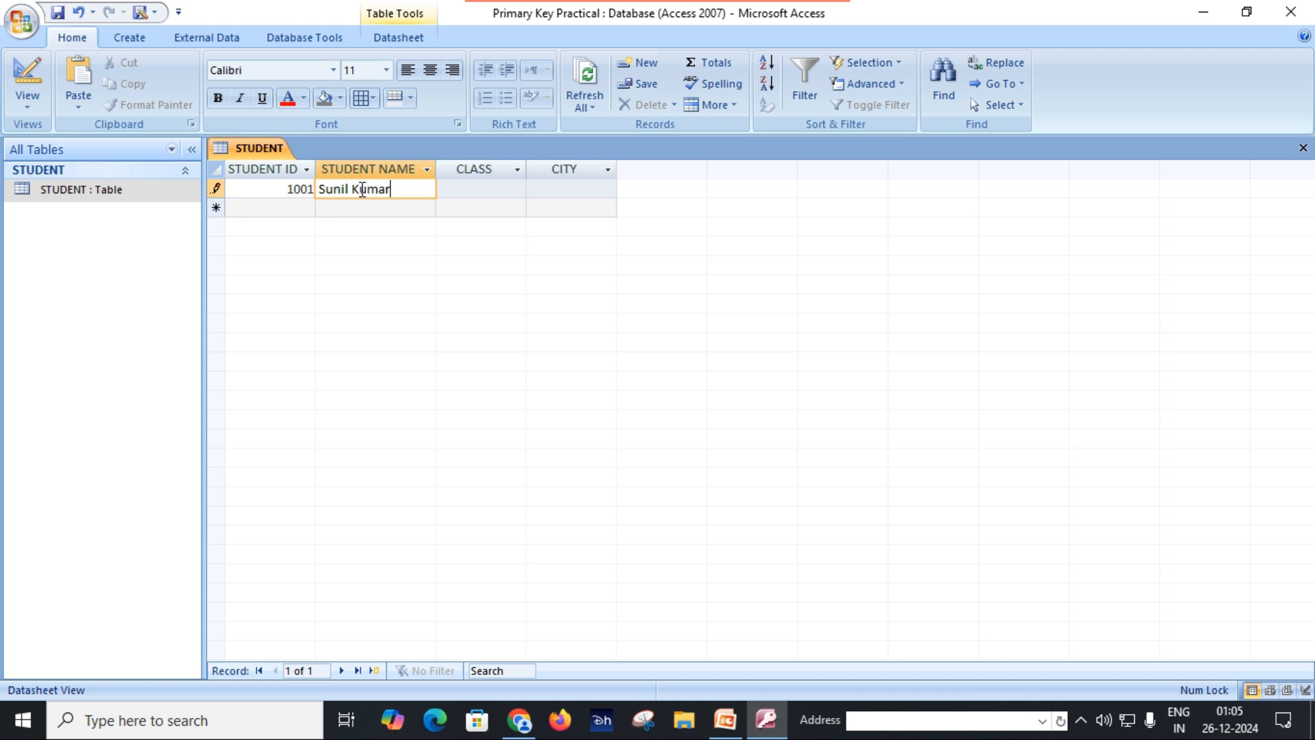
{"action": "key", "text": "Tab"}
{"action": "type", "text": "BCA"}
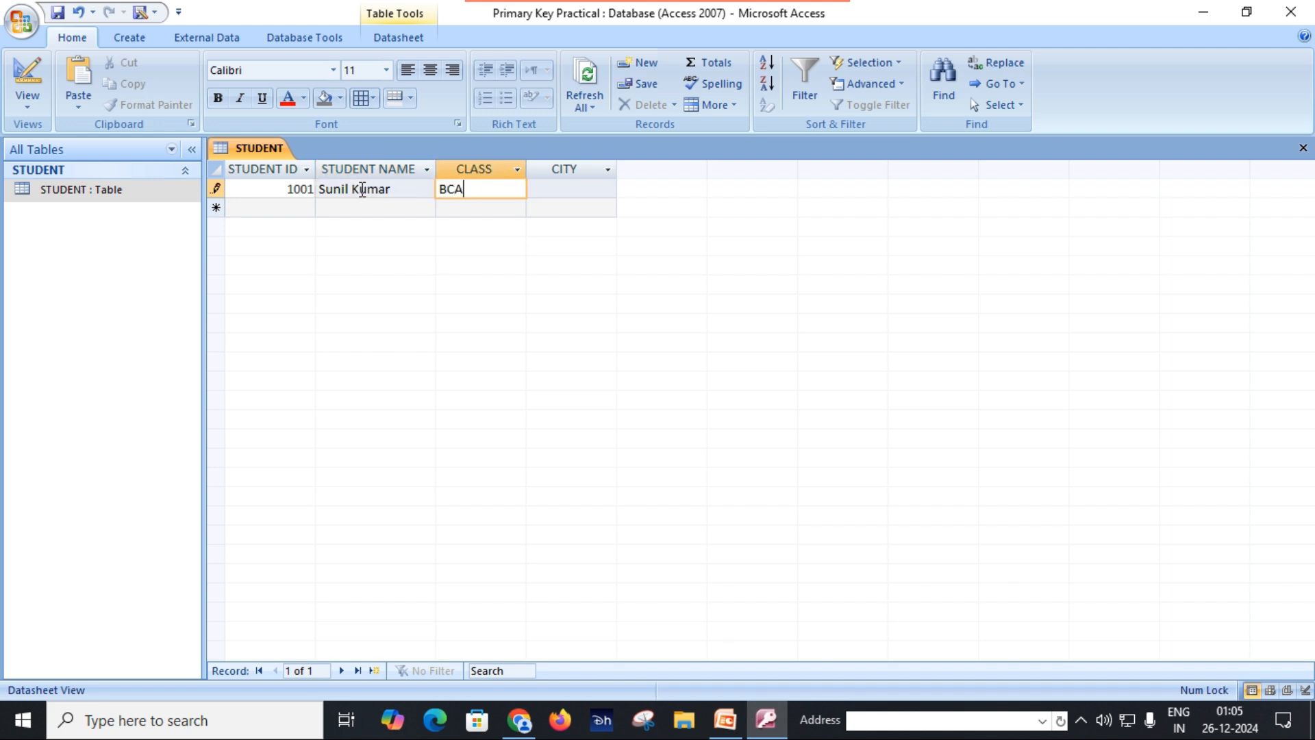
{"action": "key", "text": "Tab"}
{"action": "type", "text": "Rewa"}
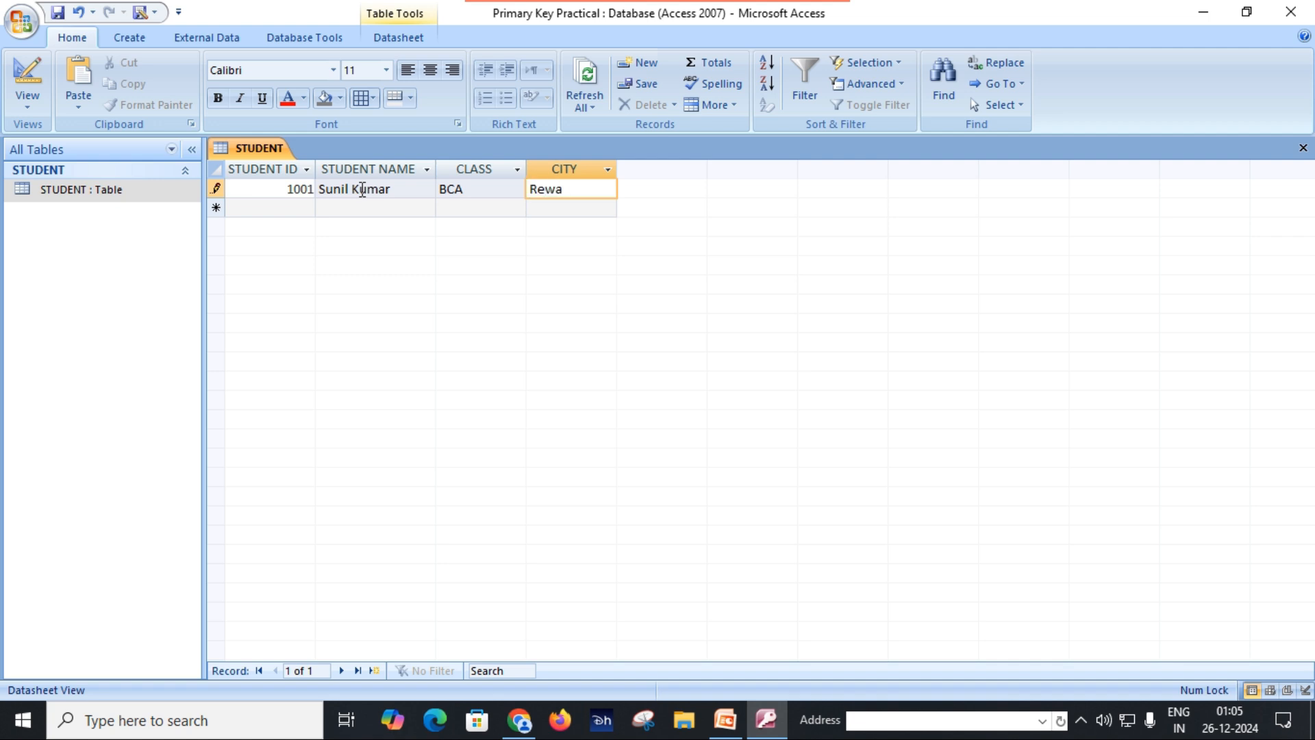
{"action": "key", "text": "Tab"}
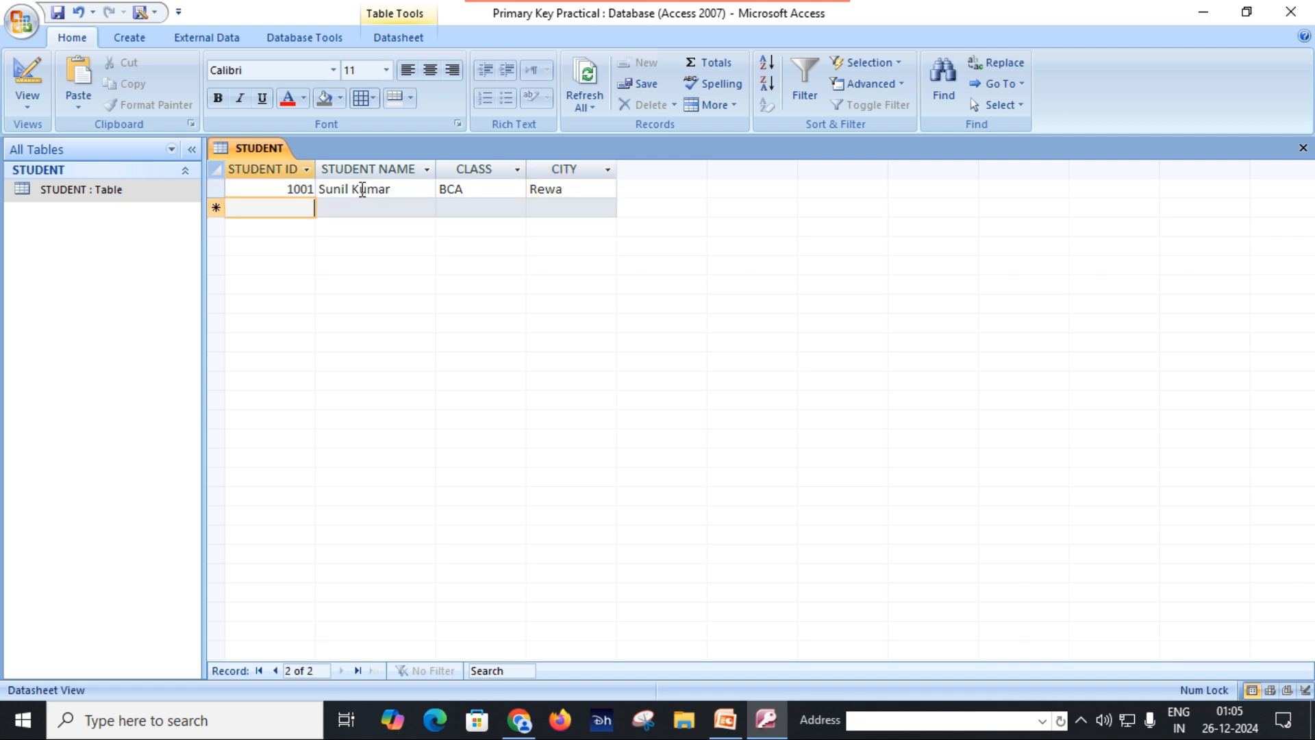
Step: Enter the second record with the student ID, the student's full name, class BA and city Sidhi
{"action": "type", "text": "1002"}
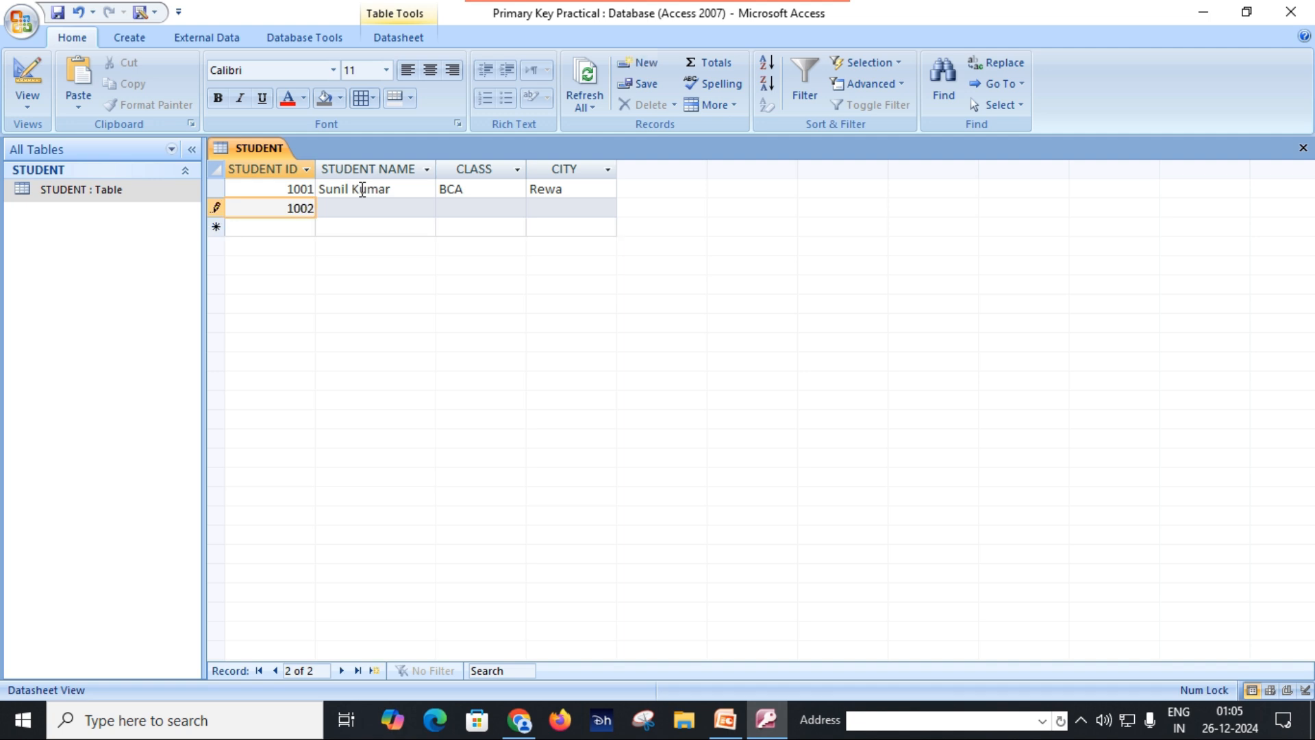
{"action": "key", "text": "Tab"}
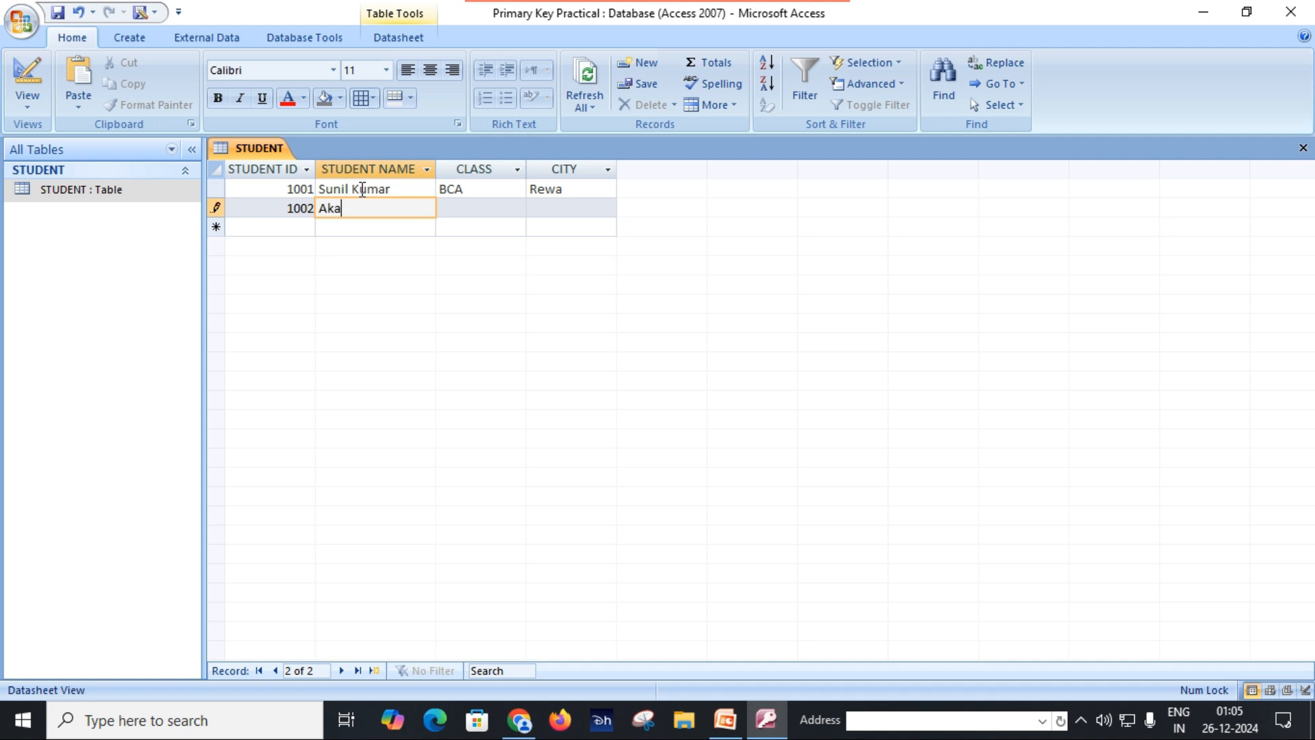
{"action": "key", "text": "Tab"}
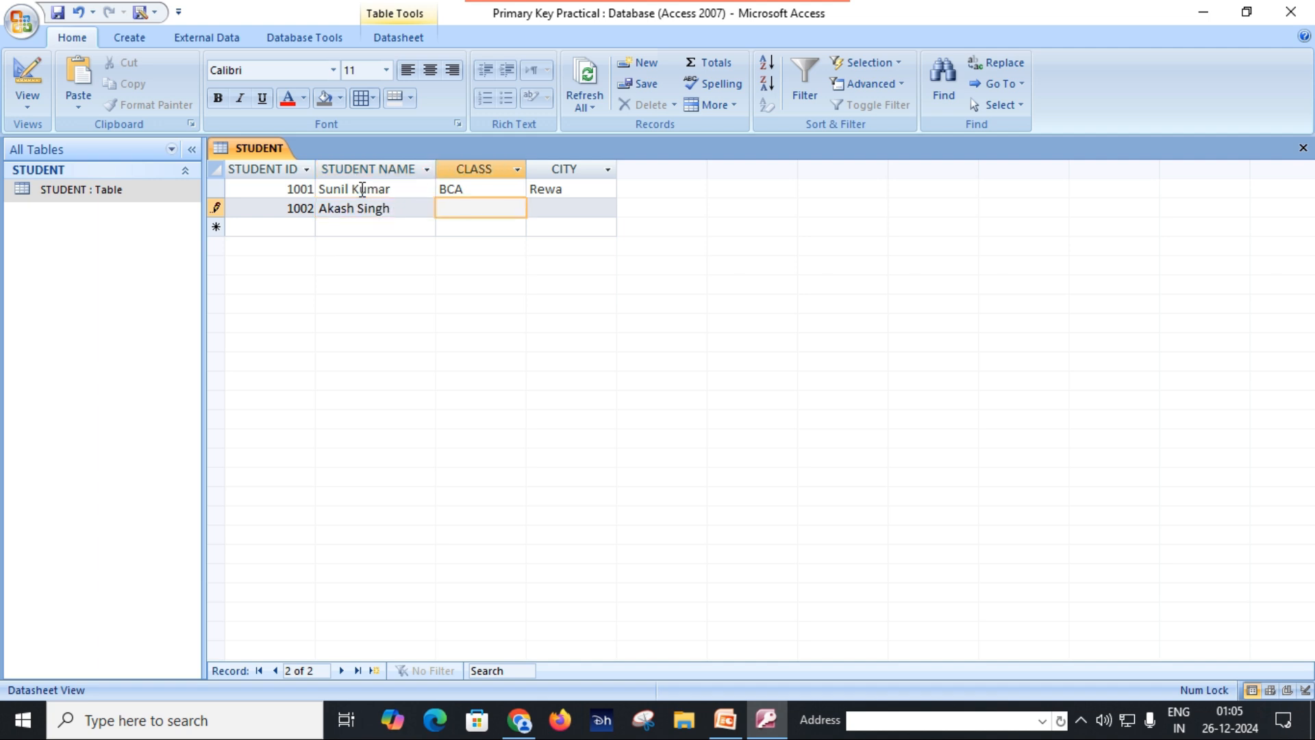
{"action": "type", "text": "BA"}
{"action": "key", "text": "Tab"}
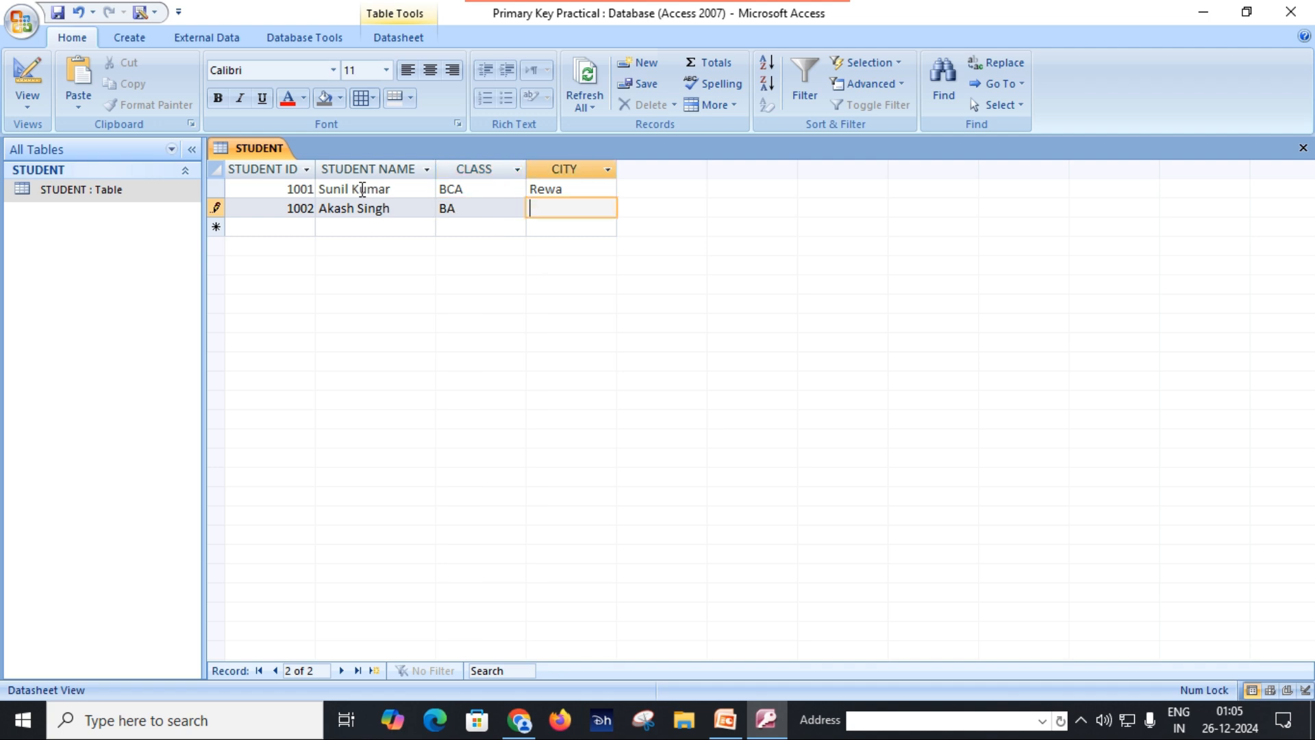
{"action": "type", "text": "Sidhi"}
{"action": "key", "text": "Tab"}
Step: Enter the third record with the student ID, the student's full name, class BCA and city Singrauli, and widen STUDENT NAME to fit
{"action": "type", "text": "1003"}
{"action": "key", "text": "Tab"}
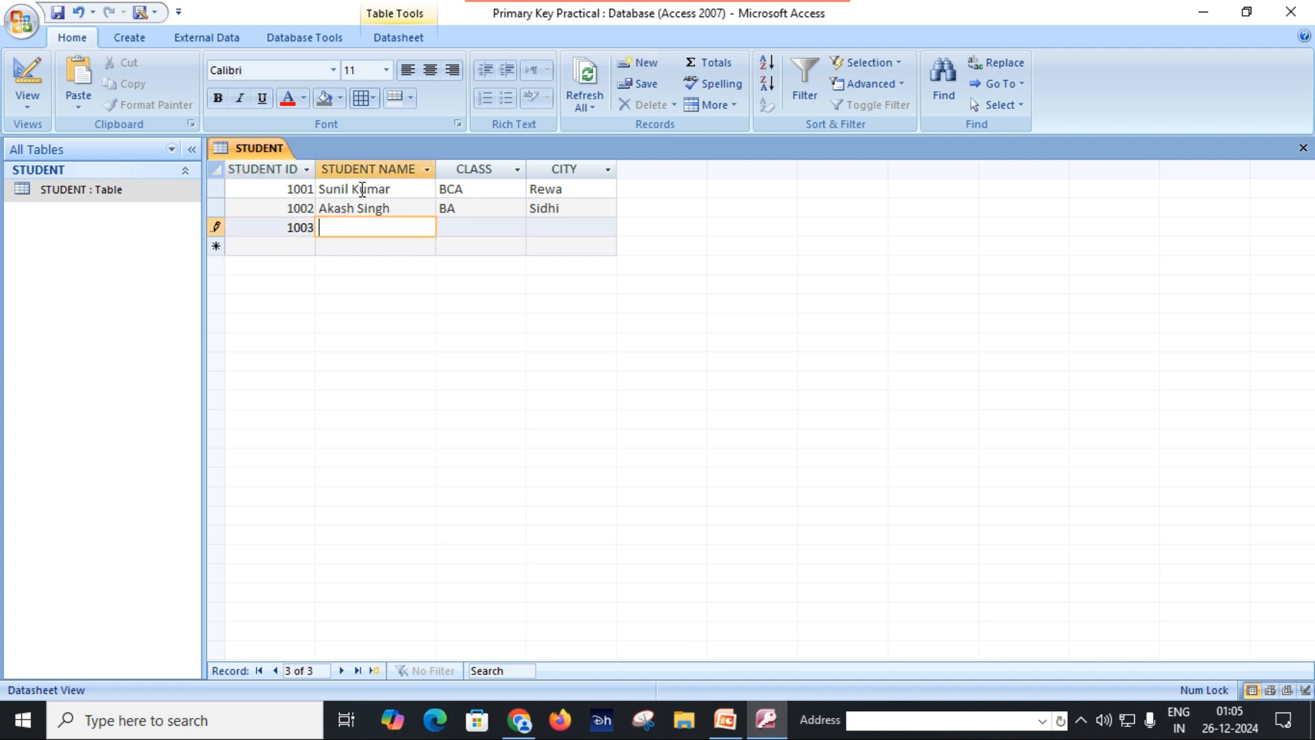
{"action": "key", "text": "Tab"}
{"action": "type", "text": "BCA"}
{"action": "key", "text": "Tab"}
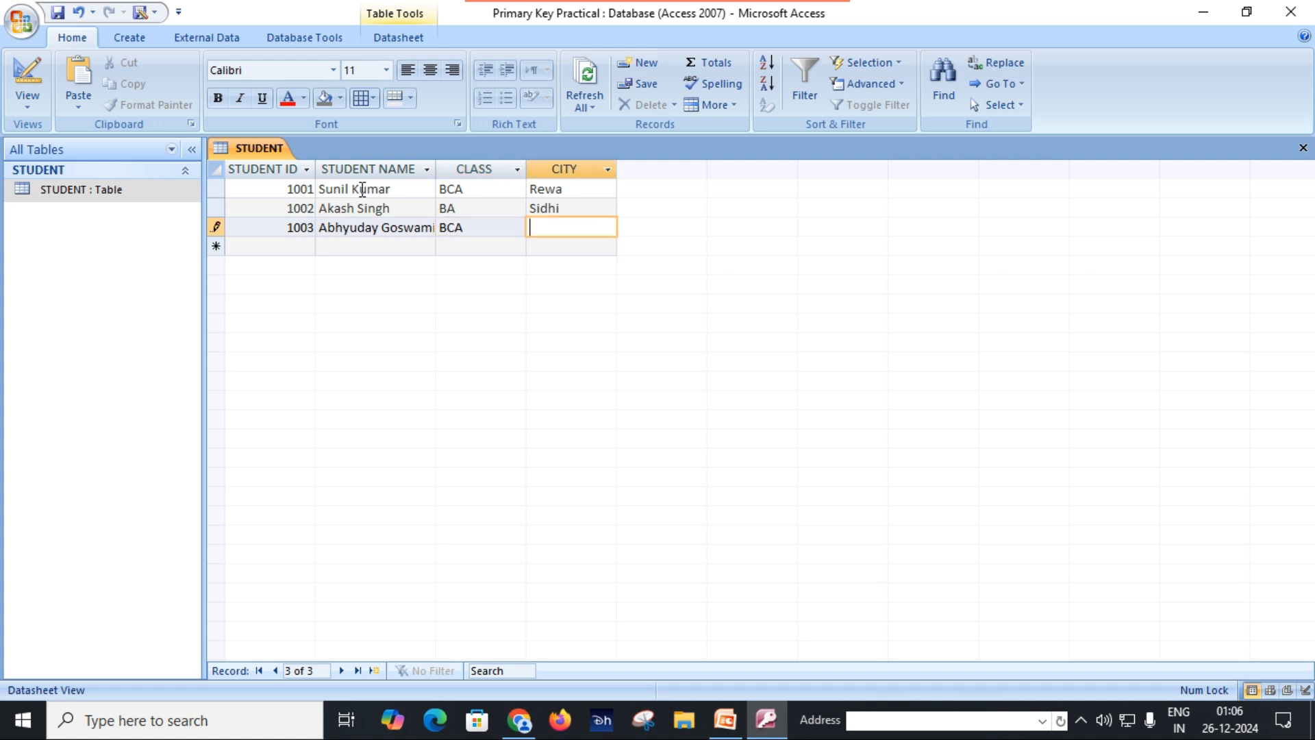
{"action": "type", "text": "Singrauli"}
{"action": "key", "text": "Tab"}
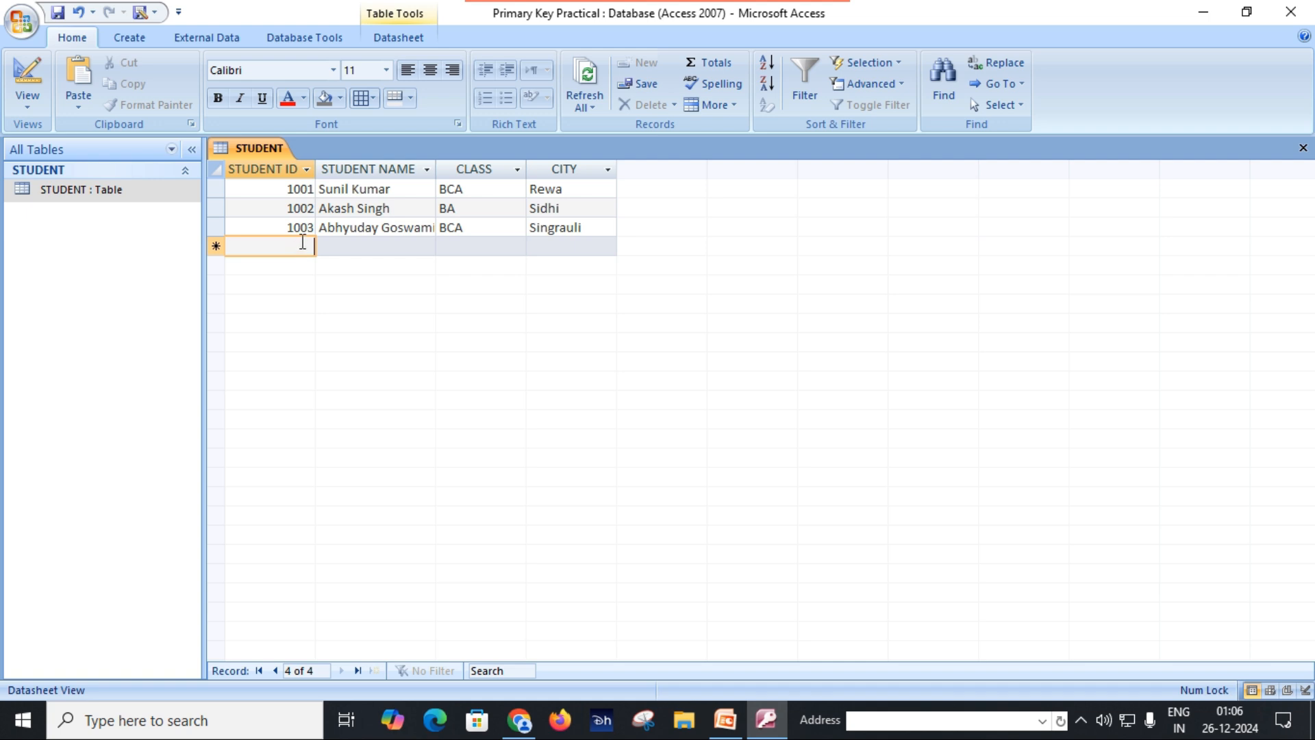
{"action": "left_click_drag", "start_coordinate": [436, 169], "coordinate": [442, 170]}
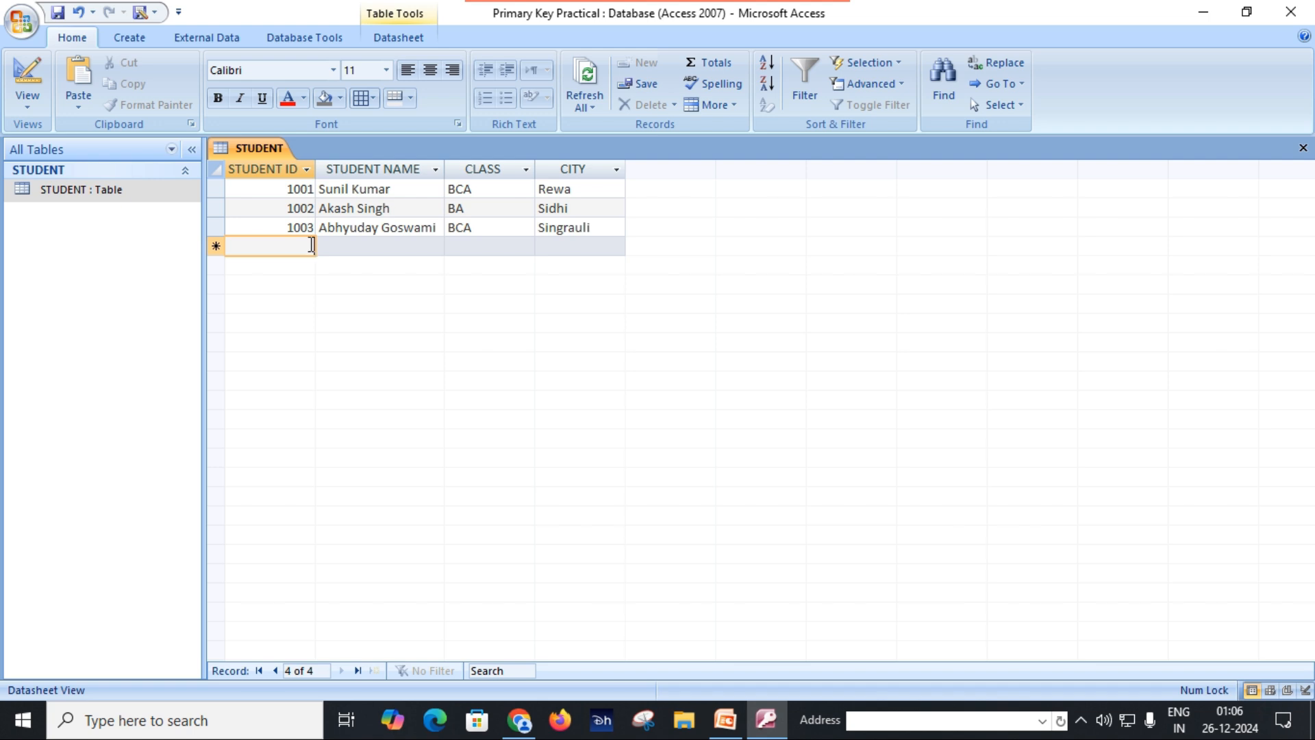
Step: Add a fourth record repeating the third record's student ID, full name, class BCA and city Singrauli
{"action": "type", "text": "1"}
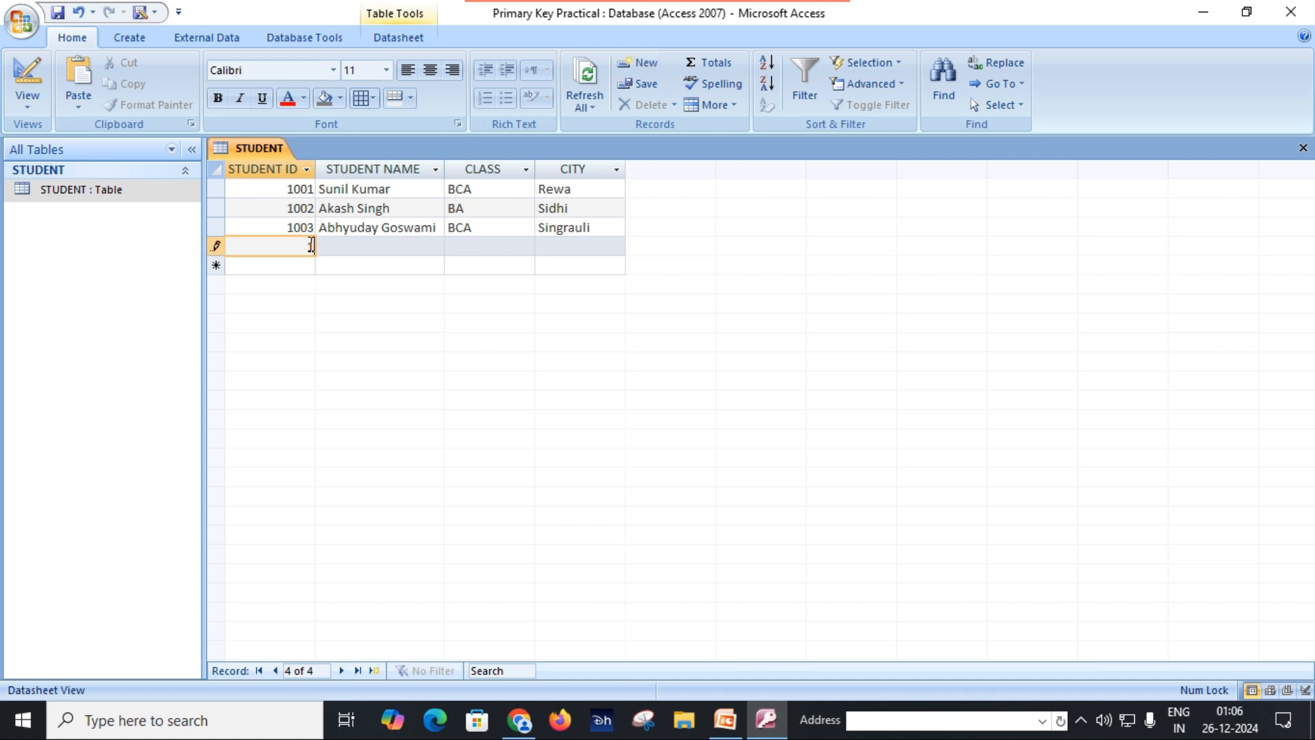
{"action": "type", "text": "003"}
{"action": "key", "text": "Tab"}
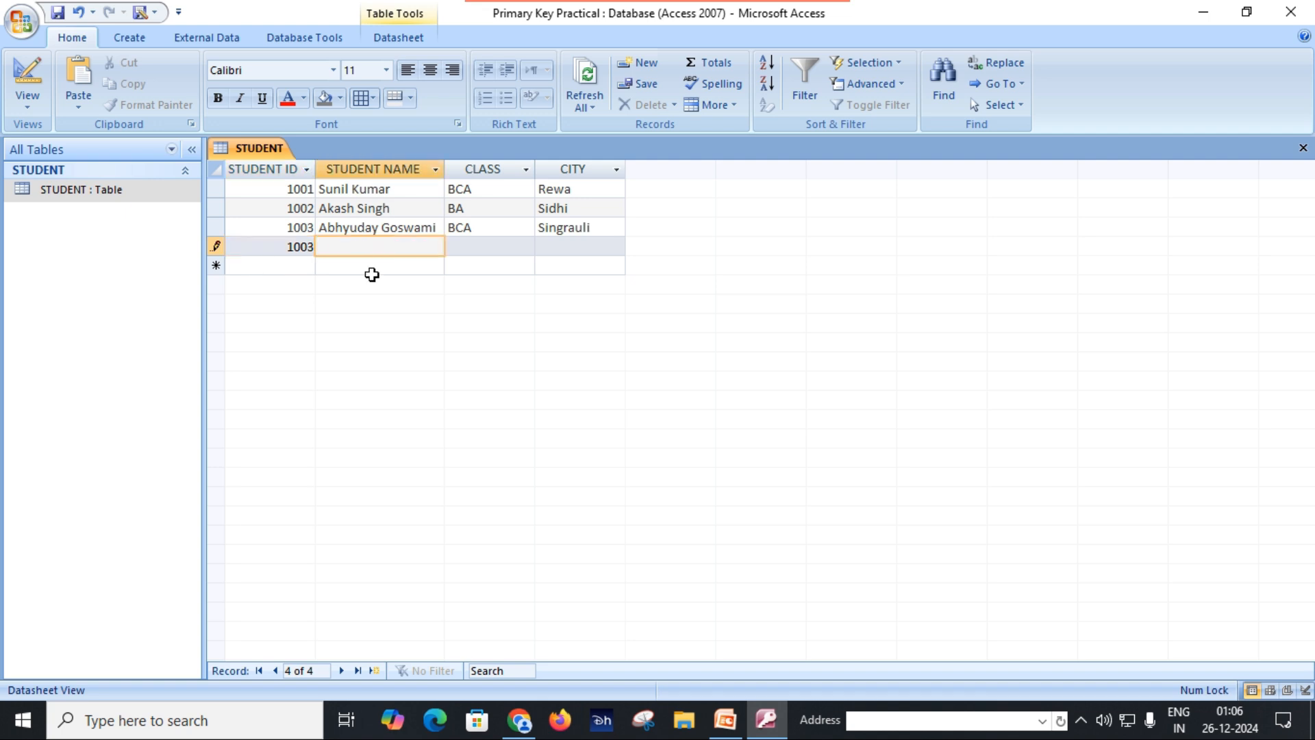
{"action": "key", "text": "Tab"}
{"action": "type", "text": "BCA"}
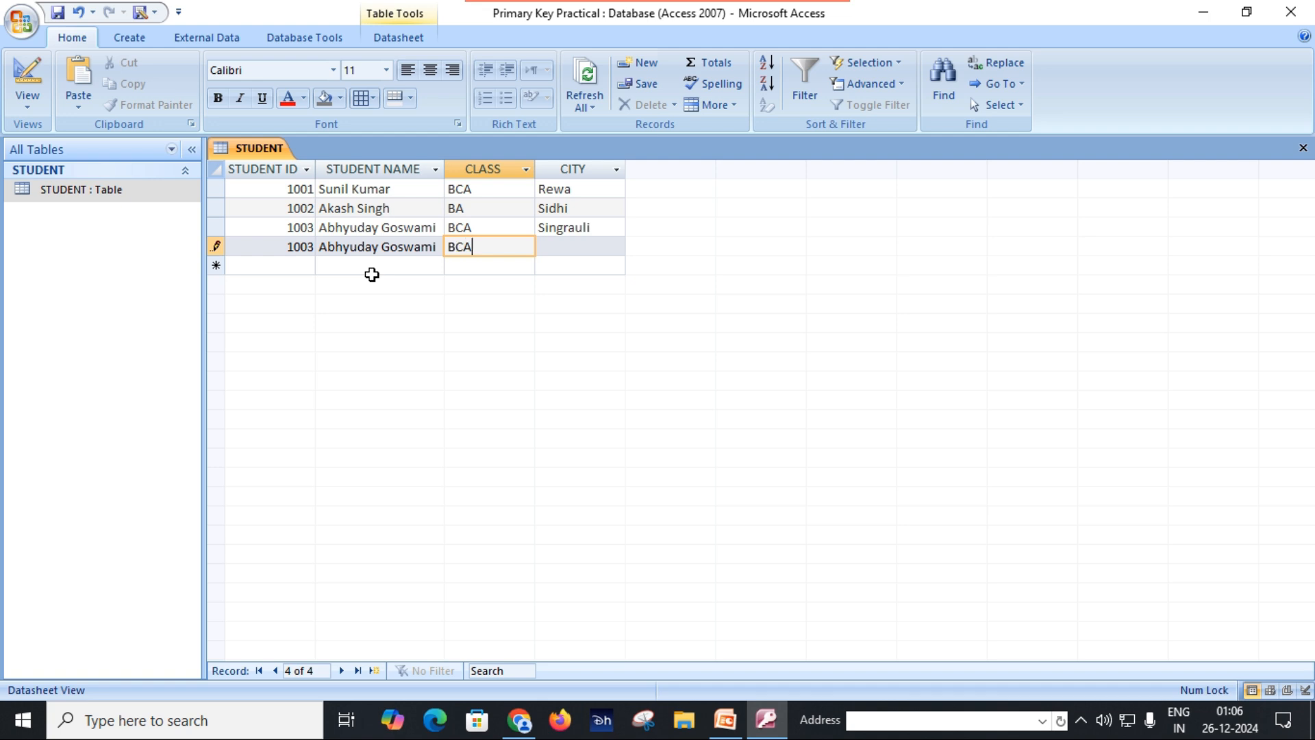
{"action": "key", "text": "Tab"}
{"action": "type", "text": "Singrauli"}
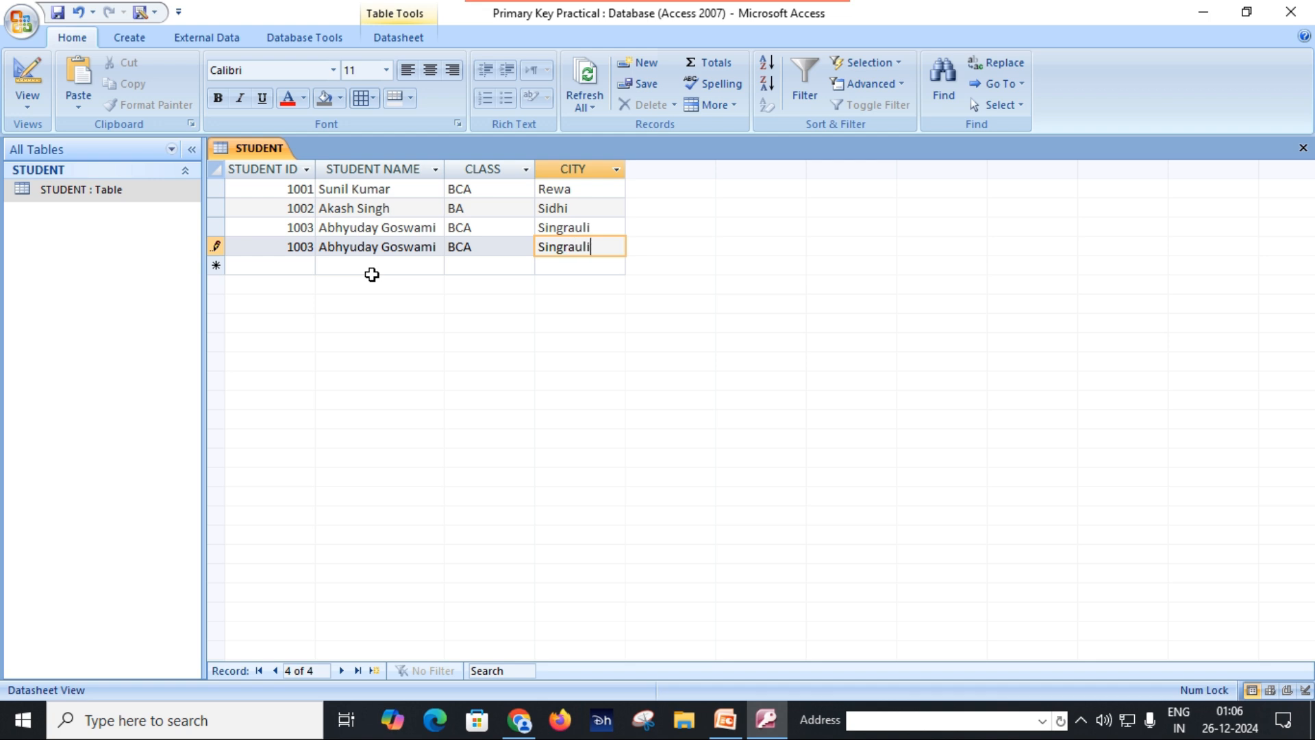
{"action": "key", "text": "Tab"}
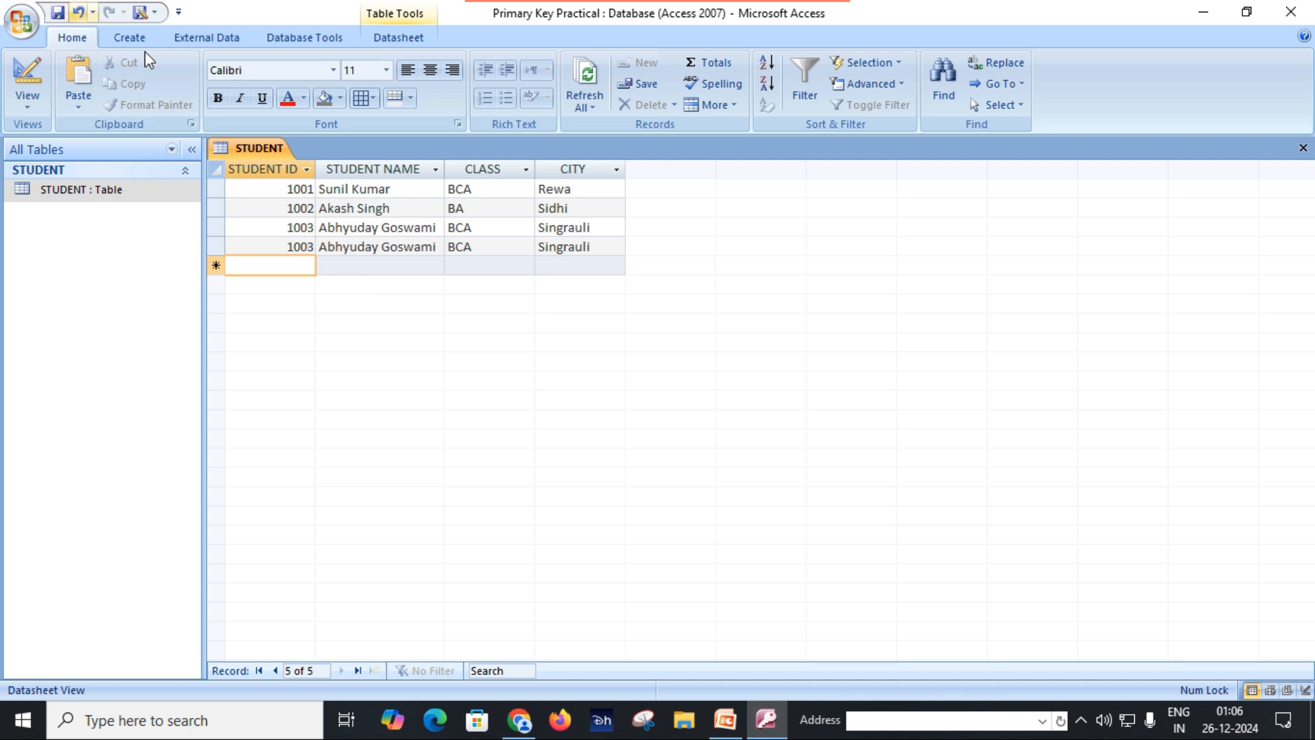
Step: Close and reopen the STUDENT table and delete the duplicate fourth record
{"action": "left_click", "coordinate": [1304, 148]}
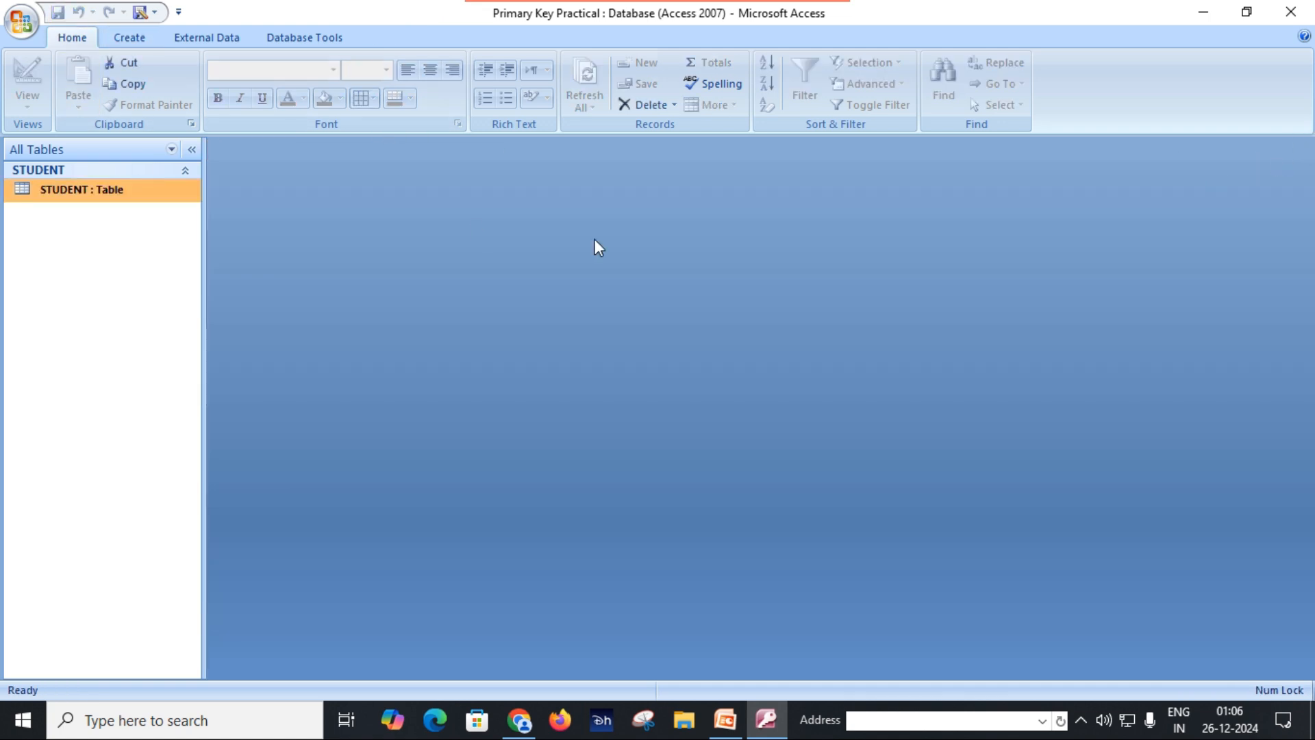
{"action": "double_click", "coordinate": [129, 191]}
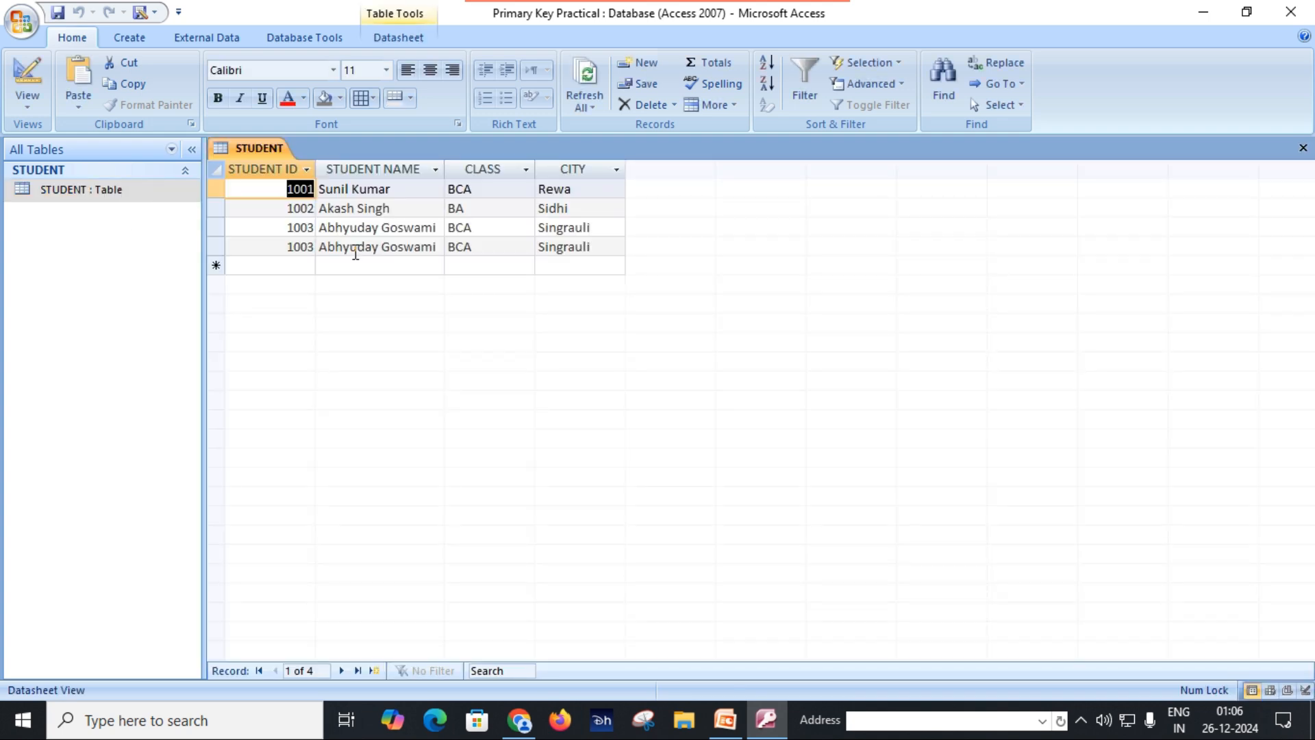
{"action": "left_click", "coordinate": [305, 248]}
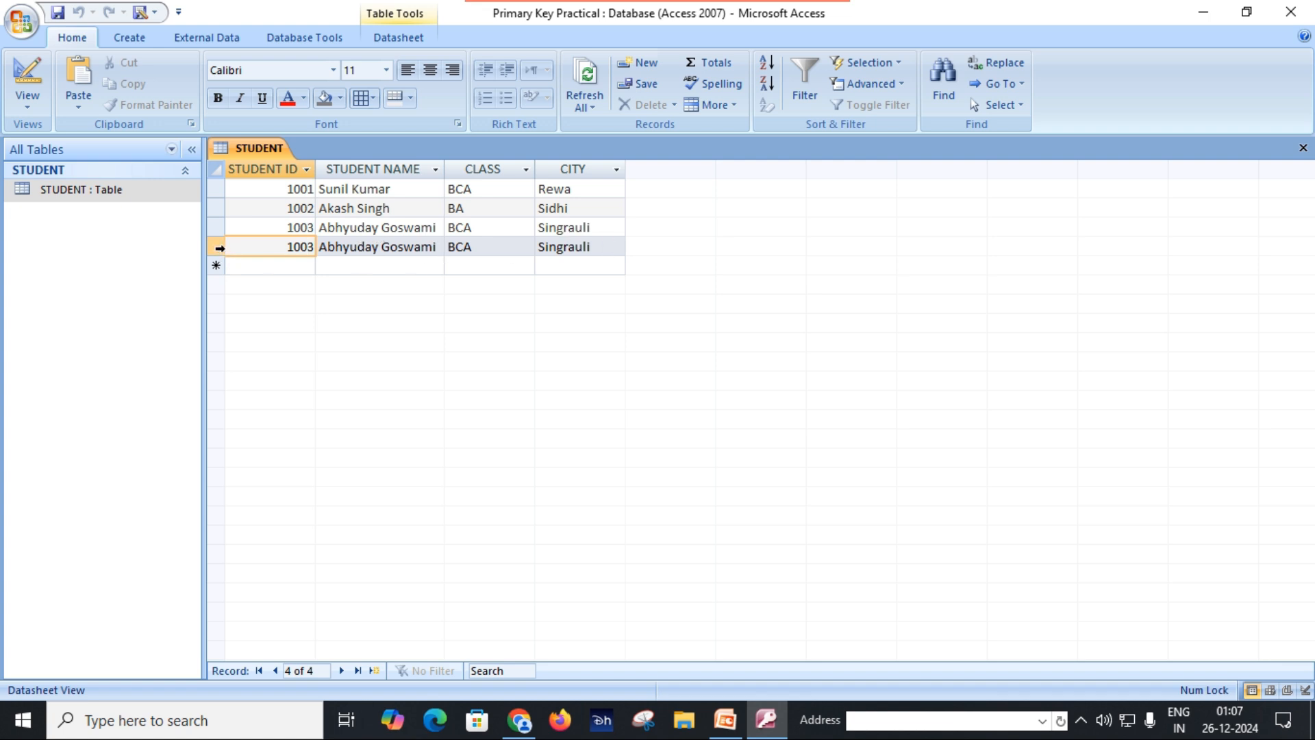
{"action": "left_click", "coordinate": [217, 248]}
{"action": "right_click", "coordinate": [215, 250]}
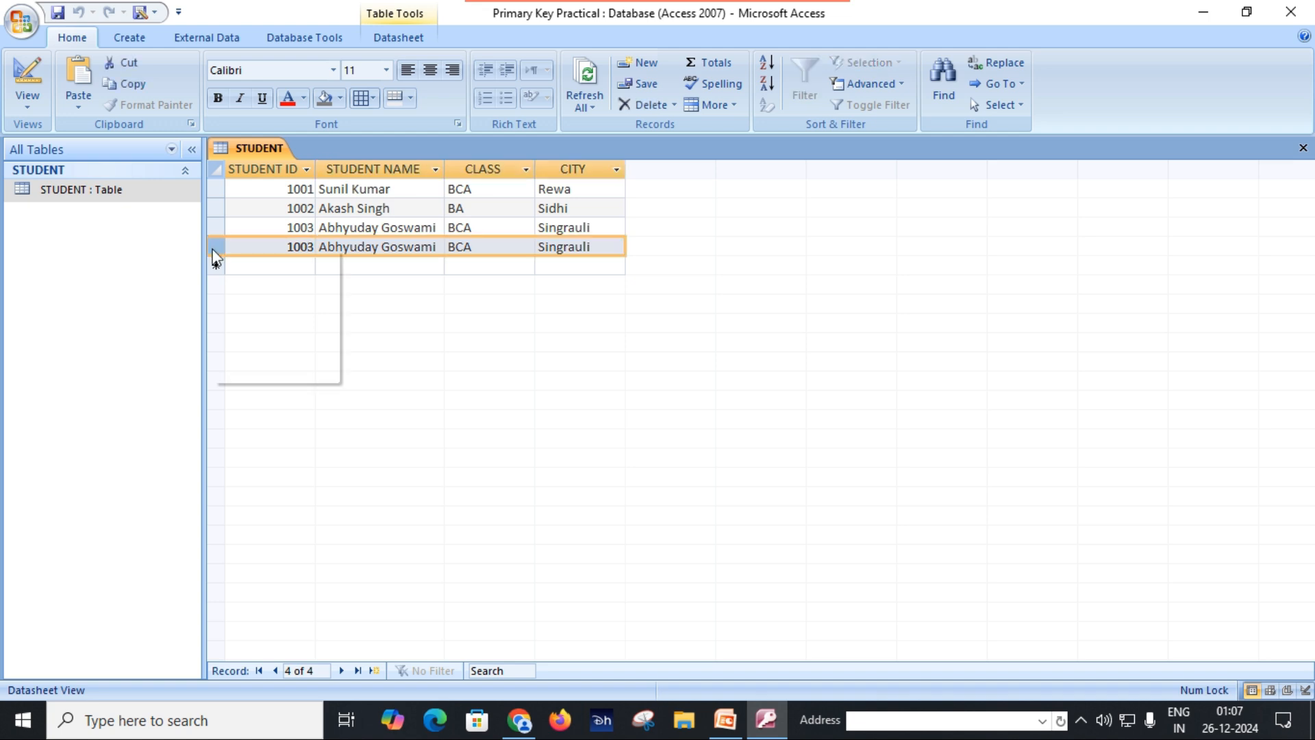
{"action": "left_click", "coordinate": [251, 282]}
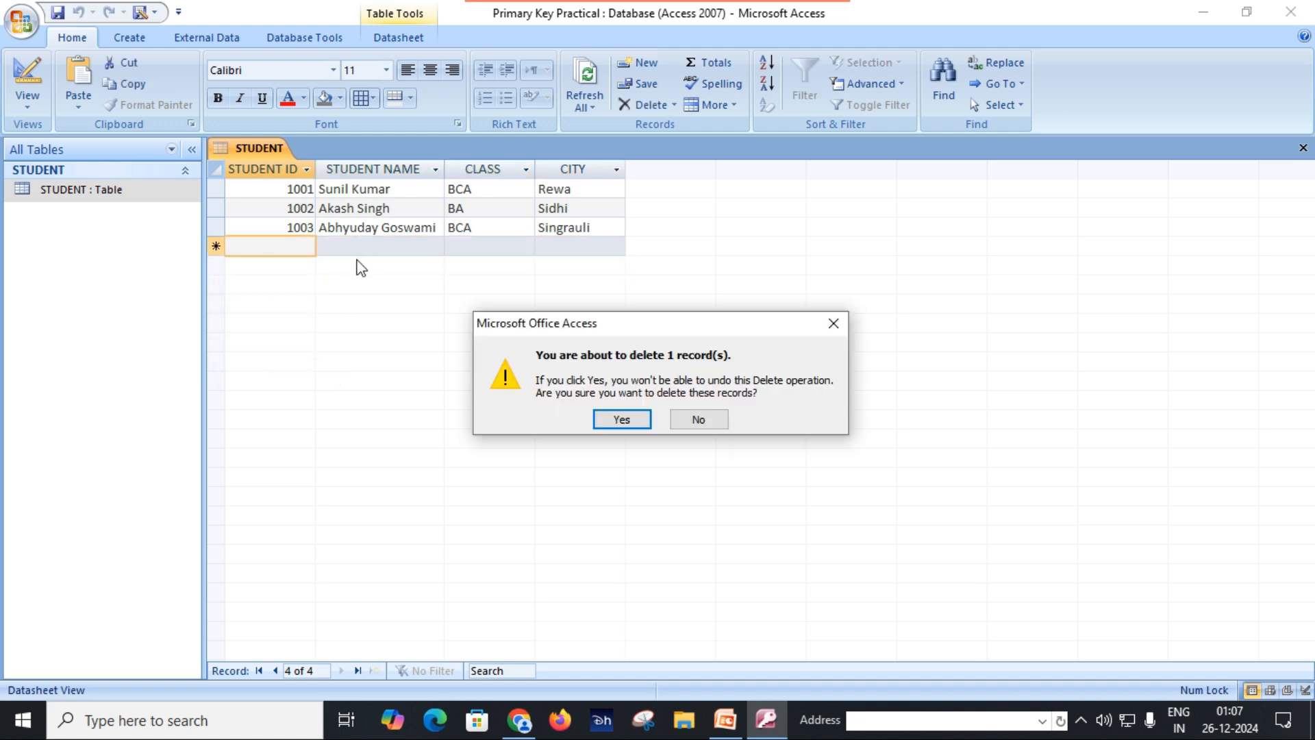
{"action": "left_click", "coordinate": [638, 421]}
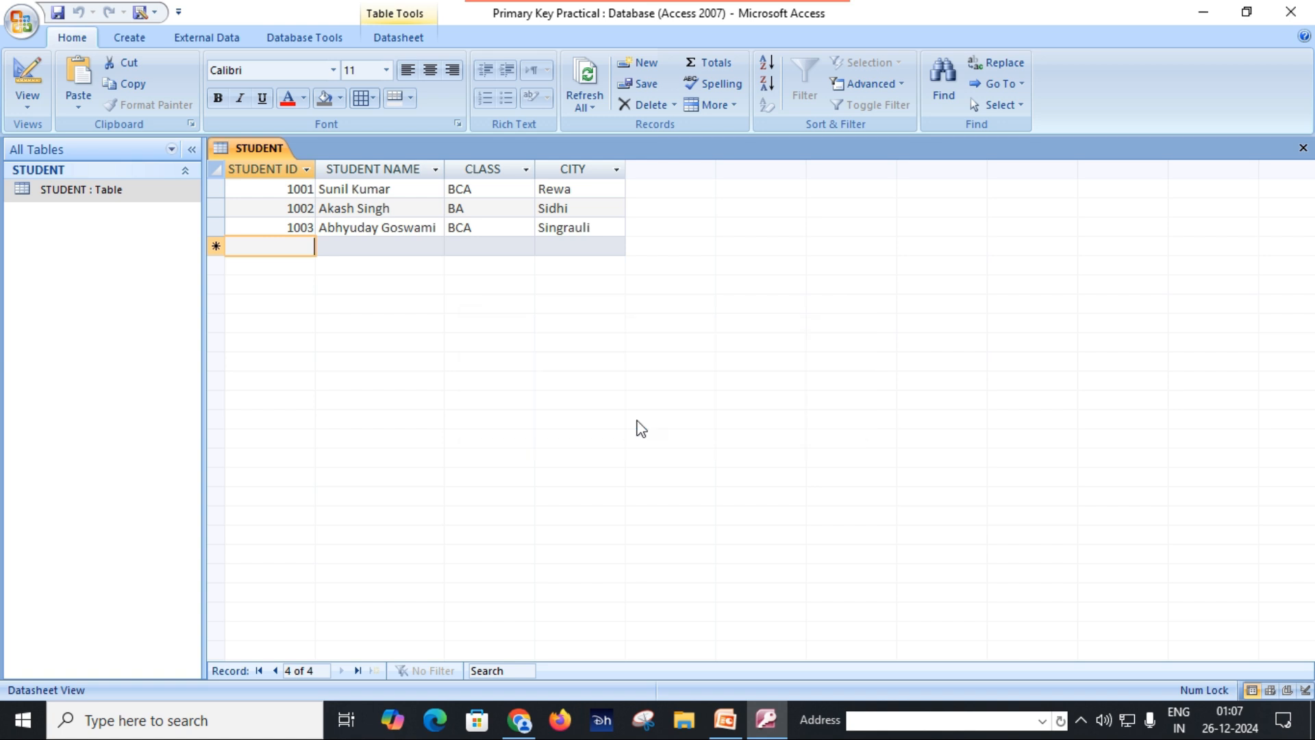
Step: In Design View, set STUDENT ID as the primary key of the STUDENT table and save the table
{"action": "left_click", "coordinate": [361, 247]}
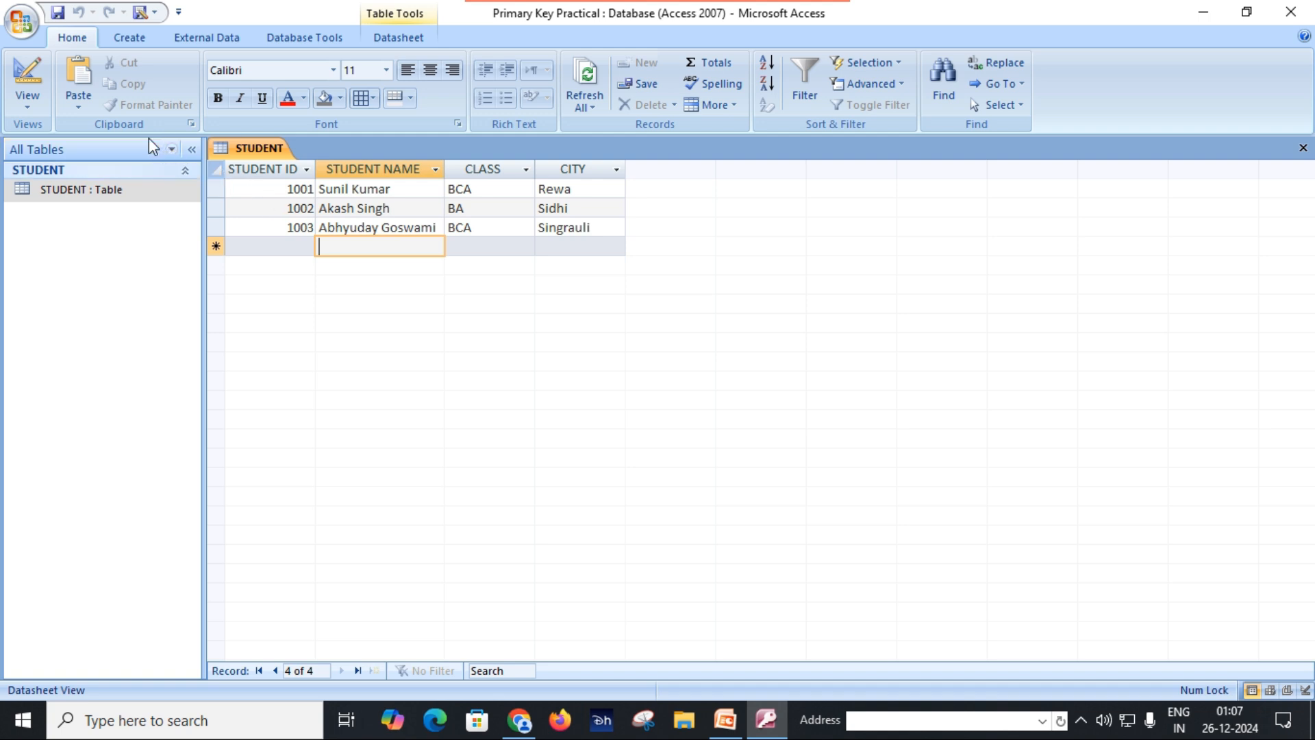
{"action": "left_click", "coordinate": [26, 103]}
{"action": "left_click", "coordinate": [101, 270]}
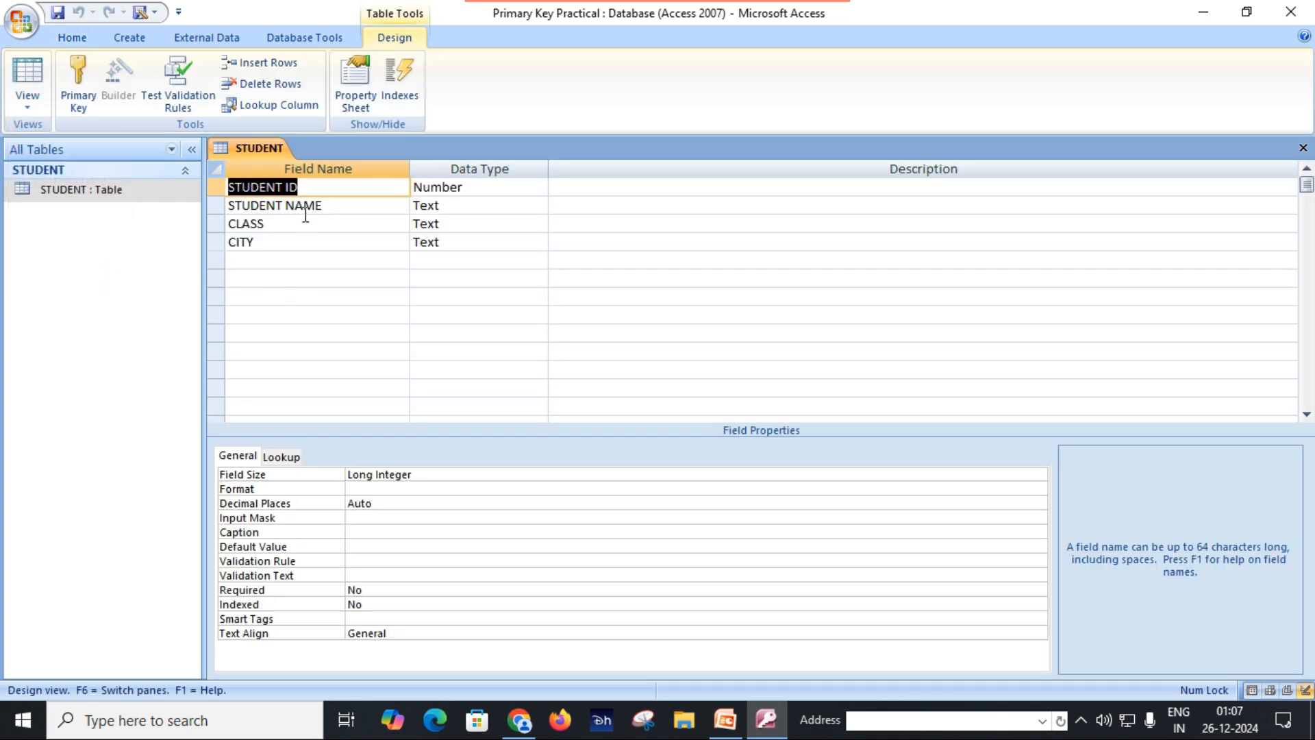
{"action": "left_click", "coordinate": [303, 207]}
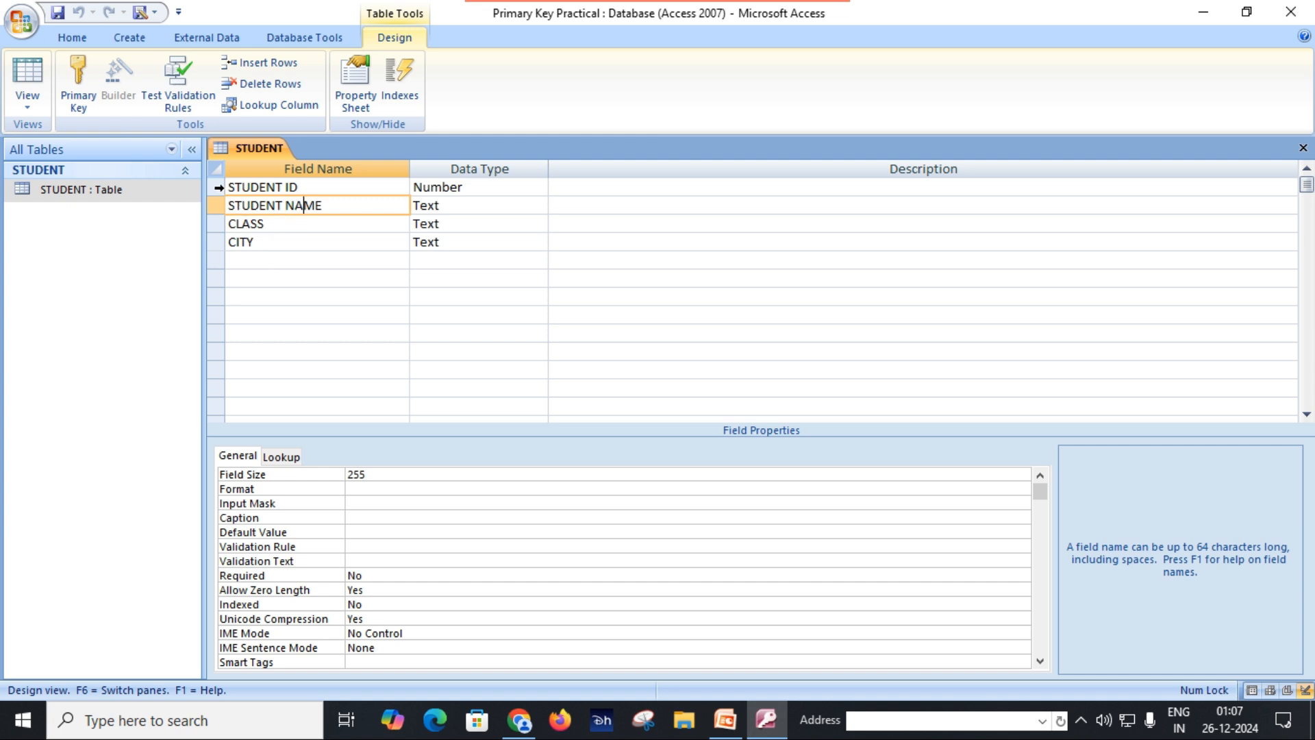
{"action": "left_click", "coordinate": [218, 188]}
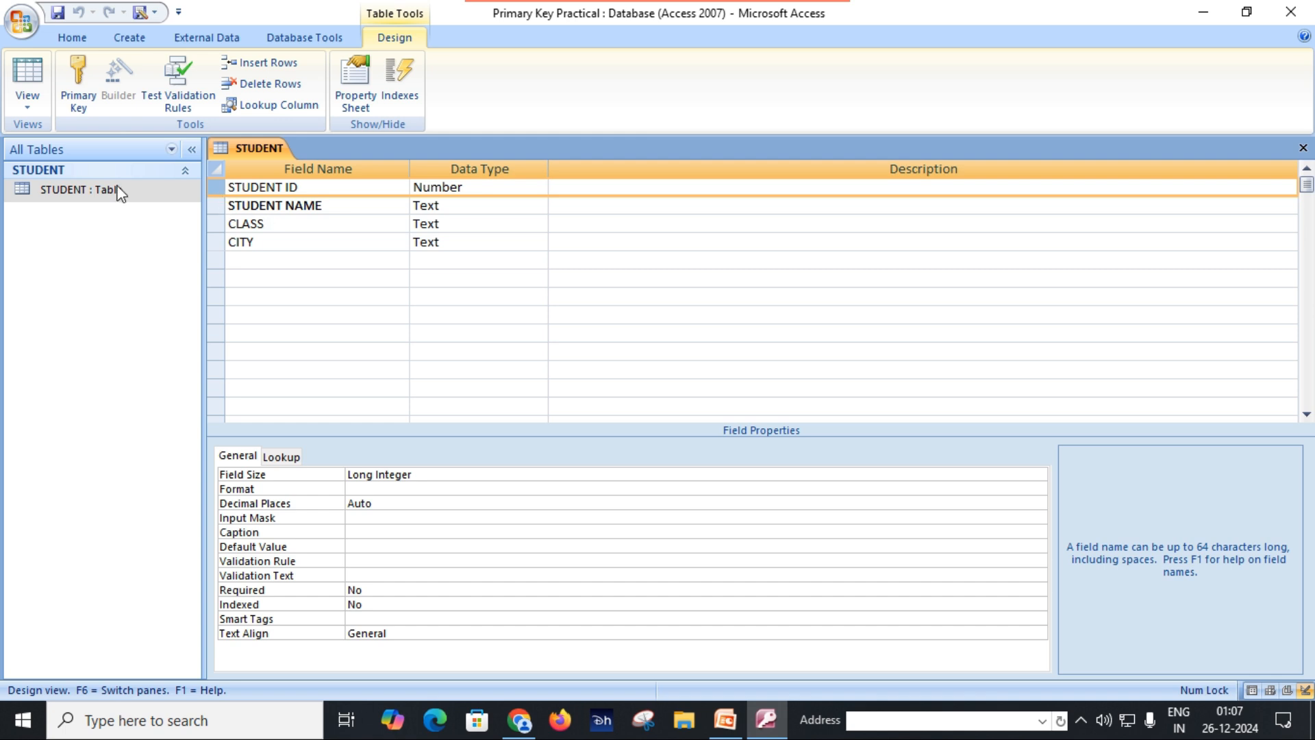
{"action": "left_click", "coordinate": [84, 85]}
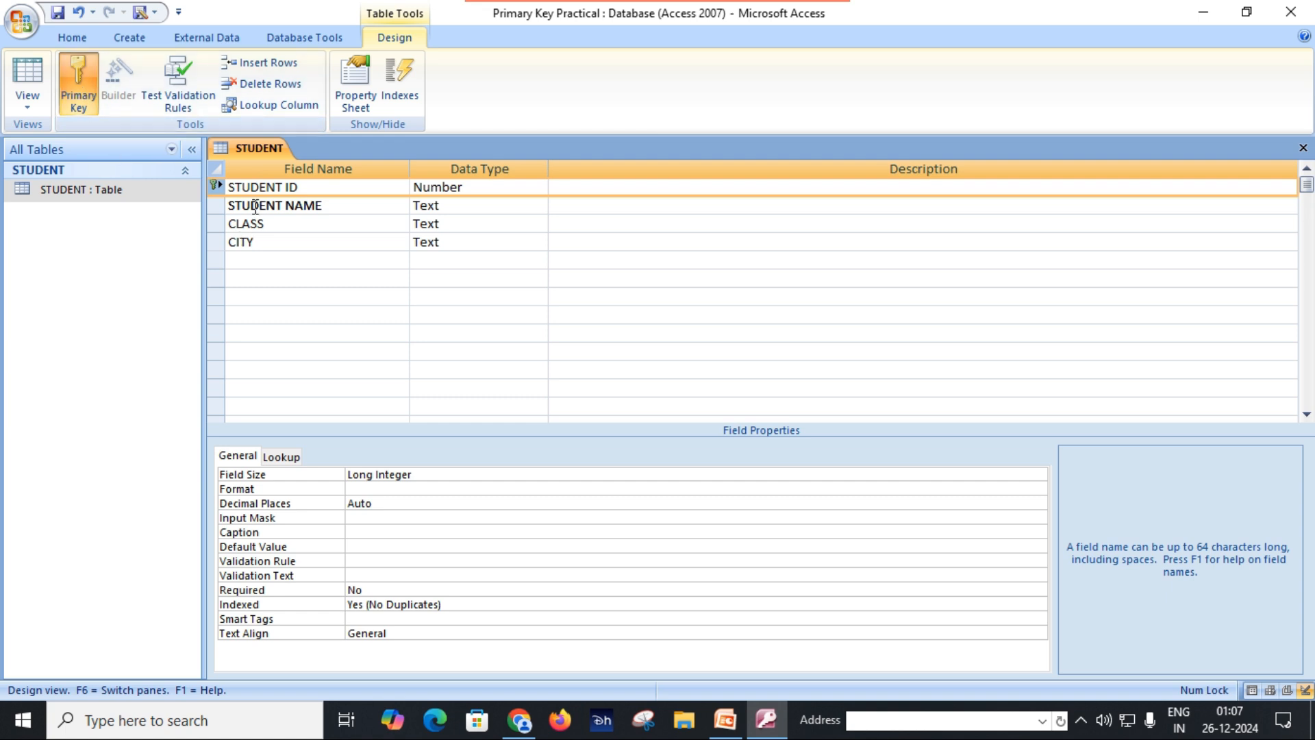
{"action": "left_click", "coordinate": [250, 186]}
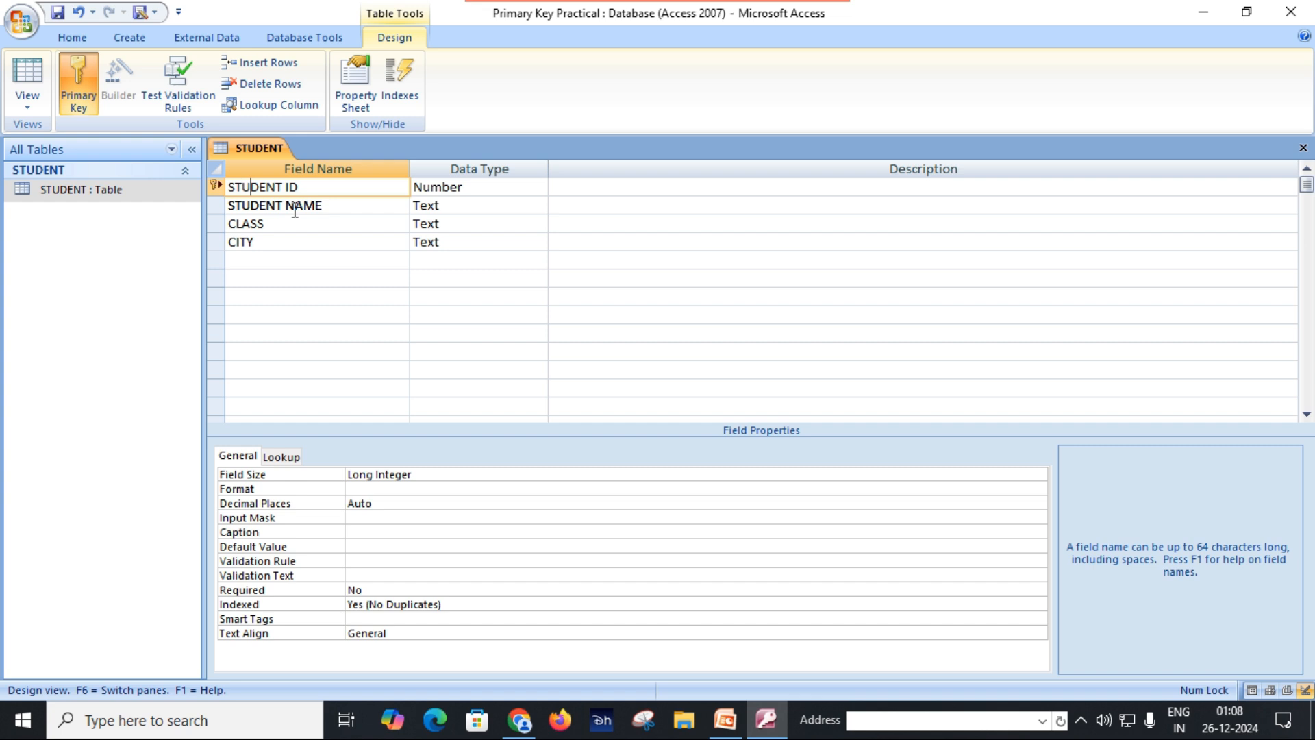
{"action": "left_click", "coordinate": [57, 12]}
Step: Close and reopen the STUDENT table and enter the third record's student ID again in a new fourth record
{"action": "left_click", "coordinate": [1302, 148]}
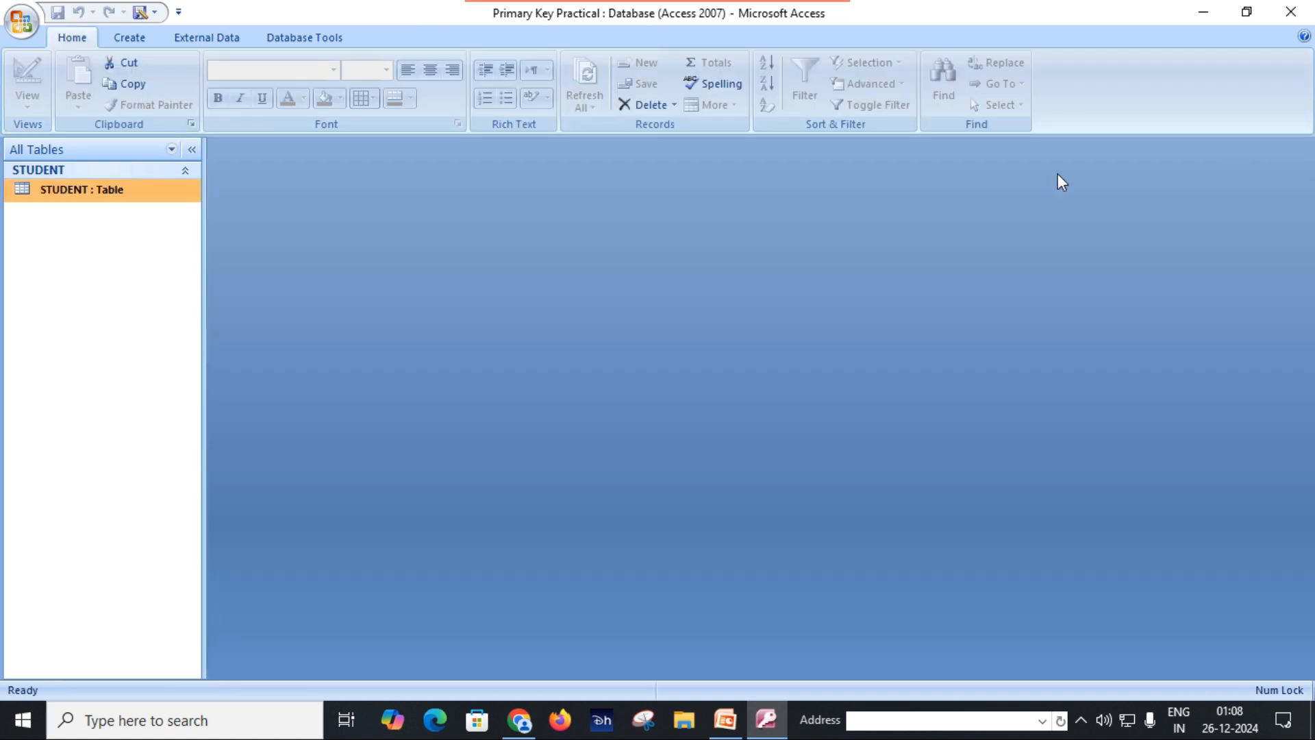
{"action": "double_click", "coordinate": [130, 196]}
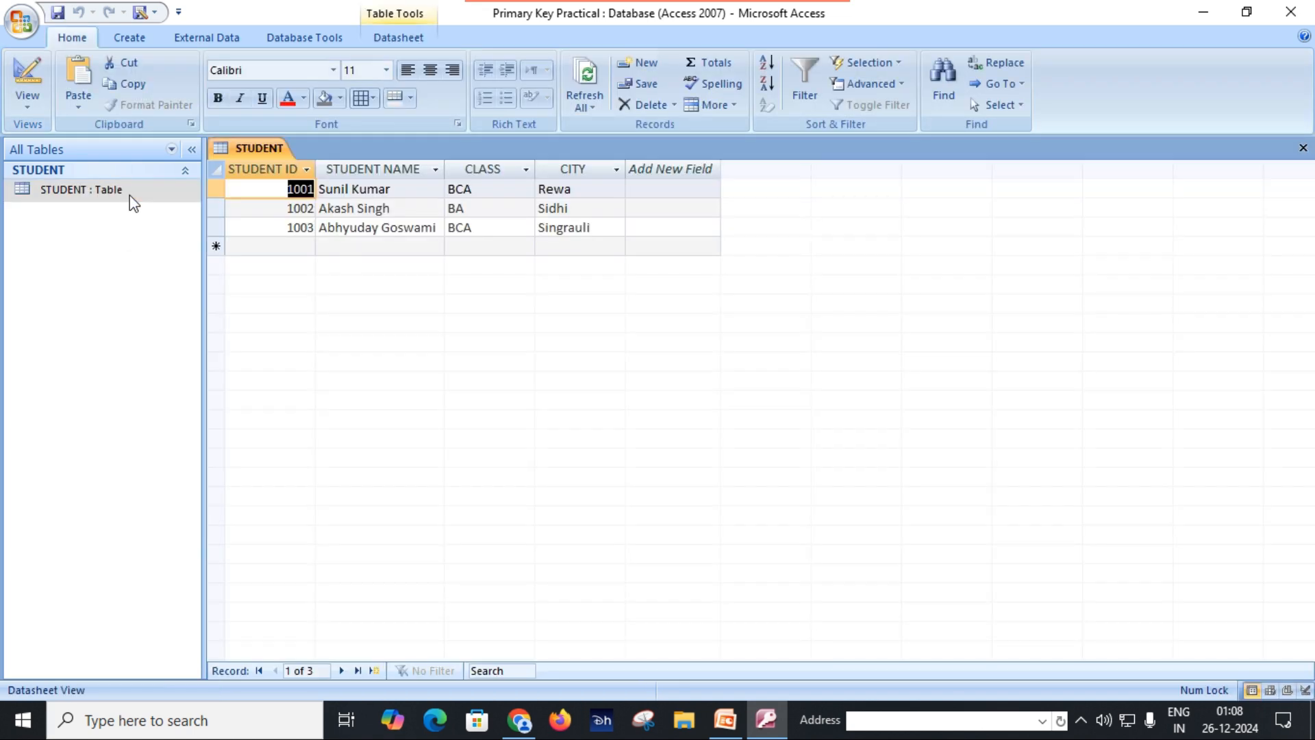
{"action": "left_click", "coordinate": [302, 242]}
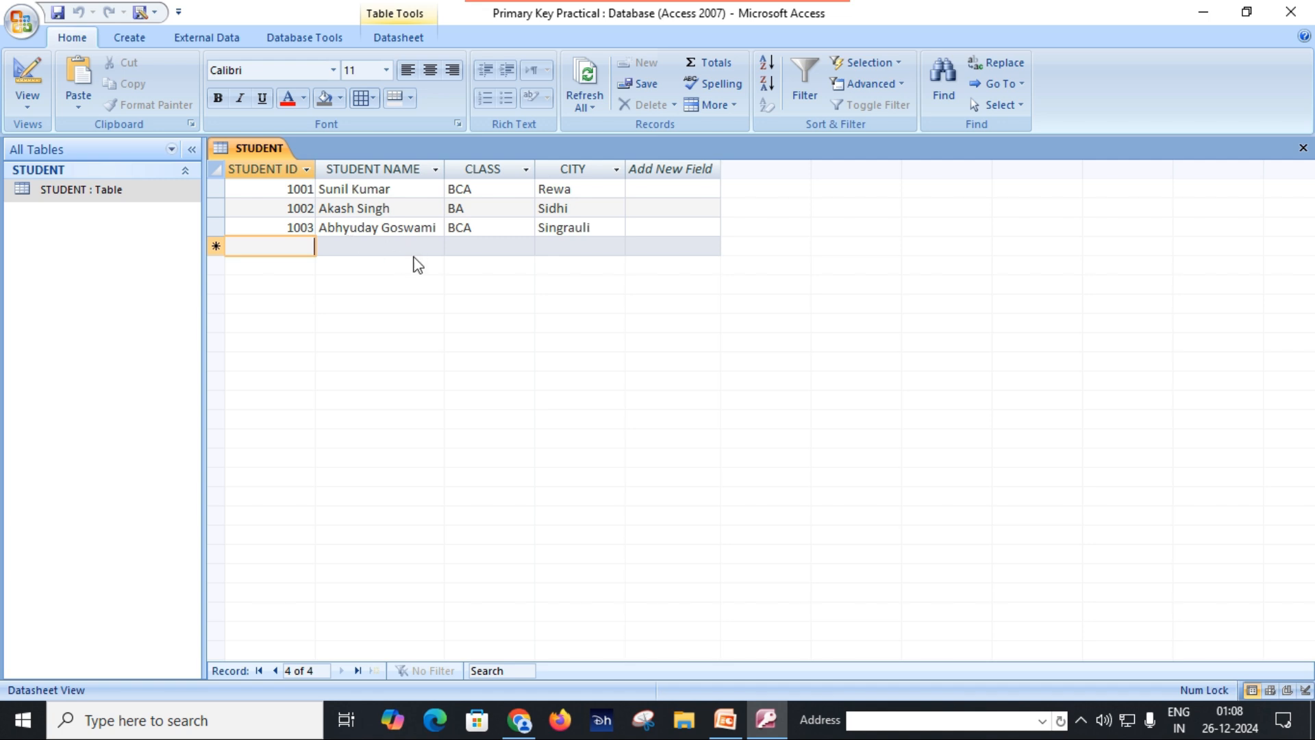
{"action": "type", "text": "1003"}
{"action": "key", "text": "Tab"}
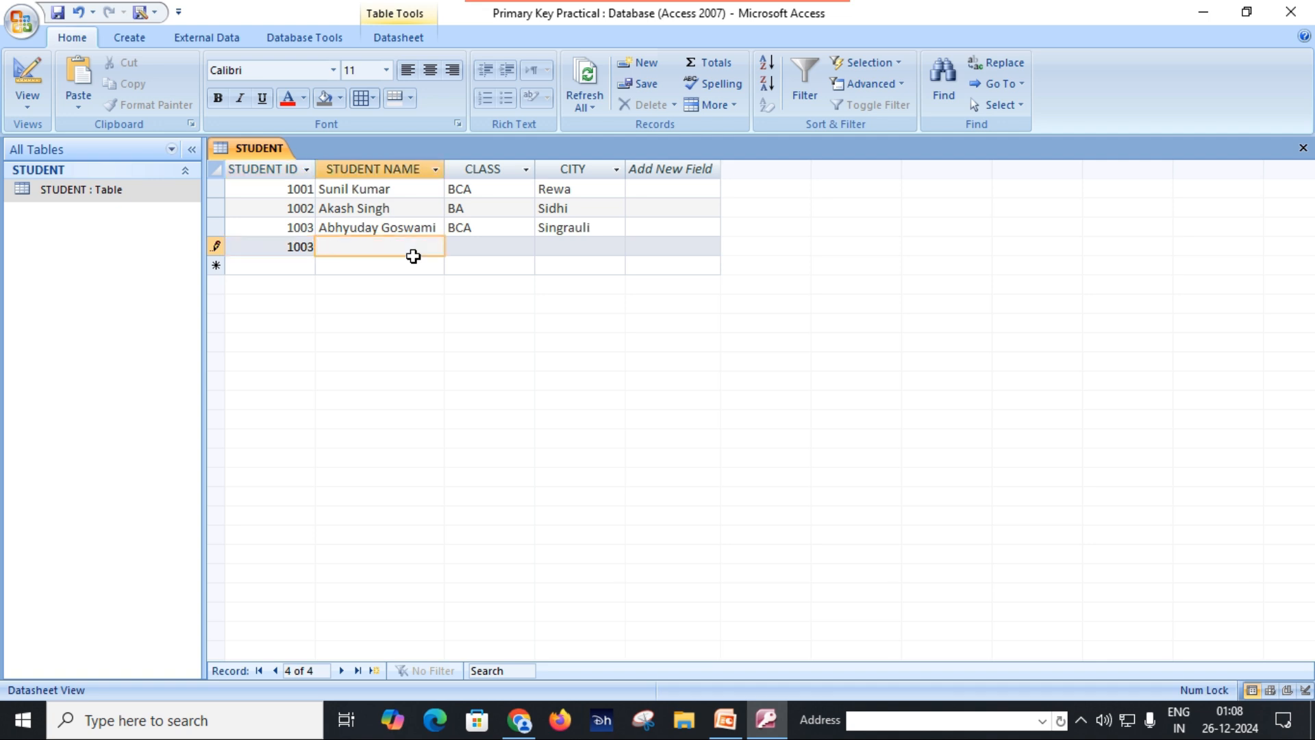
Step: Fill the fourth record with the third student's full name, class BCA and city Singrauli, and try to commit it
{"action": "key", "text": "Tab"}
{"action": "type", "text": "BCA"}
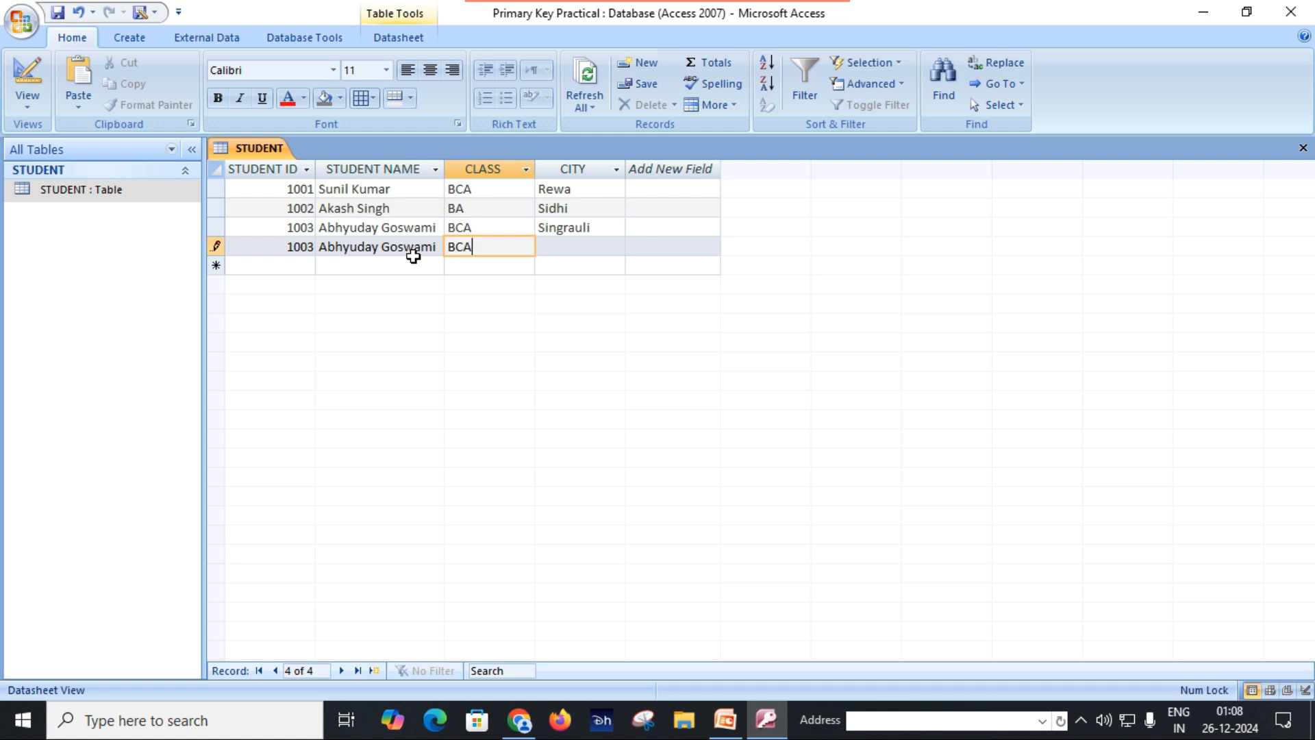
{"action": "key", "text": "Tab"}
{"action": "type", "text": "S"}
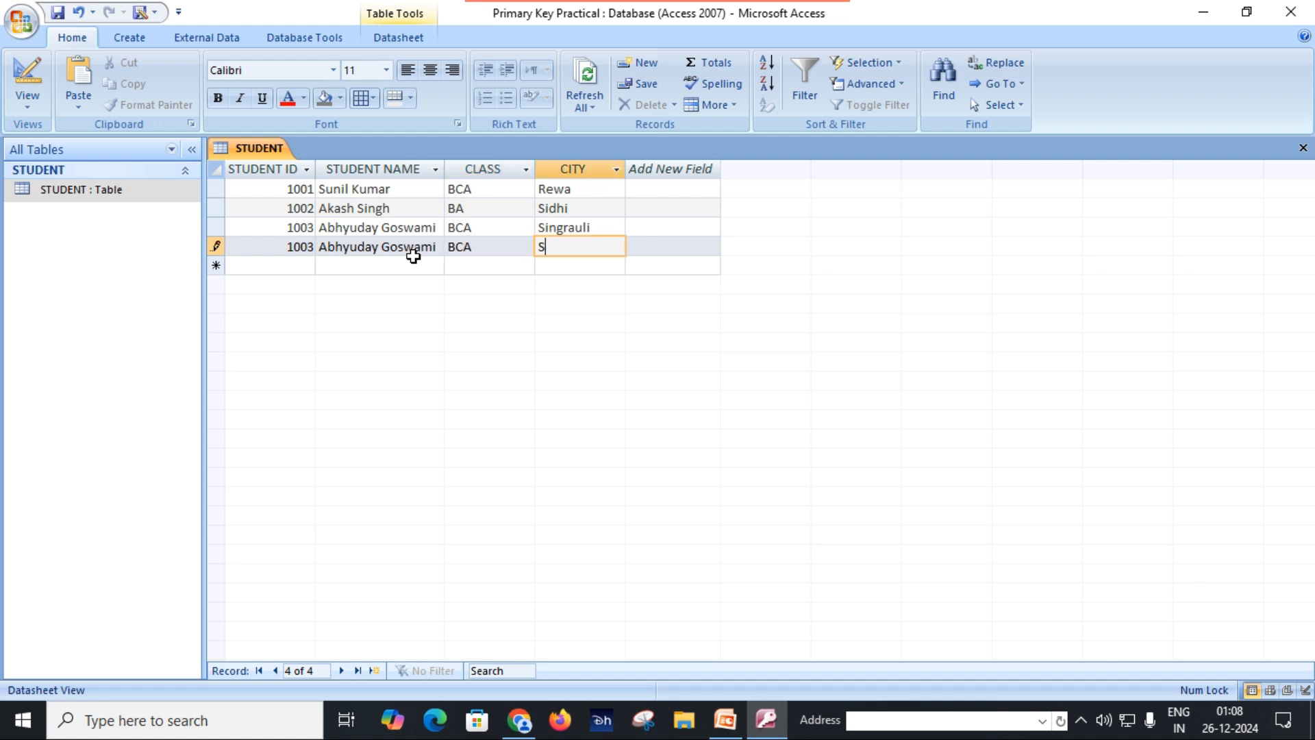
{"action": "type", "text": "ingrauli"}
{"action": "left_click", "coordinate": [417, 265]}
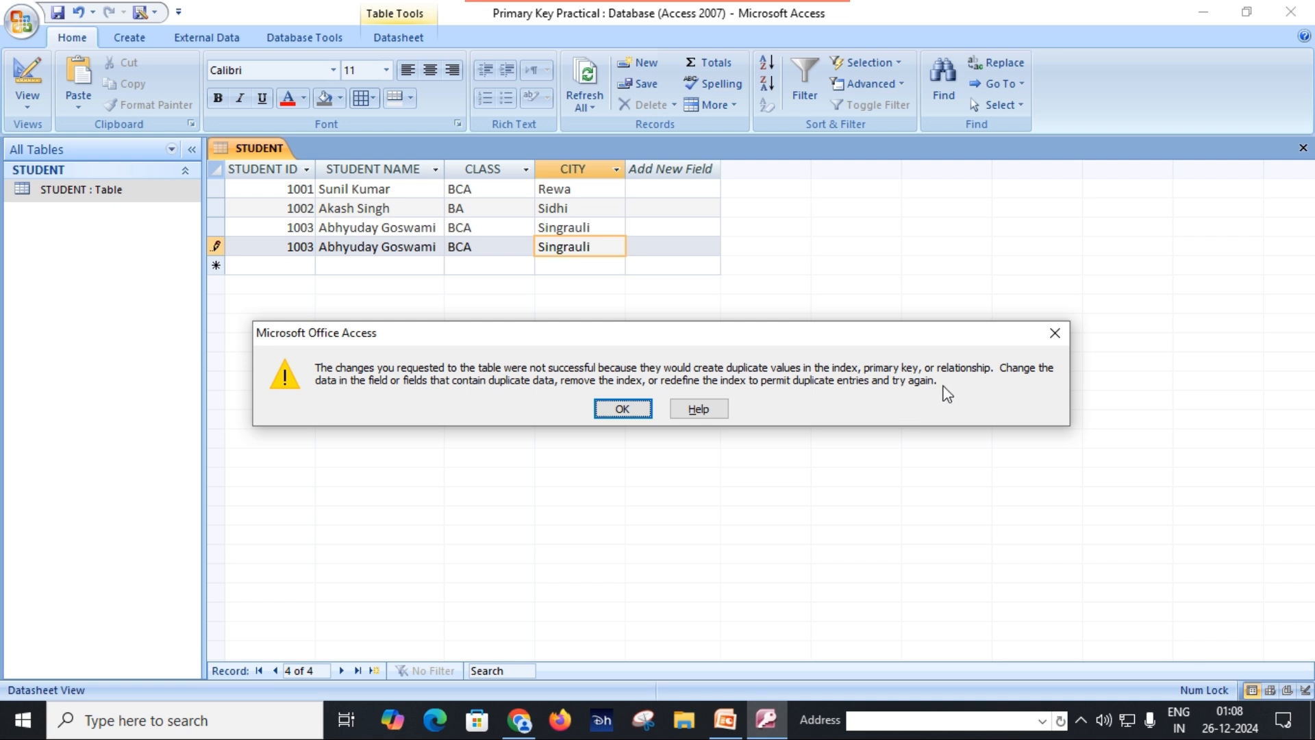
{"action": "left_click", "coordinate": [621, 409]}
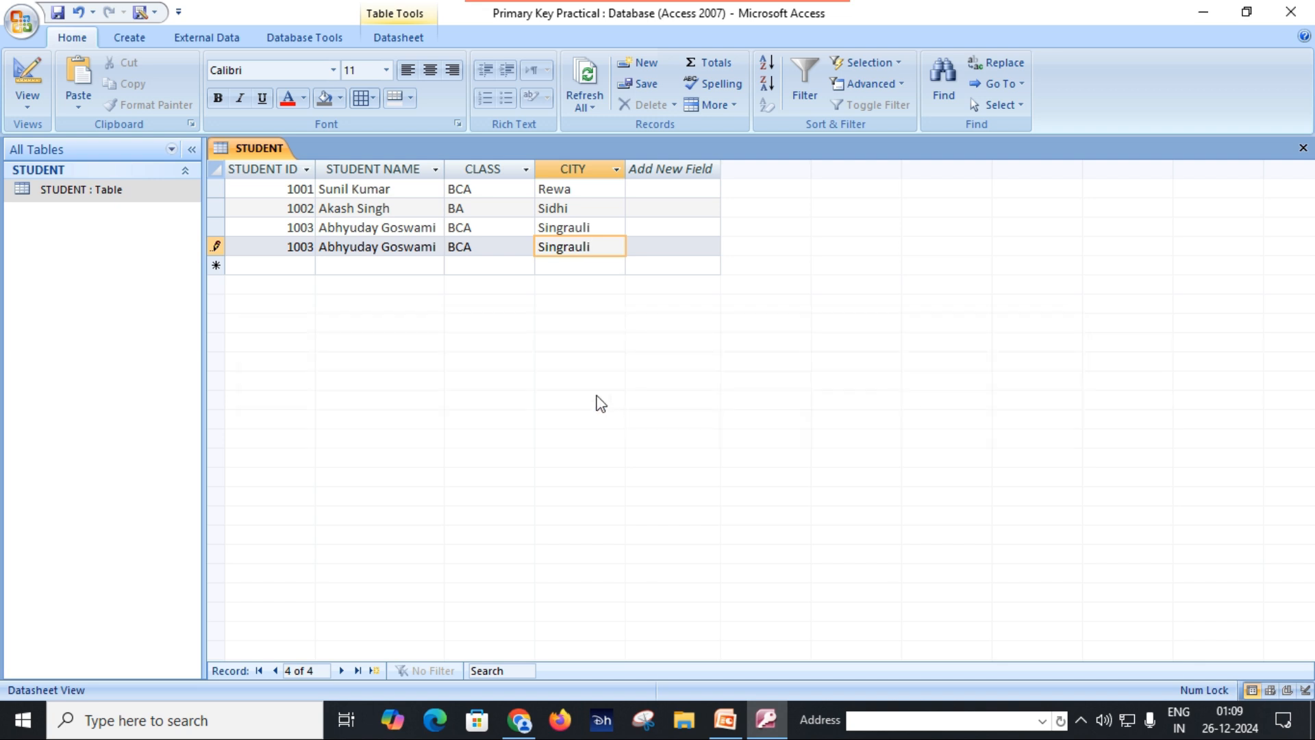
Step: Change the last digit of the fourth record's student ID to 4 and commit the record
{"action": "left_click", "coordinate": [311, 248]}
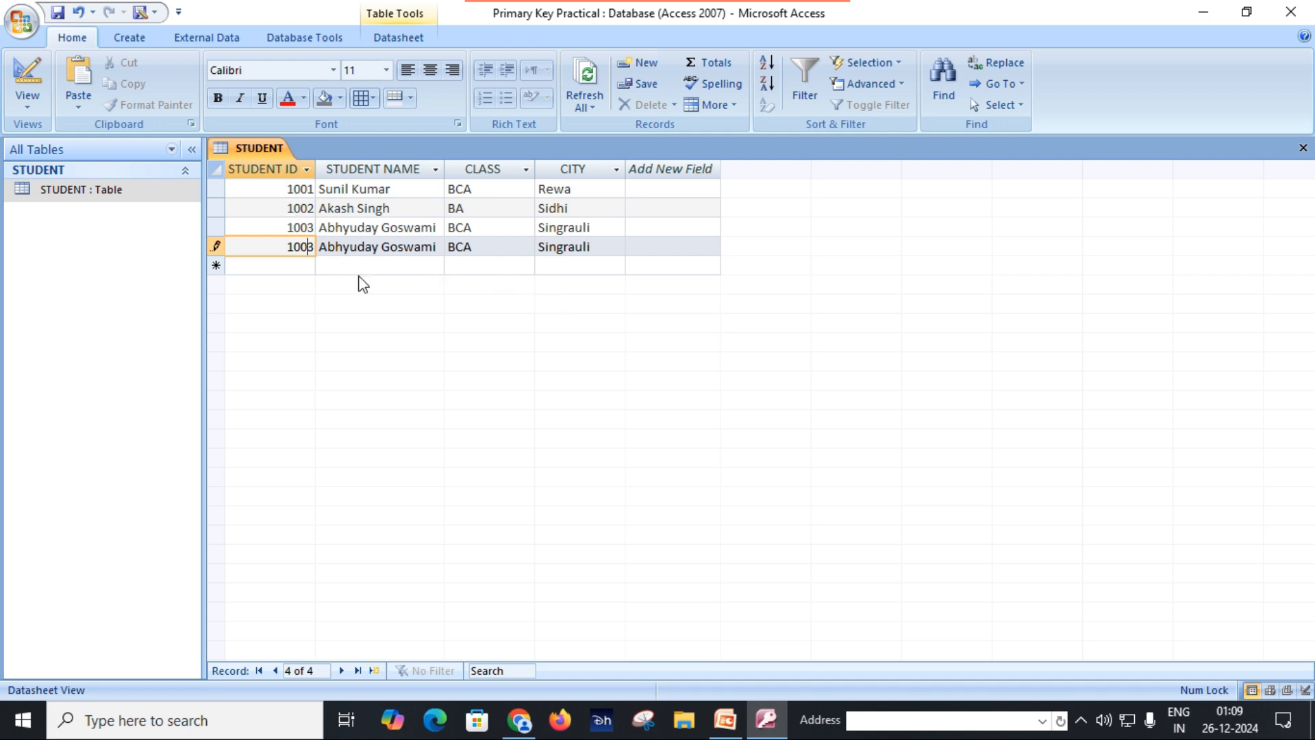
{"action": "key", "text": "BackSpace"}
{"action": "type", "text": "4"}
{"action": "left_click", "coordinate": [610, 247]}
{"action": "key", "text": "Return"}
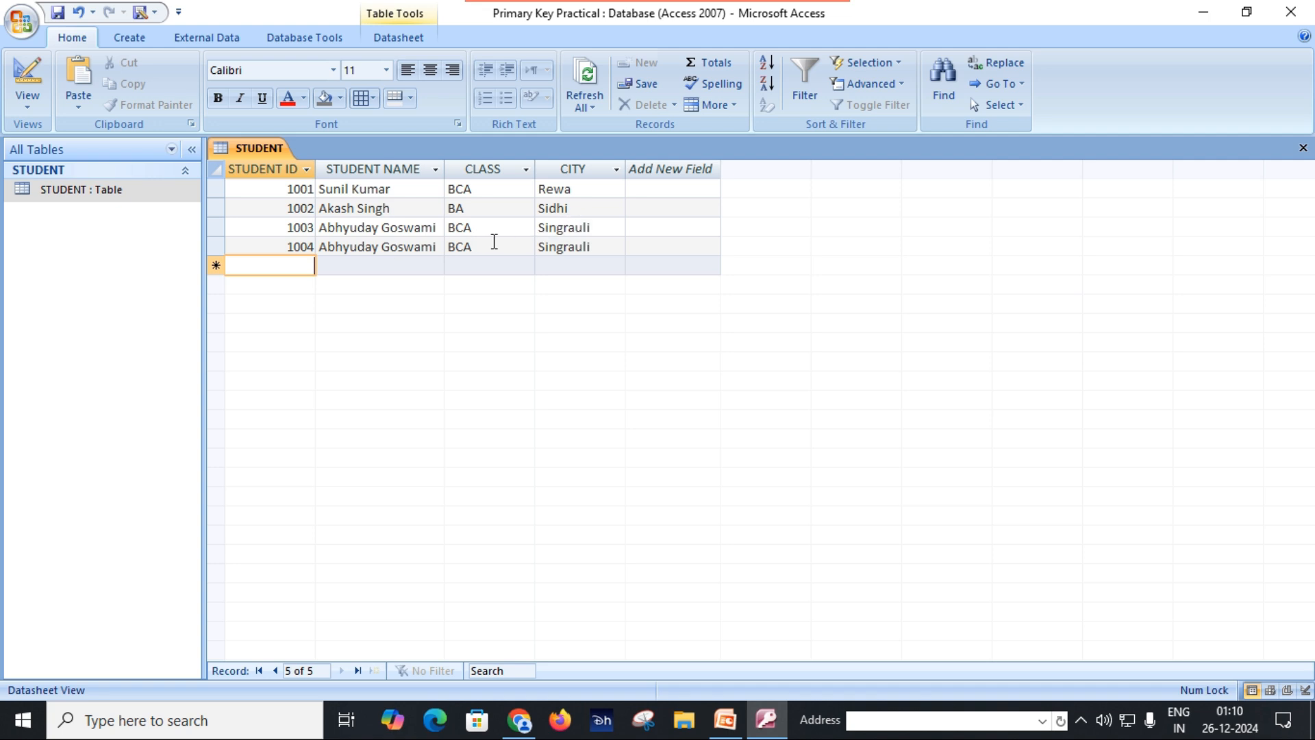
Step: Save and close the STUDENT table
{"action": "left_click", "coordinate": [410, 233]}
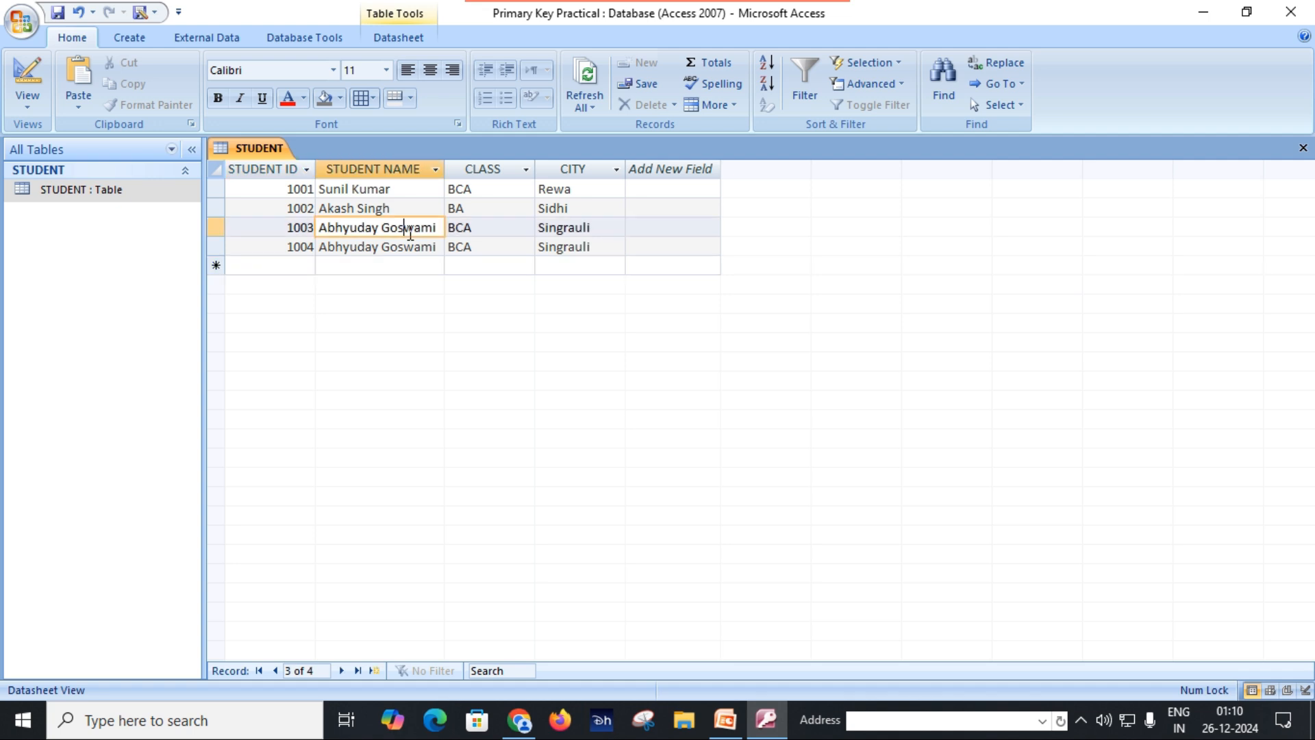
{"action": "left_click", "coordinate": [58, 14]}
{"action": "left_click", "coordinate": [307, 266]}
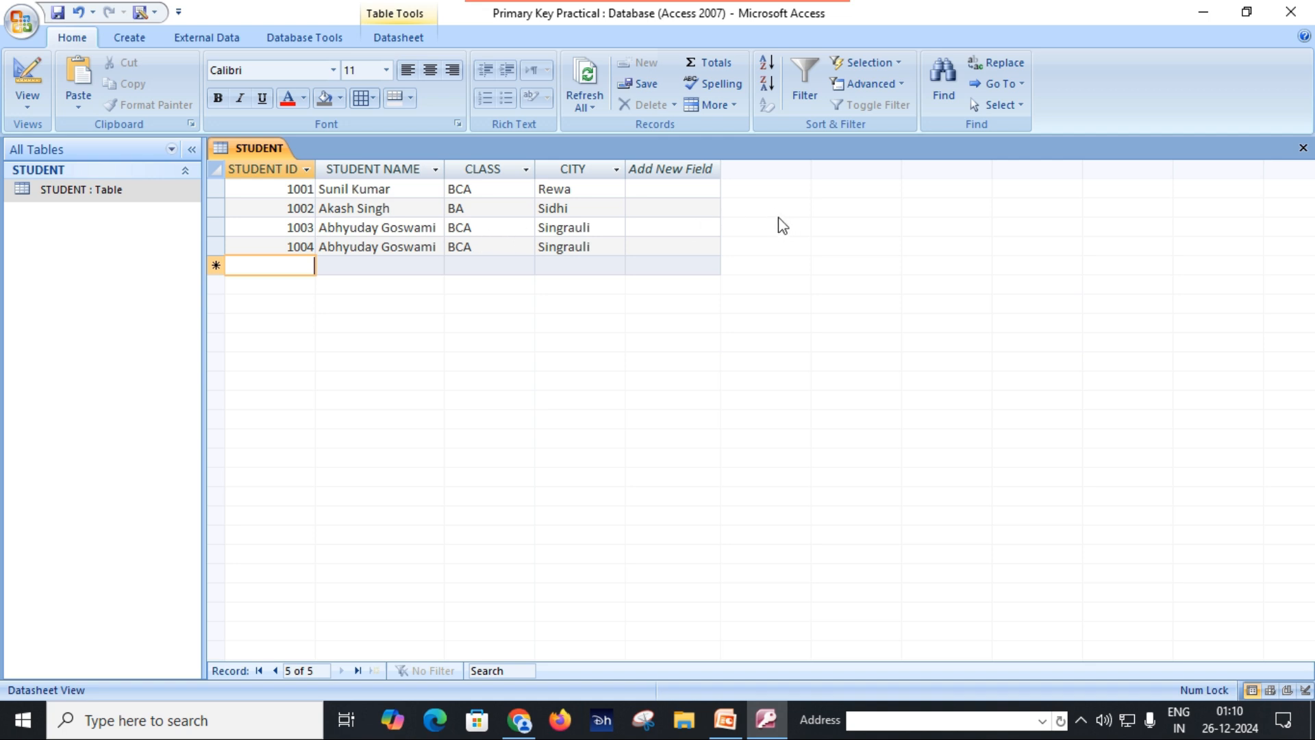
{"action": "left_click", "coordinate": [1303, 151]}
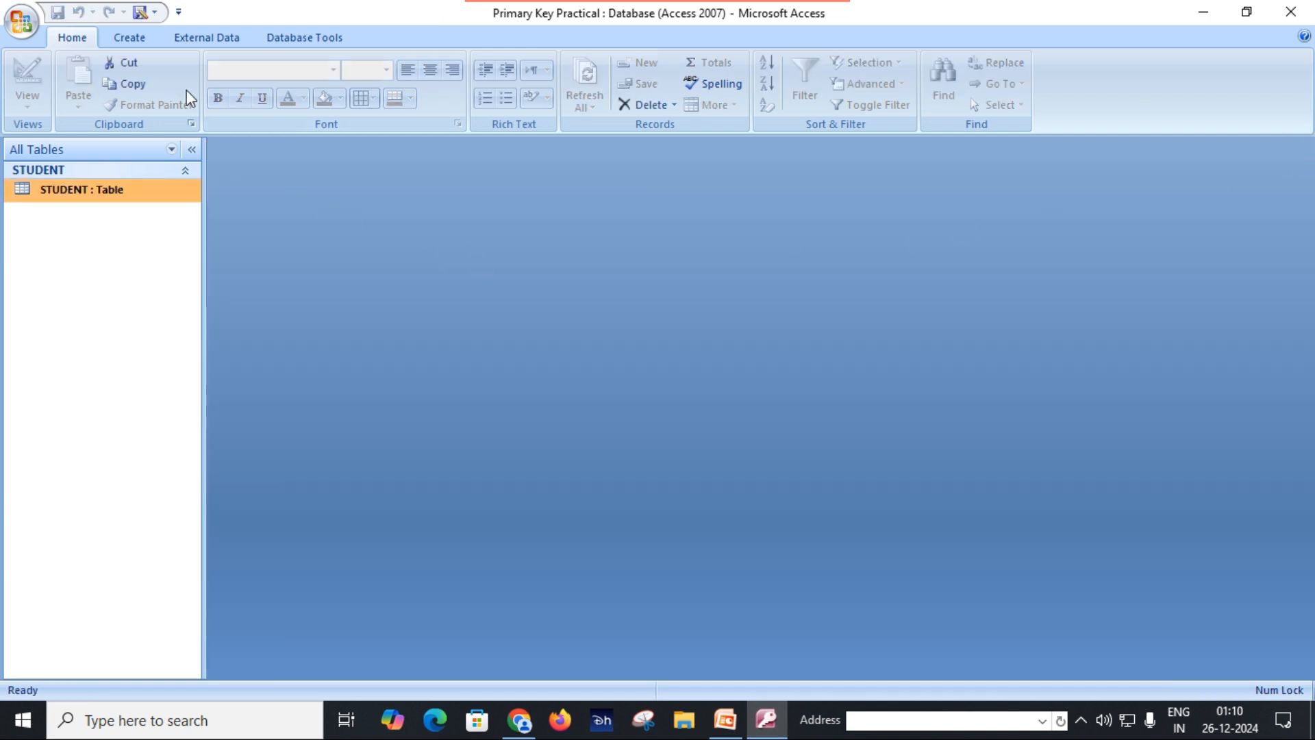
Step: Create a new blank table in the database
{"action": "left_click", "coordinate": [129, 38]}
{"action": "left_click", "coordinate": [29, 86]}
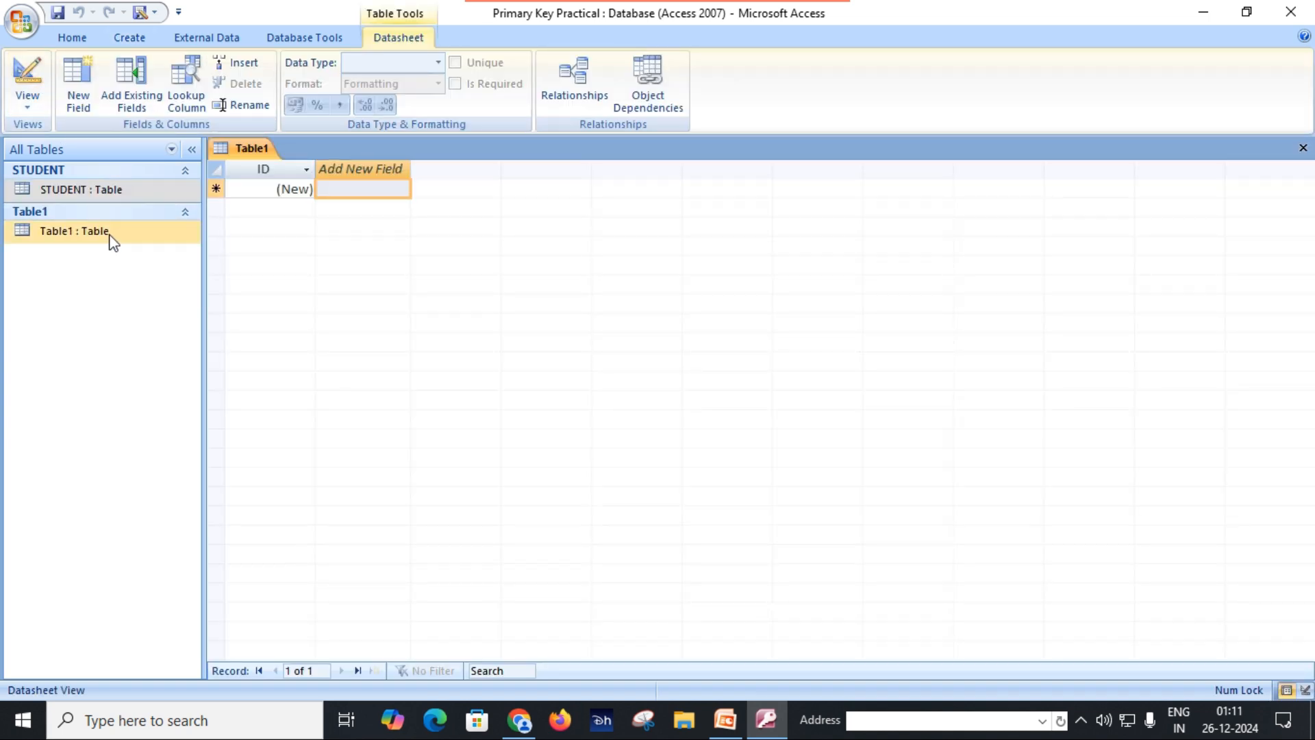
Step: Switch the new blank table to Design View, saving it under the name Order
{"action": "left_click", "coordinate": [109, 232]}
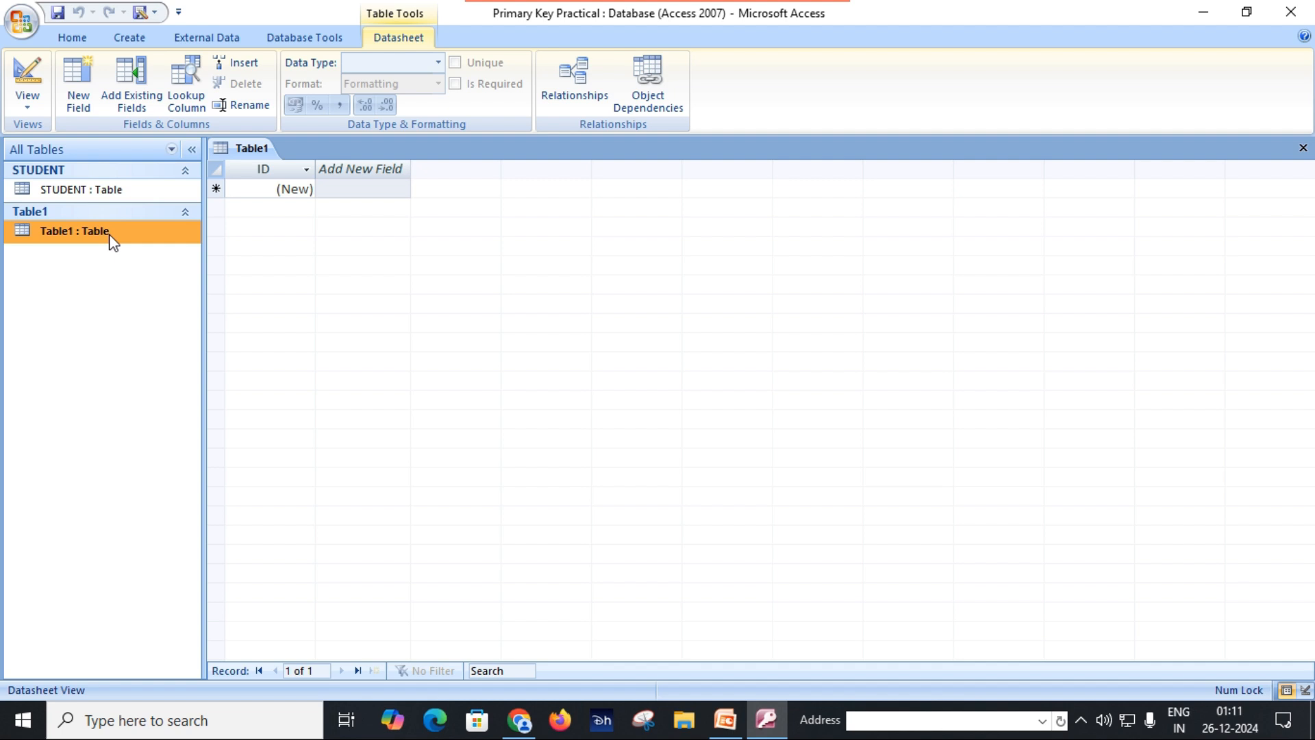
{"action": "left_click", "coordinate": [27, 101]}
{"action": "left_click", "coordinate": [61, 184]}
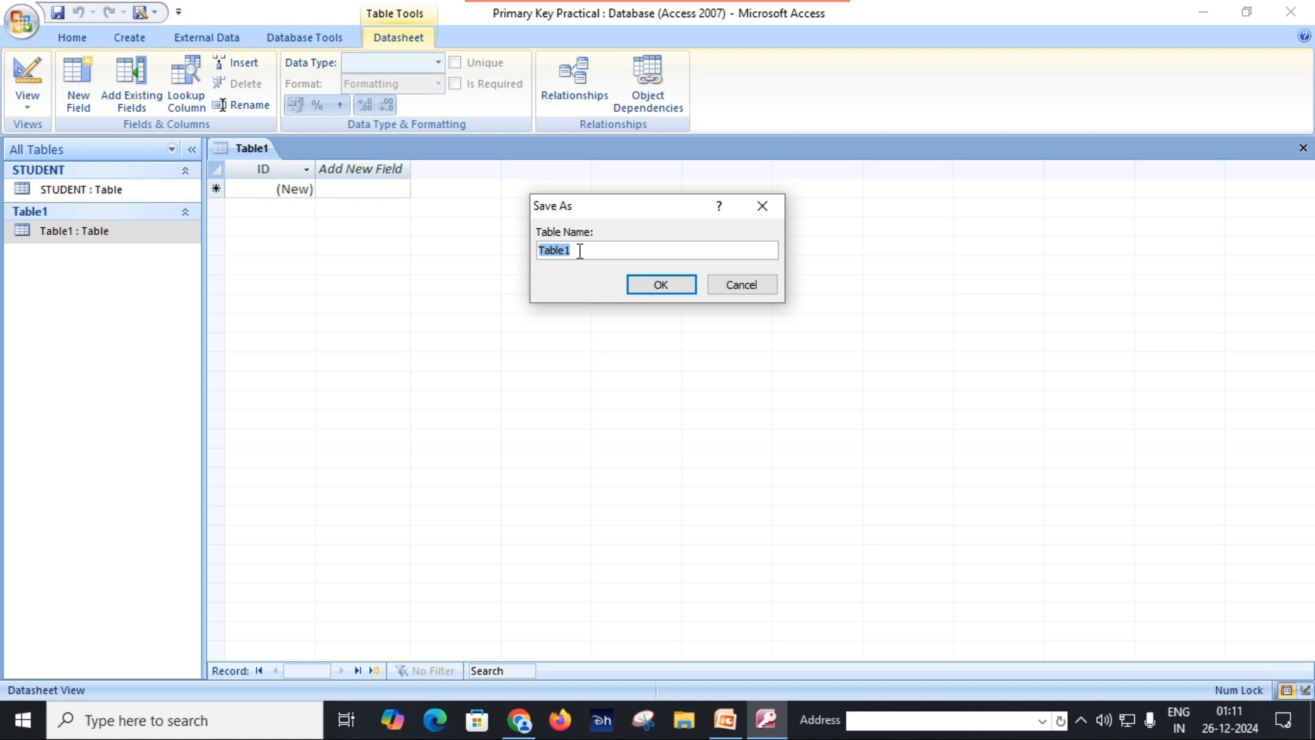
{"action": "type", "text": "Order"}
{"action": "left_click", "coordinate": [650, 285]}
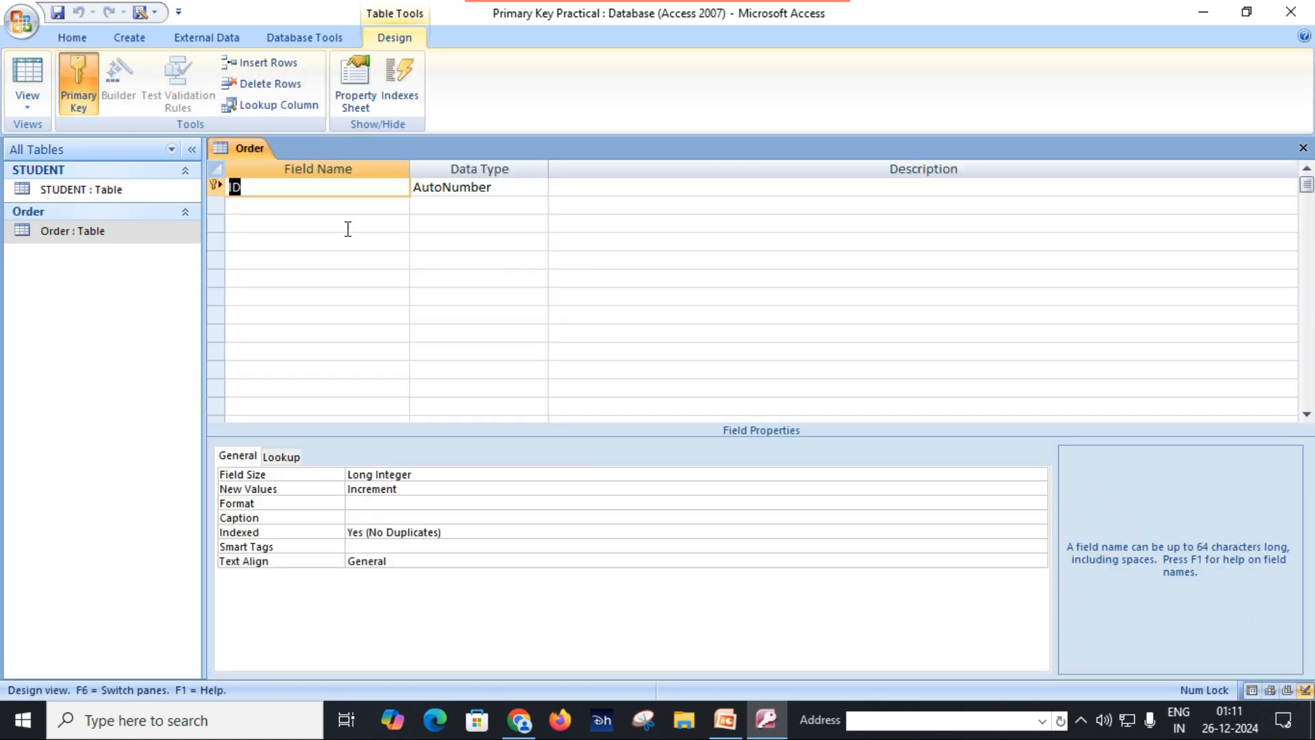
Step: Remove the primary key from the ID field, rename the field Order ID and set its data type to Number
{"action": "left_click", "coordinate": [84, 101]}
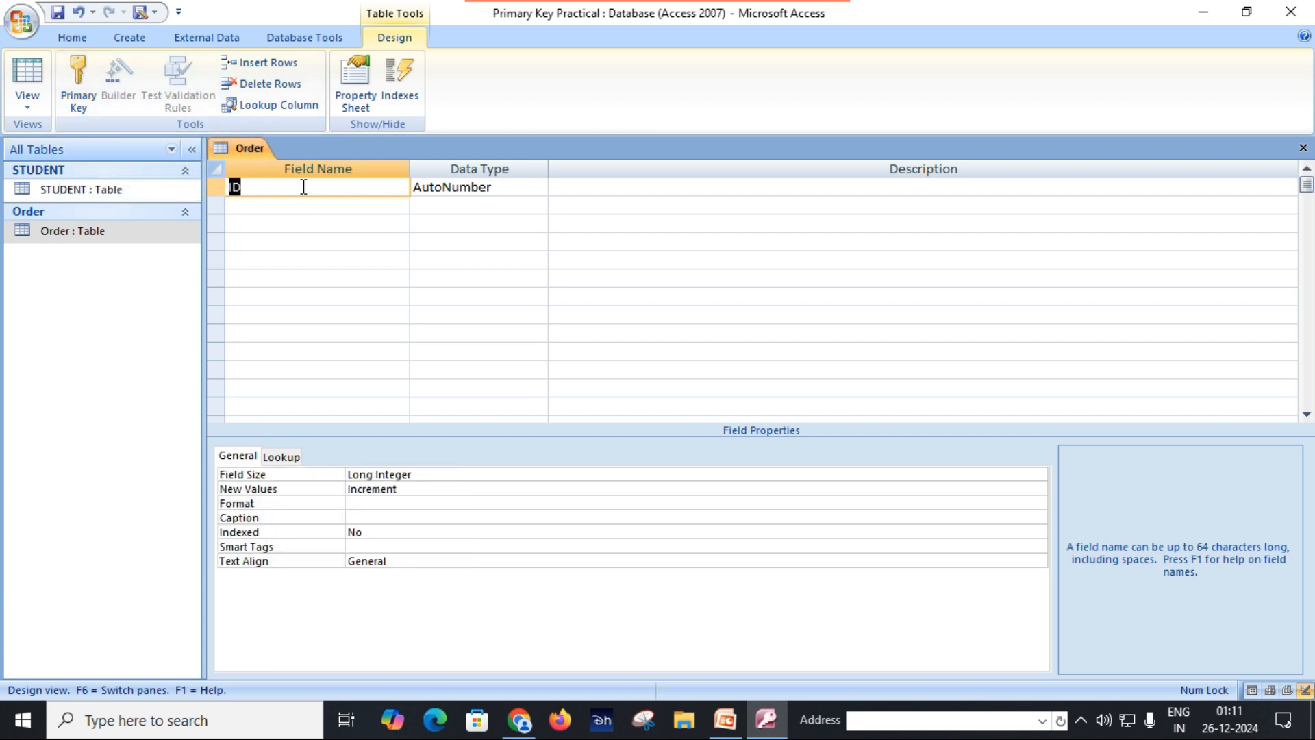
{"action": "type", "text": "Order ID"}
{"action": "key", "text": "Tab"}
{"action": "type", "text": "n"}
{"action": "key", "text": "Tab"}
{"action": "key", "text": "Tab"}
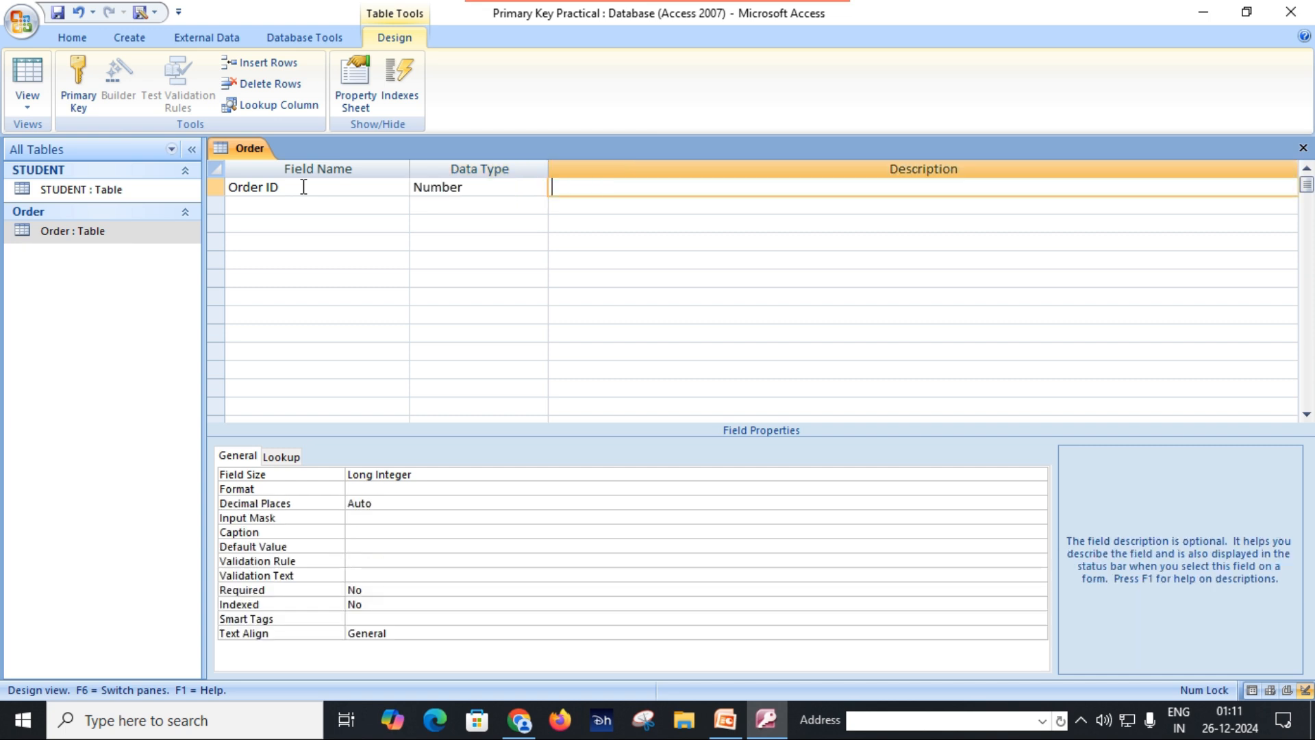
Step: Add a Product ID field with the Text data type below Order ID
{"action": "type", "text": "P"}
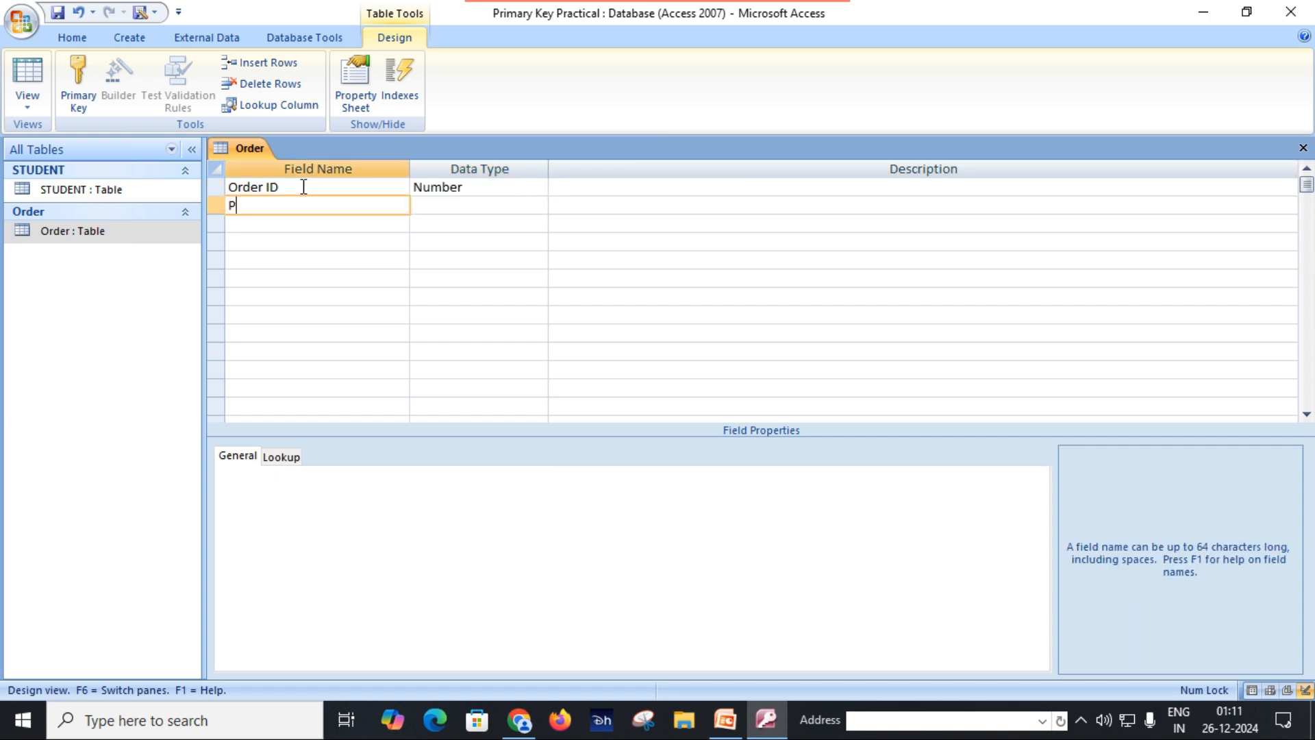
{"action": "type", "text": "roduct ID"}
{"action": "key", "text": "Tab"}
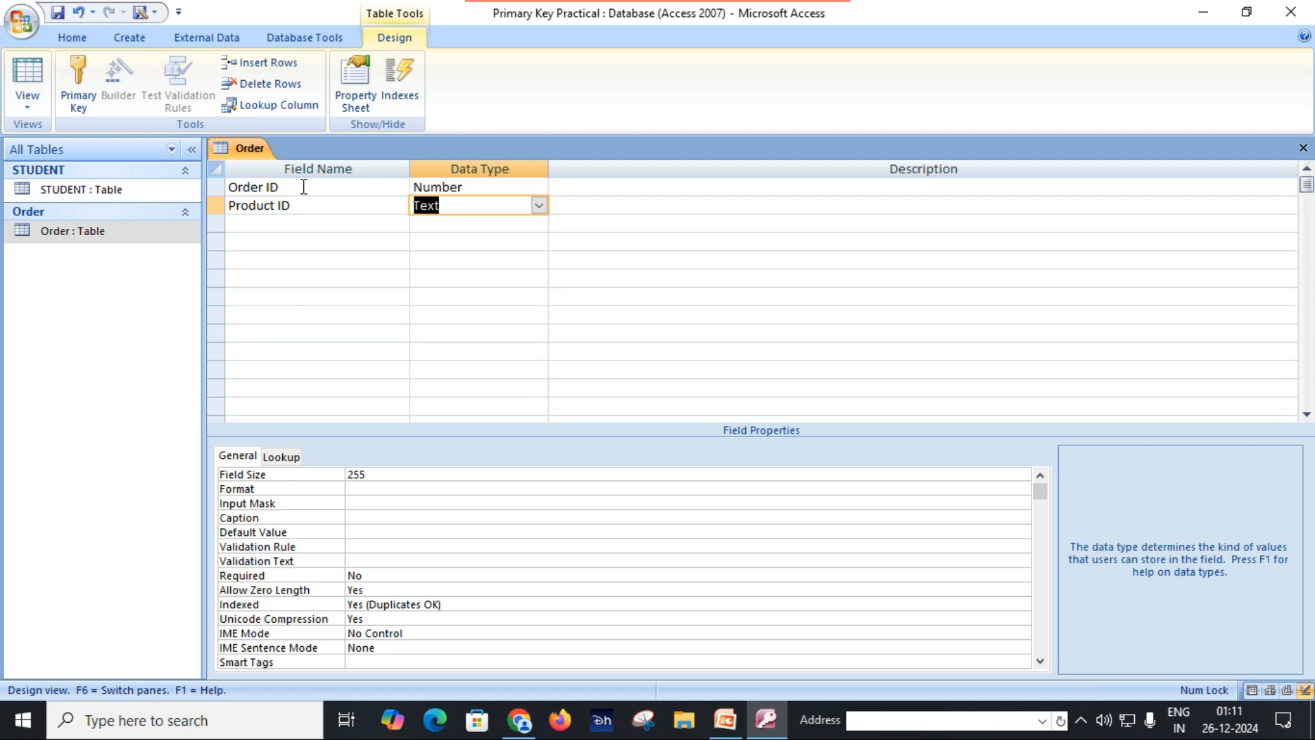
{"action": "key", "text": "Tab"}
{"action": "key", "text": "Tab"}
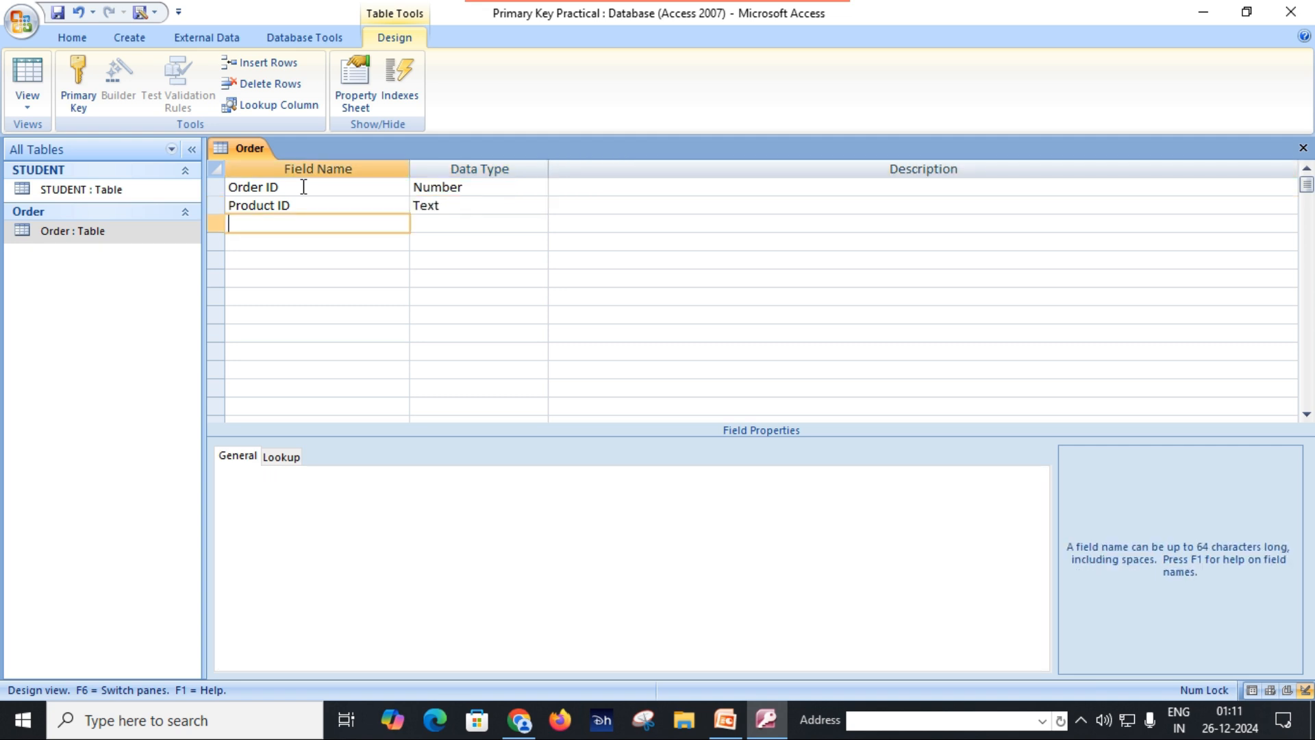
Step: Add a Quantity field with the Number data type below Product ID
{"action": "type", "text": "Quatit"}
{"action": "key", "text": "BackSpace"}
{"action": "key", "text": "BackSpace"}
{"action": "key", "text": "BackSpace"}
{"action": "type", "text": "ntity"}
{"action": "key", "text": "Tab"}
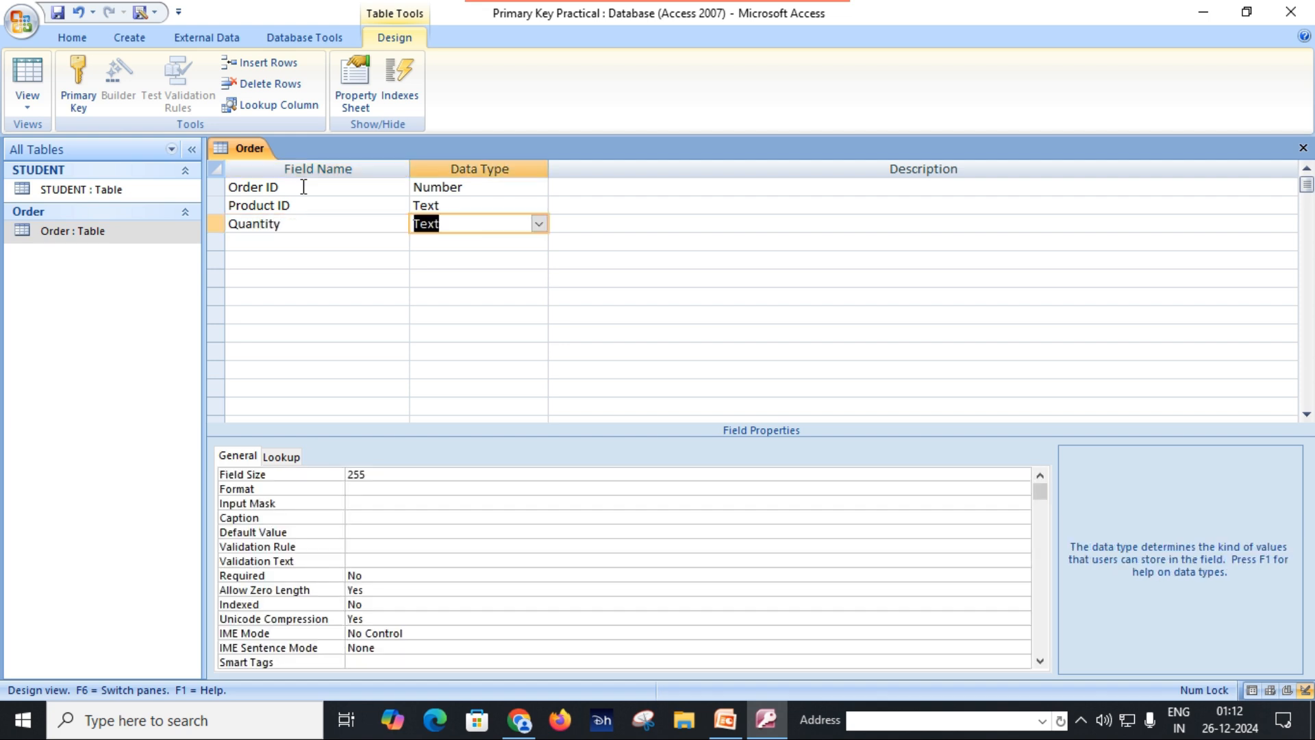
{"action": "type", "text": "number"}
{"action": "key", "text": "Tab"}
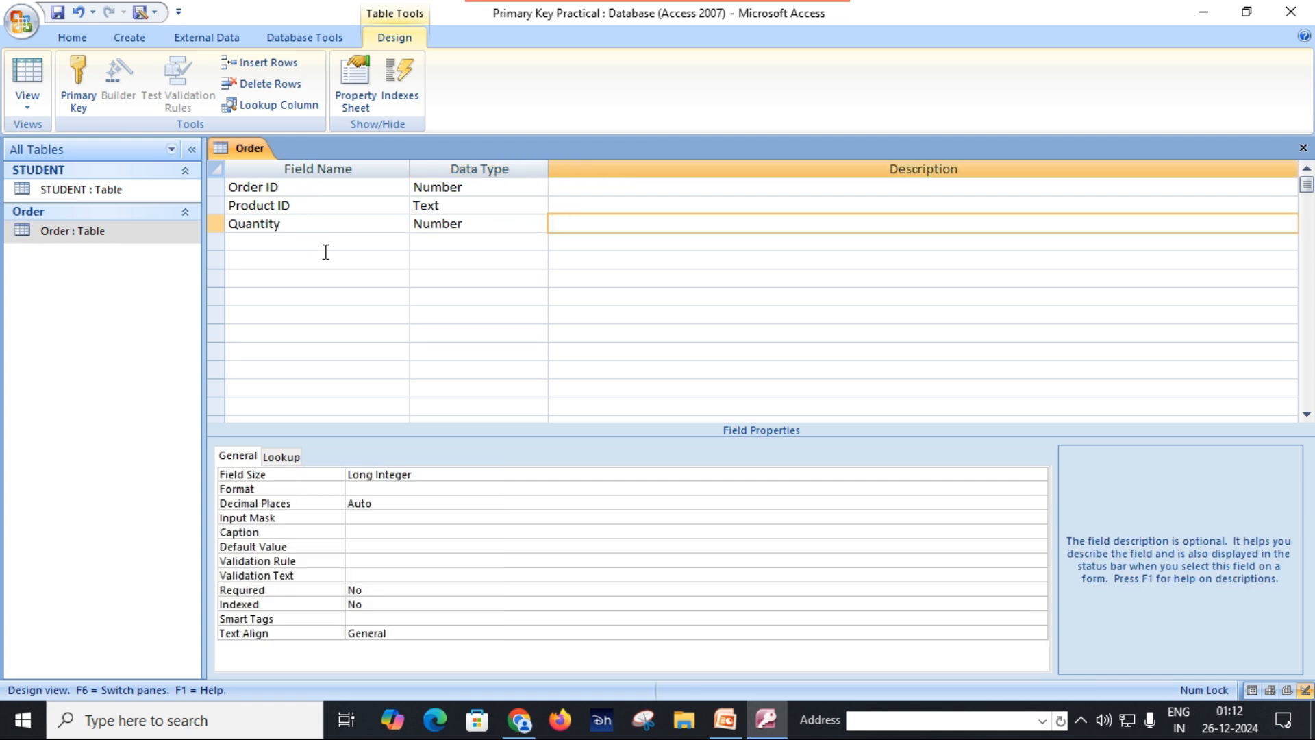
Step: Save and close the Order table design, and reopen the table in Datasheet View
{"action": "left_click", "coordinate": [58, 13]}
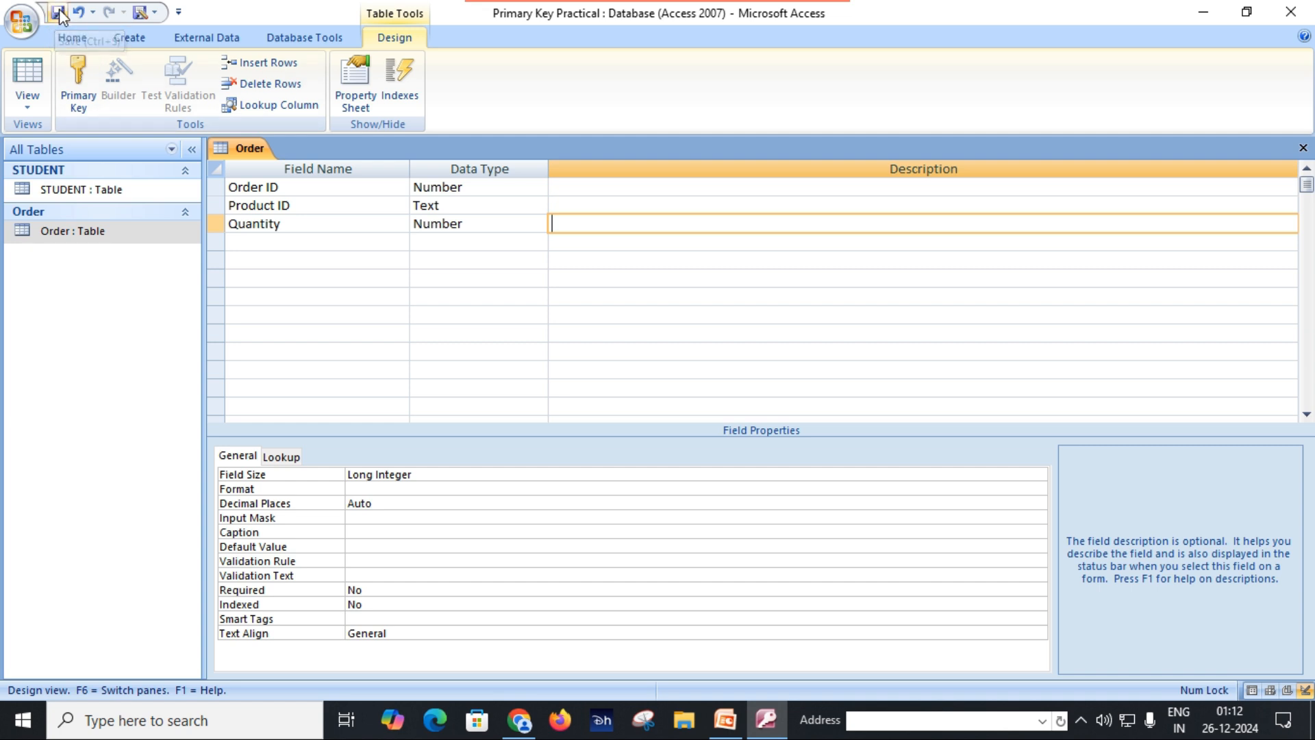
{"action": "left_click", "coordinate": [1304, 148]}
{"action": "double_click", "coordinate": [119, 231]}
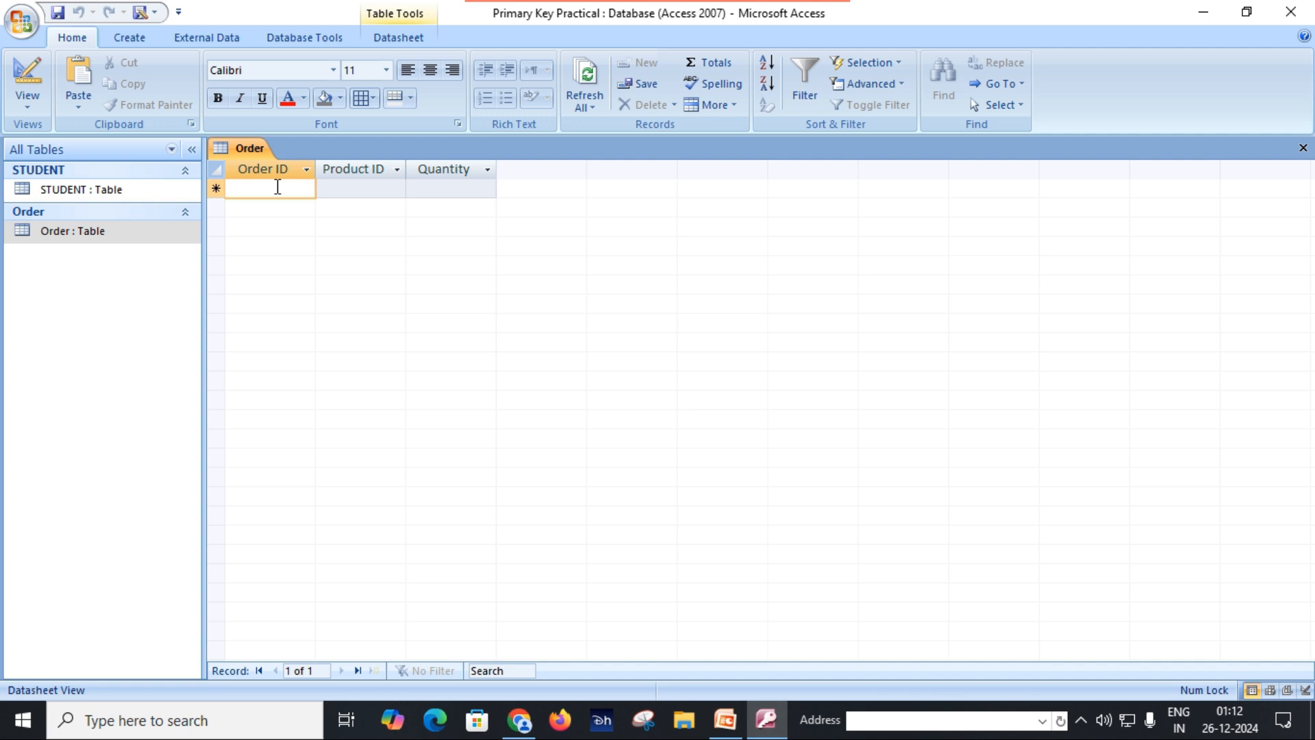
Step: Enter the first record with its order ID, product ID P01 and quantity 5
{"action": "type", "text": "1001"}
{"action": "key", "text": "BackSpace"}
{"action": "key", "text": "BackSpace"}
{"action": "type", "text": "1"}
{"action": "key", "text": "Tab"}
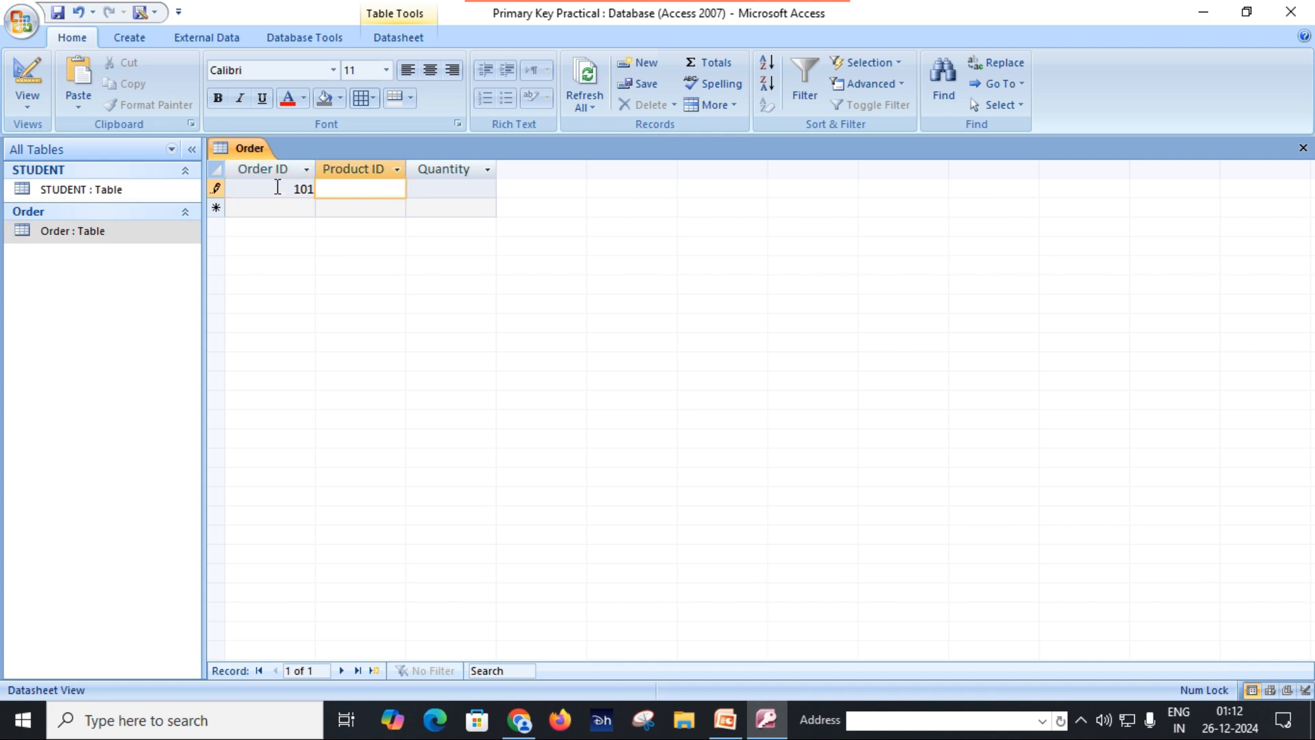
{"action": "key", "text": "Caps_Lock"}
{"action": "type", "text": "P01"}
{"action": "key", "text": "Tab"}
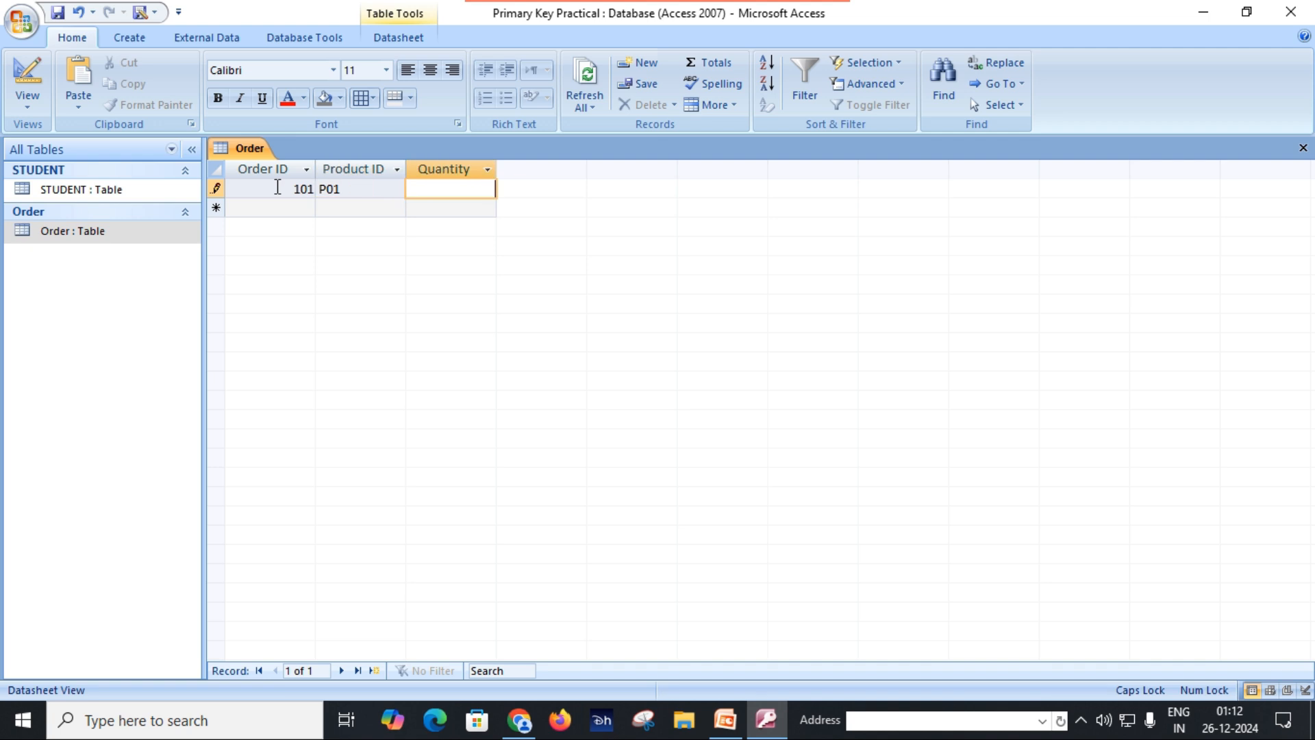
{"action": "type", "text": "5"}
{"action": "key", "text": "Tab"}
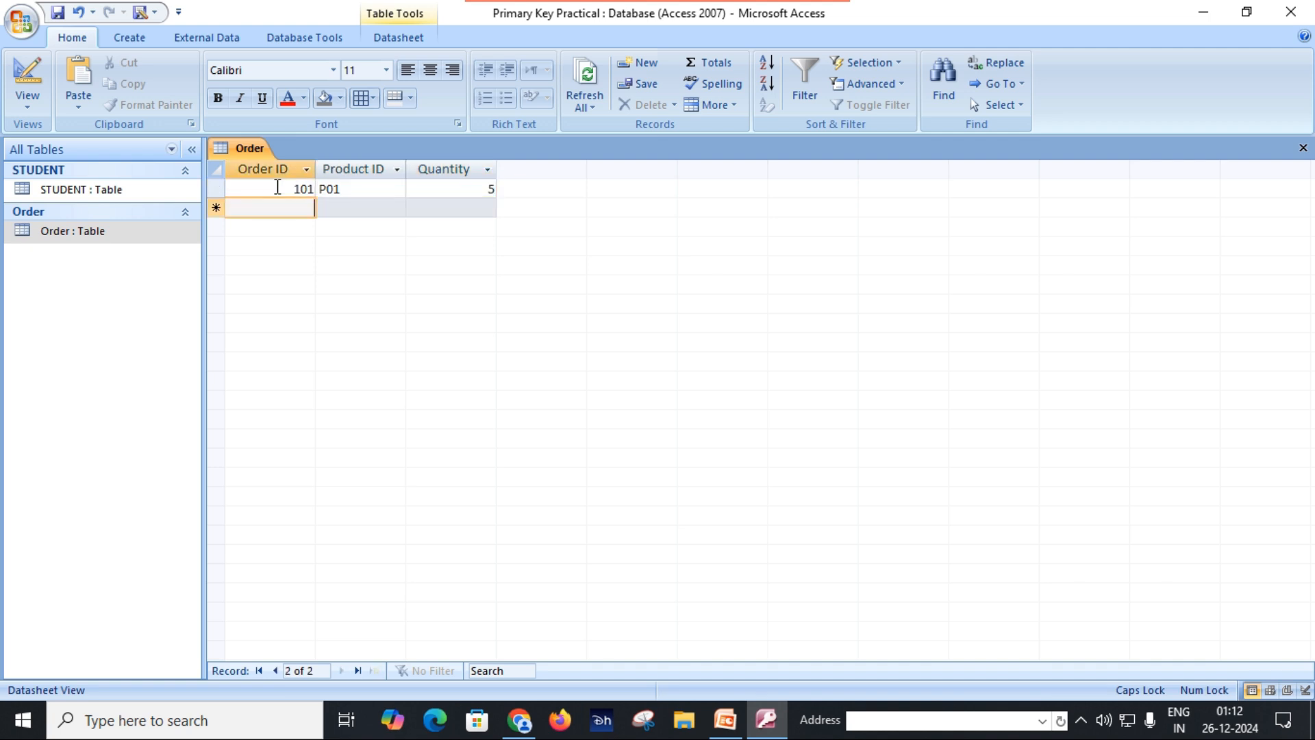
Step: Enter a second record repeating the first record's order ID, with product ID P02 and quantity 10
{"action": "type", "text": "101"}
{"action": "key", "text": "Tab"}
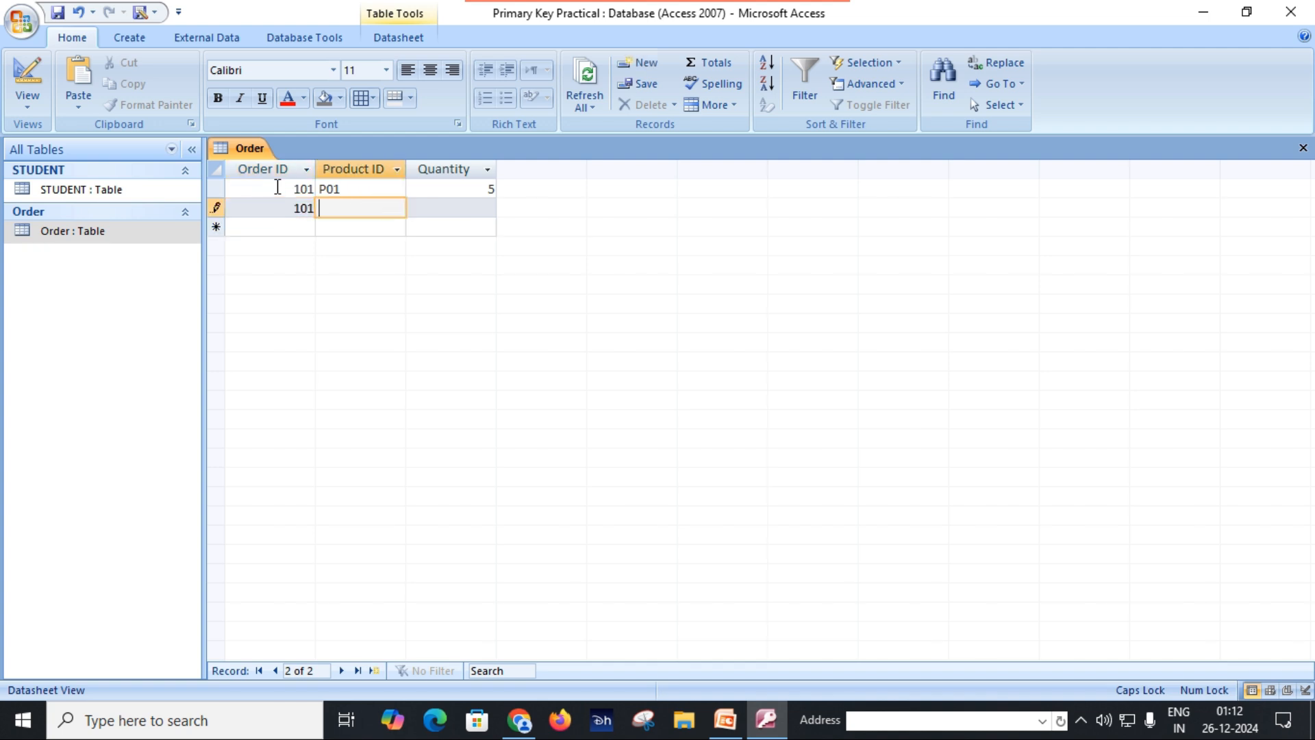
{"action": "type", "text": "P"}
{"action": "type", "text": "02"}
{"action": "key", "text": "Tab"}
{"action": "type", "text": "10"}
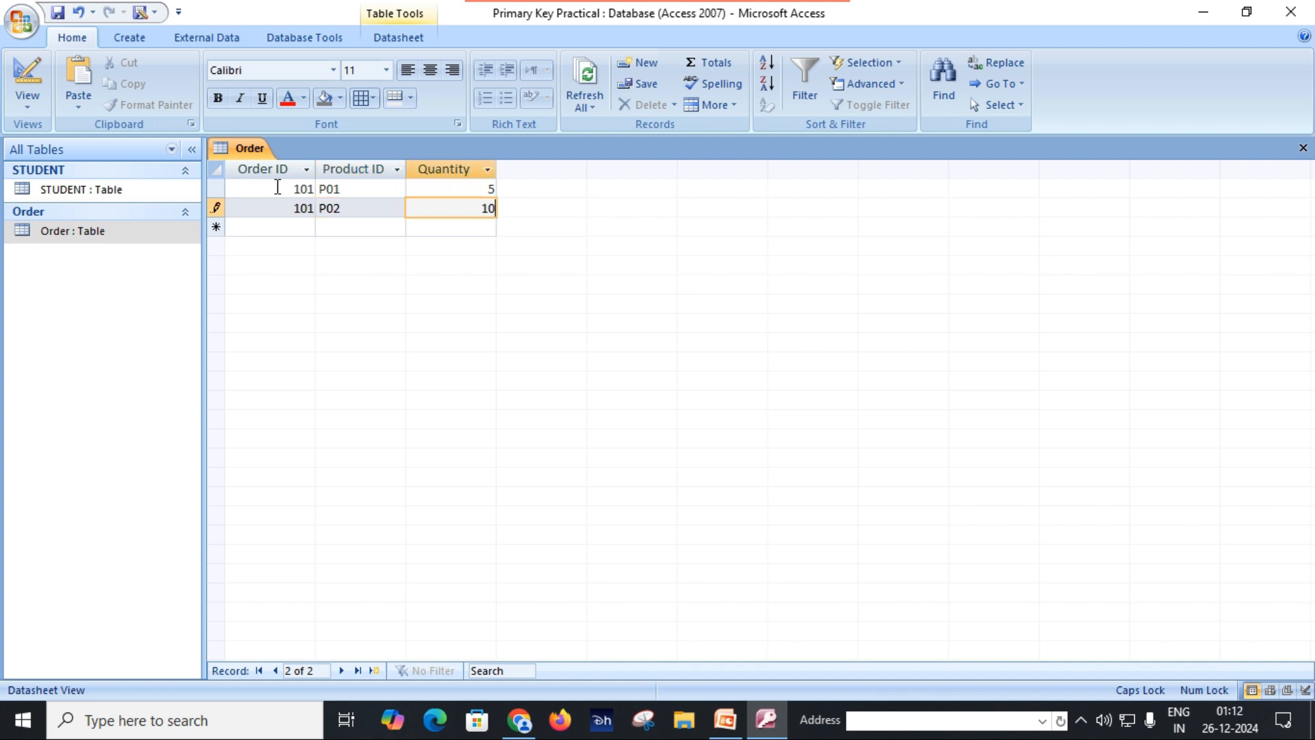
{"action": "key", "text": "Tab"}
Step: Enter a third record with the next consecutive order ID, product ID P01 and quantity 3
{"action": "type", "text": "102"}
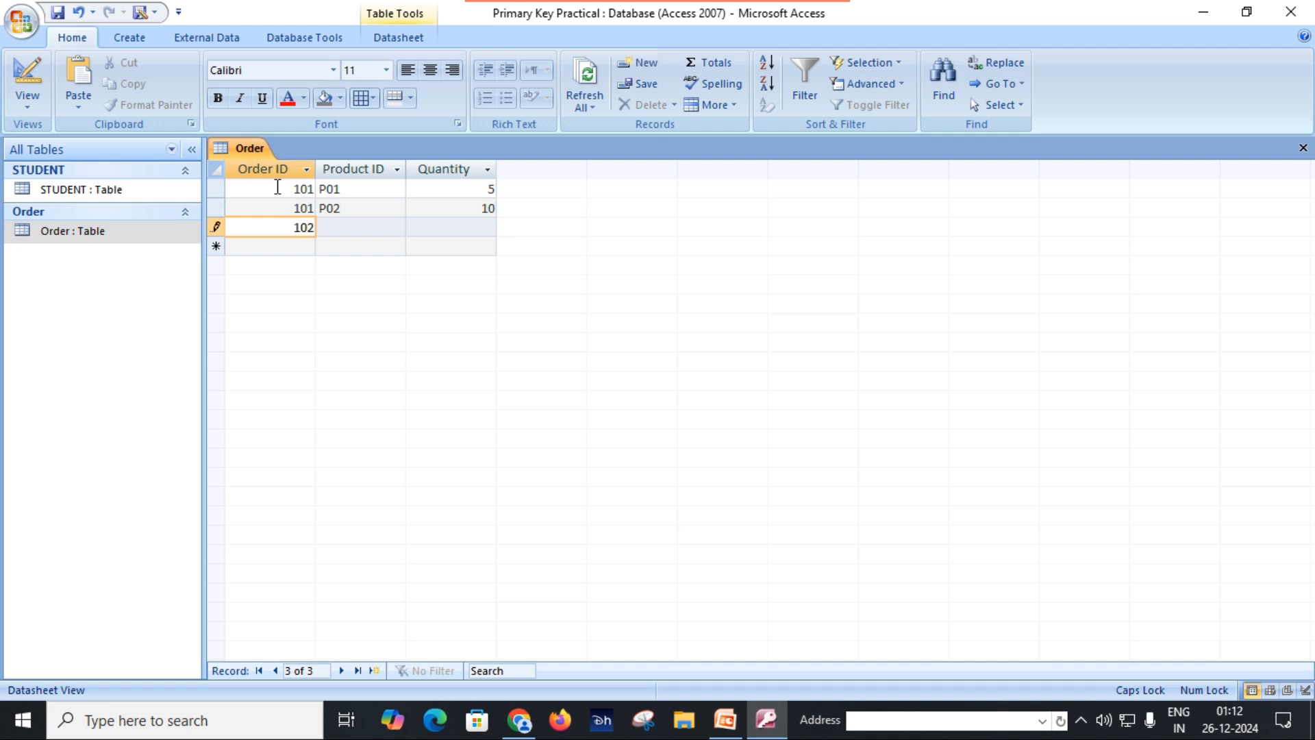
{"action": "key", "text": "Tab"}
{"action": "type", "text": "P01"}
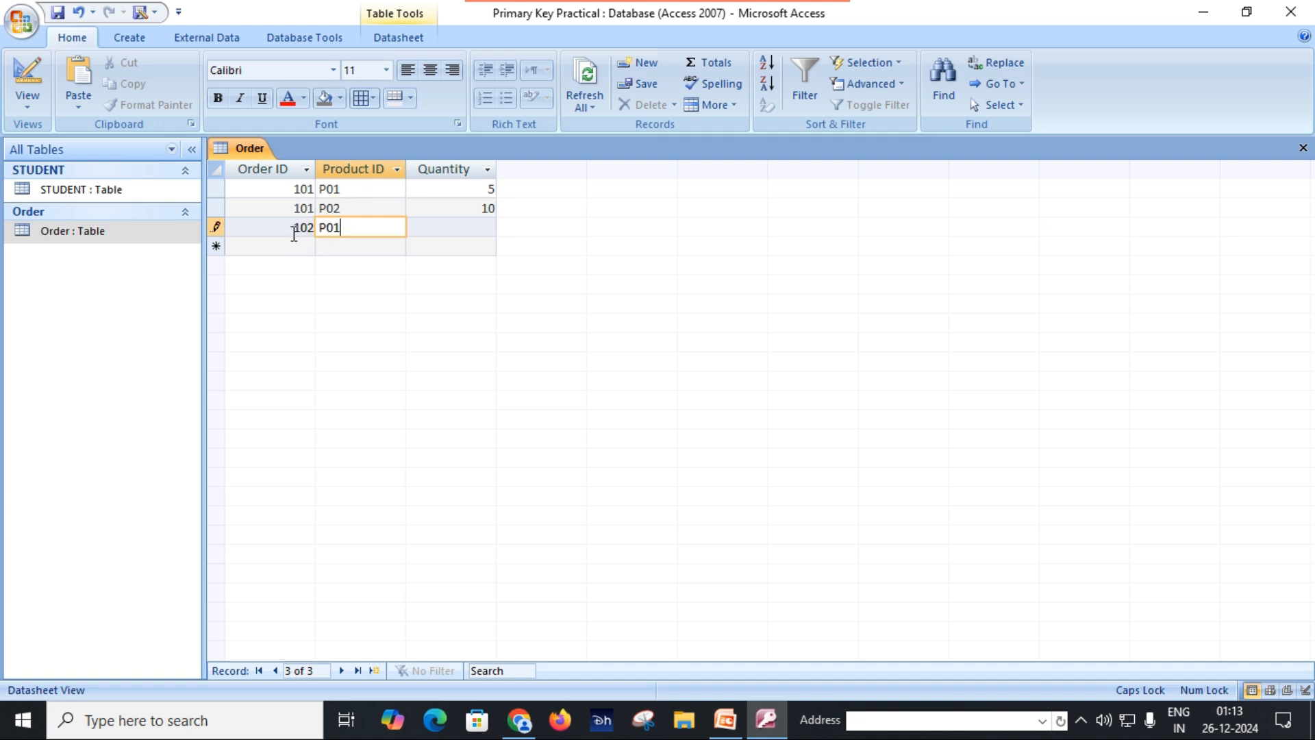
{"action": "left_click", "coordinate": [351, 191]}
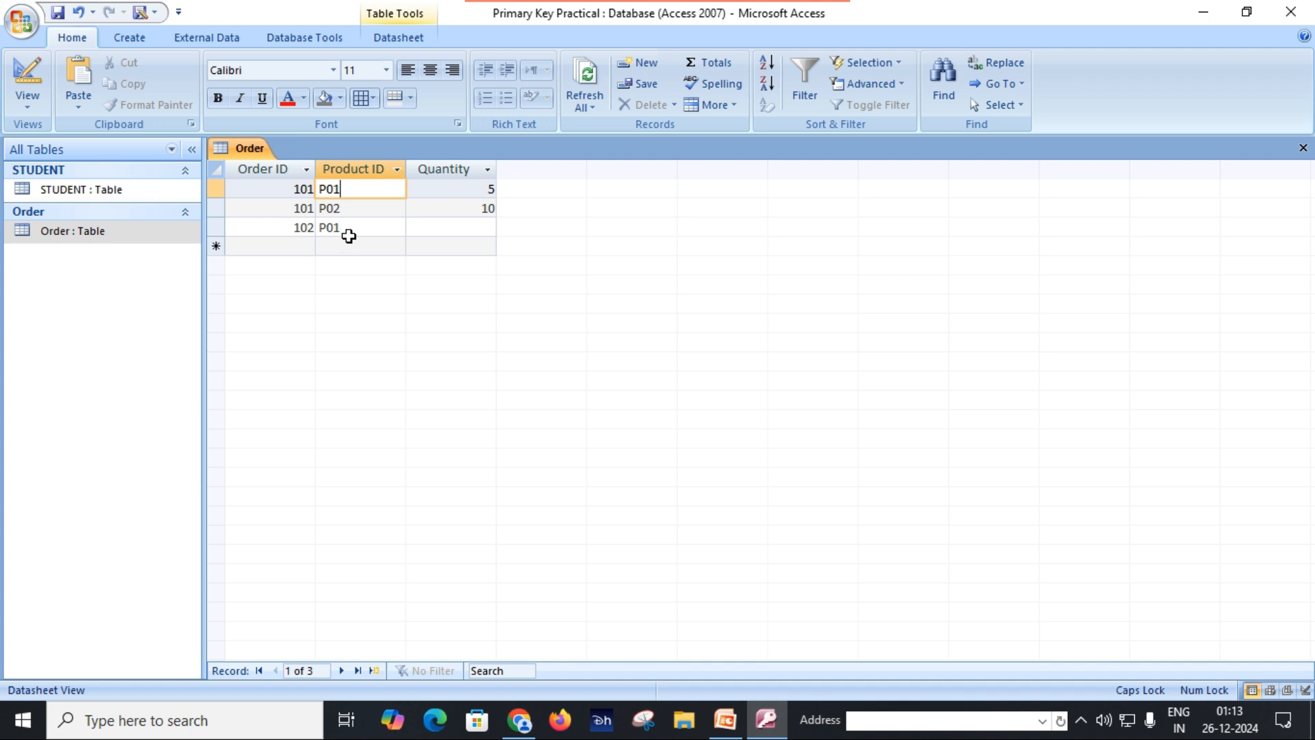
{"action": "left_click", "coordinate": [438, 235]}
{"action": "type", "text": "3"}
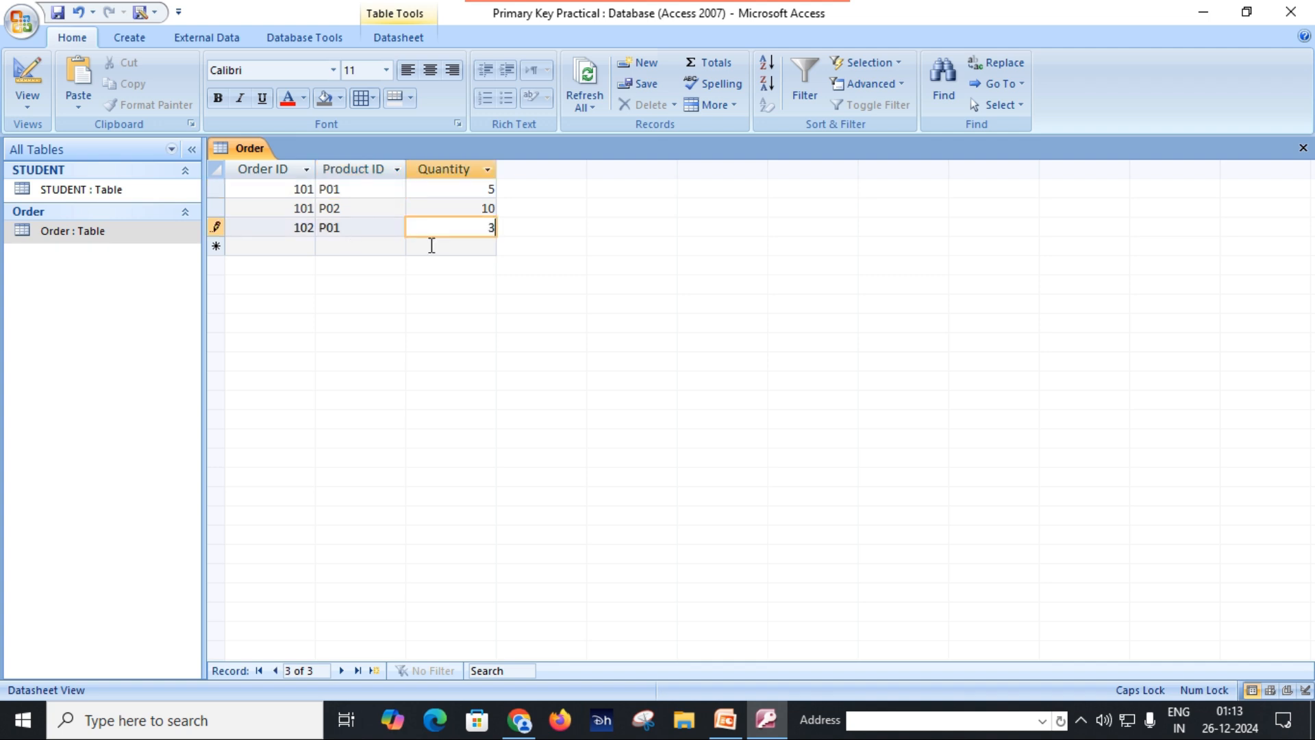
Step: Save the Order table's records and switch the table to Design View
{"action": "left_click", "coordinate": [60, 14]}
{"action": "left_click", "coordinate": [30, 103]}
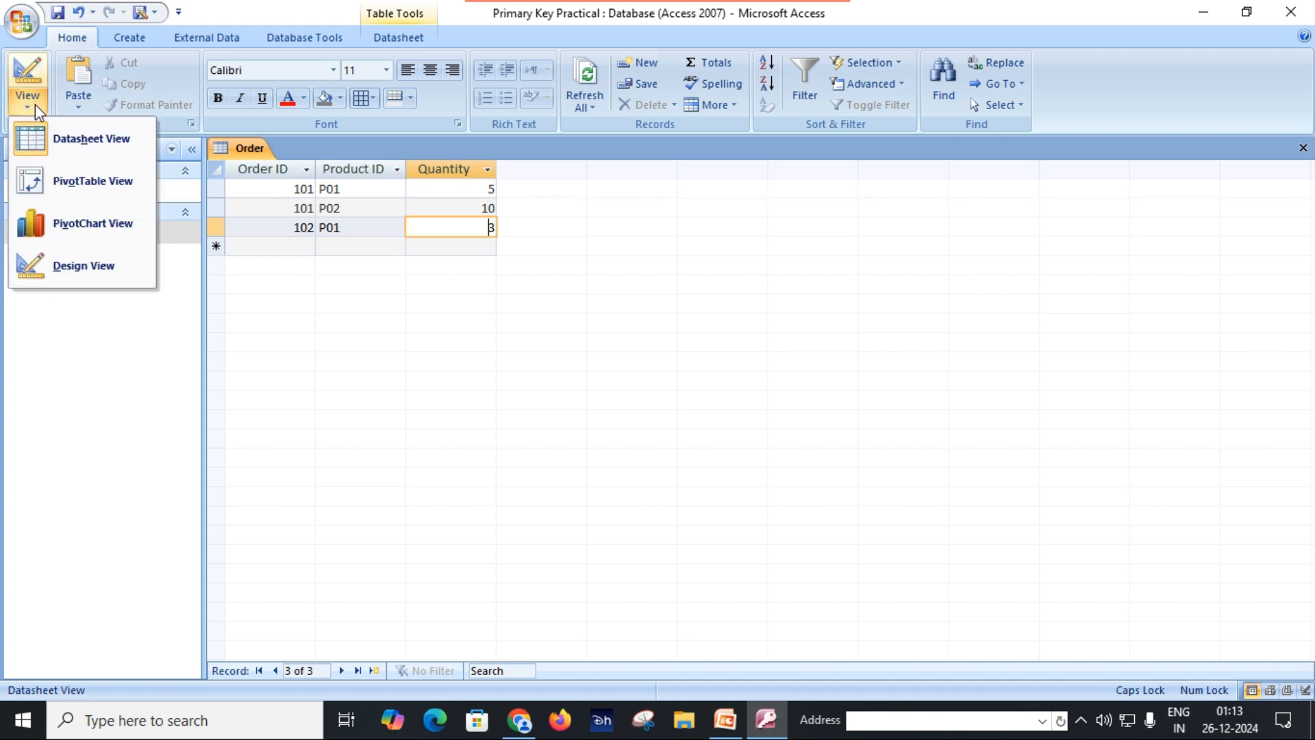
{"action": "left_click", "coordinate": [79, 265]}
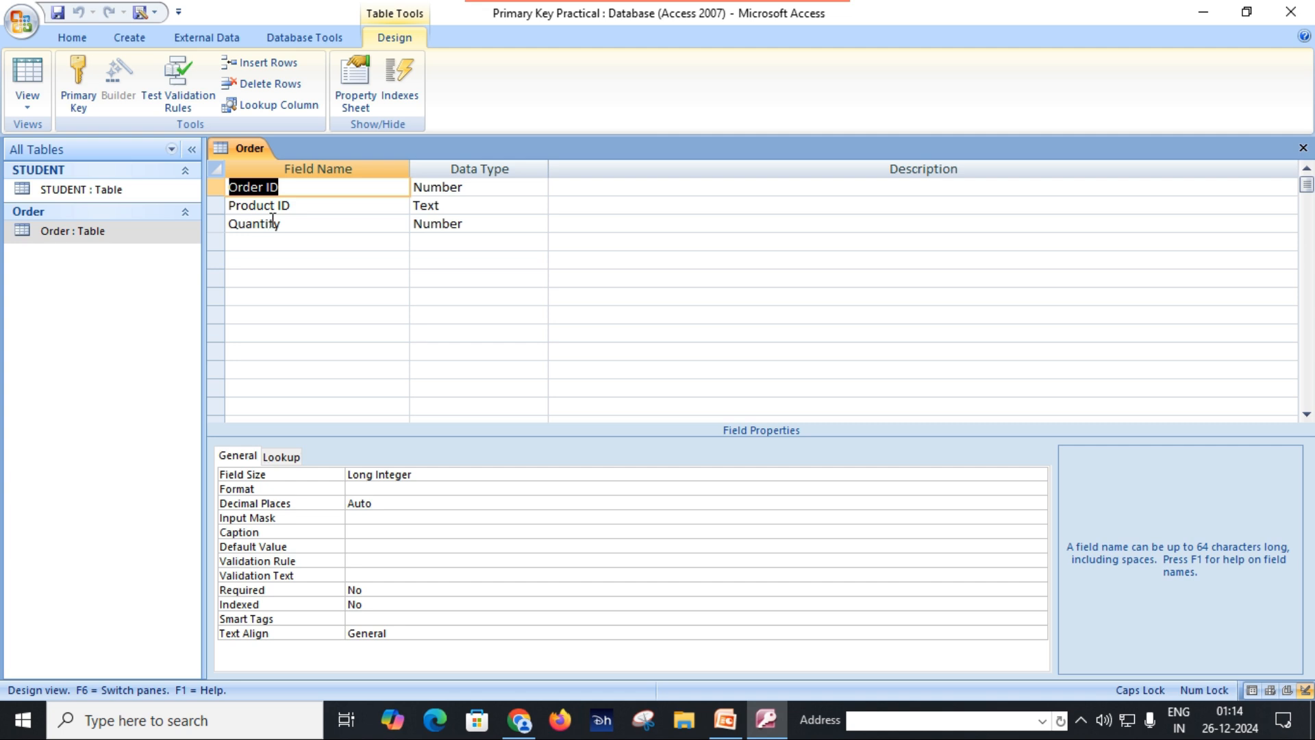
Step: Try assigning the primary key to Order ID and Product ID one field at a time, and clear it again
{"action": "left_click", "coordinate": [211, 187]}
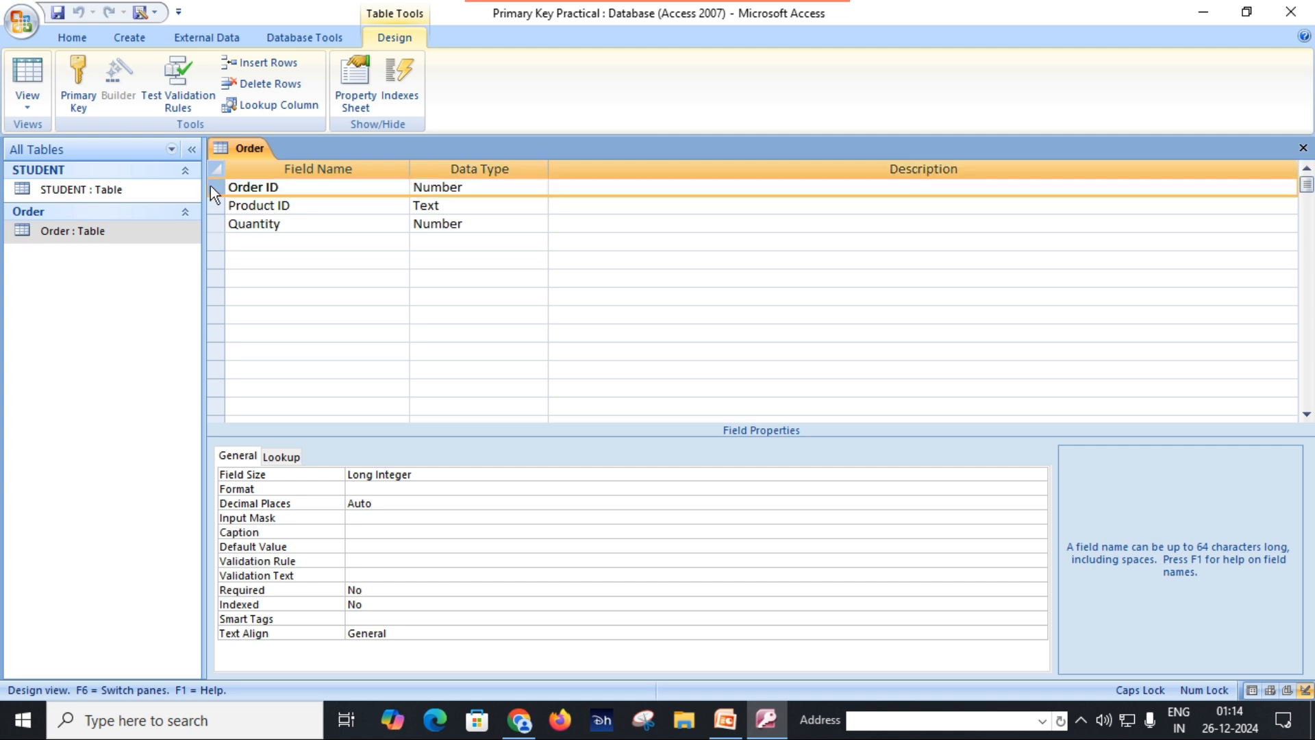
{"action": "left_click", "coordinate": [66, 93]}
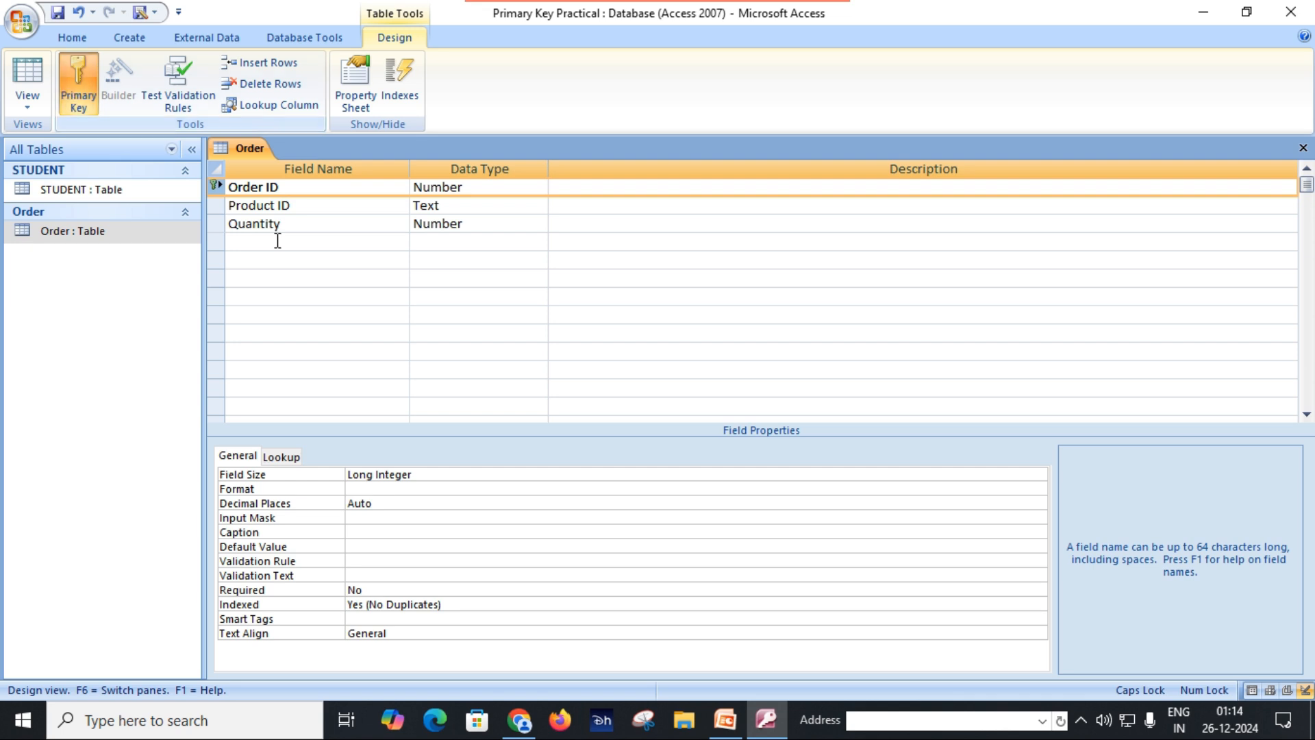
{"action": "left_click", "coordinate": [212, 204]}
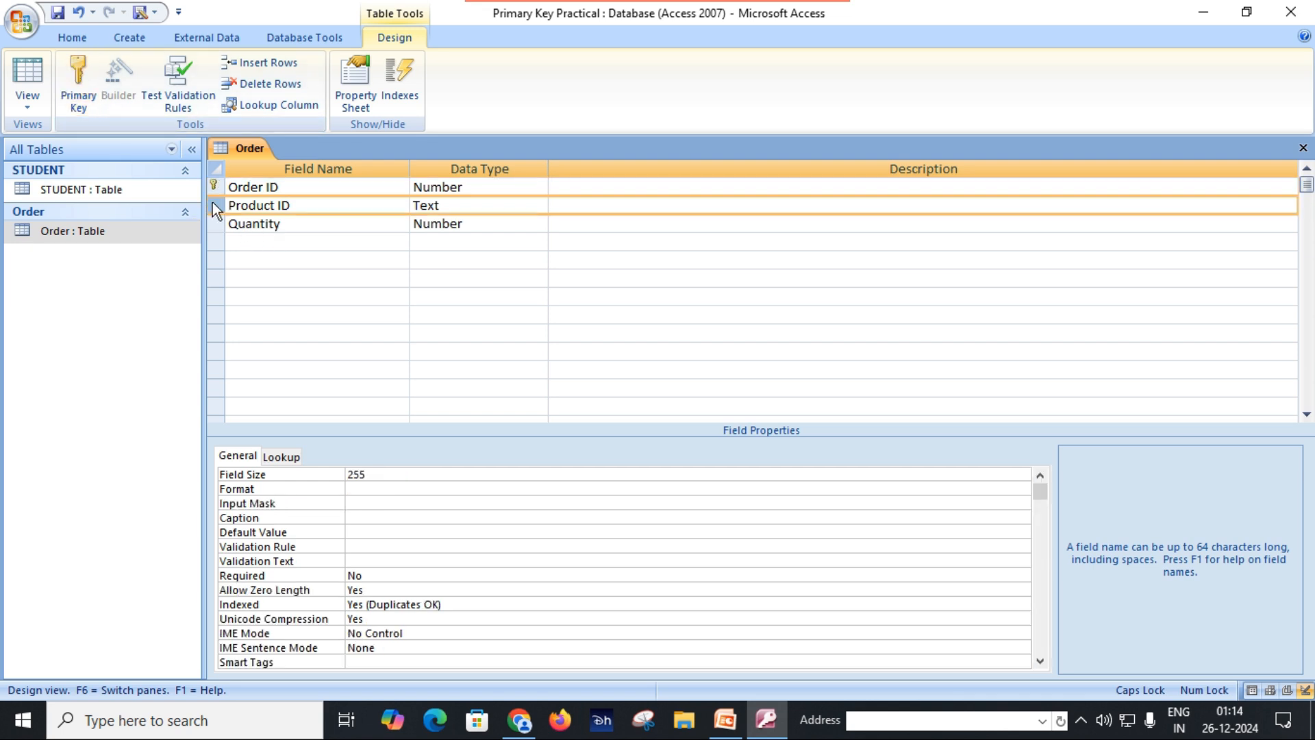
{"action": "left_click", "coordinate": [72, 83]}
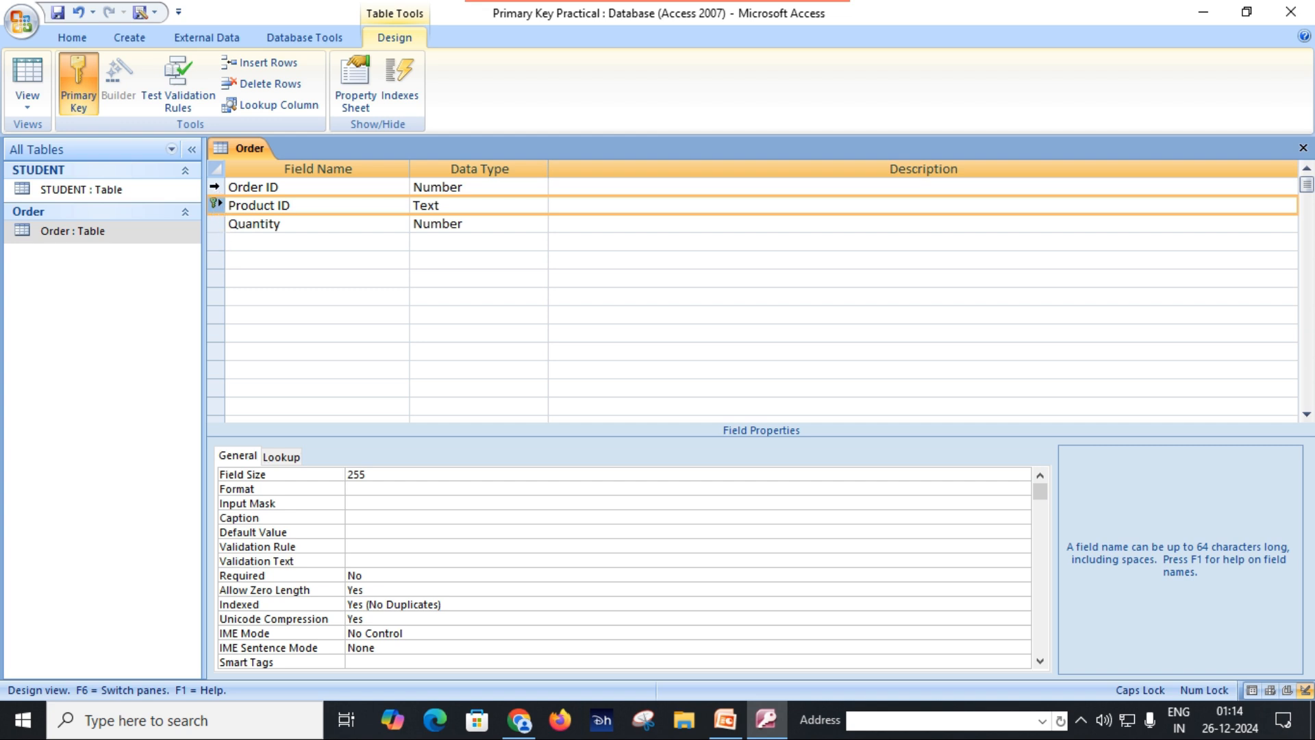
{"action": "left_click", "coordinate": [214, 188]}
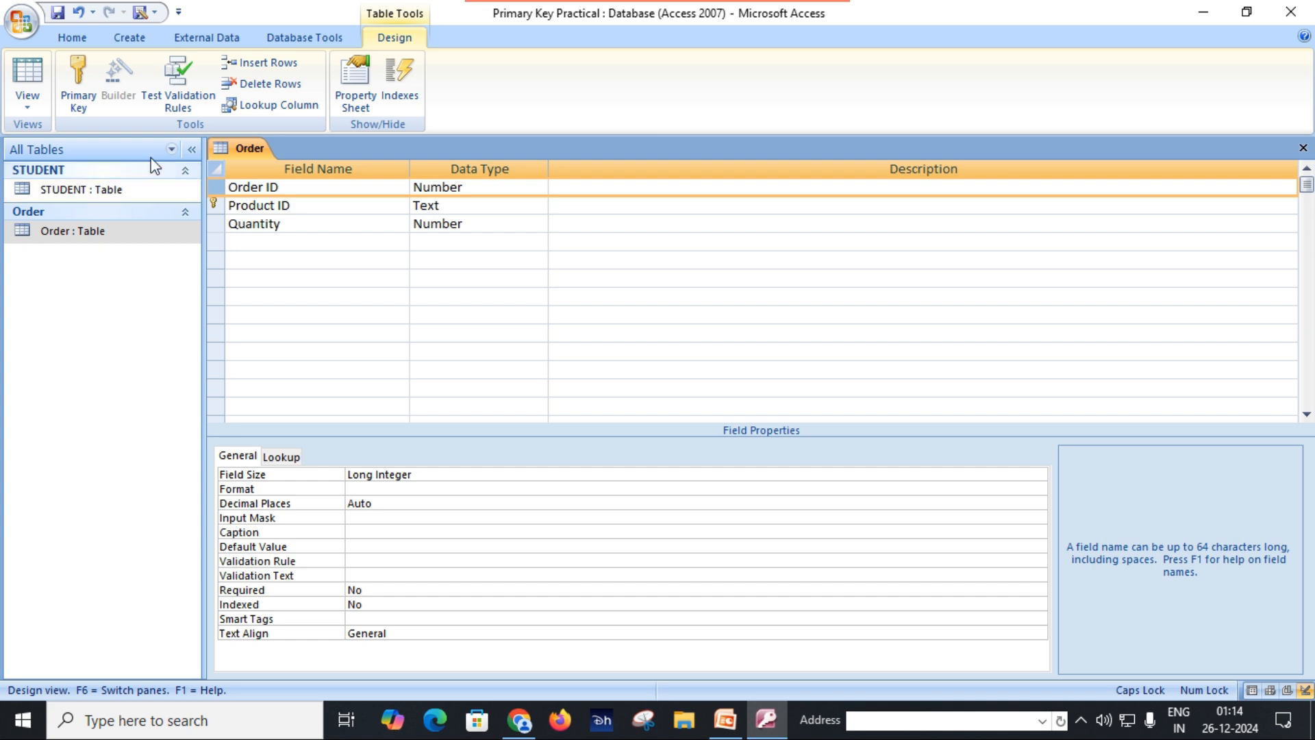
{"action": "left_click", "coordinate": [78, 85]}
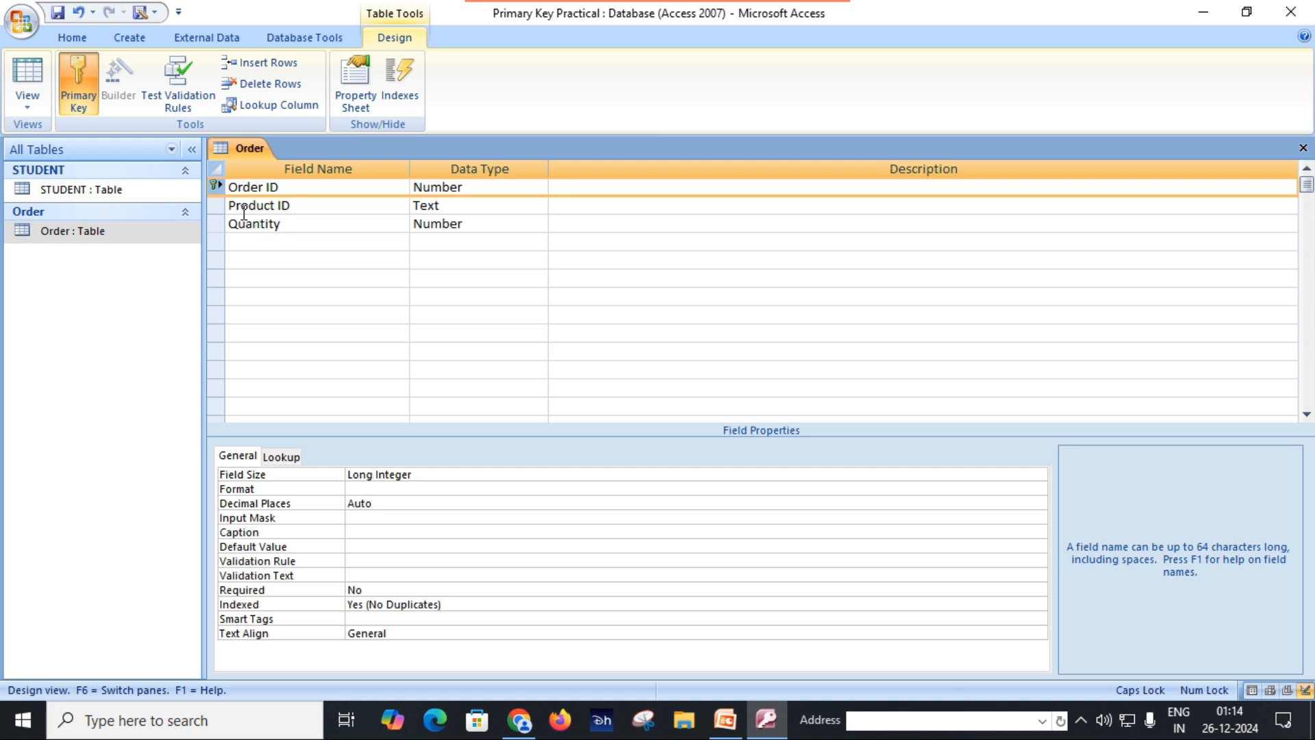
{"action": "left_click", "coordinate": [81, 86]}
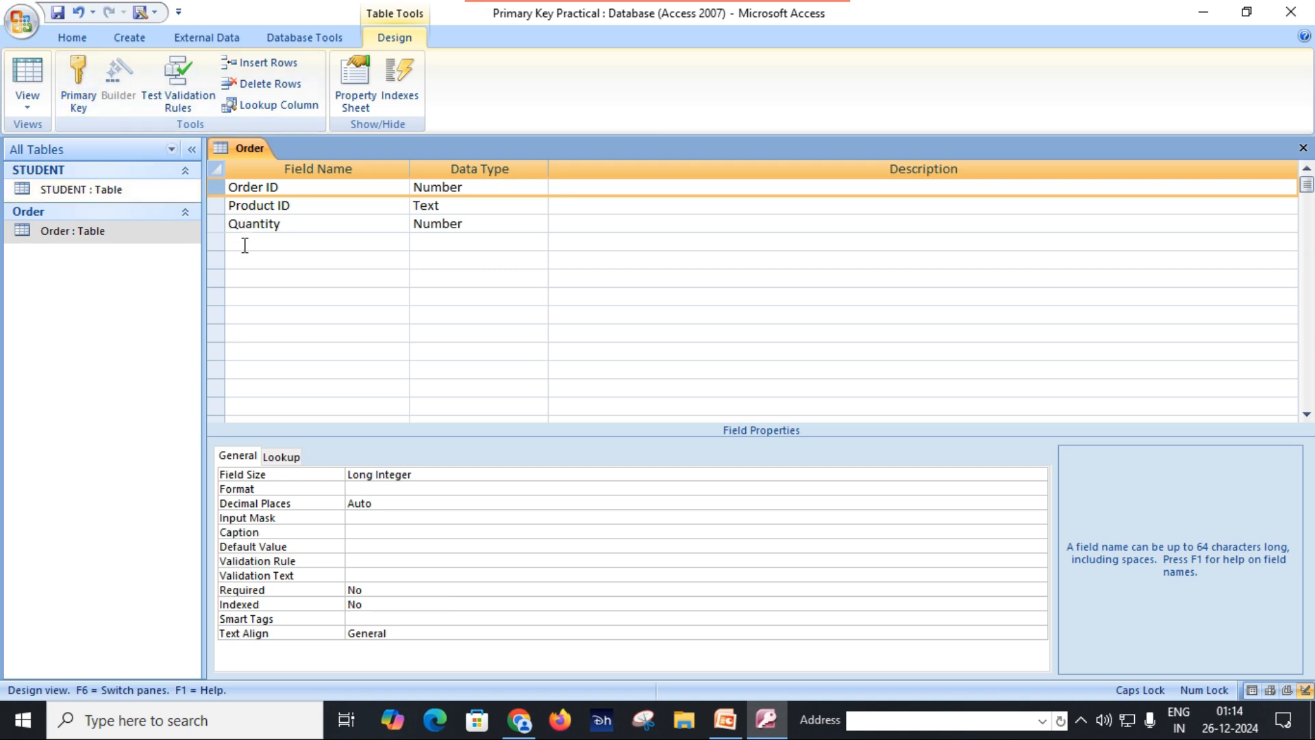
Step: Set Order ID and Product ID together as the Order table's composite primary key
{"action": "left_click", "coordinate": [209, 186]}
{"action": "left_click", "coordinate": [216, 205]}
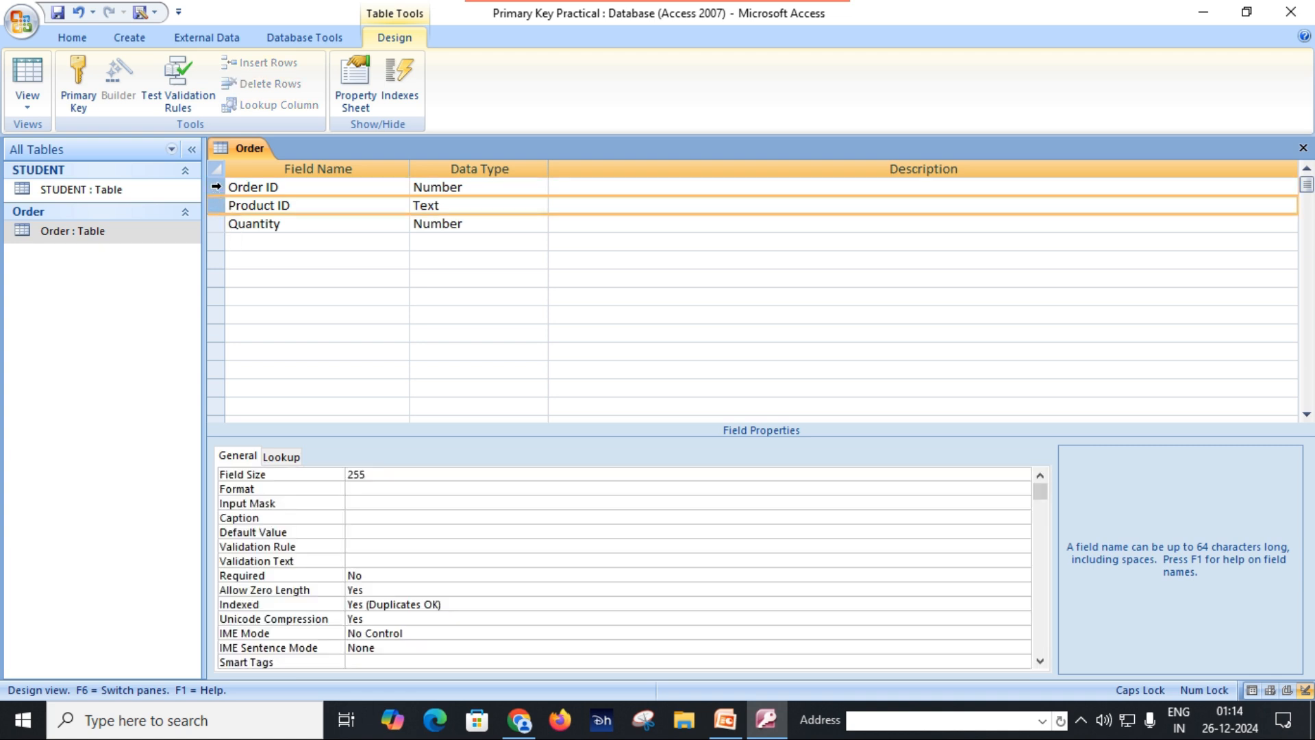
{"action": "left_click_drag", "start_coordinate": [214, 199], "coordinate": [213, 204]}
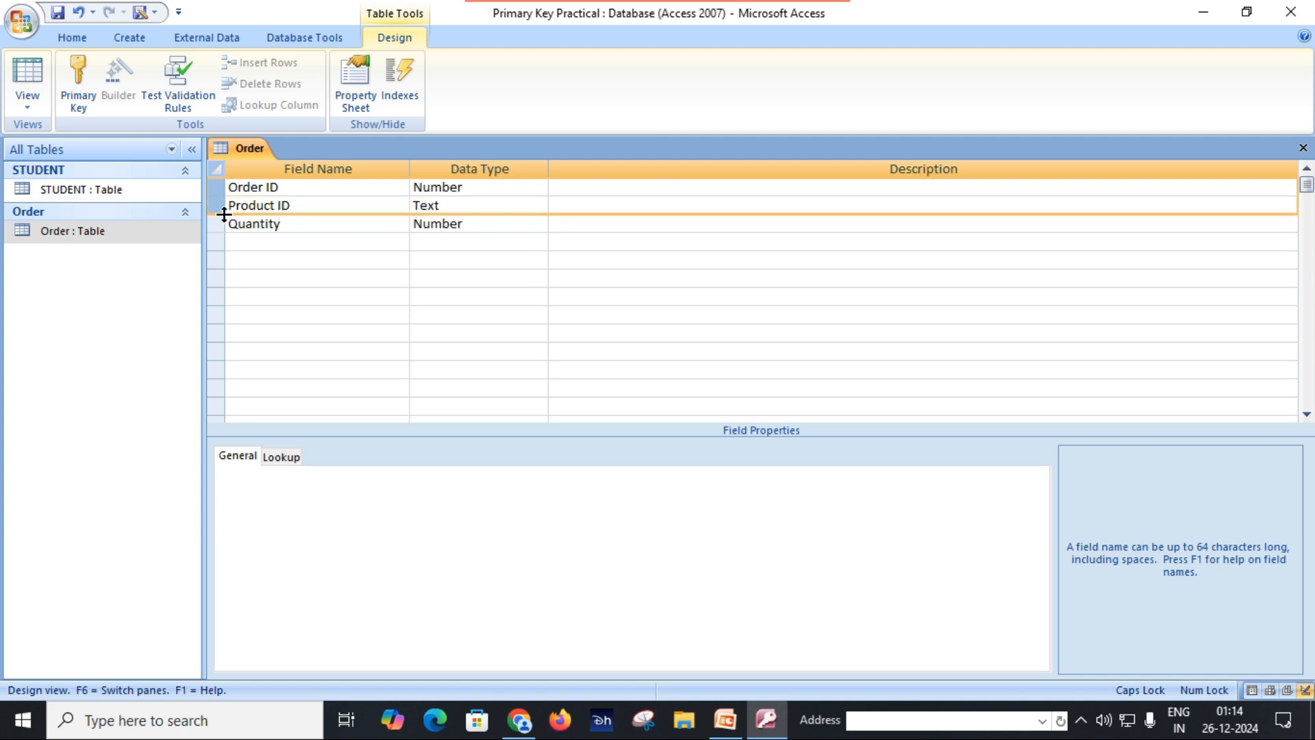
{"action": "left_click", "coordinate": [80, 83]}
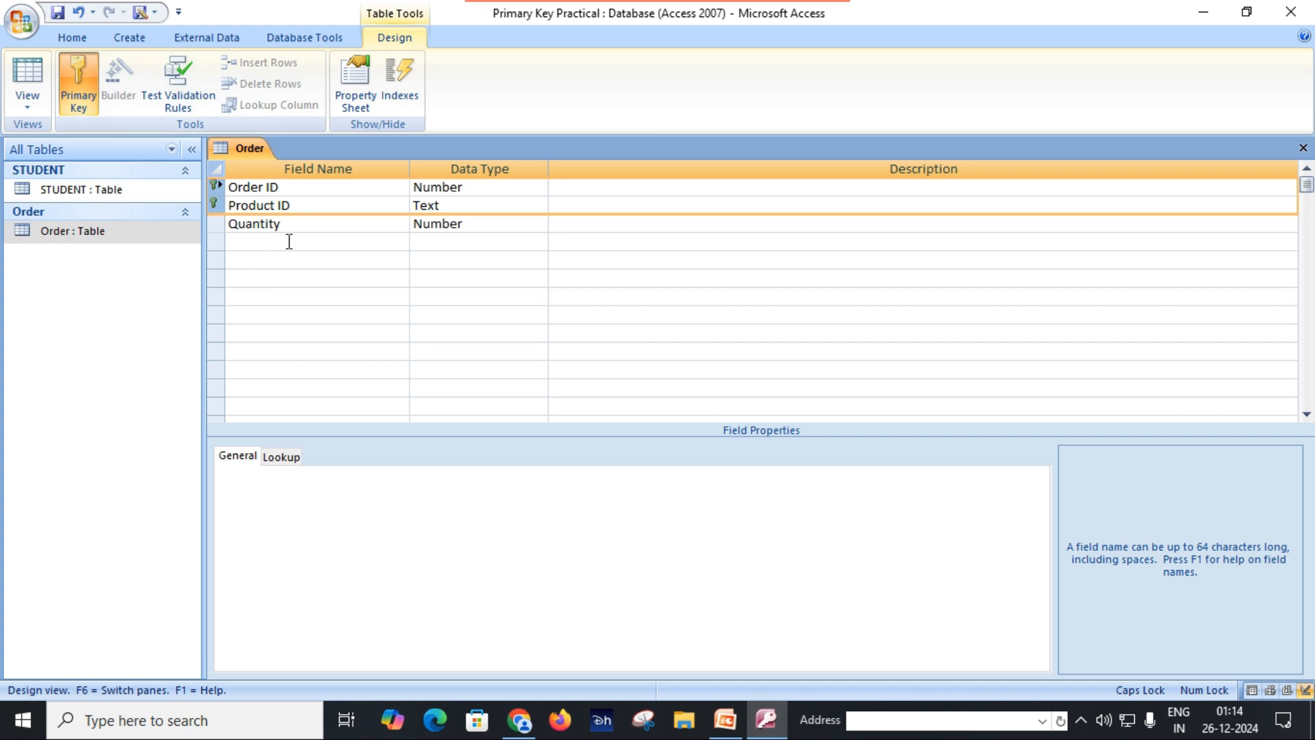
Step: Close the Order table design and reopen the table in Datasheet View
{"action": "left_click", "coordinate": [306, 224]}
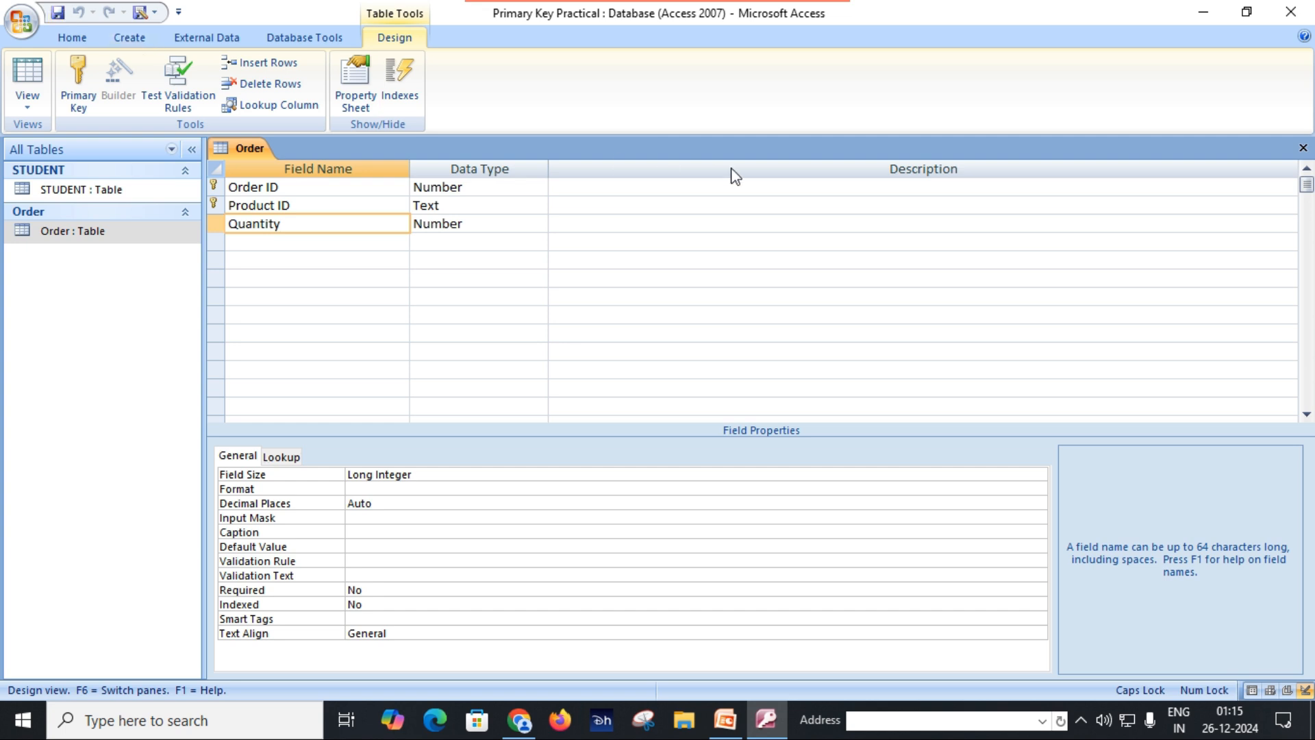
{"action": "left_click", "coordinate": [1302, 149]}
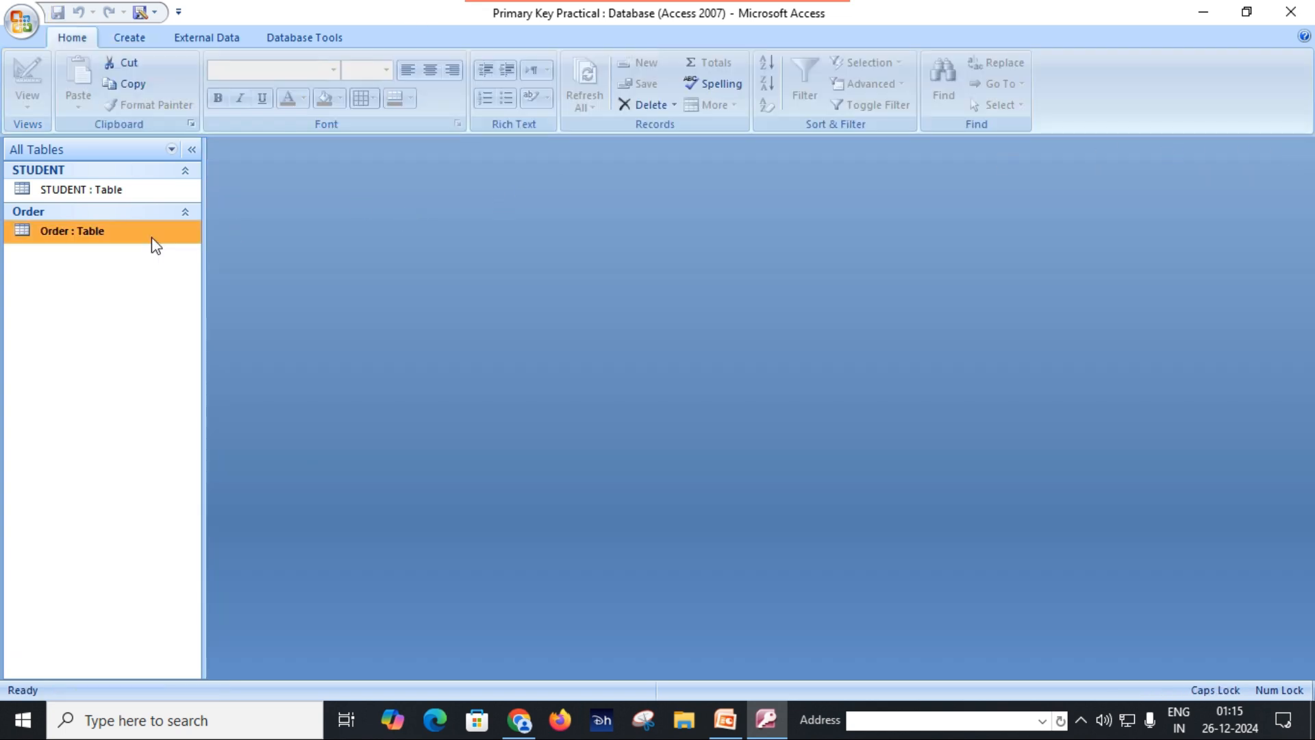
{"action": "double_click", "coordinate": [116, 233]}
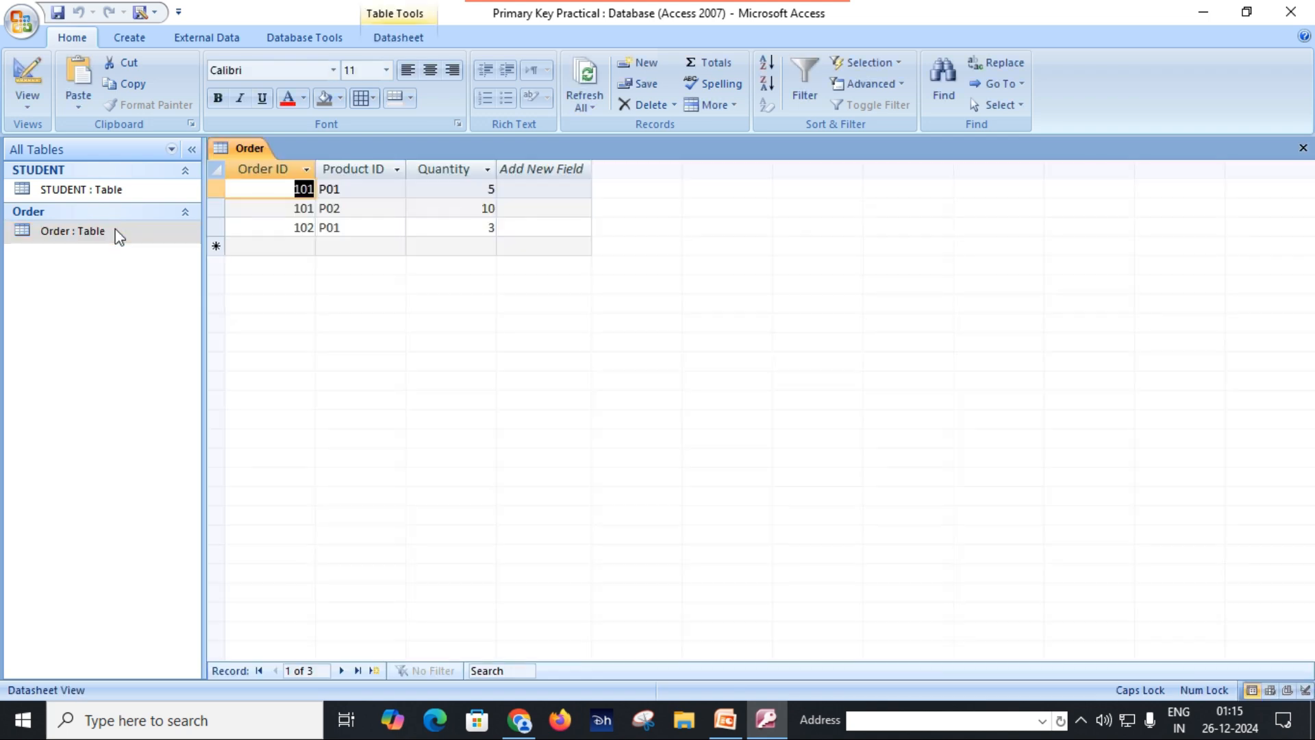
Step: Add an order record with Order ID 103, Product ID P01 and quantity 4
{"action": "left_click", "coordinate": [305, 245]}
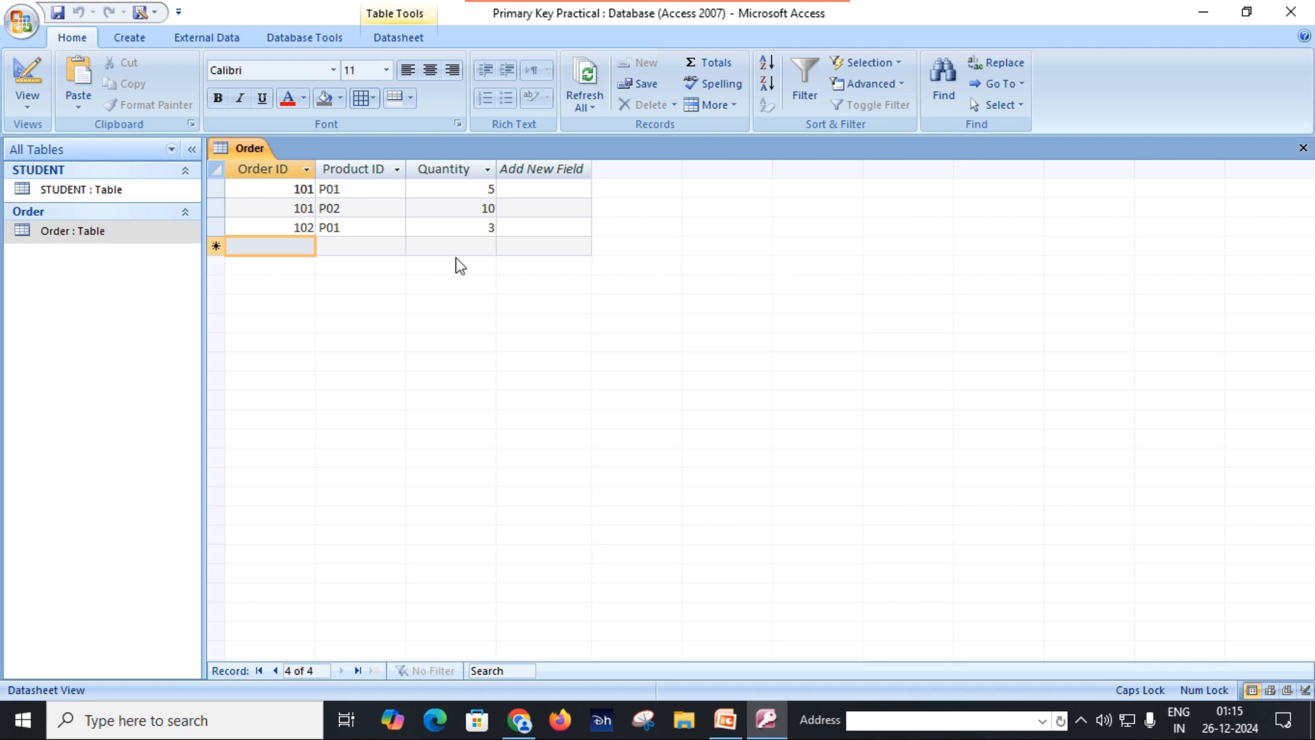
{"action": "type", "text": "103"}
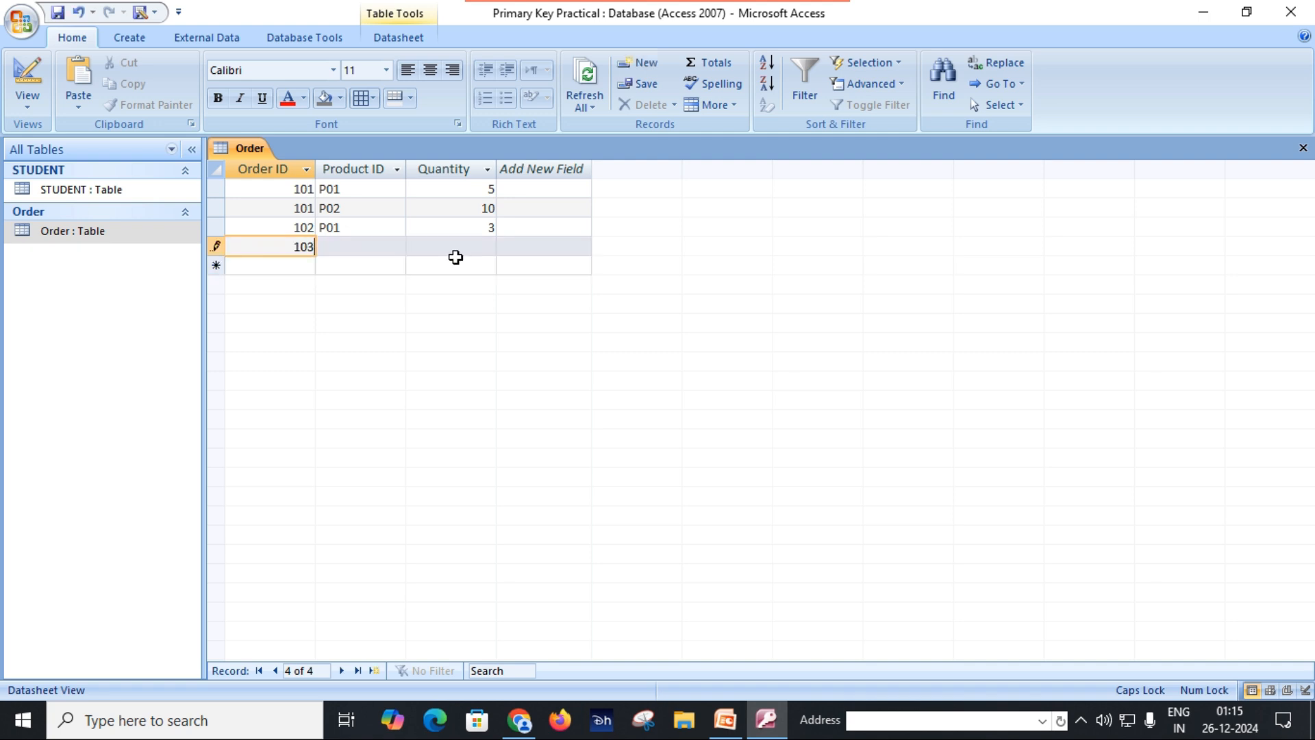
{"action": "key", "text": "Tab"}
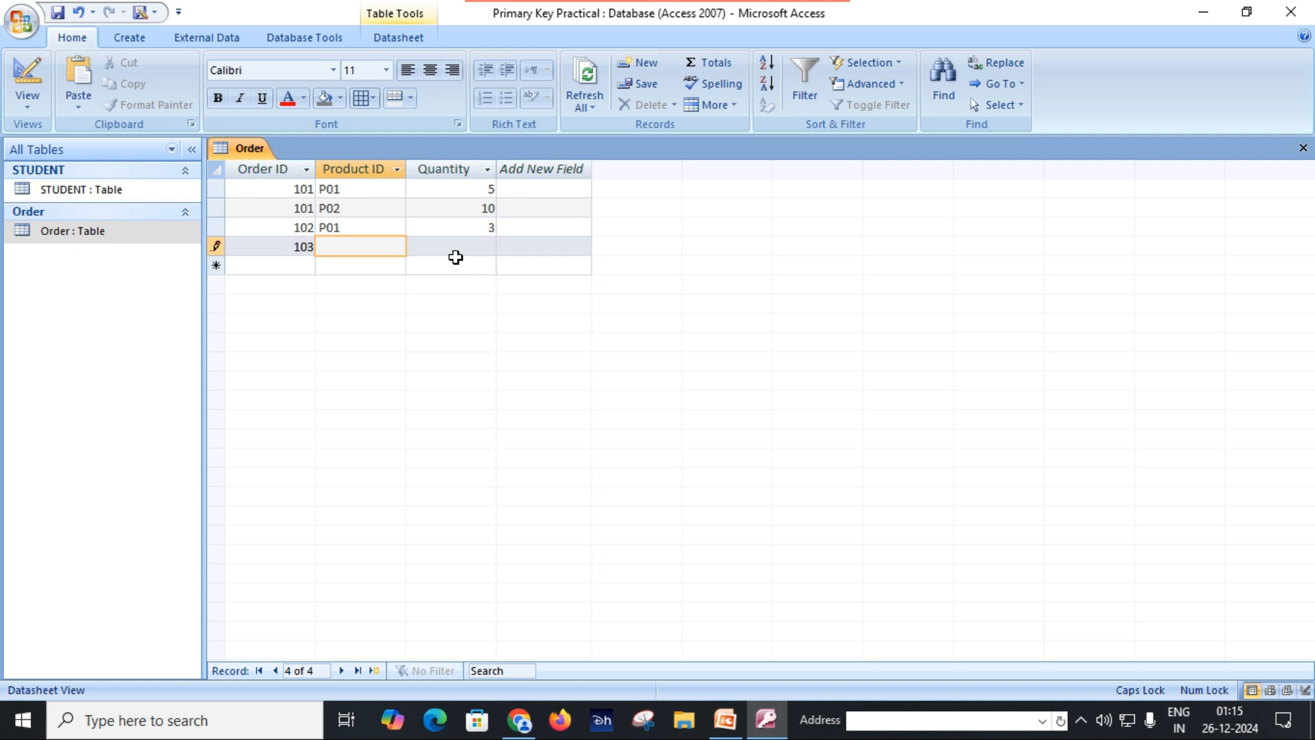
{"action": "type", "text": "P01"}
{"action": "key", "text": "Tab"}
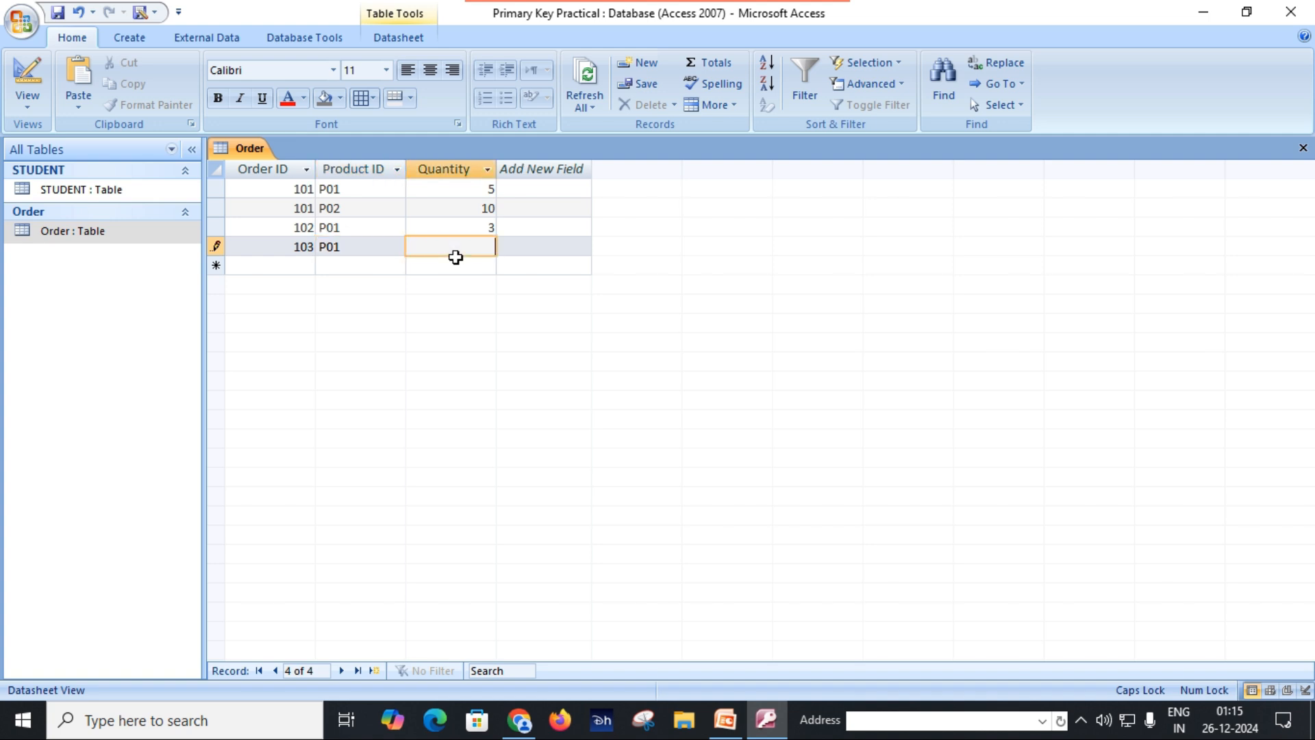
{"action": "type", "text": "4"}
{"action": "key", "text": "Tab"}
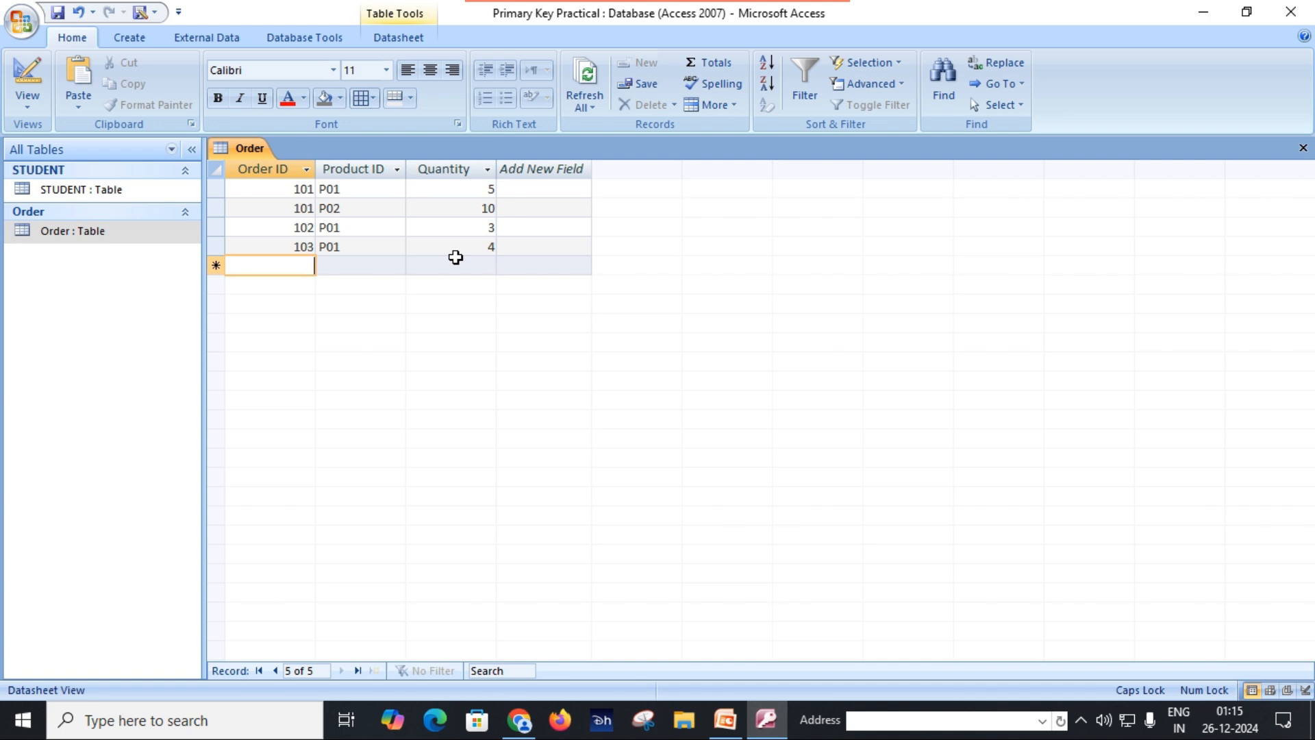
Step: Try to add another record repeating Order ID 101 and Product ID P02, with quantity 6
{"action": "type", "text": "101"}
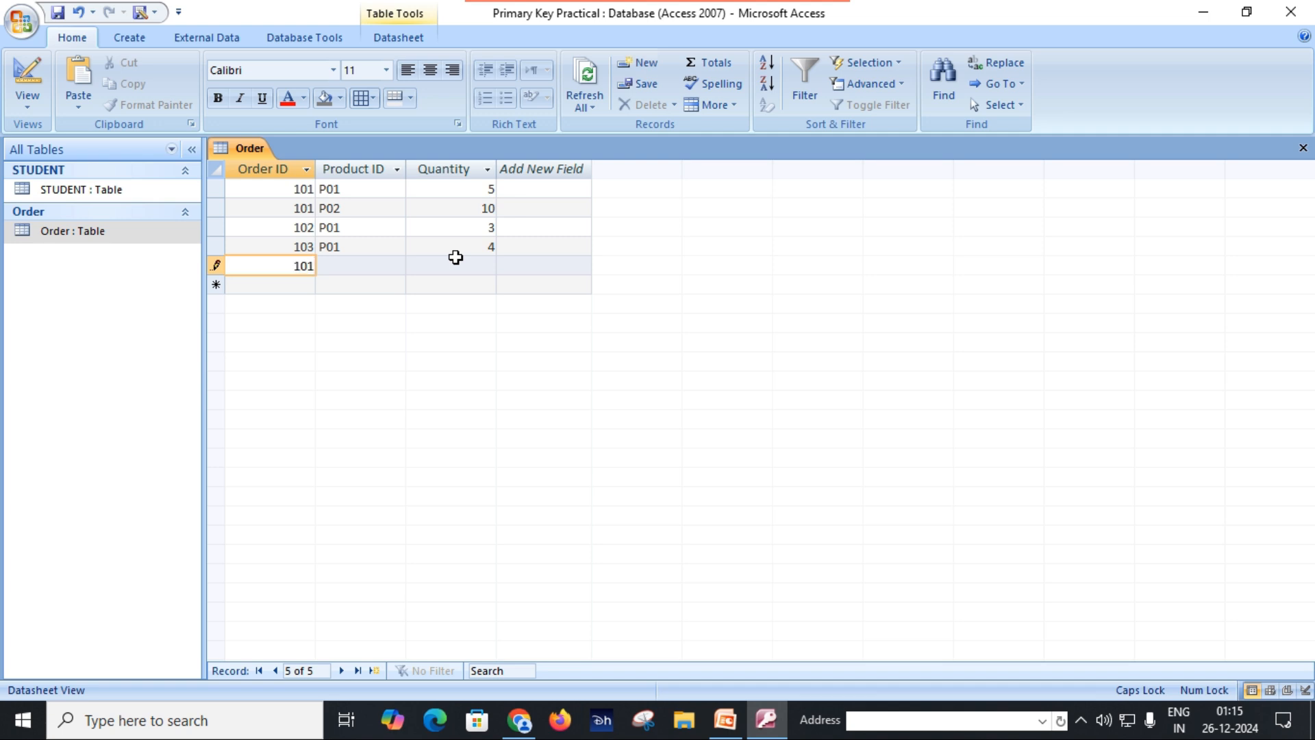
{"action": "key", "text": "Tab"}
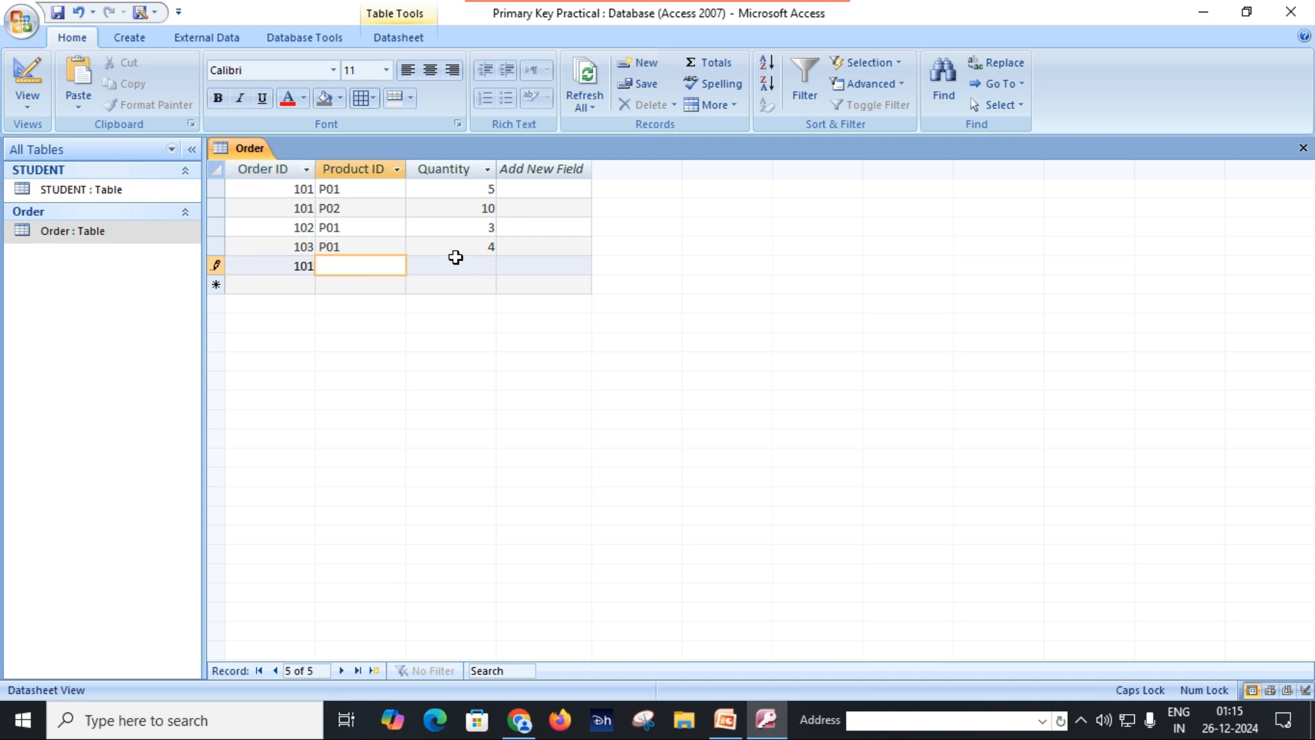
{"action": "type", "text": "P02"}
{"action": "key", "text": "Tab"}
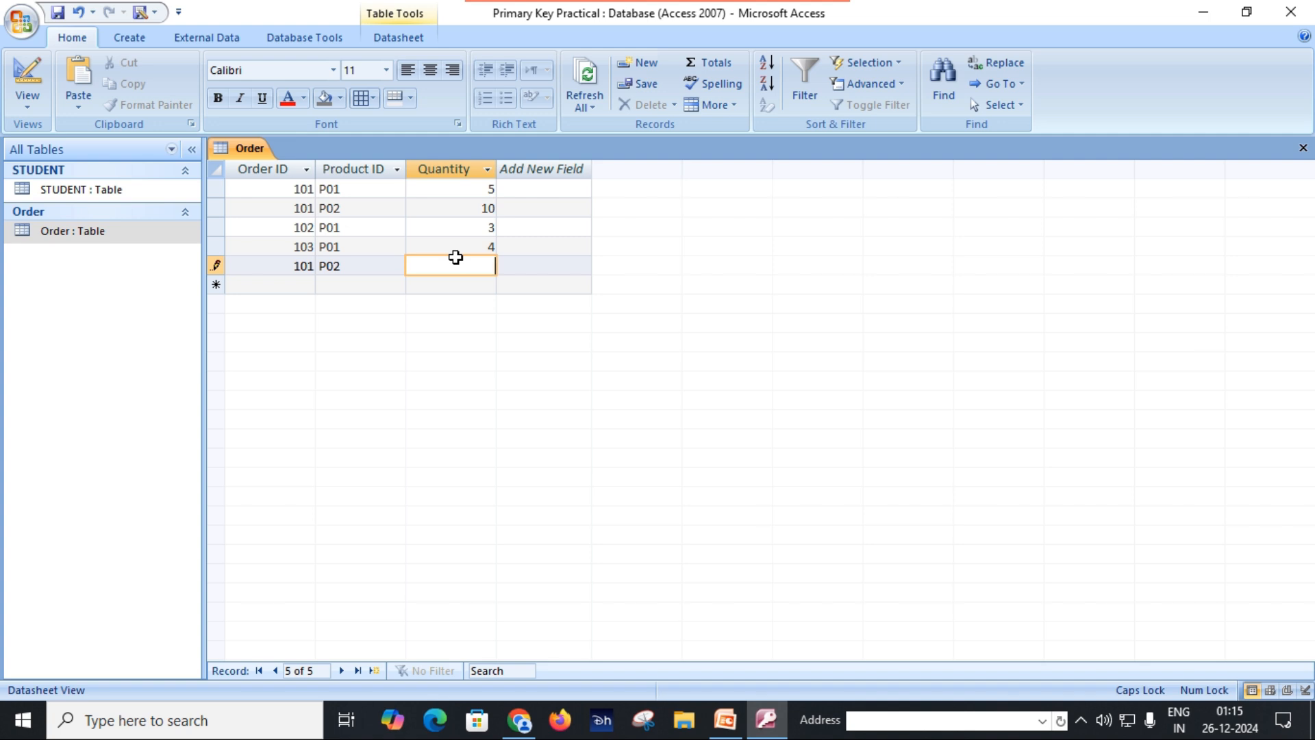
{"action": "type", "text": "6"}
{"action": "key", "text": "Return"}
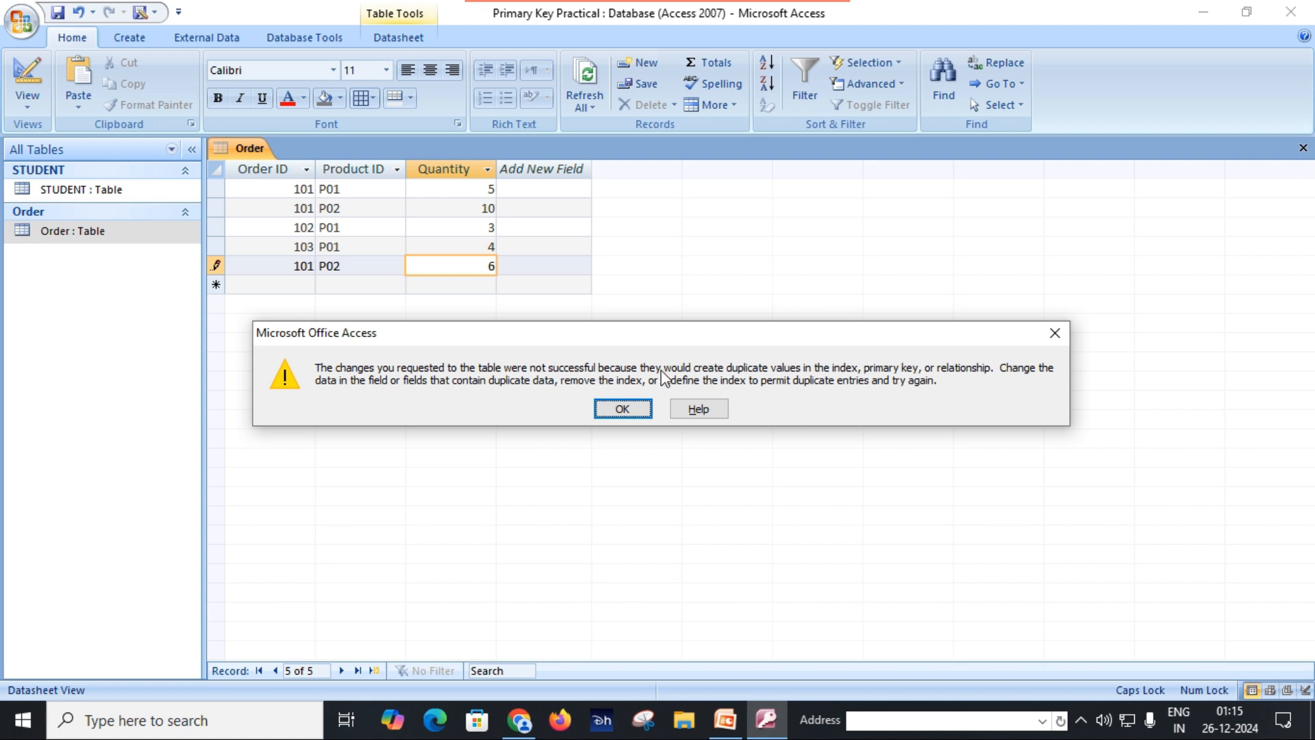
{"action": "left_click_drag", "start_coordinate": [656, 335], "coordinate": [640, 372]}
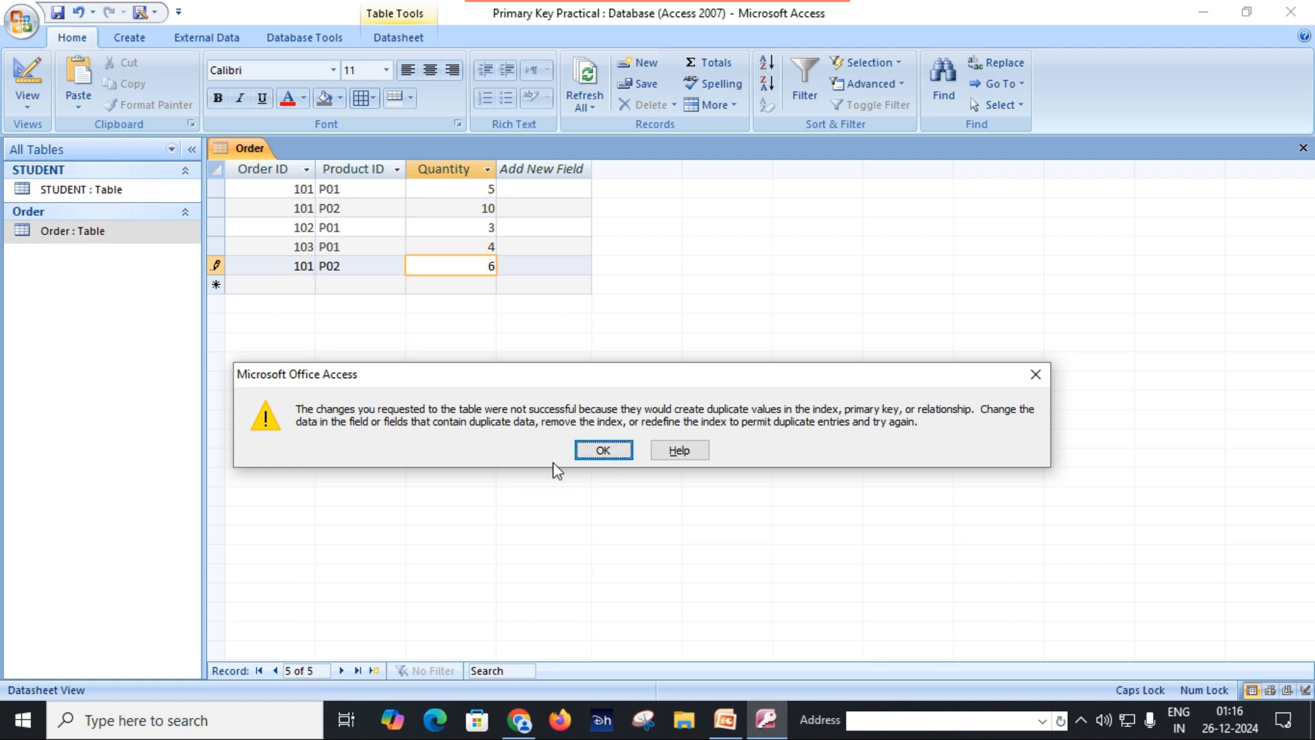
{"action": "left_click", "coordinate": [603, 452]}
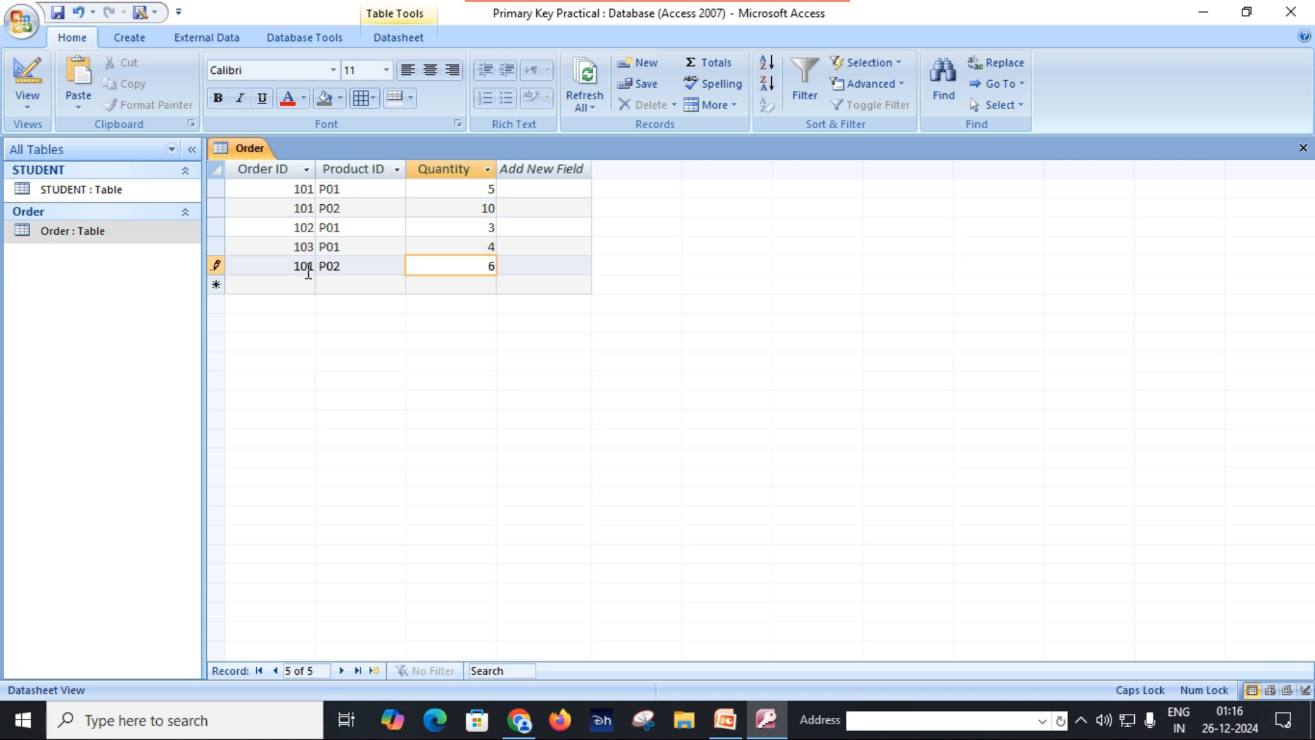
Step: Change the last record's Product ID to P03, then save and close the Order table
{"action": "left_click", "coordinate": [217, 208]}
{"action": "left_click", "coordinate": [622, 409]}
{"action": "left_click", "coordinate": [368, 267]}
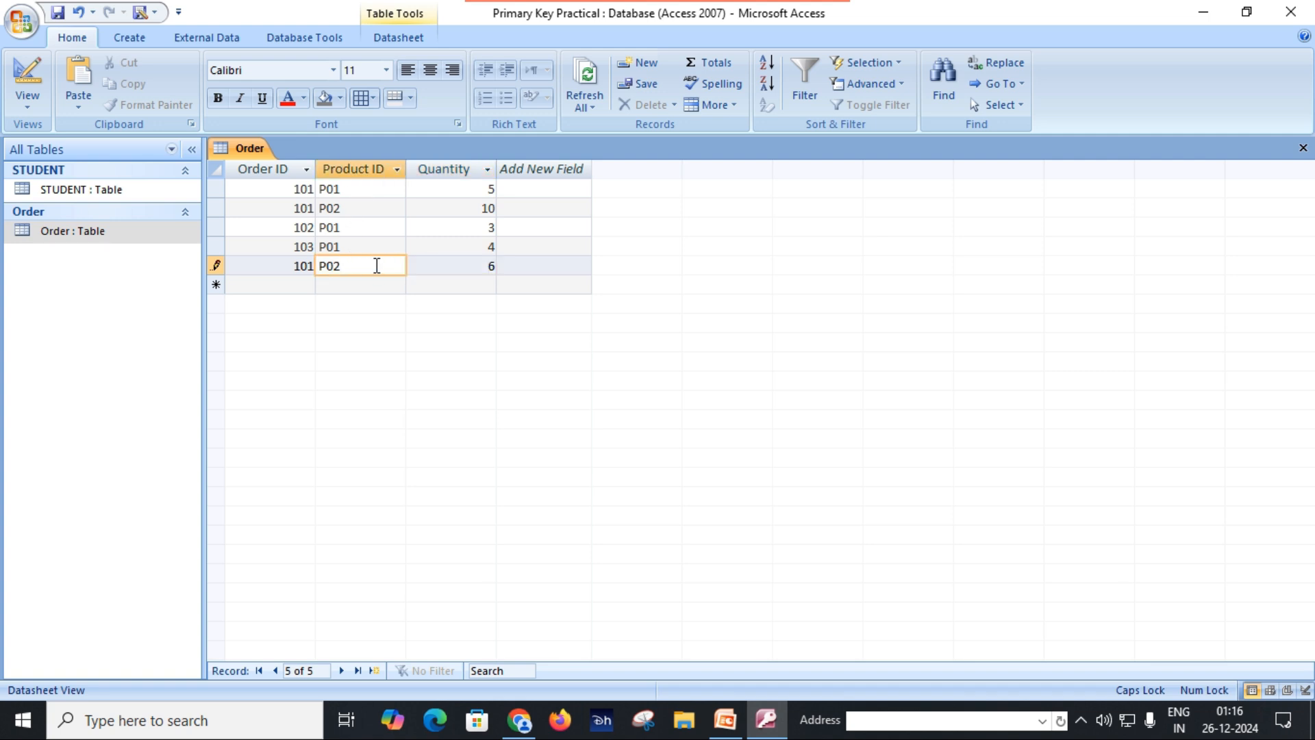
{"action": "key", "text": "BackSpace"}
{"action": "type", "text": "3"}
{"action": "left_click", "coordinate": [523, 268]}
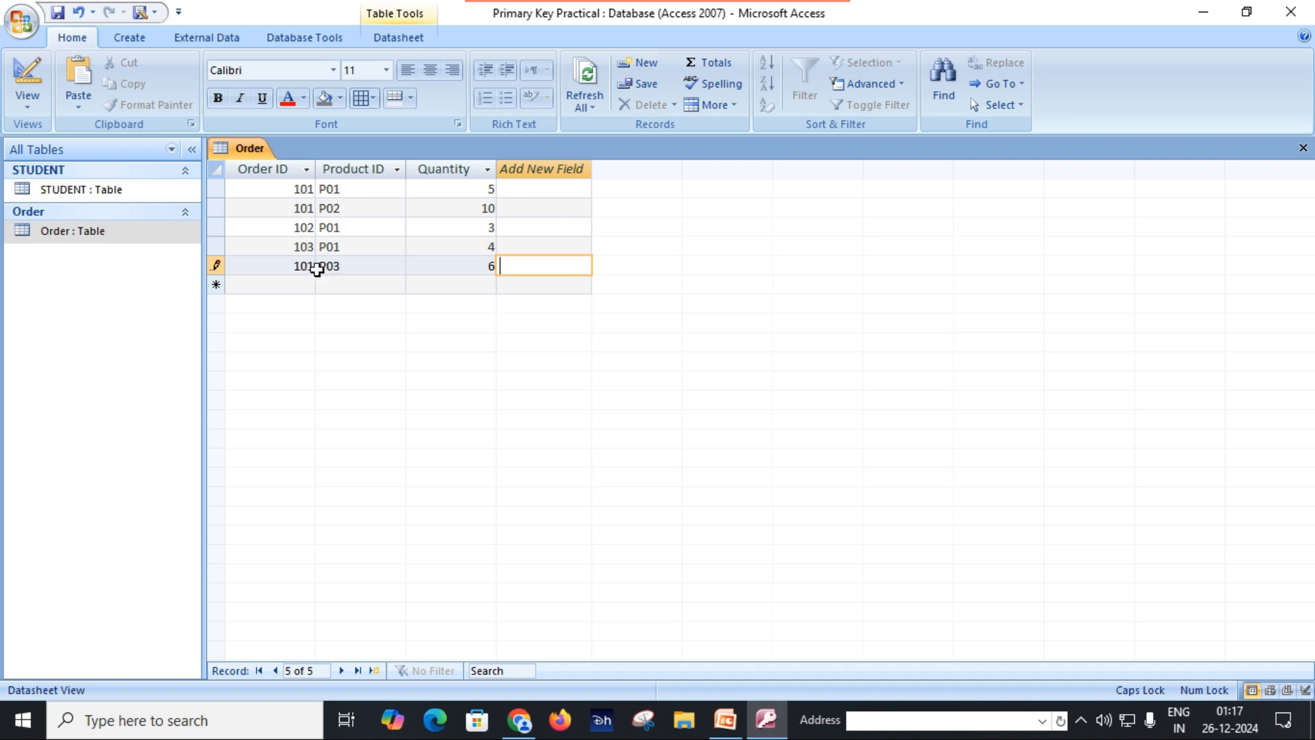
{"action": "left_click", "coordinate": [58, 14]}
{"action": "left_click", "coordinate": [303, 285]}
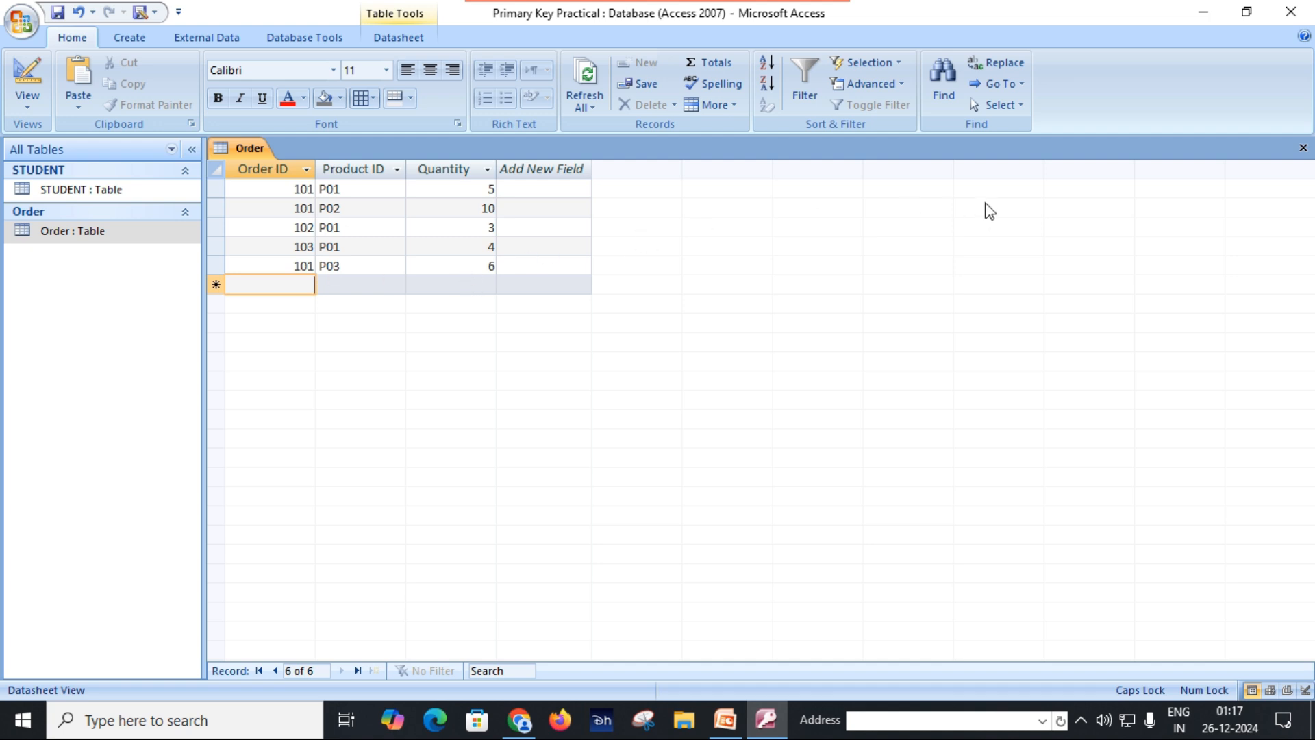
{"action": "left_click", "coordinate": [1304, 150]}
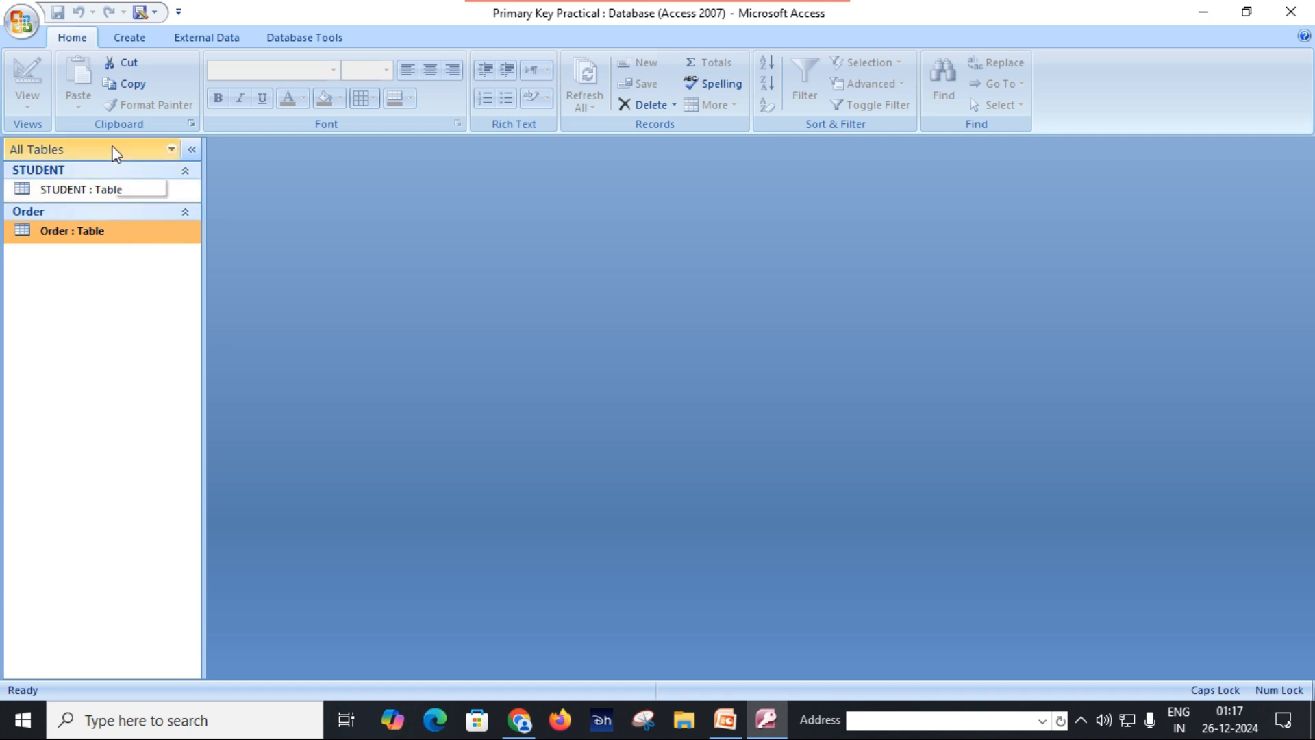
Step: Create a new table and open it in Design View, saving it as NATURAL
{"action": "left_click", "coordinate": [130, 40]}
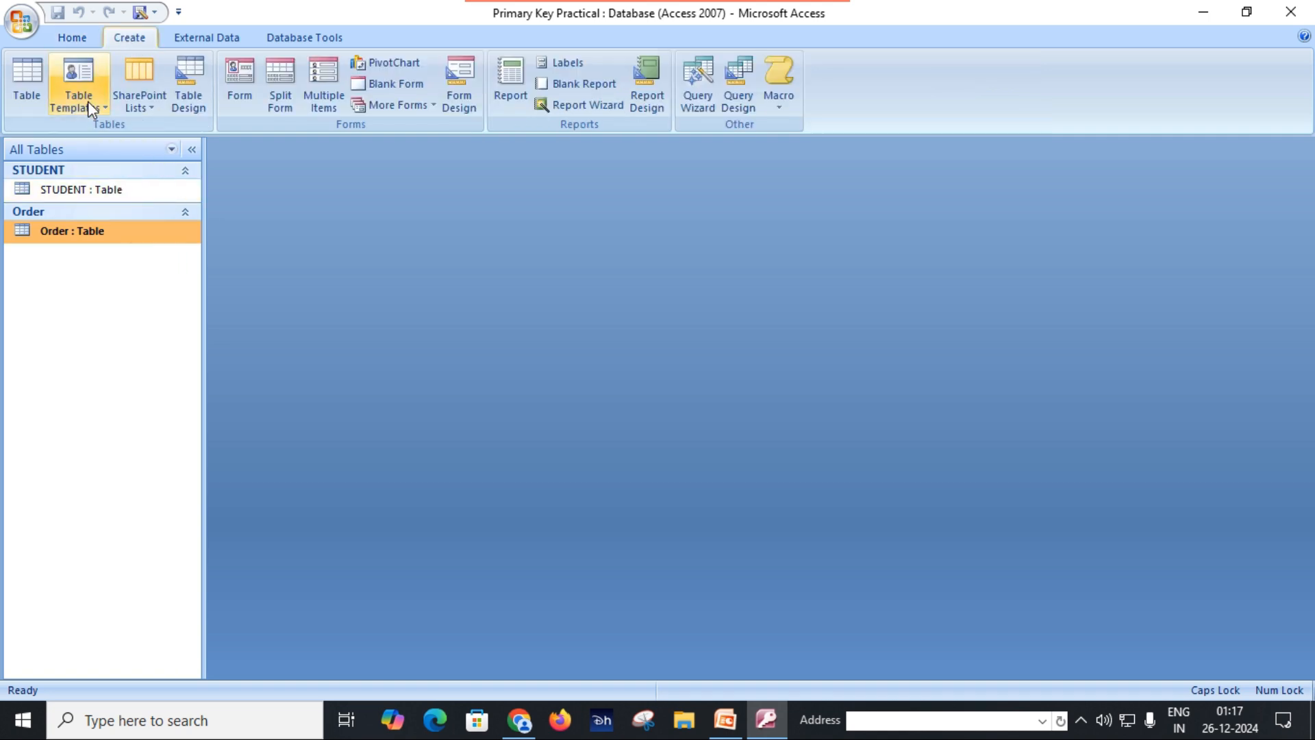
{"action": "left_click", "coordinate": [34, 87]}
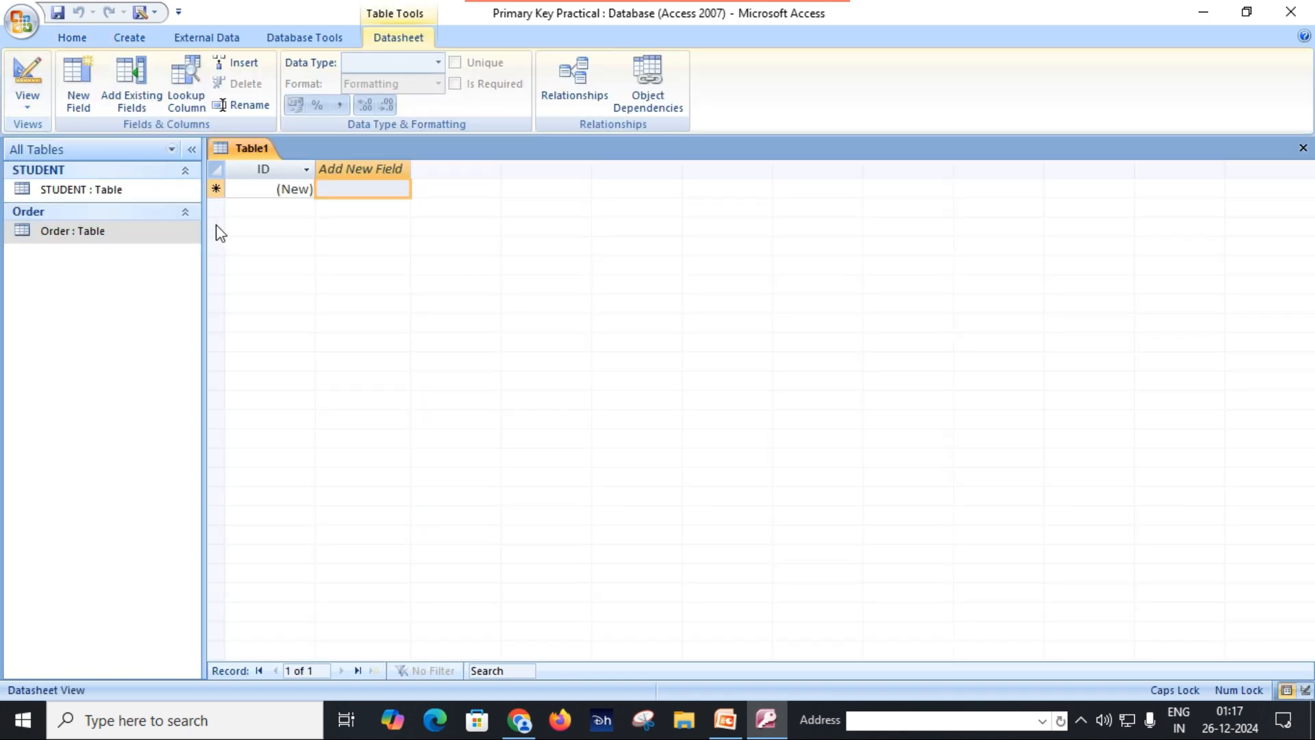
{"action": "left_click", "coordinate": [96, 274]}
{"action": "right_click", "coordinate": [97, 274]}
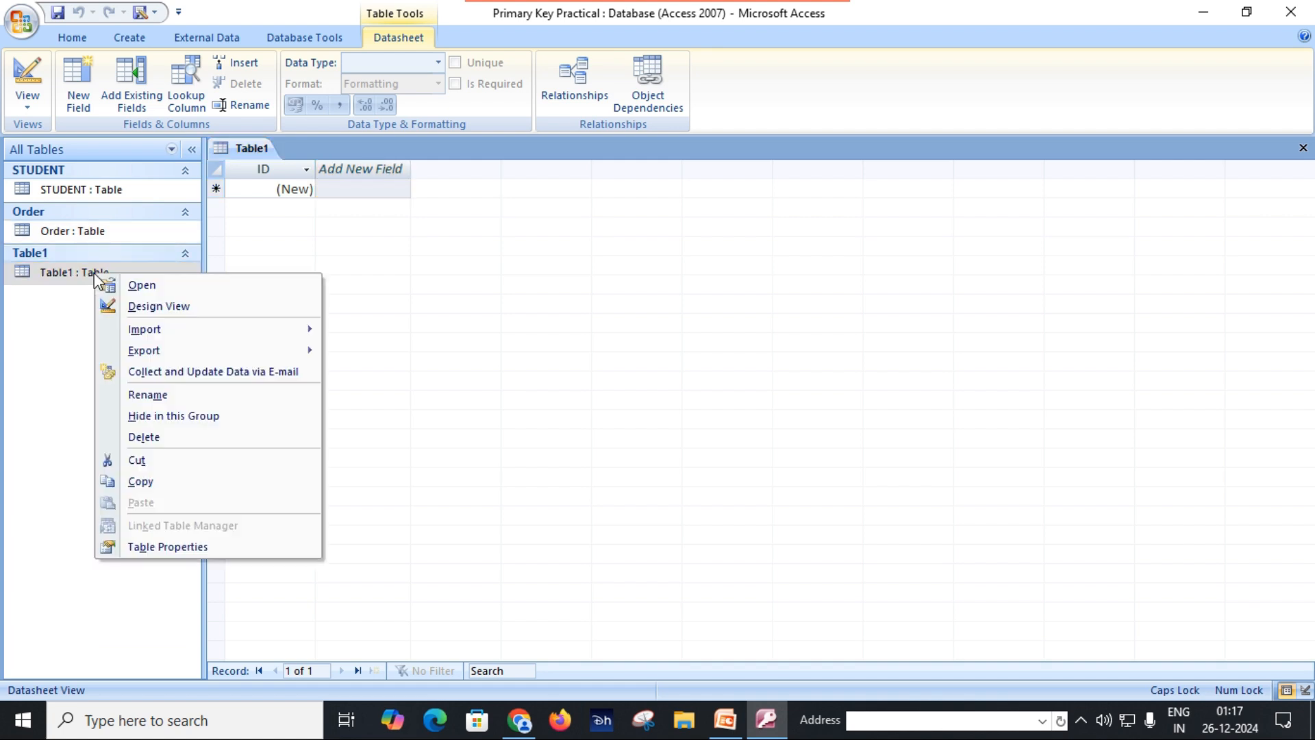
{"action": "left_click", "coordinate": [148, 306]}
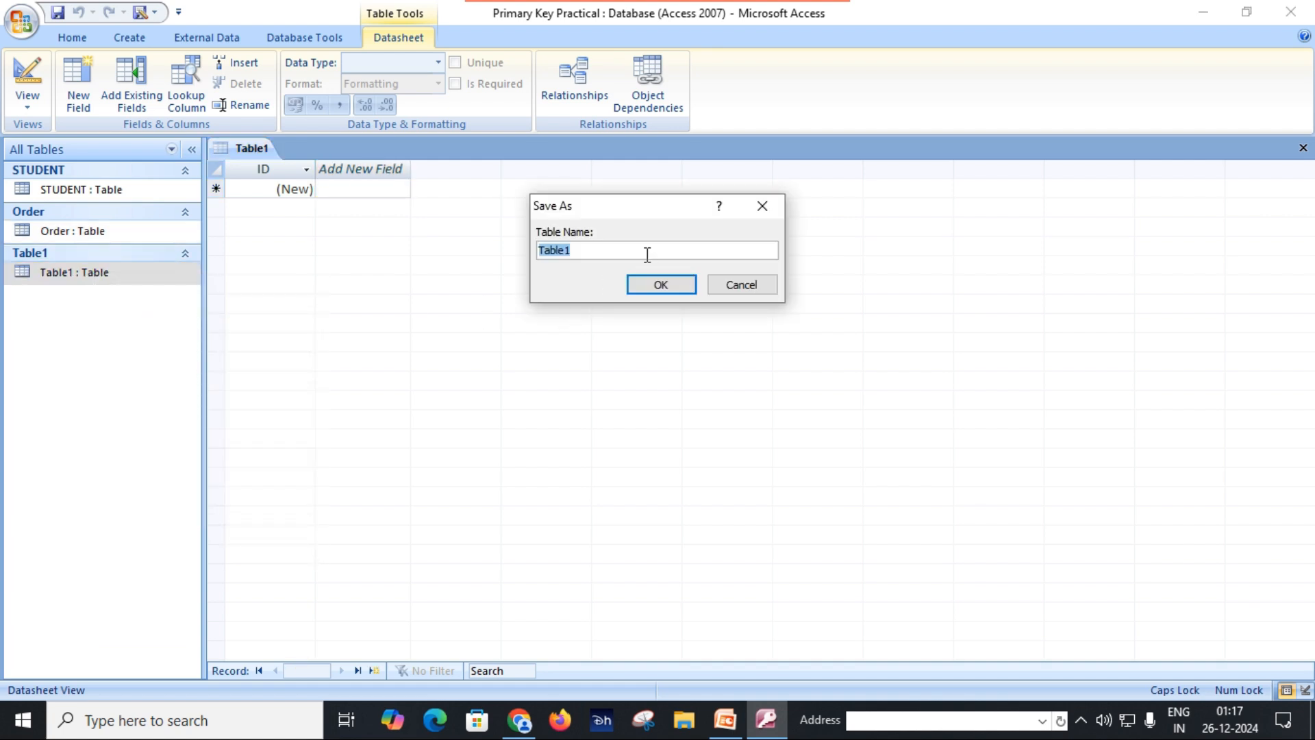
{"action": "type", "text": "NATURAL"}
{"action": "left_click", "coordinate": [642, 285]}
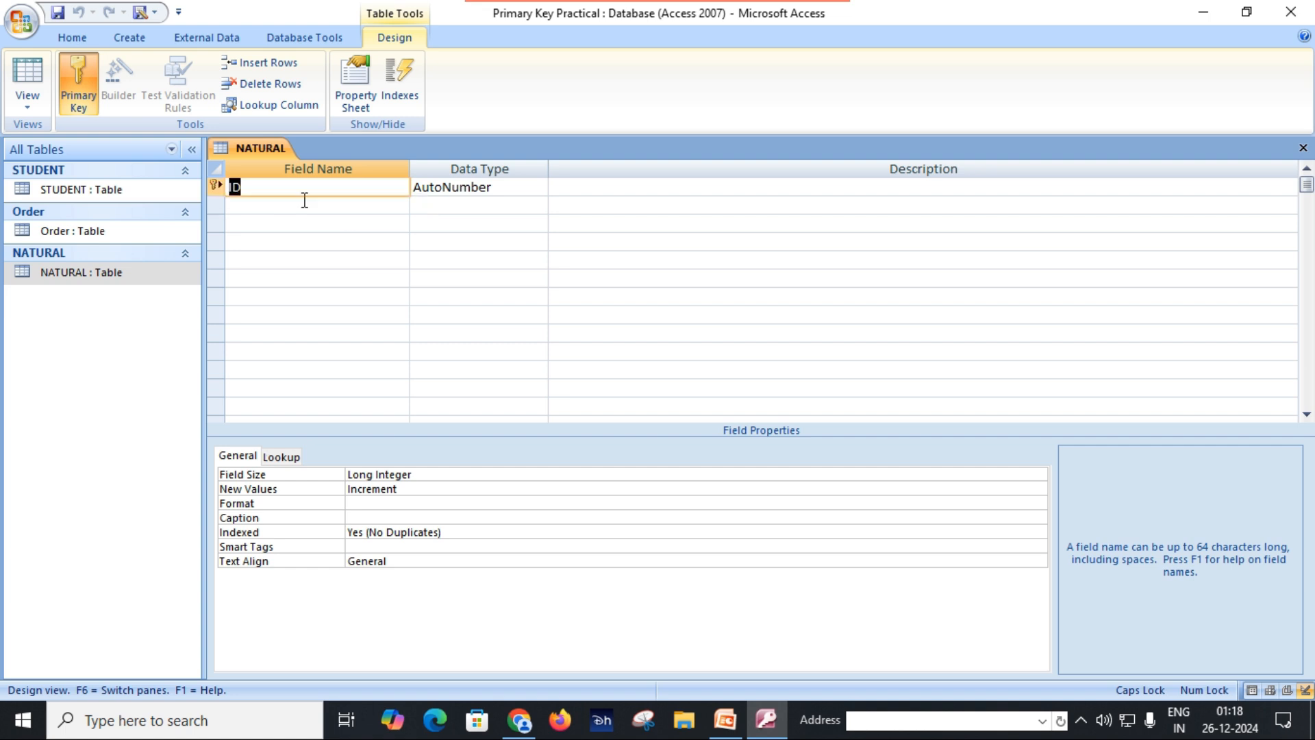
Step: Rename the ID field to PAN NUMBER with data type Text and add a NAME field of type Text
{"action": "type", "text": "PAN NUMBER"}
{"action": "key", "text": "Tab"}
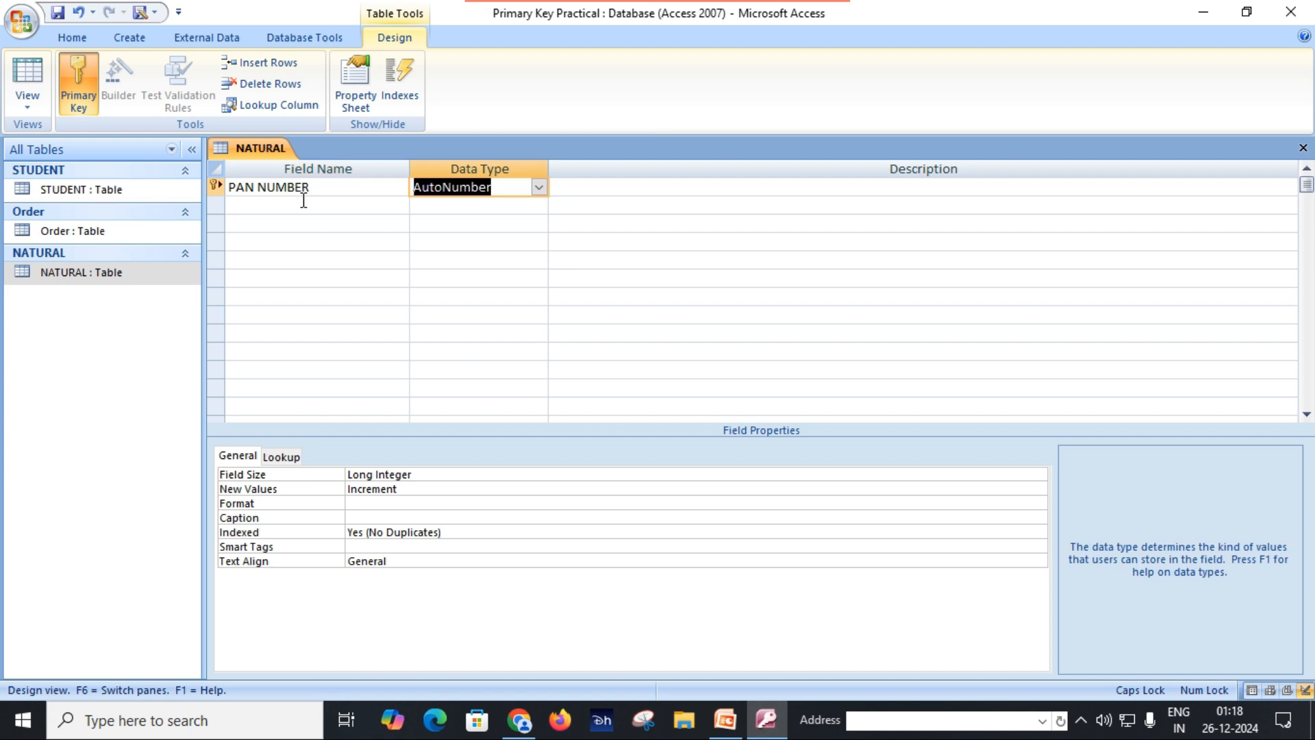
{"action": "type", "text": "Text"}
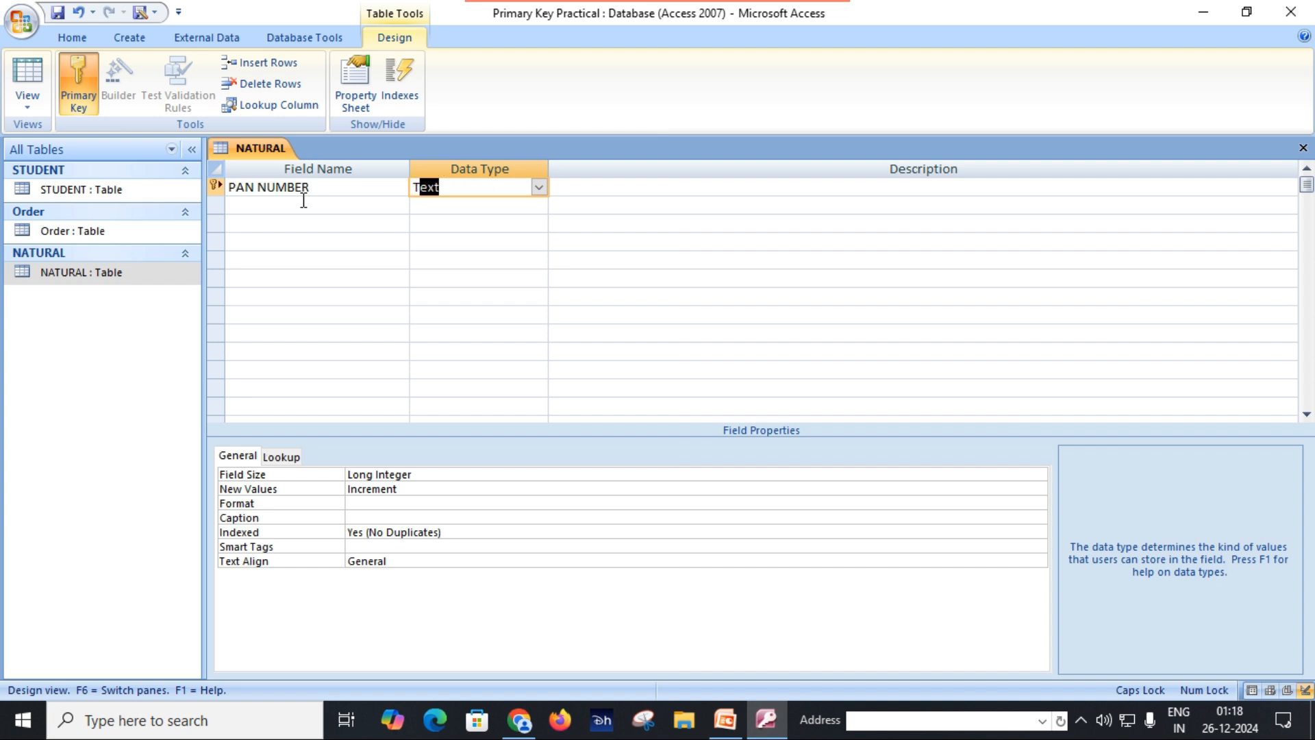
{"action": "key", "text": "Tab"}
{"action": "key", "text": "Tab"}
{"action": "type", "text": "NAME"}
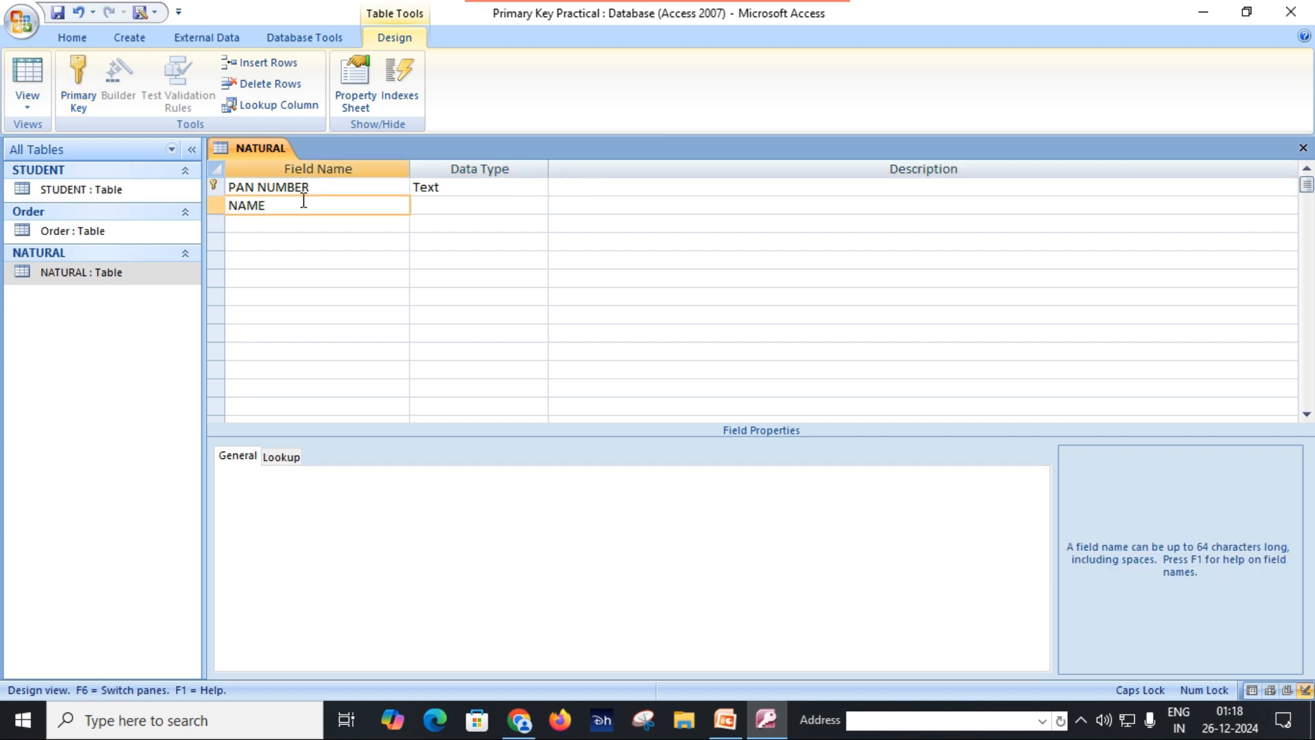
{"action": "key", "text": "Tab"}
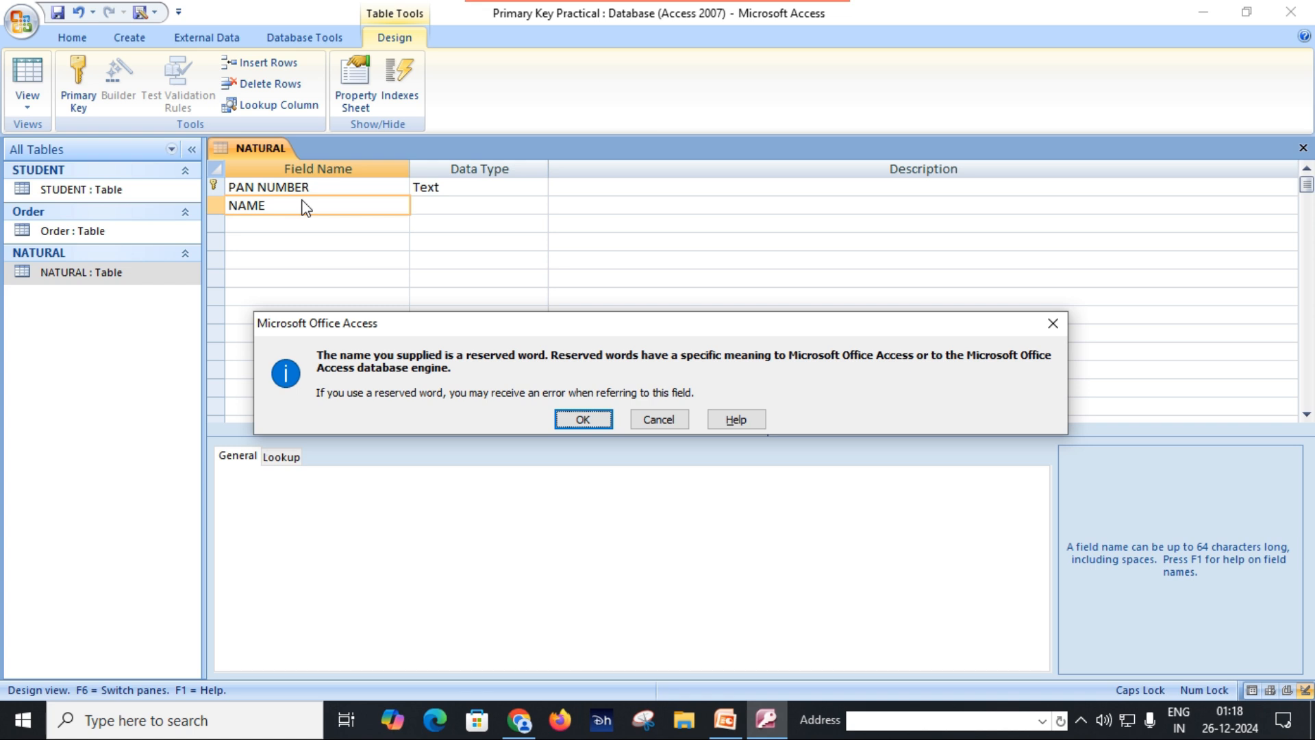
{"action": "key", "text": "Return"}
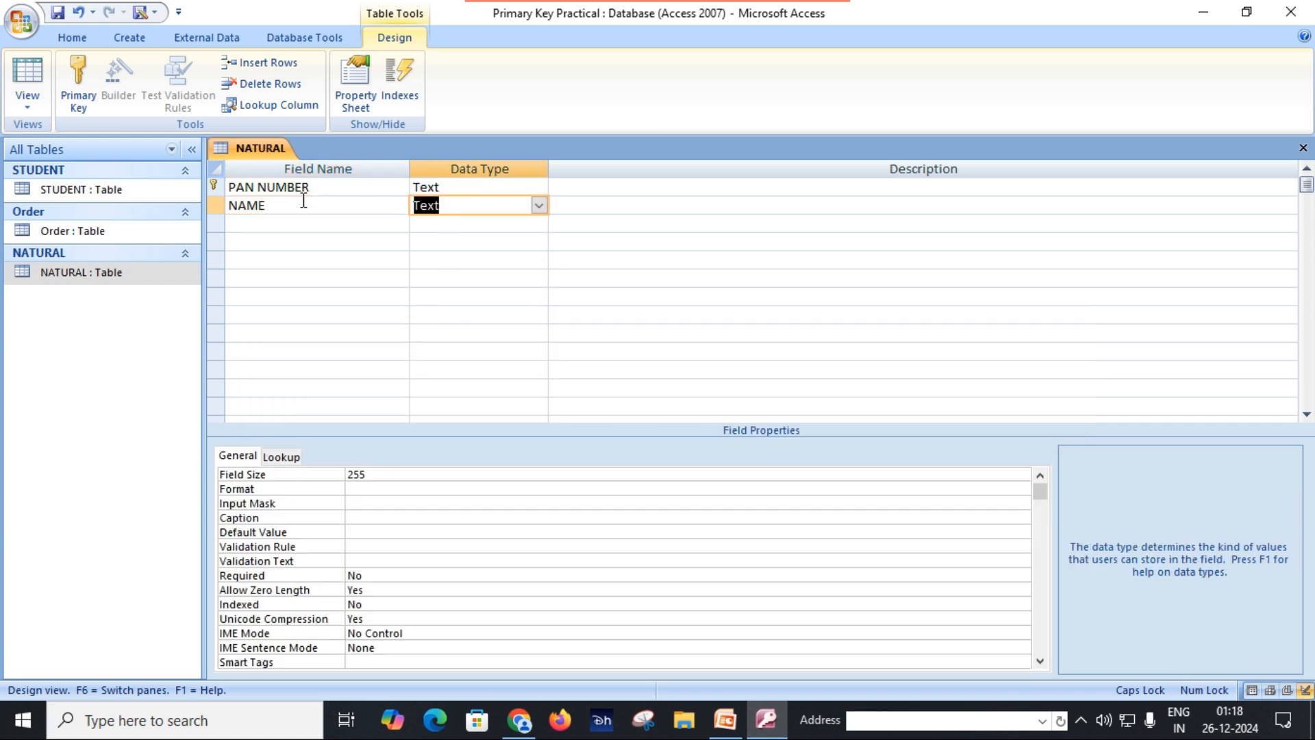
{"action": "left_click", "coordinate": [261, 224]}
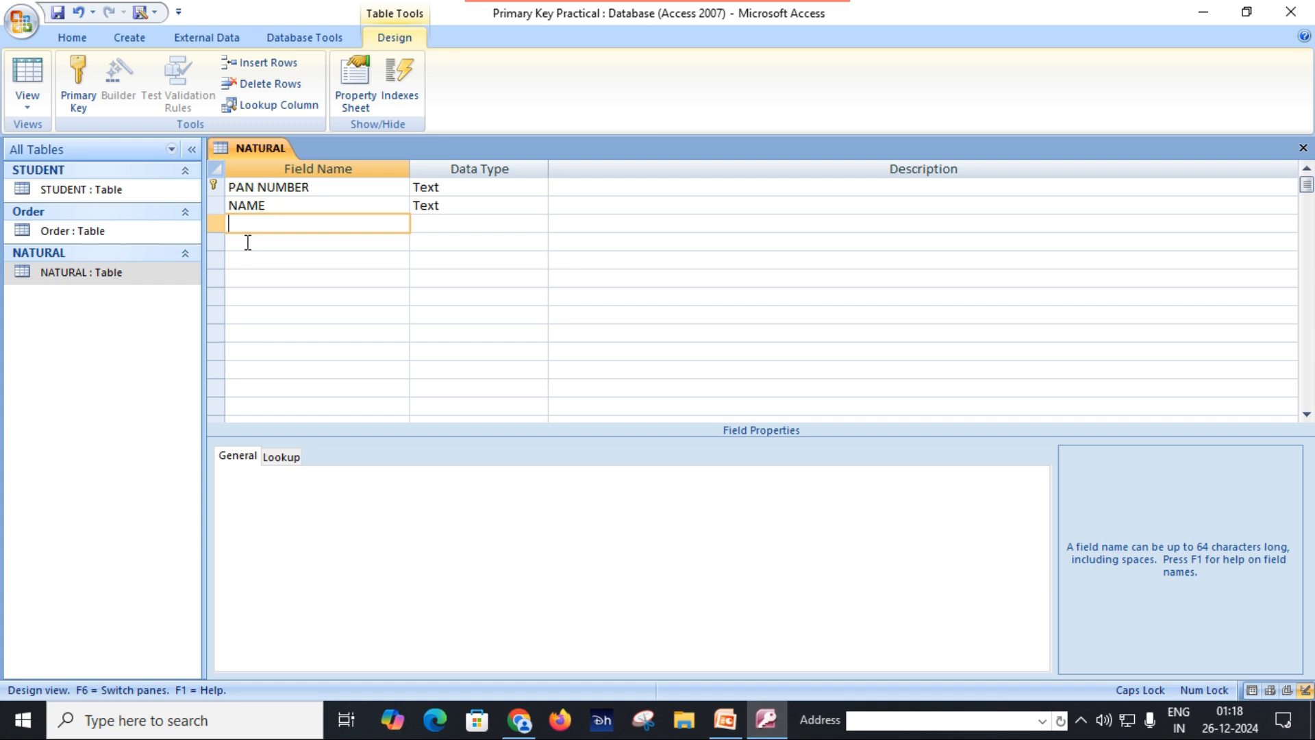
Step: Remove the primary key from the PAN NUMBER field and open the NATURAL table in Datasheet View
{"action": "left_click", "coordinate": [216, 188]}
{"action": "left_click", "coordinate": [82, 91]}
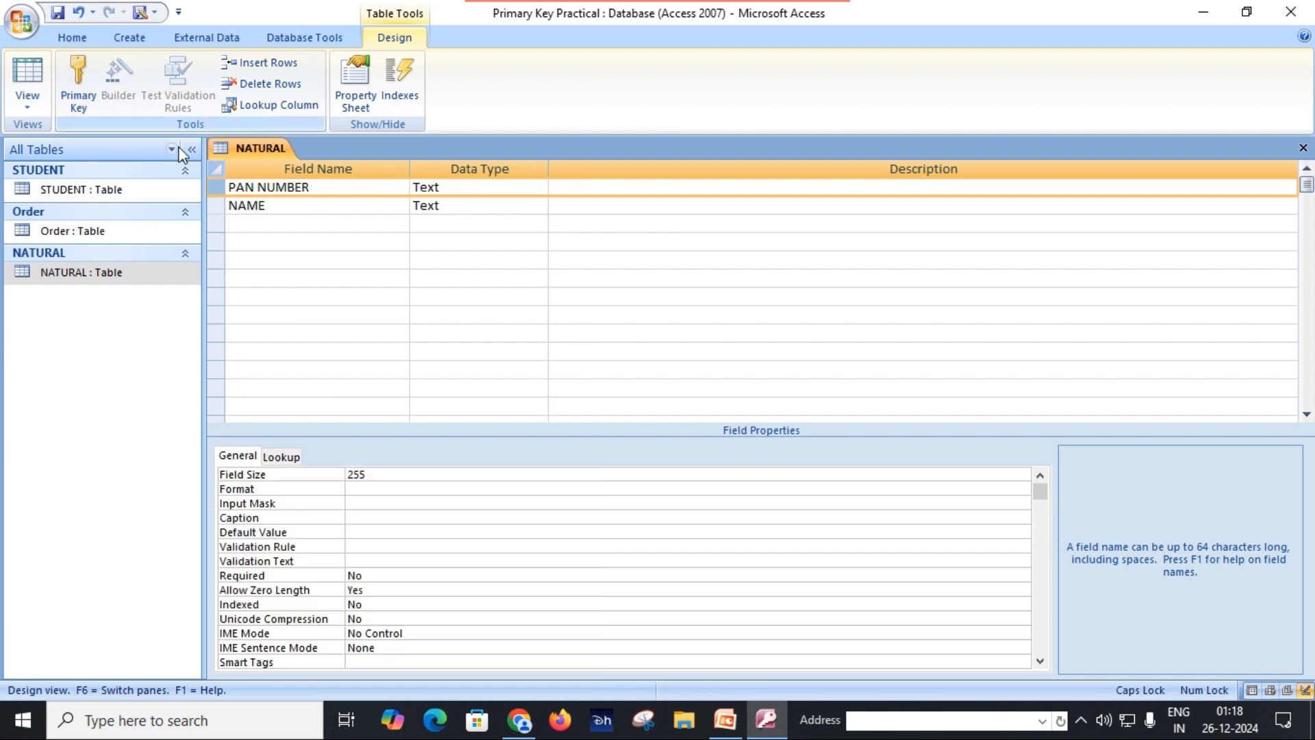
{"action": "left_click", "coordinate": [290, 208]}
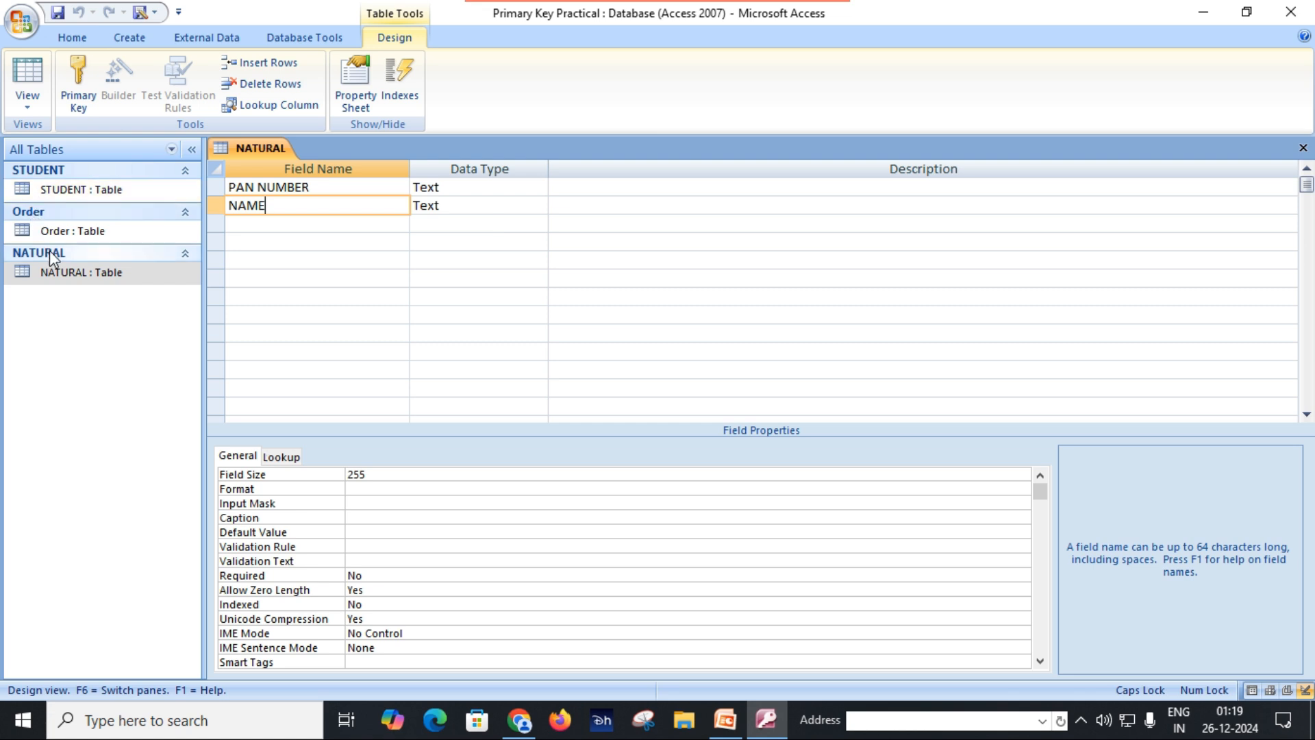
{"action": "double_click", "coordinate": [89, 274]}
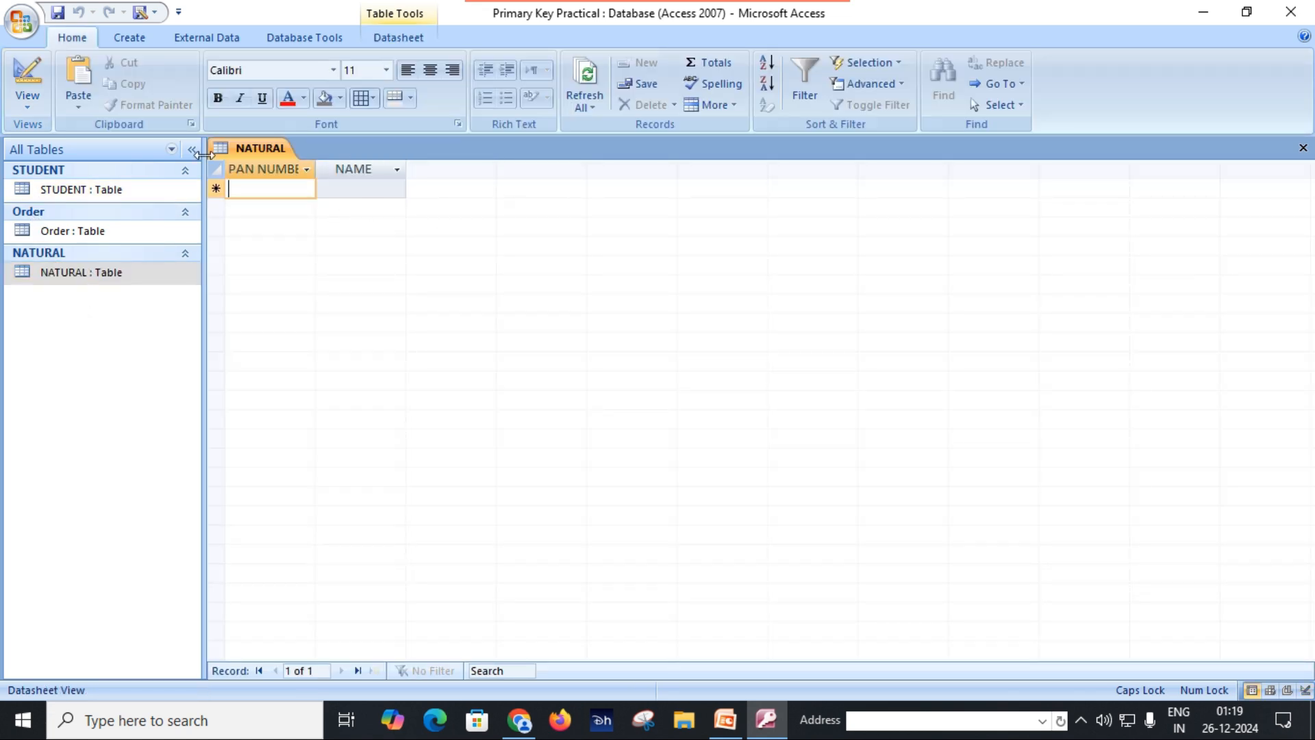
Step: Fit the PAN NUMBER column to its heading and enter the first person's PAN number and name
{"action": "double_click", "coordinate": [316, 170]}
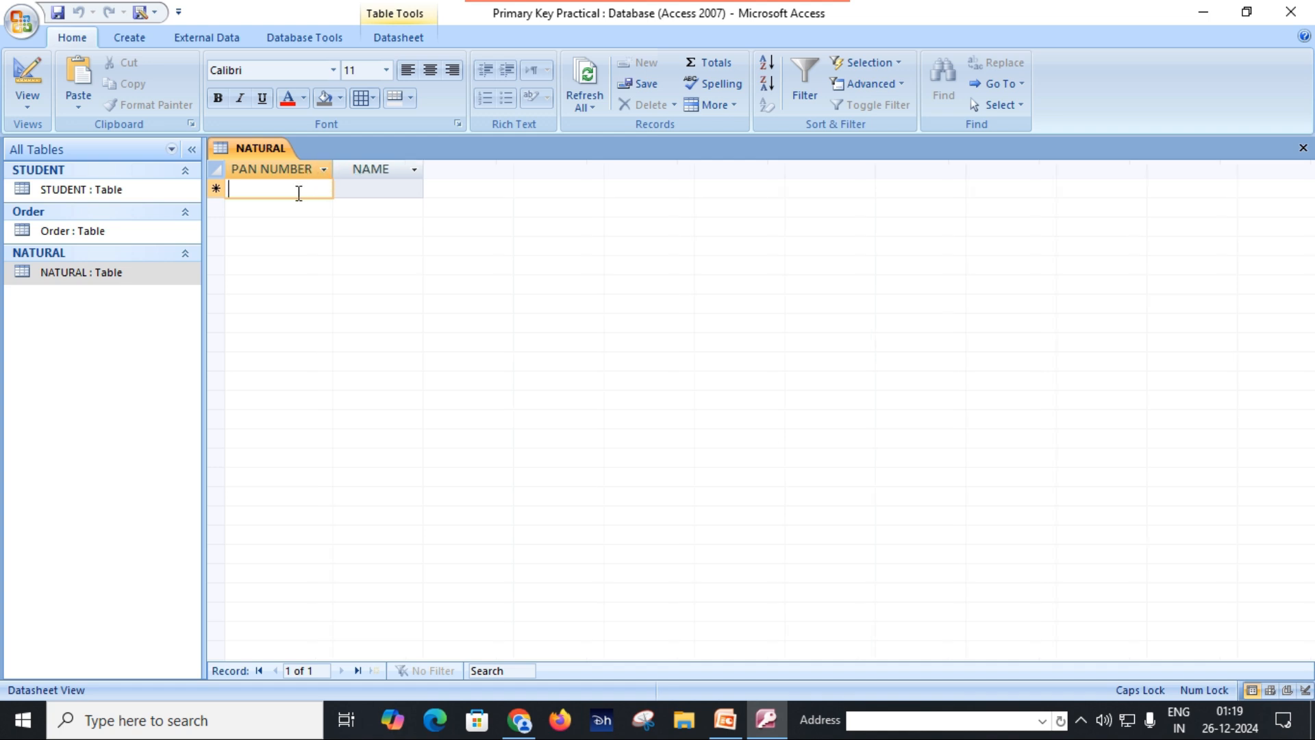
{"action": "type", "text": "ABCD"}
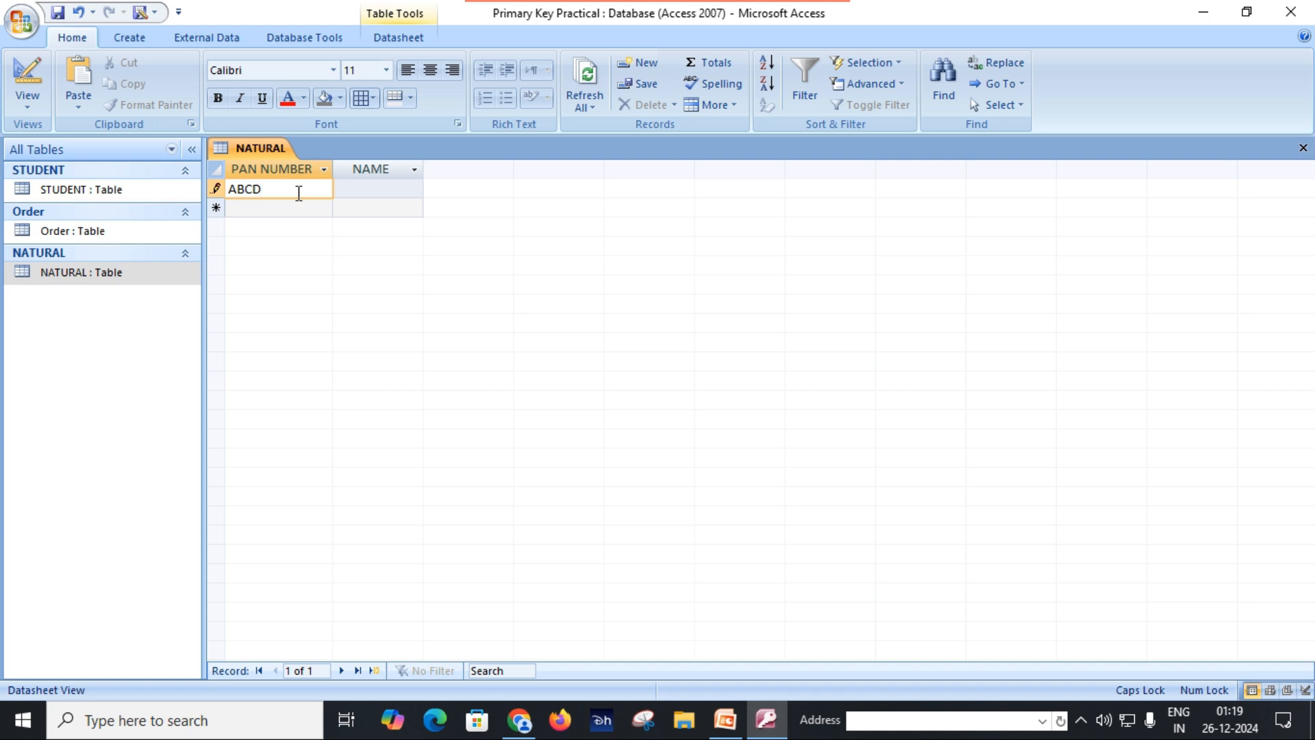
{"action": "type", "text": "E1234F"}
{"action": "key", "text": "Tab"}
{"action": "type", "text": "RAJU"}
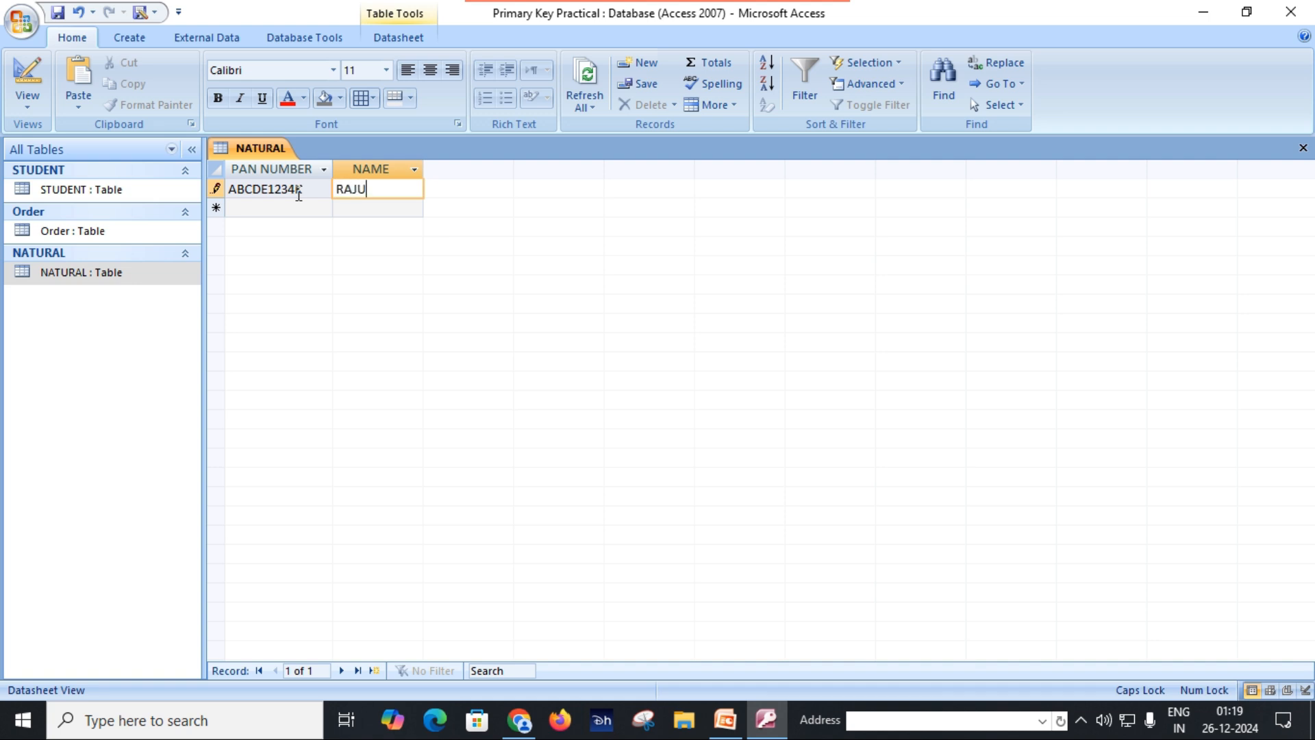
{"action": "key", "text": "Return"}
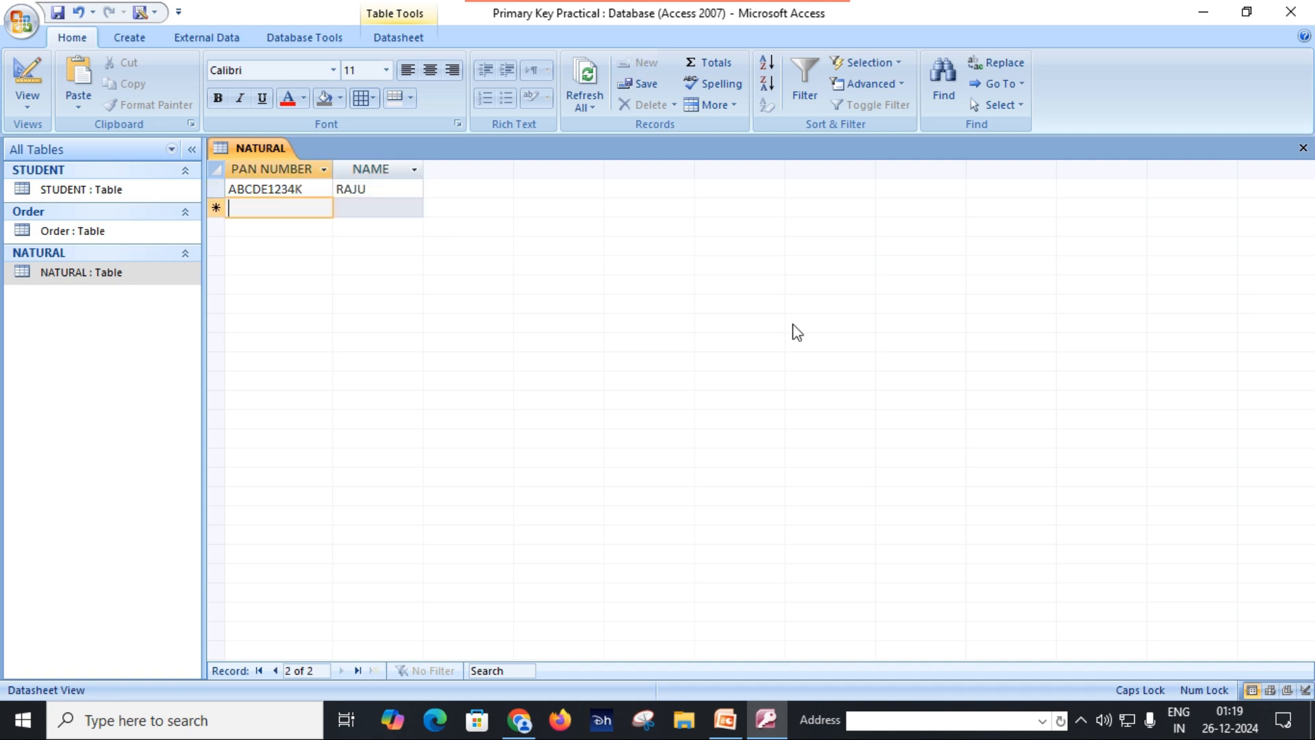
Step: Enter the second person's PAN number and name as a new record in the NATURAL table
{"action": "type", "text": "ABCDF1234"}
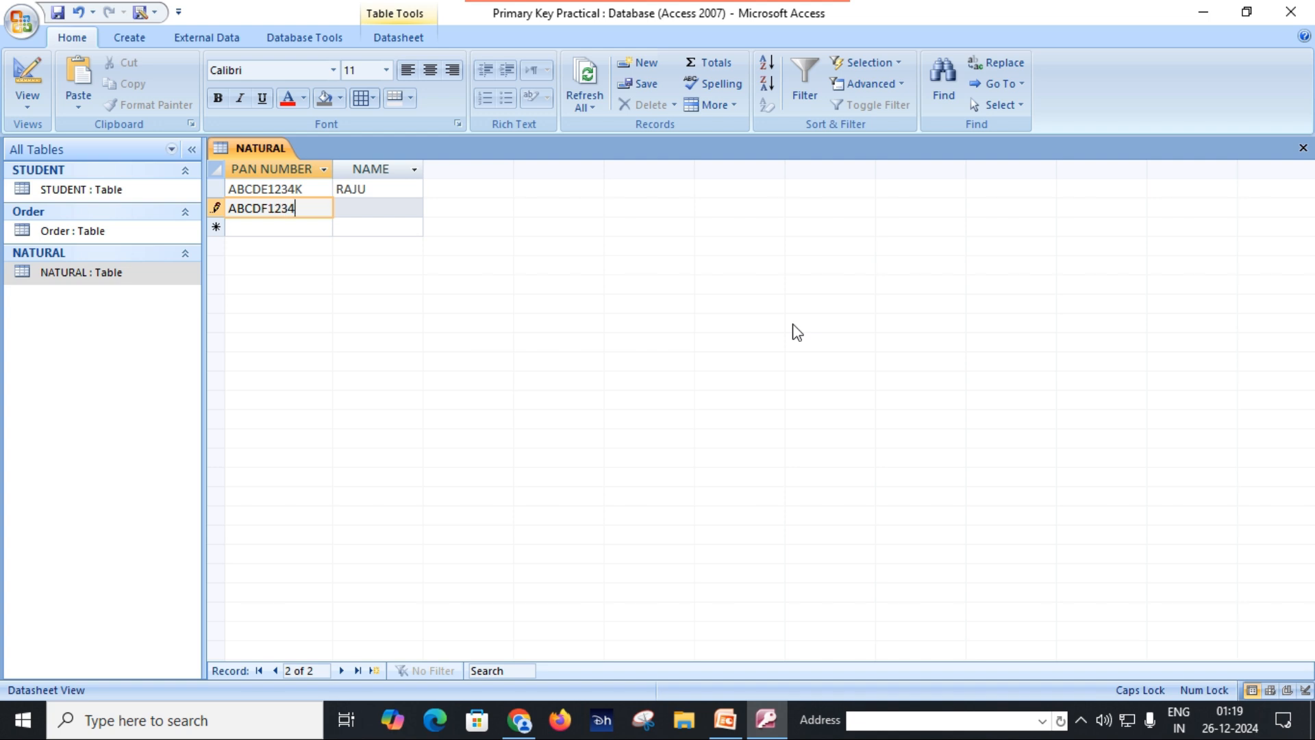
{"action": "type", "text": "L"}
{"action": "key", "text": "Tab"}
{"action": "type", "text": "KA"}
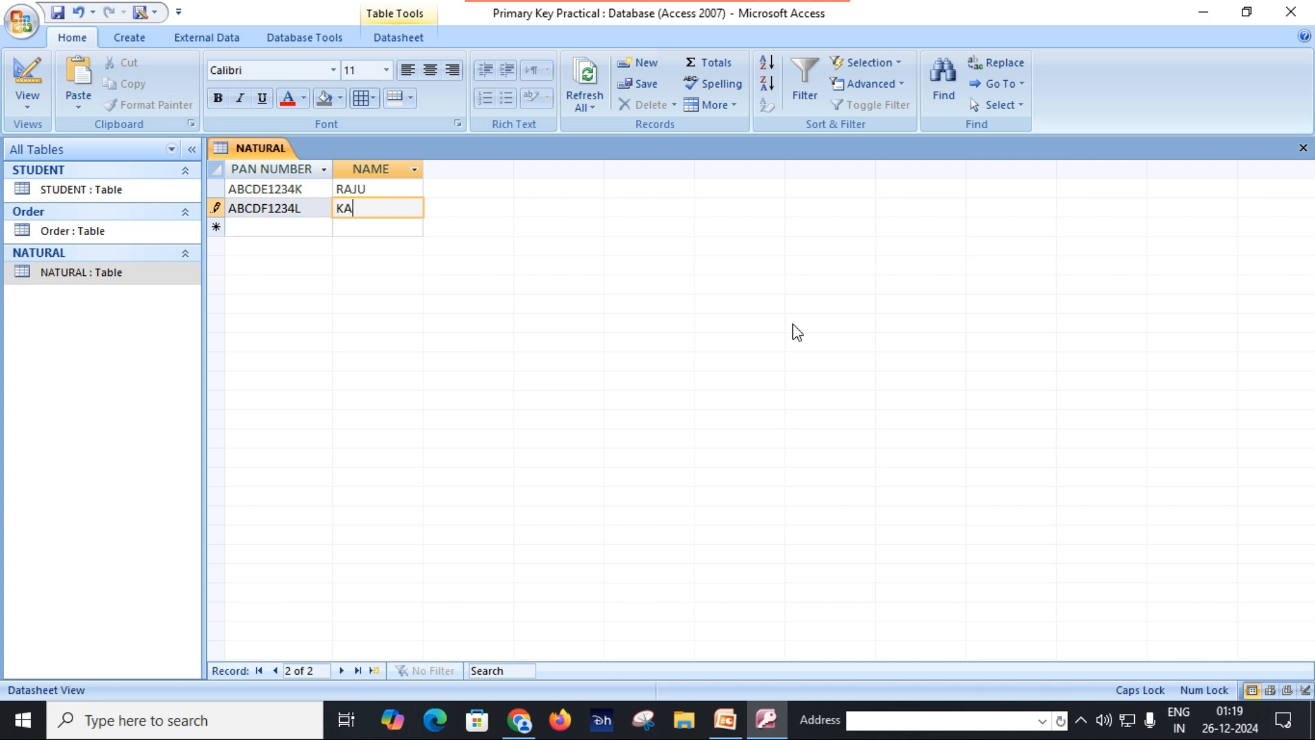
{"action": "type", "text": "JAL"}
{"action": "key", "text": "Tab"}
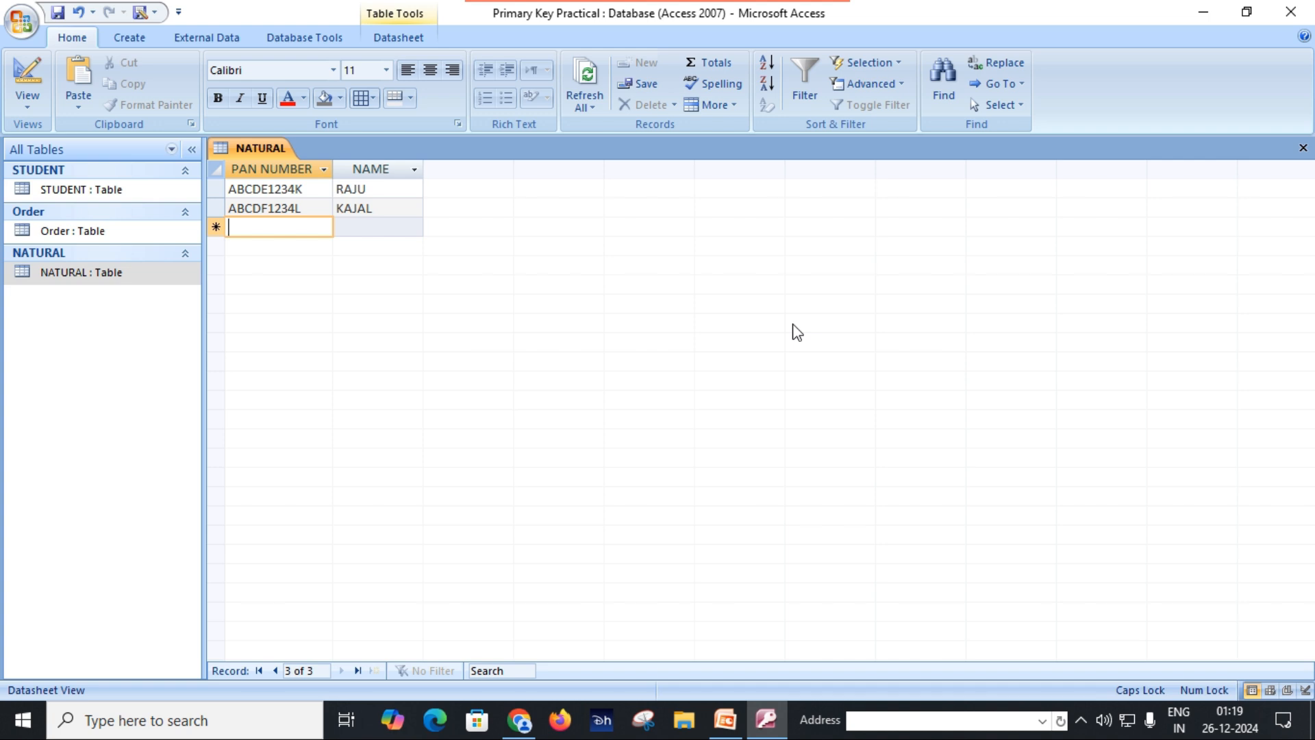
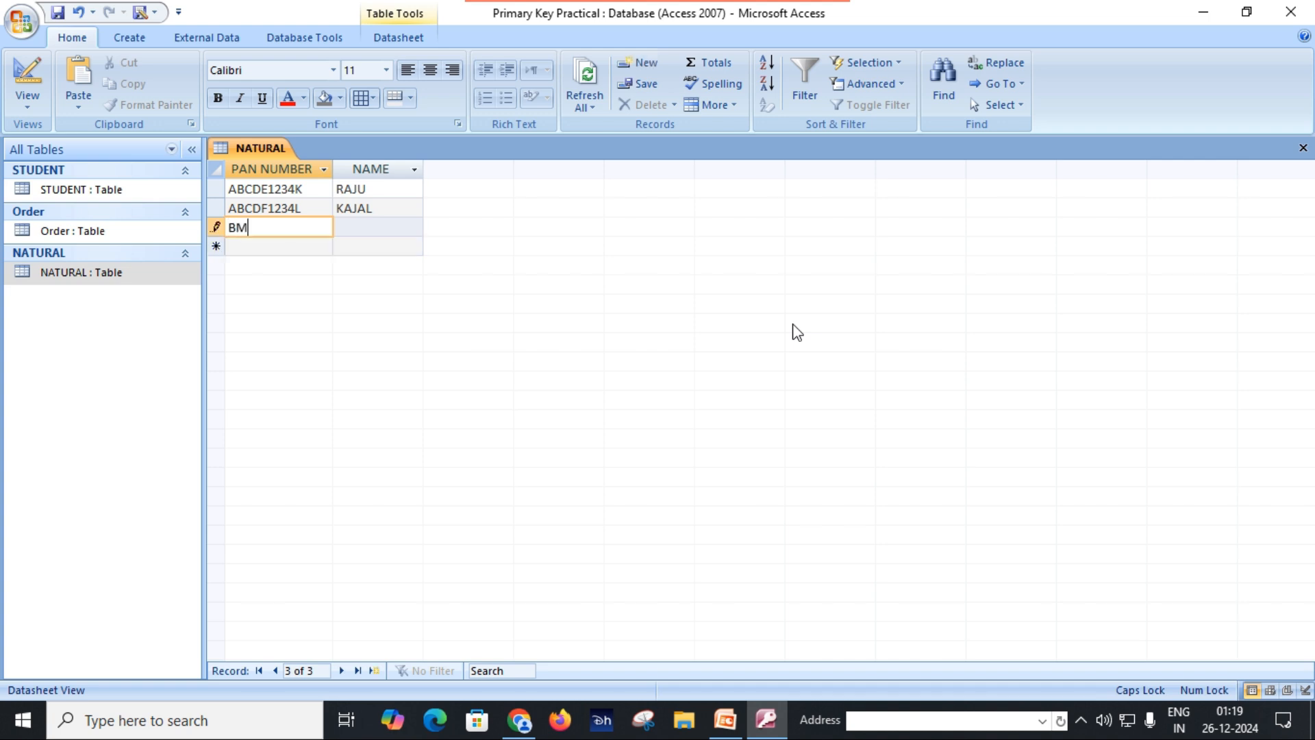
Step: Add a third record with another person's PAN number and full name
{"action": "key", "text": "Tab"}
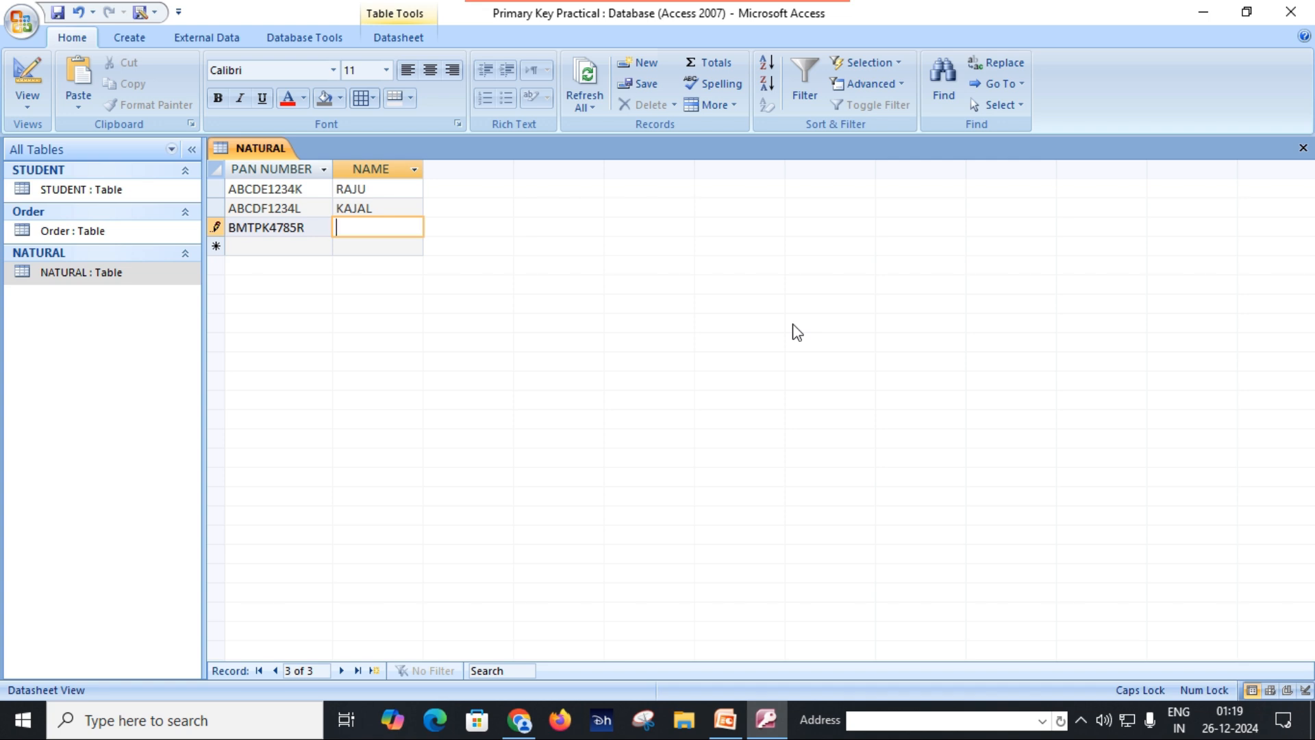
{"action": "left_click", "coordinate": [250, 247]}
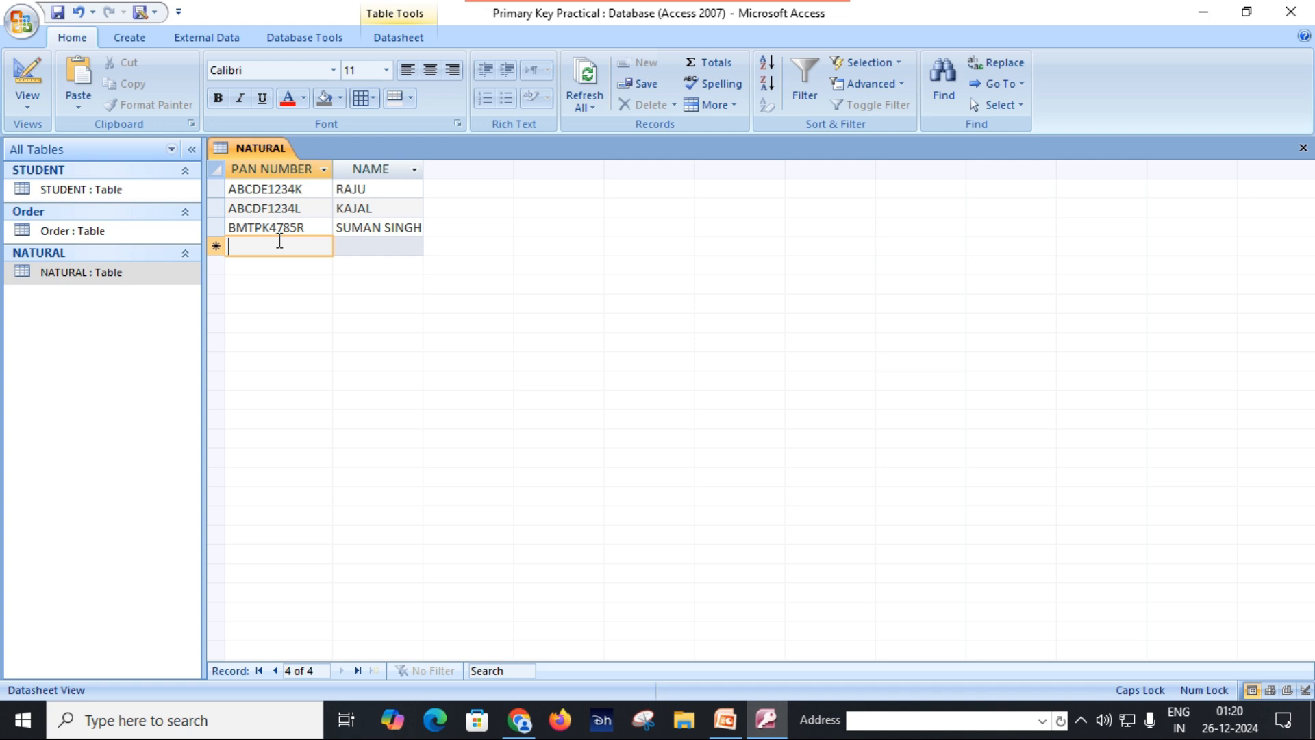
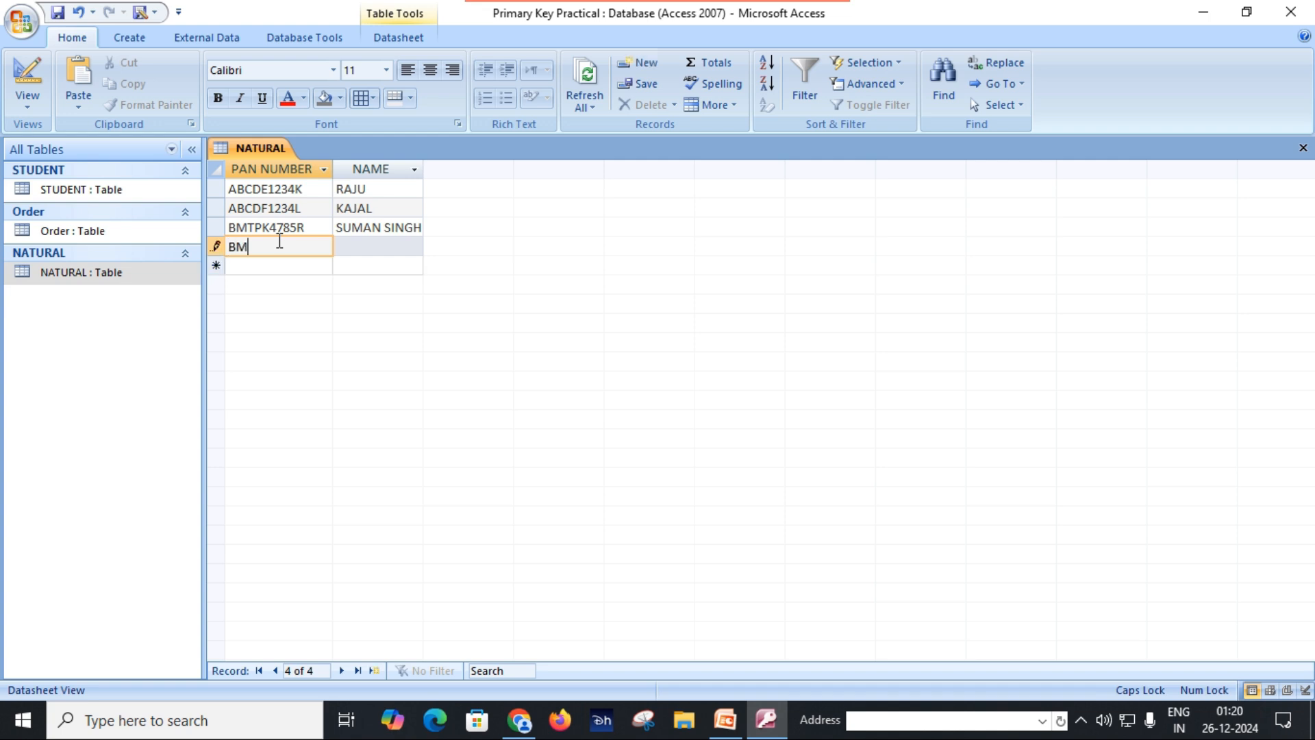
Step: Add a fourth record that repeats the third record's PAN number with a different person's name
{"action": "key", "text": "Tab"}
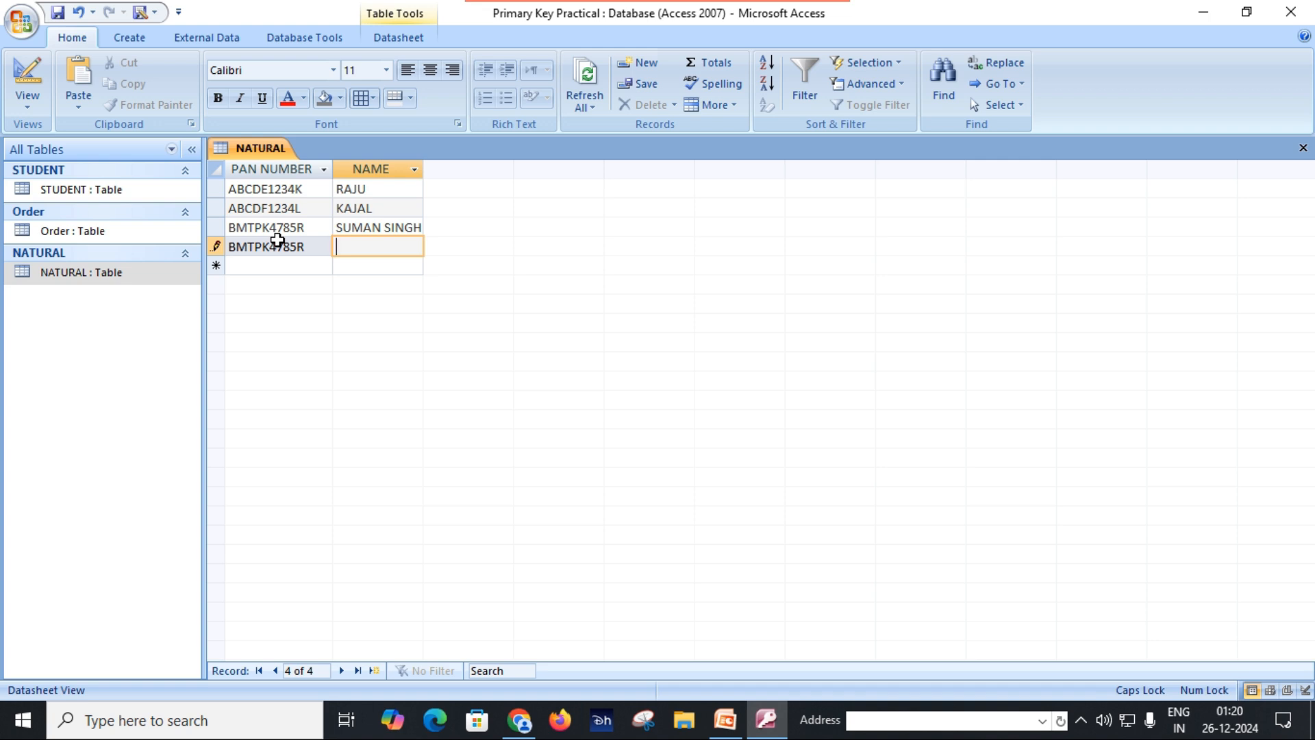
{"action": "left_click", "coordinate": [302, 265]}
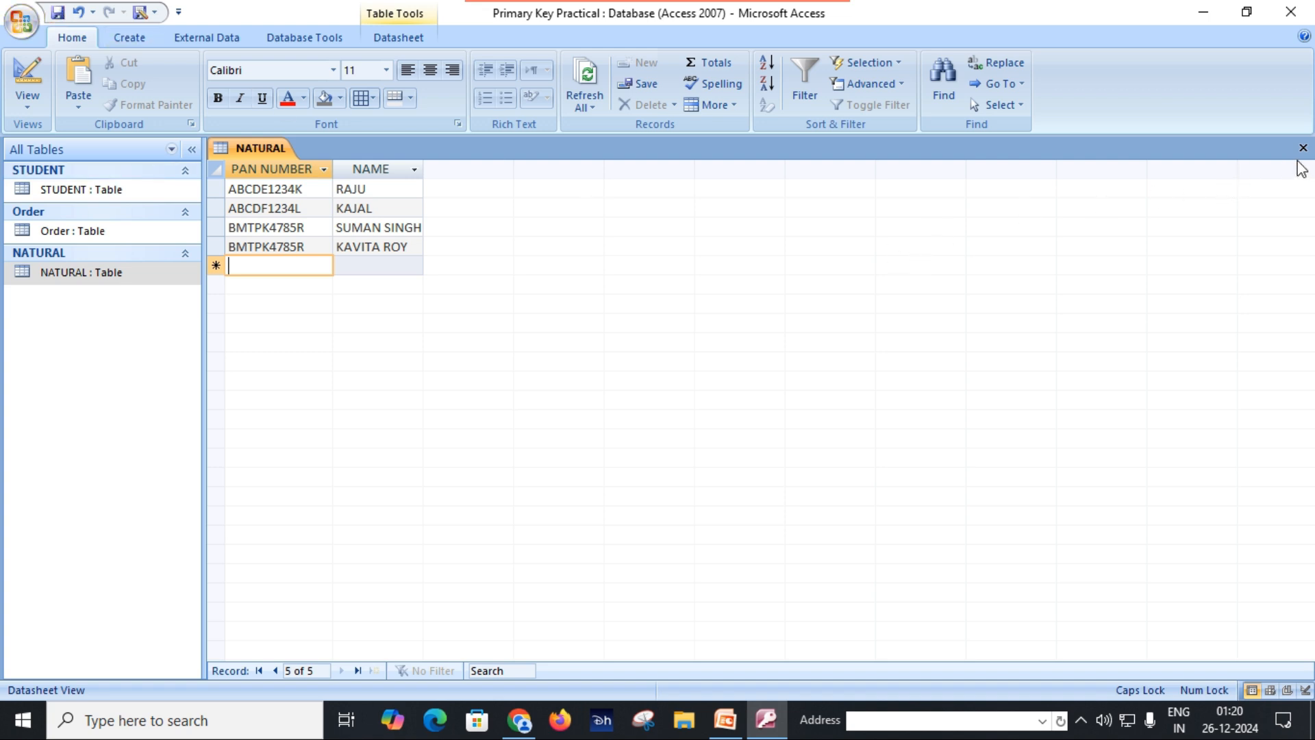
Step: Delete the fourth record containing the duplicate PAN number from the NATURAL table
{"action": "left_click", "coordinate": [211, 248]}
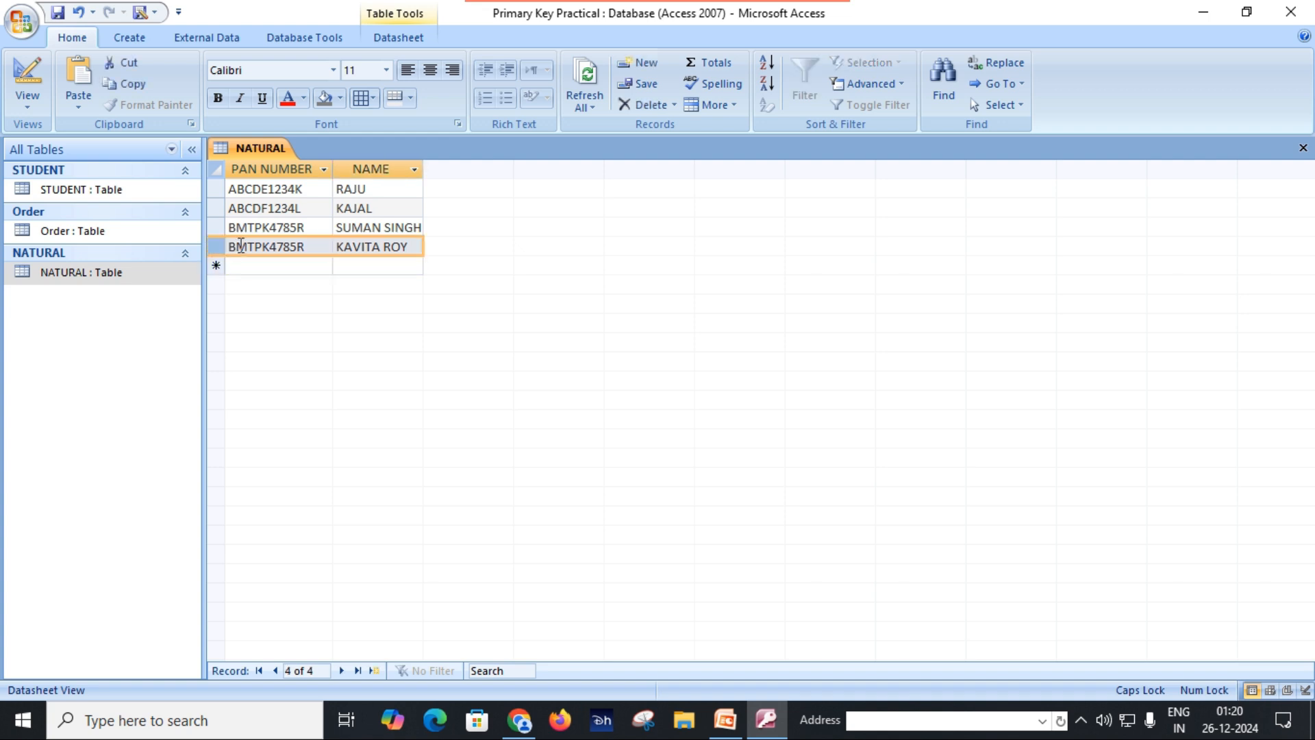
{"action": "right_click", "coordinate": [220, 246]}
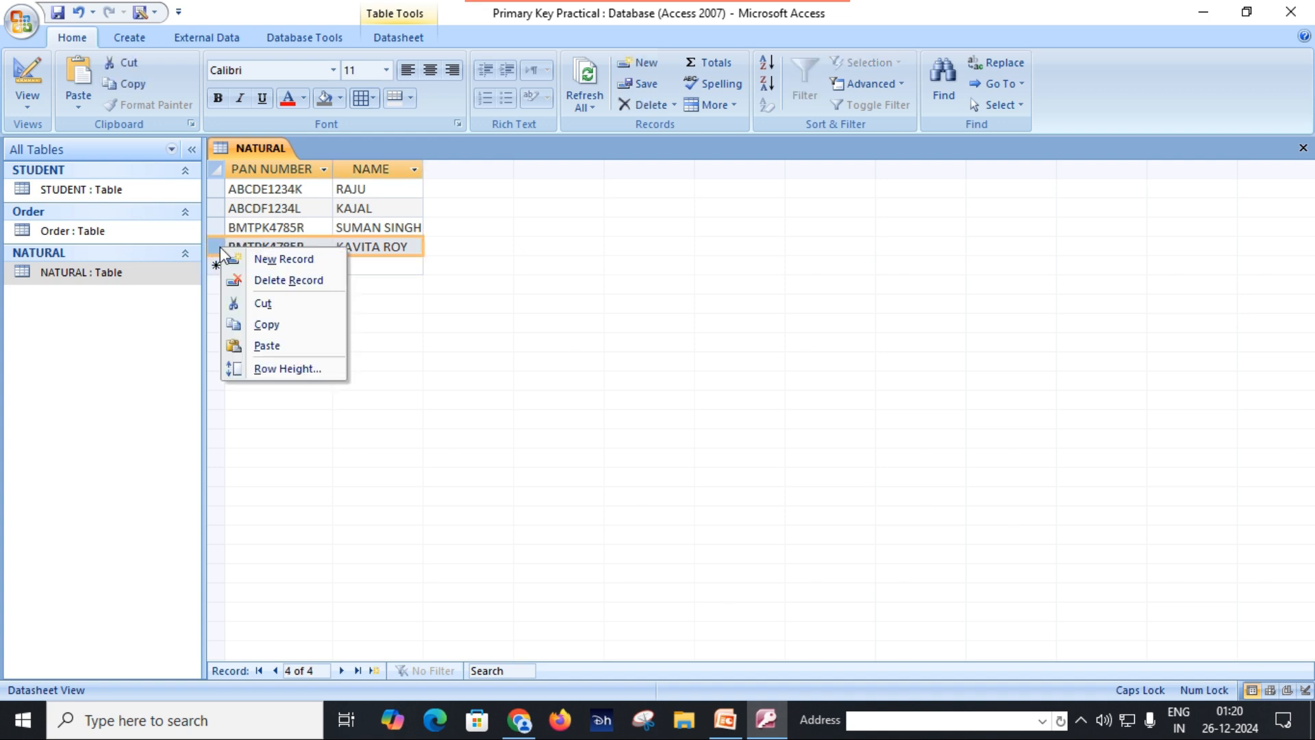
{"action": "left_click", "coordinate": [287, 283]}
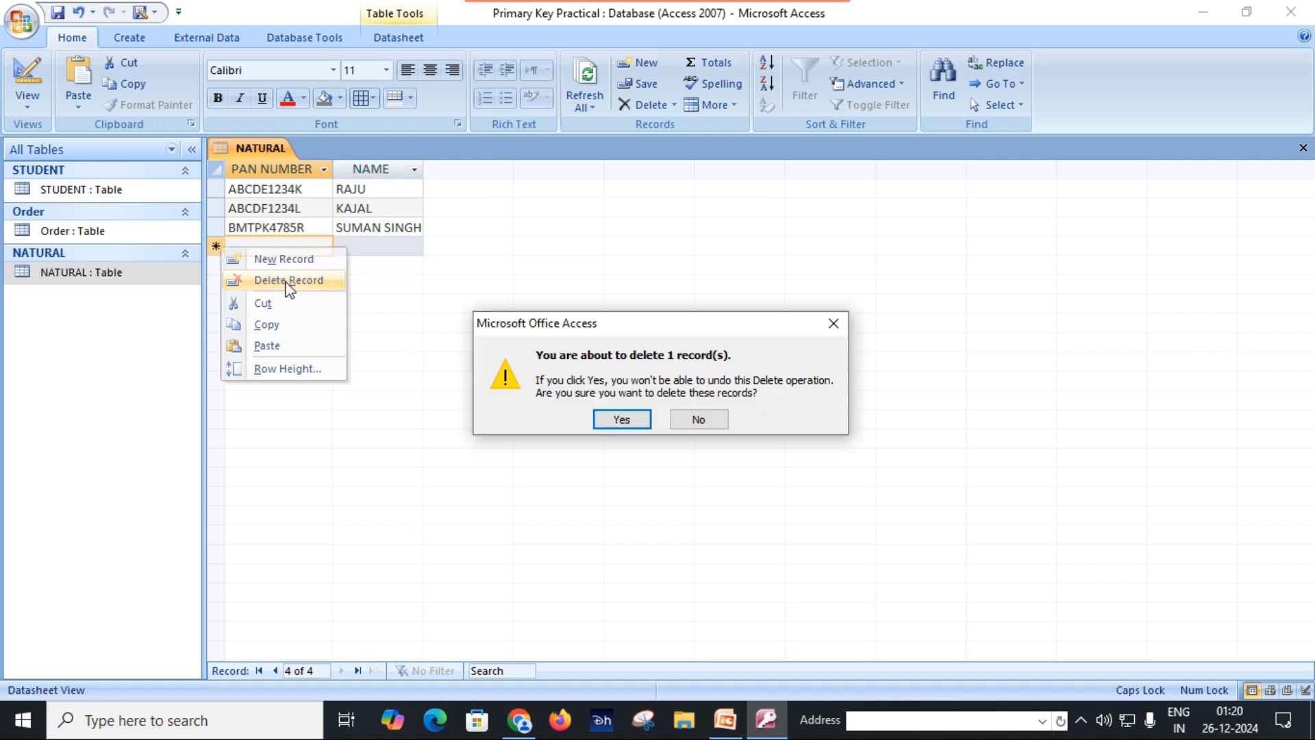
{"action": "left_click", "coordinate": [608, 420]}
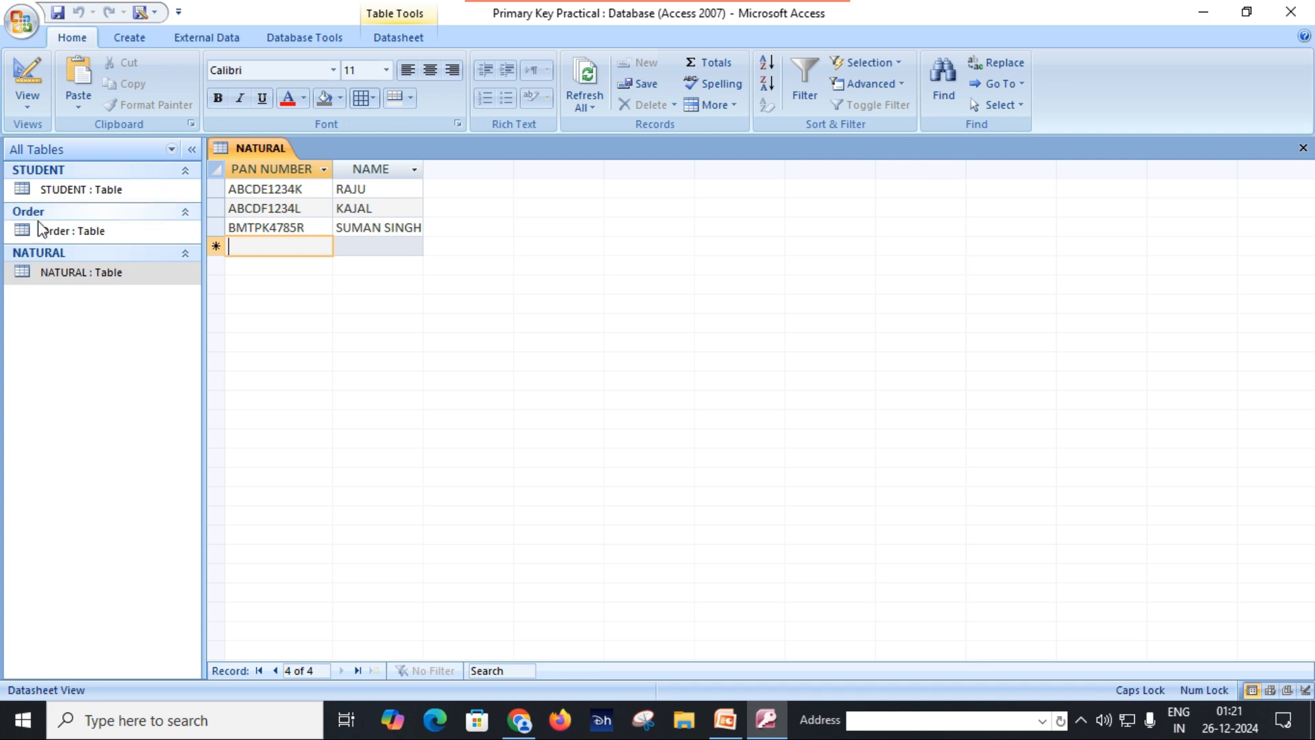
Step: Set PAN NUMBER as the primary key in the NATURAL table's Design View and save the table
{"action": "right_click", "coordinate": [92, 281]}
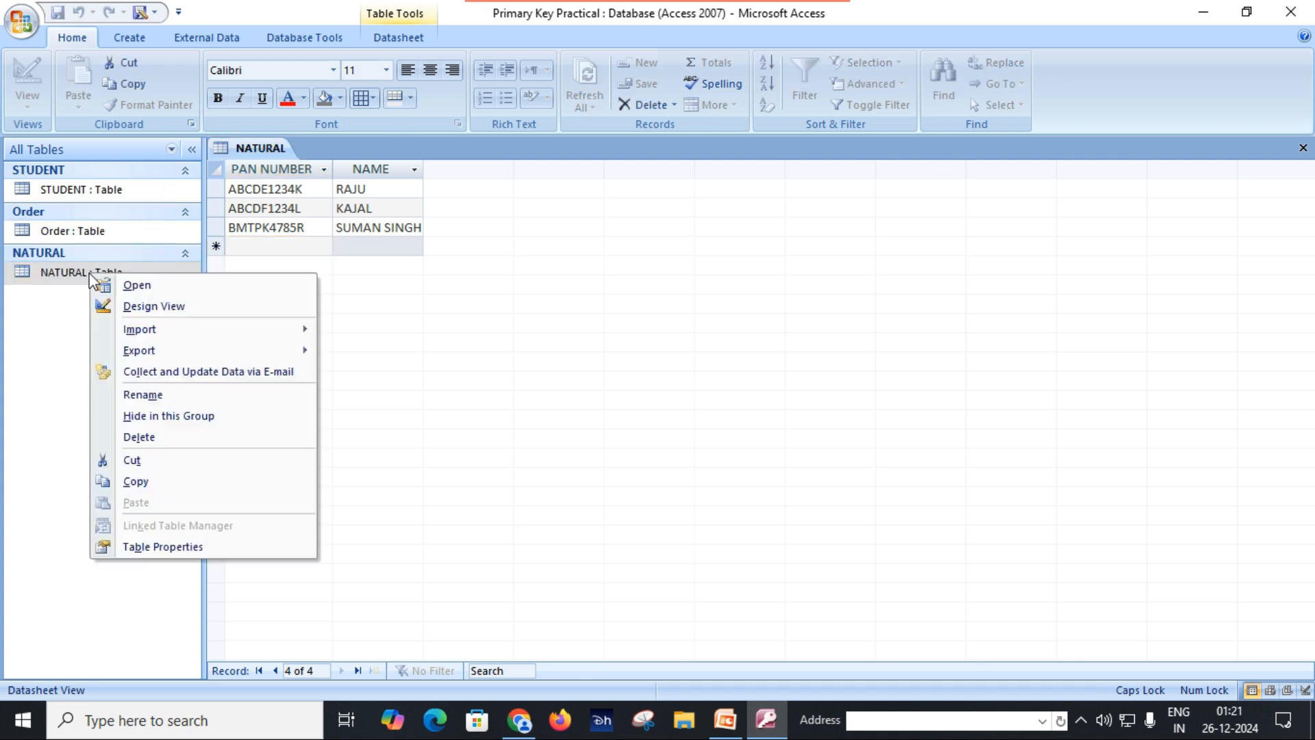
{"action": "left_click", "coordinate": [137, 305]}
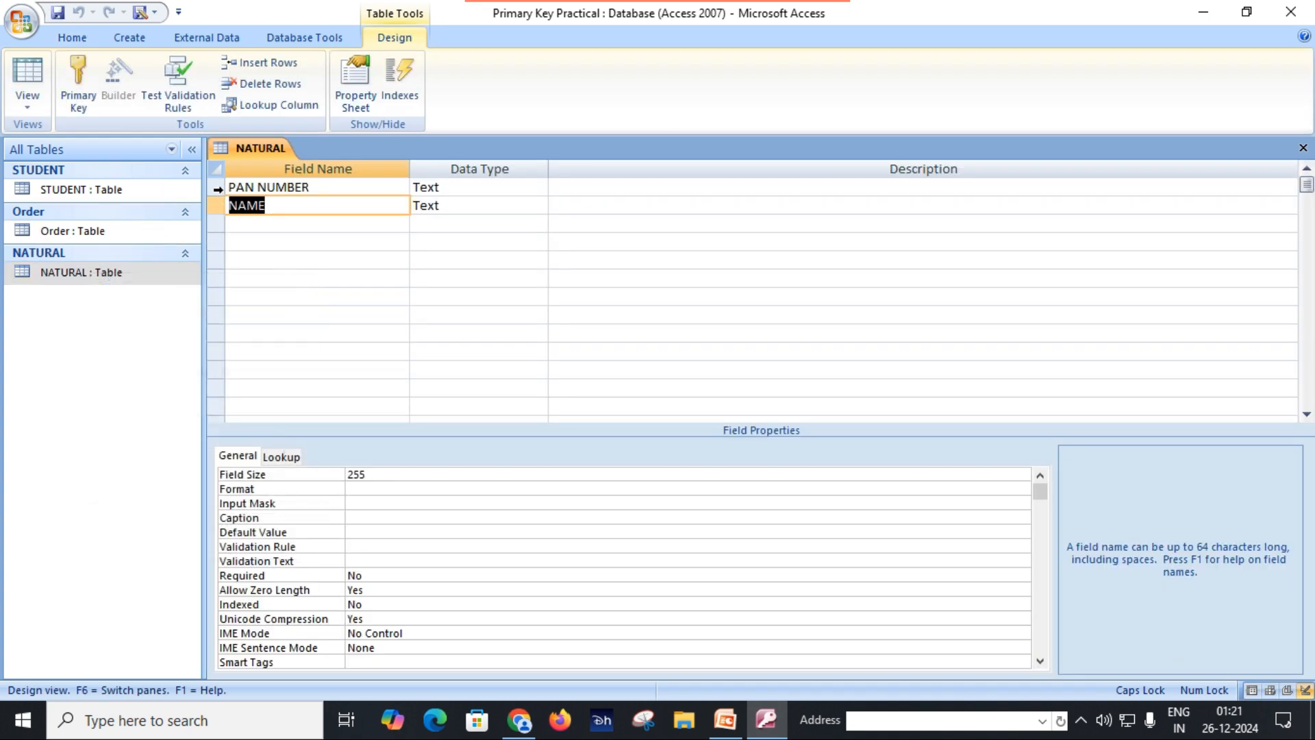
{"action": "left_click", "coordinate": [217, 188]}
{"action": "left_click", "coordinate": [81, 77]}
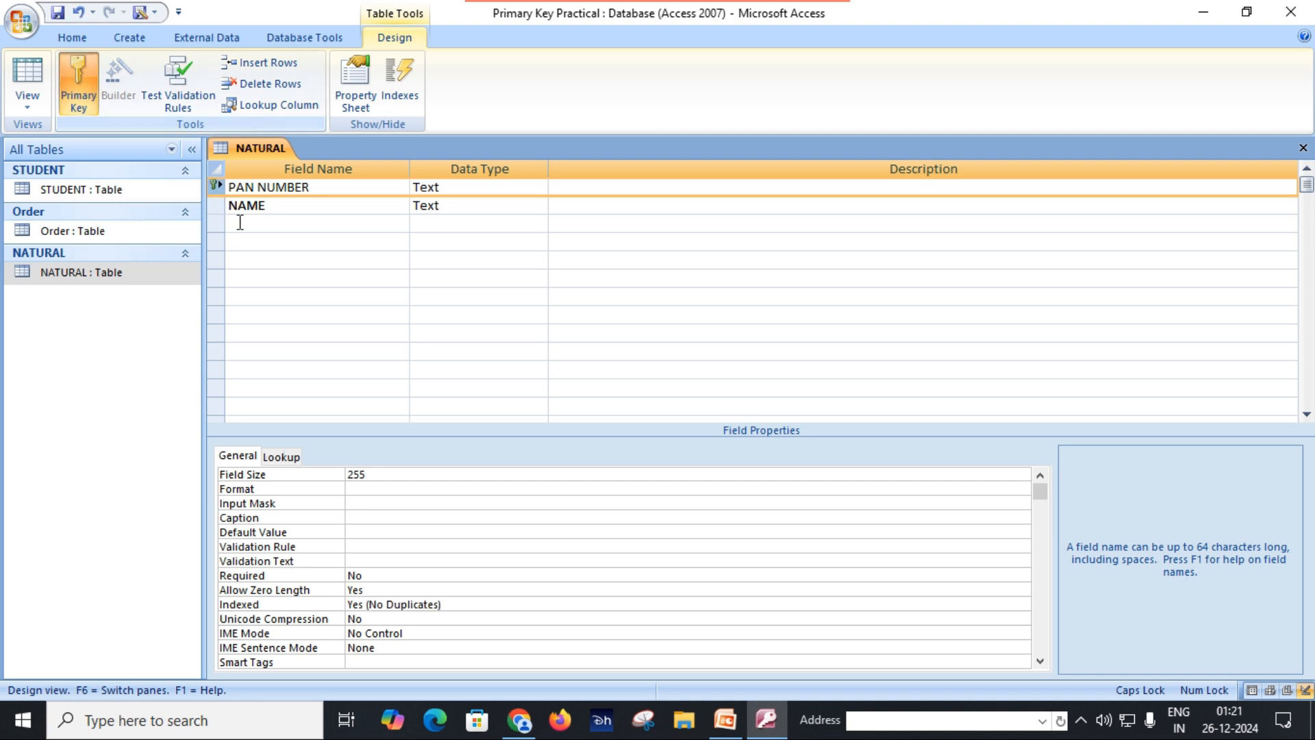
{"action": "left_click", "coordinate": [264, 221]}
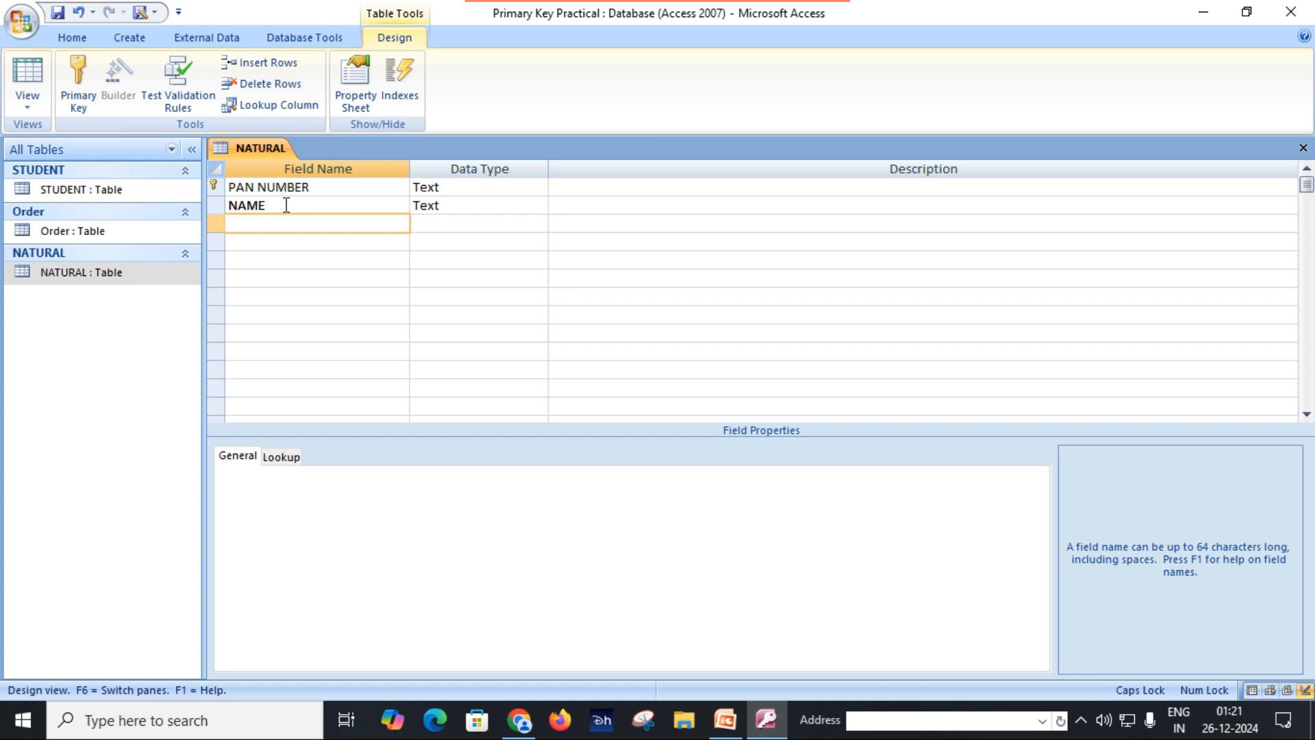
{"action": "left_click", "coordinate": [287, 204]}
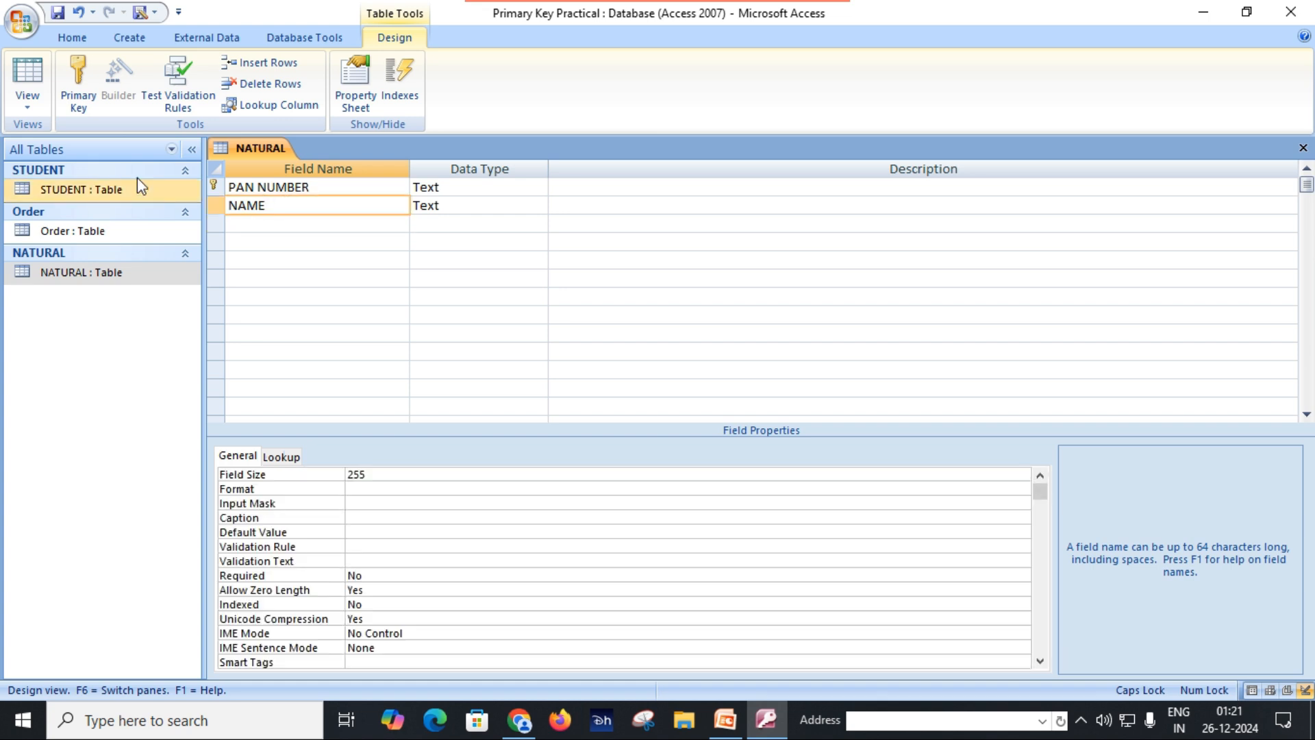
{"action": "left_click", "coordinate": [59, 14]}
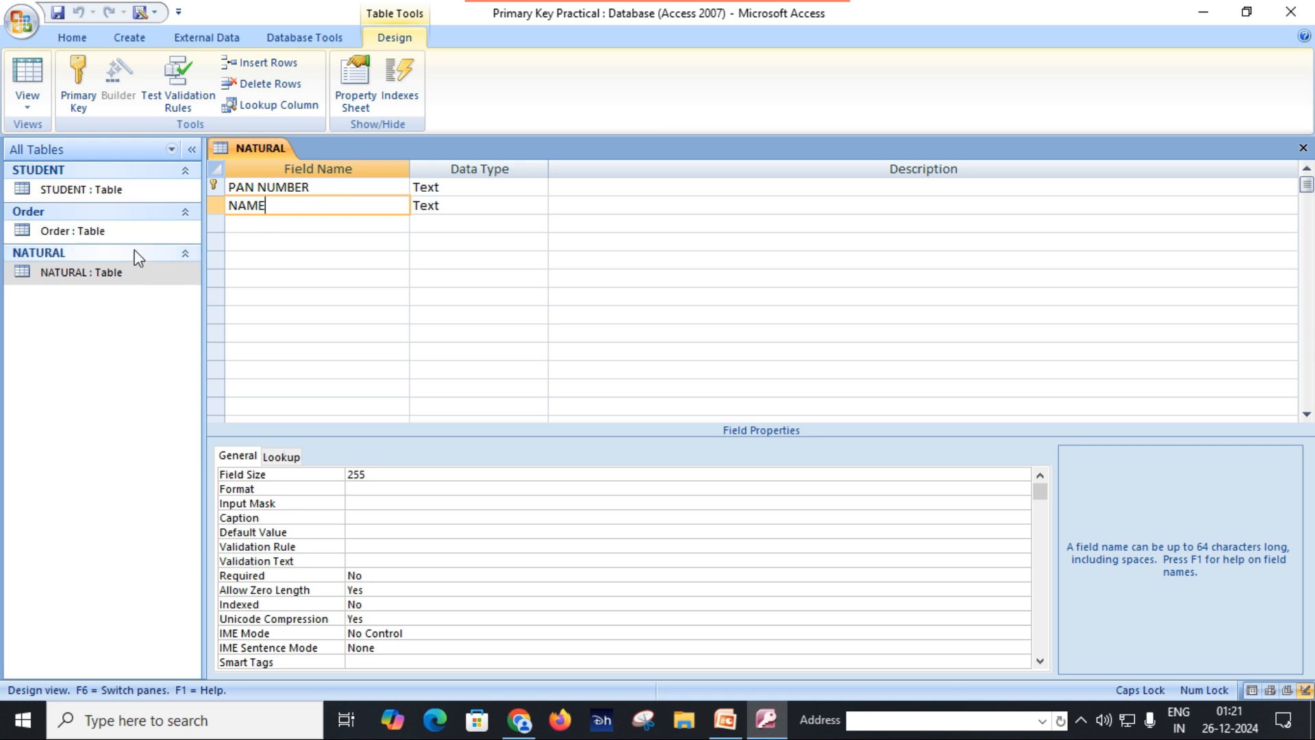
Step: Try to add a fourth record in Datasheet View with the third record's PAN number and a different person's name
{"action": "left_click", "coordinate": [28, 101]}
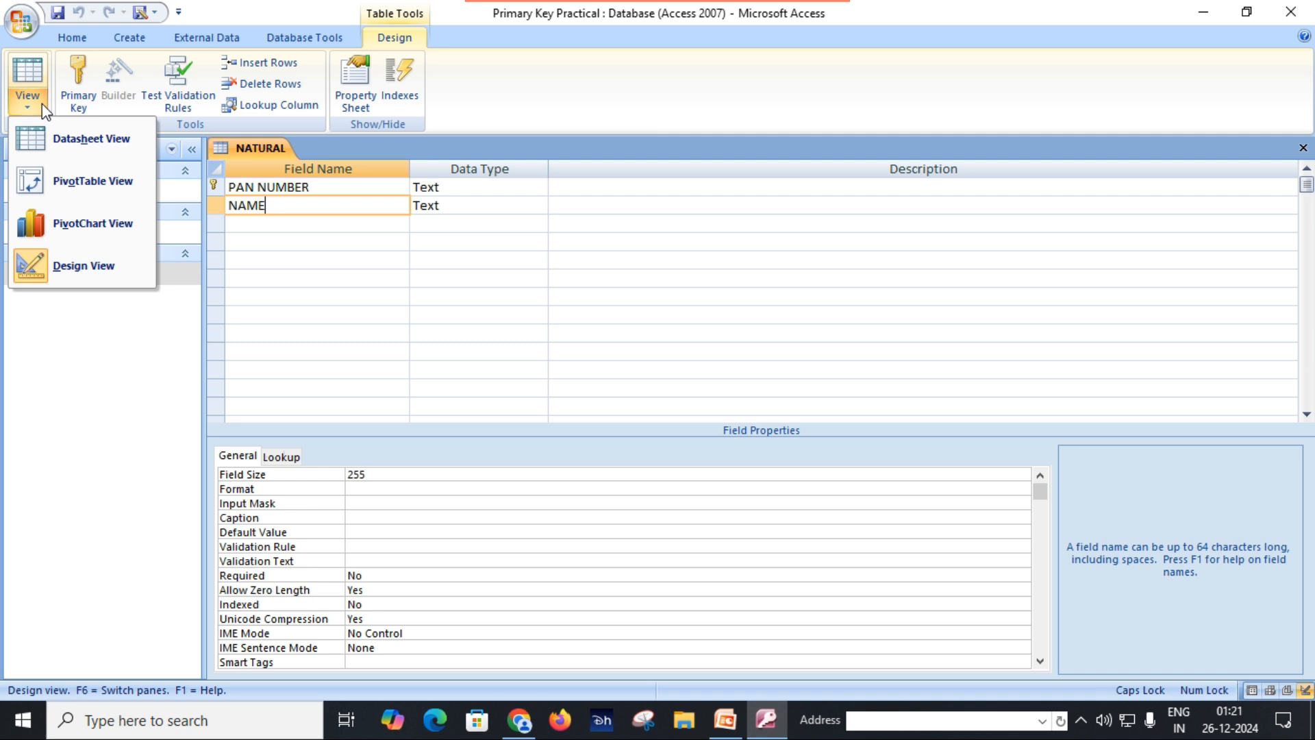
{"action": "left_click", "coordinate": [102, 150]}
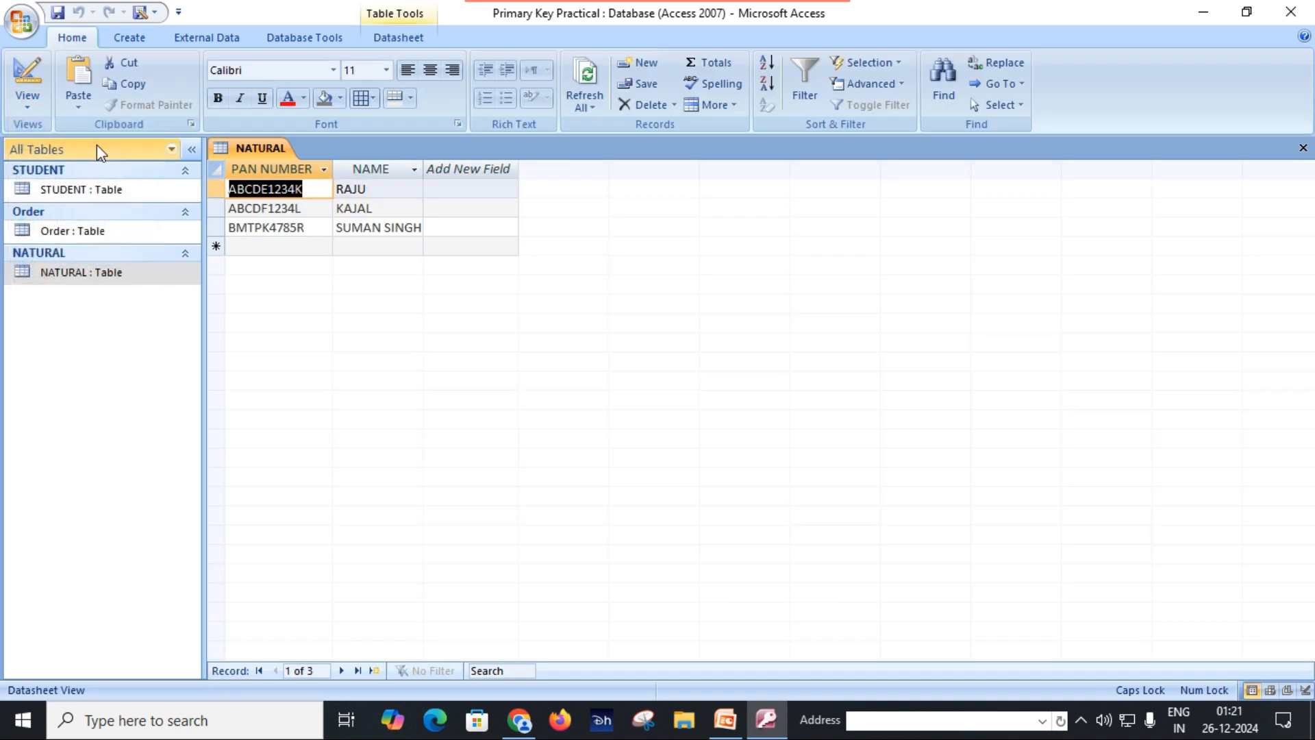
{"action": "left_click", "coordinate": [269, 250]}
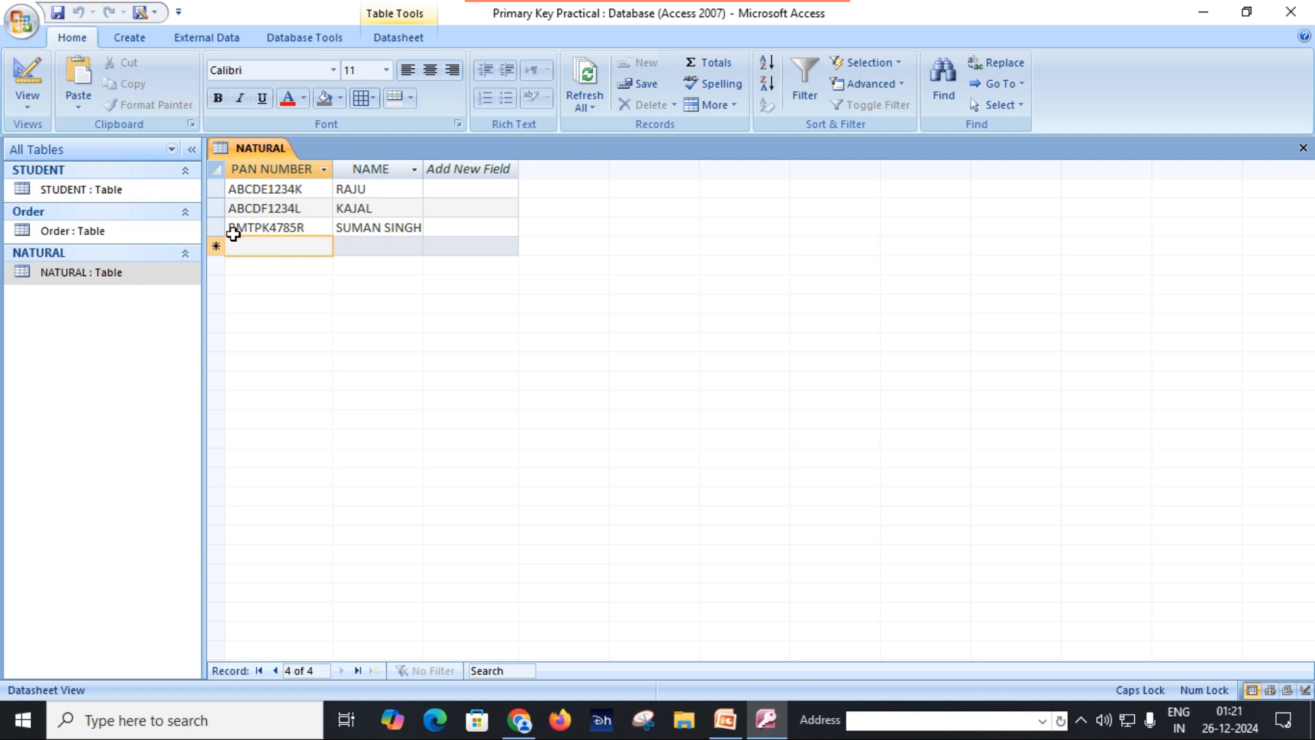
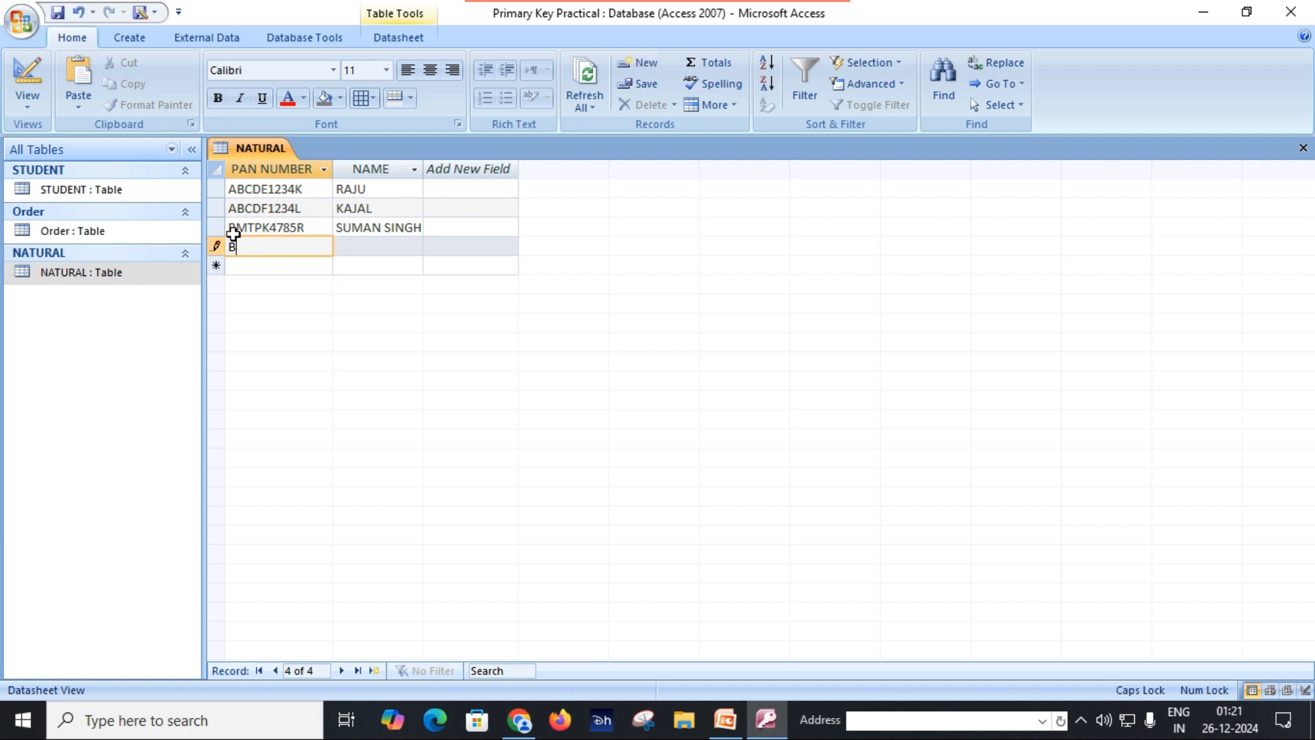
{"action": "key", "text": "Tab"}
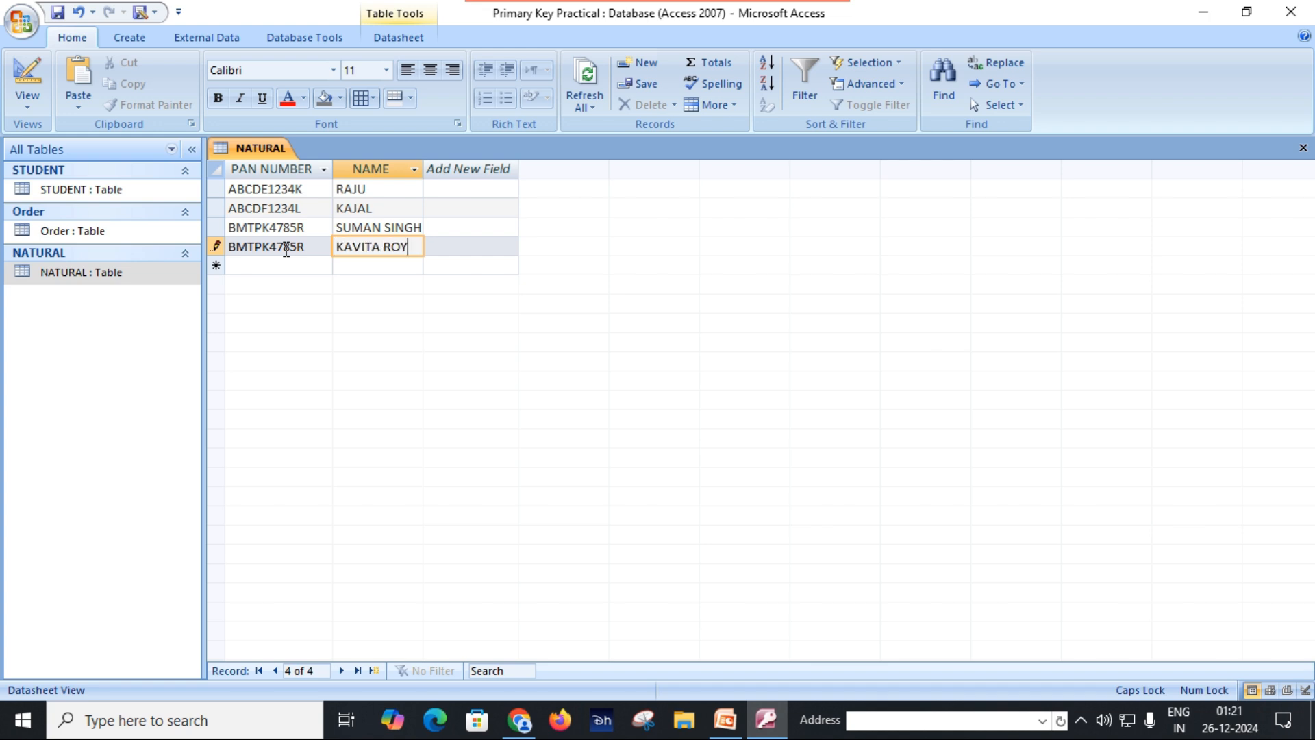
{"action": "key", "text": "Return"}
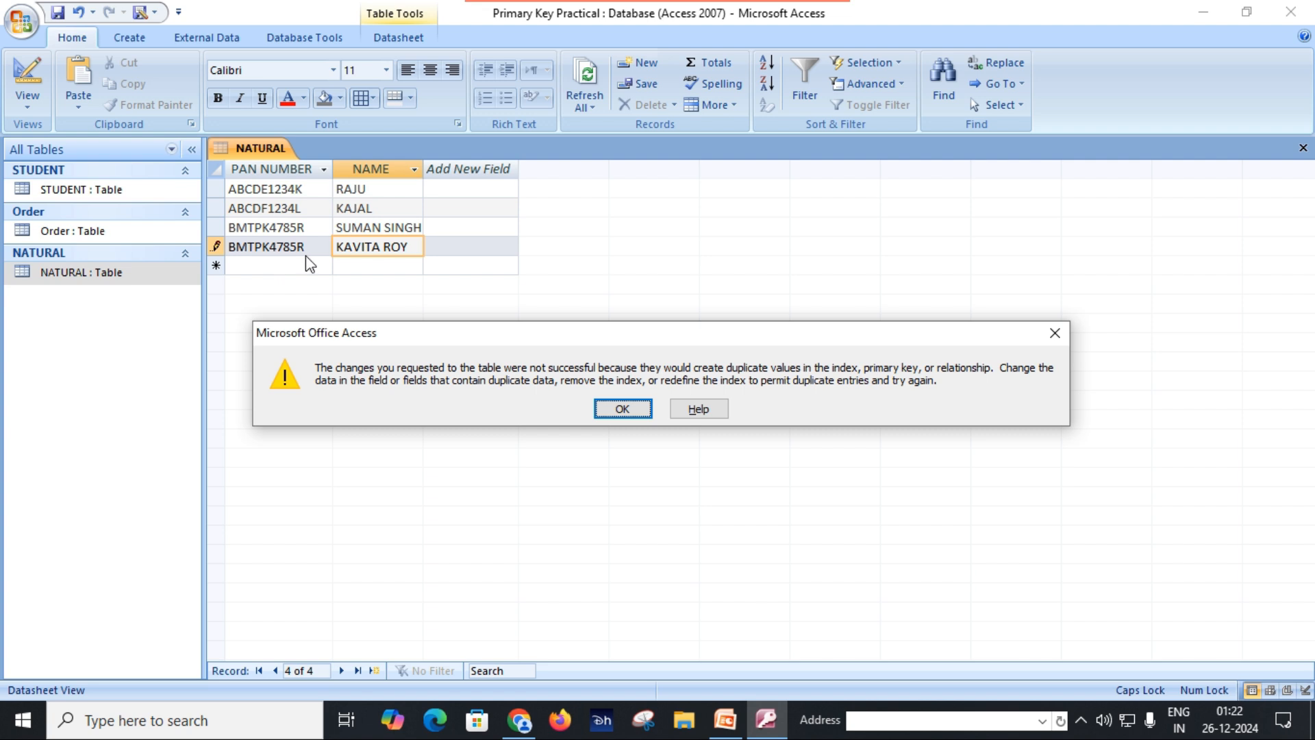
{"action": "left_click", "coordinate": [622, 410]}
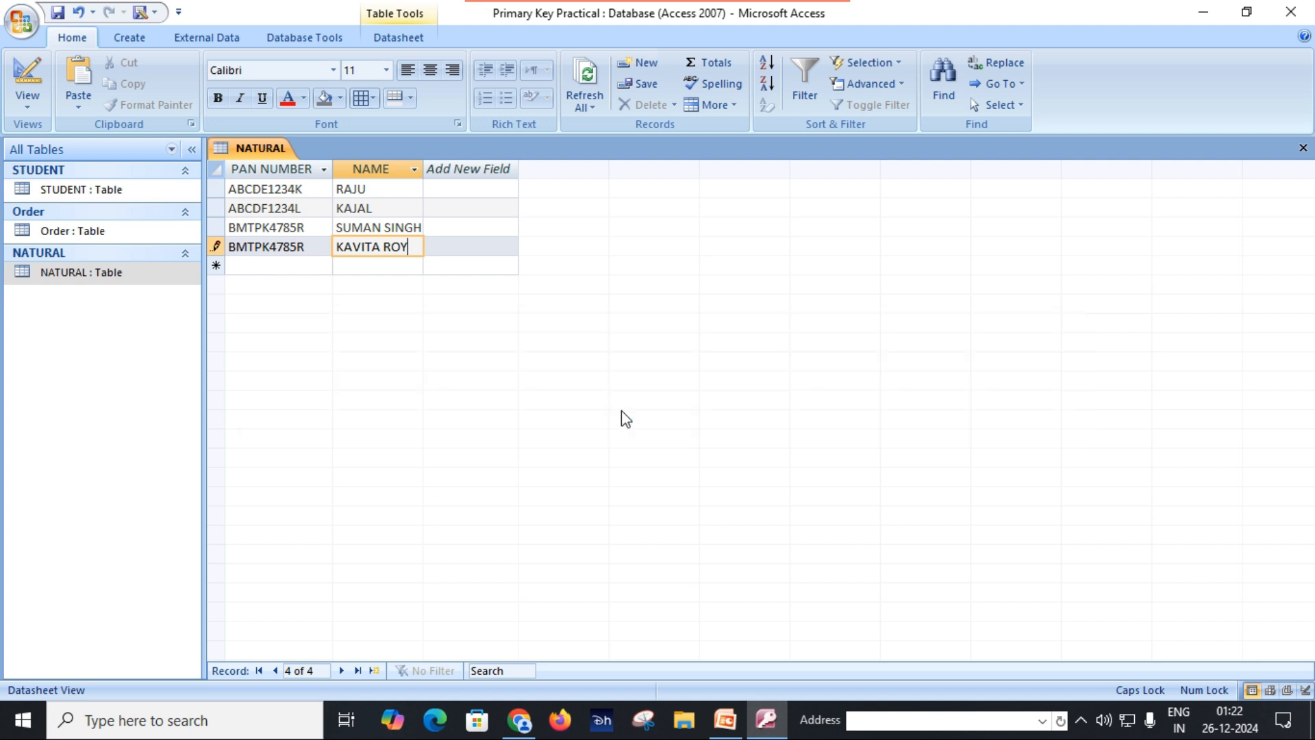
Step: Make the fourth record's PAN number unique by replacing its final letter, and save and close the NATURAL table
{"action": "left_click", "coordinate": [315, 251]}
{"action": "key", "text": "BackSpace"}
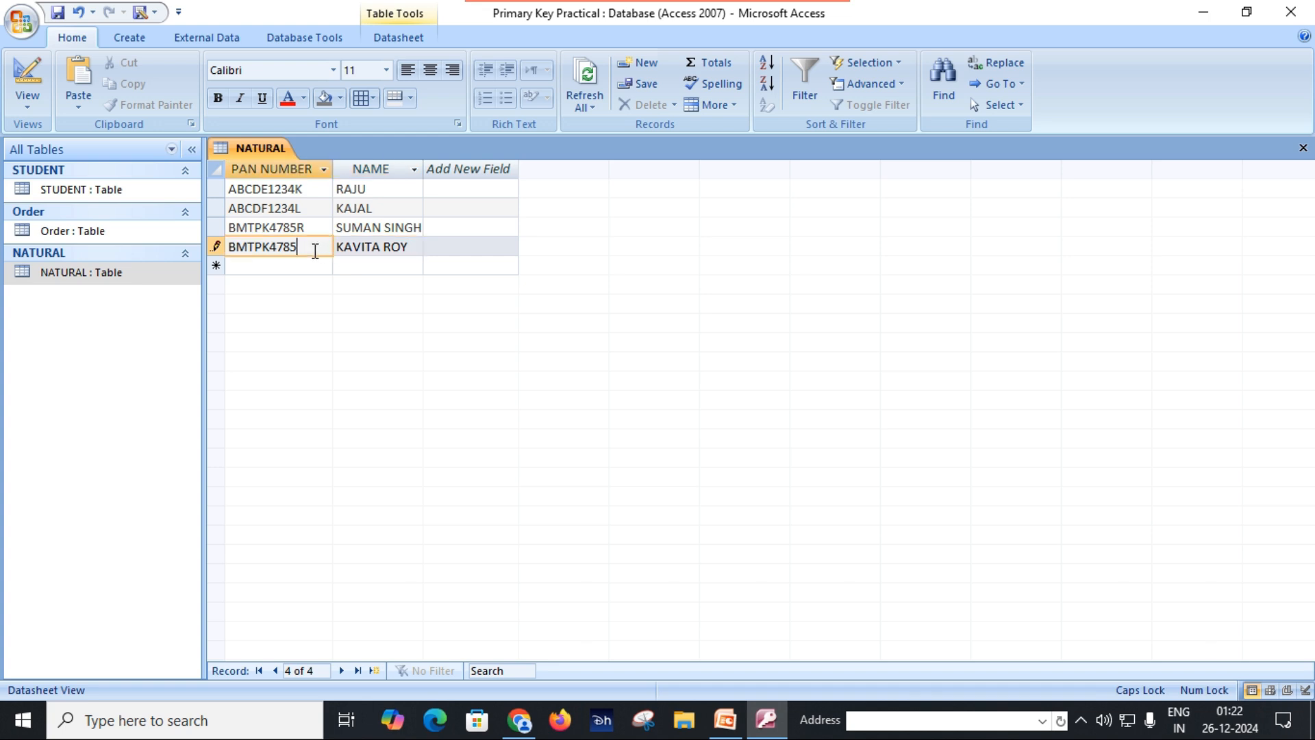
{"action": "type", "text": "P"}
{"action": "left_click", "coordinate": [411, 249]}
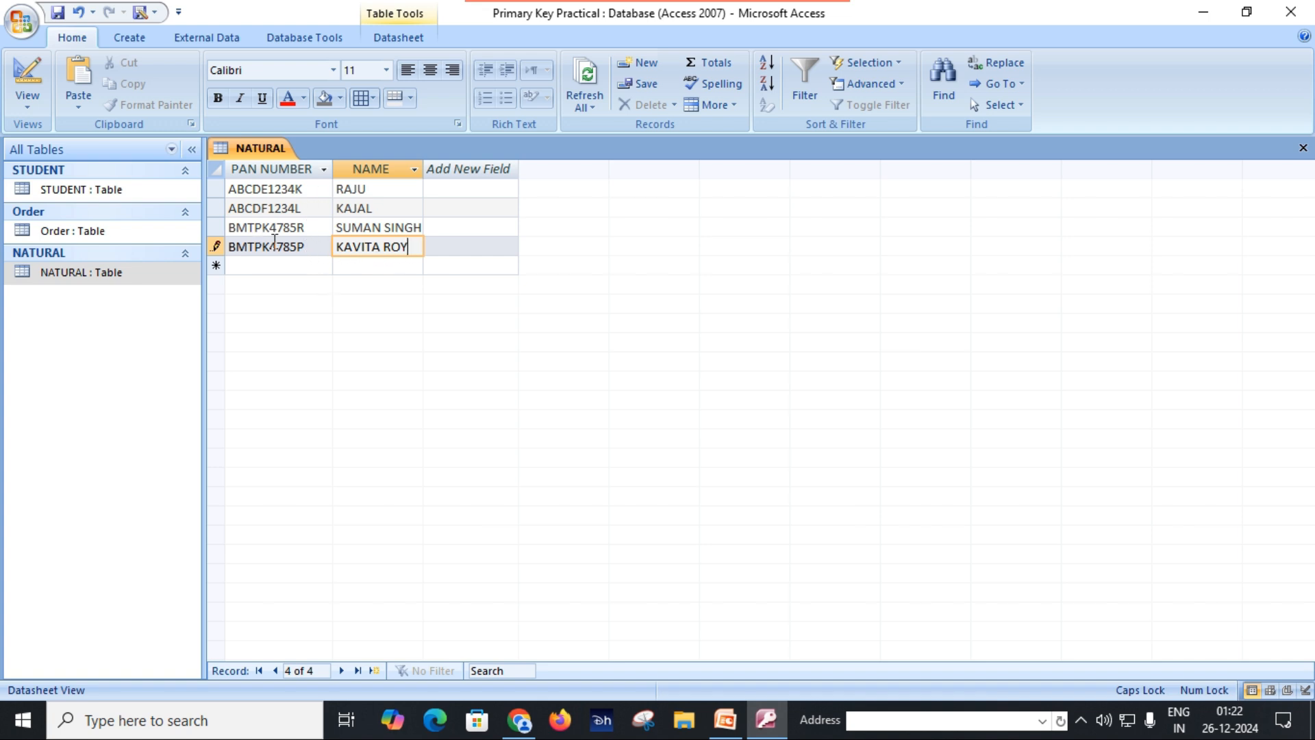
{"action": "left_click", "coordinate": [58, 13]}
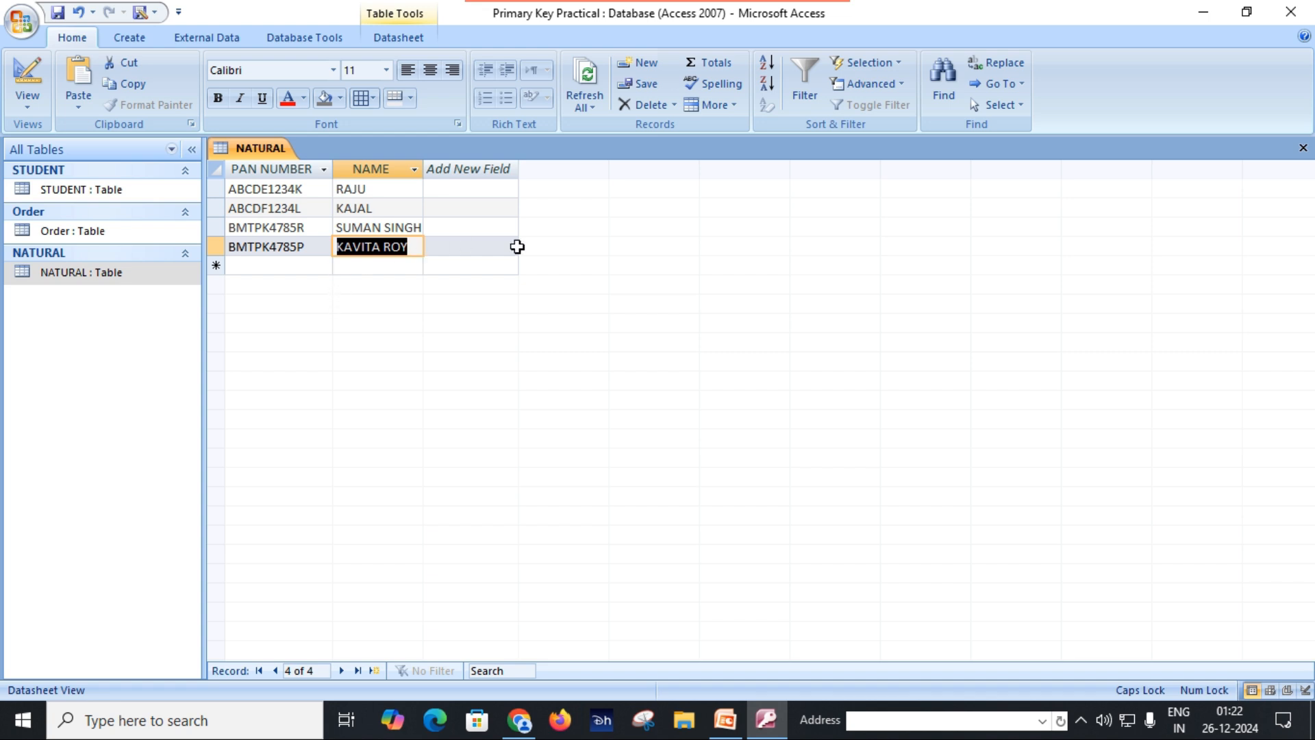
{"action": "left_click", "coordinate": [1303, 148]}
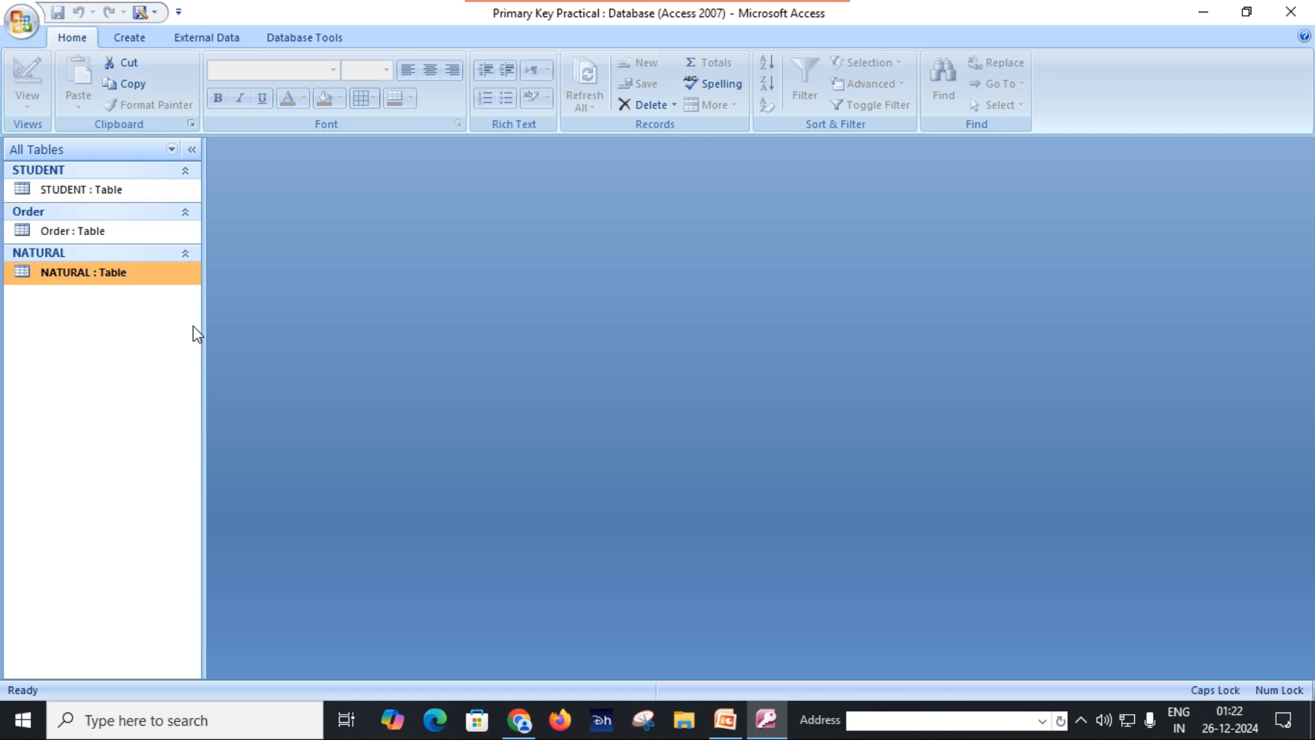
Step: Create a new table and open it in Design View, saving it as SURROGATE
{"action": "left_click", "coordinate": [146, 41]}
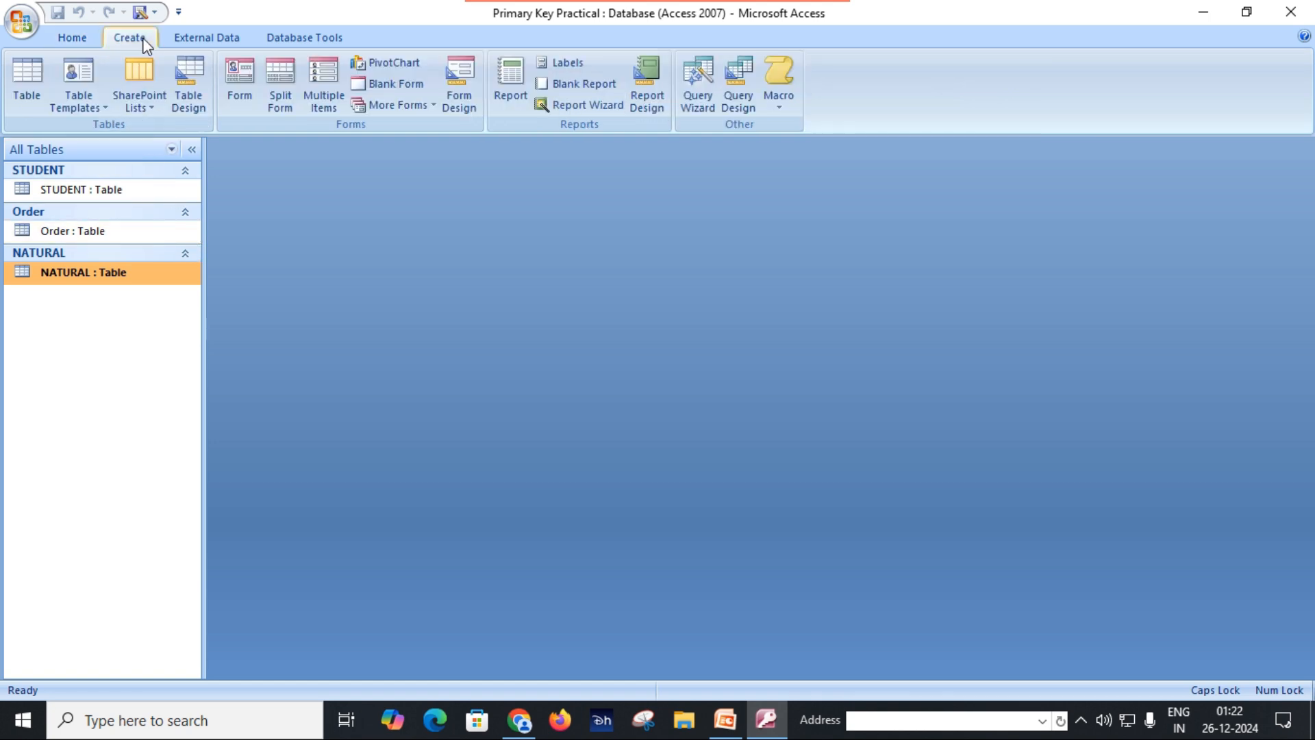
{"action": "left_click", "coordinate": [26, 93]}
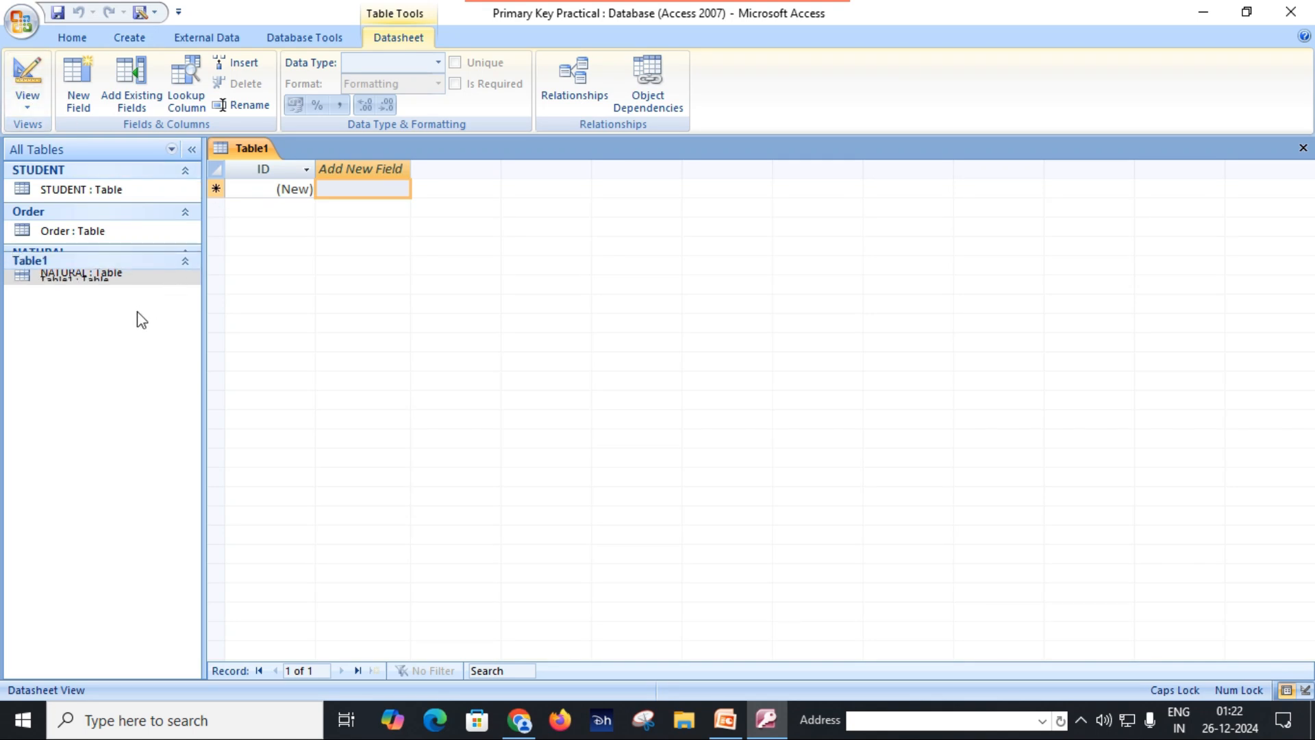
{"action": "left_click", "coordinate": [35, 103]}
{"action": "left_click", "coordinate": [80, 182]}
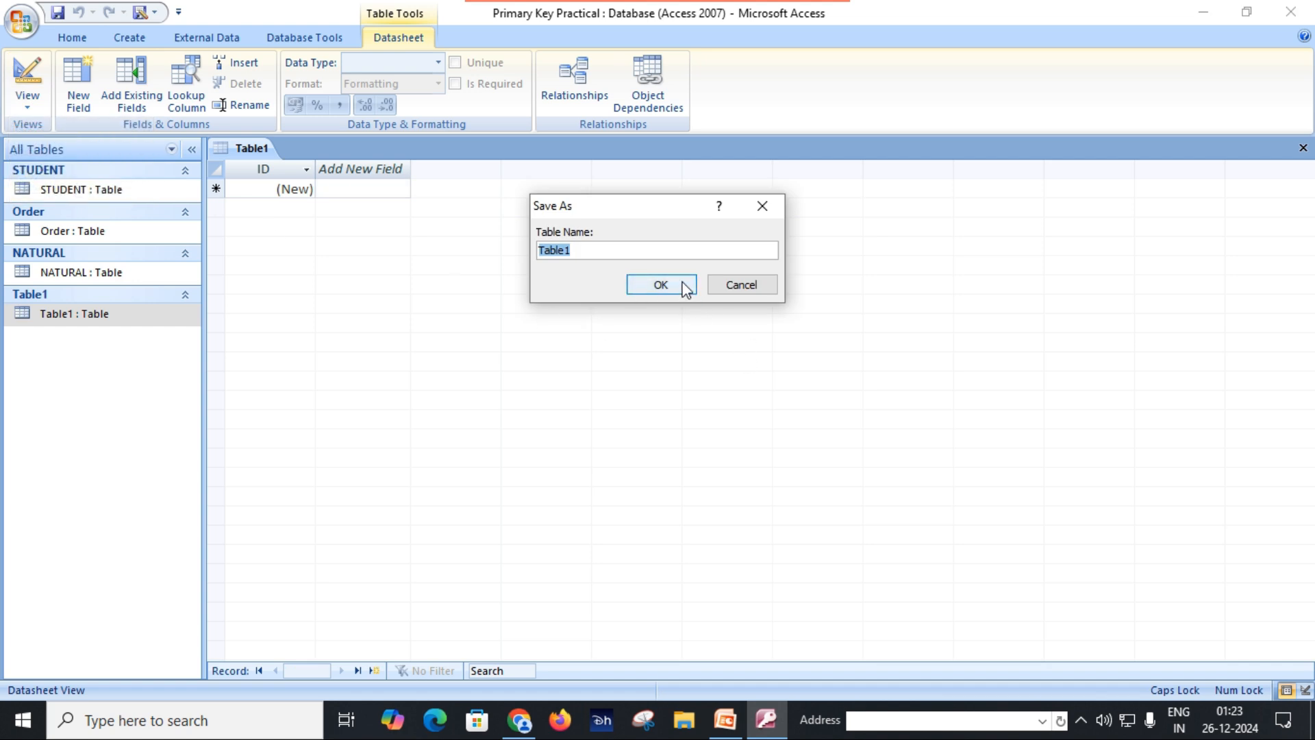
{"action": "type", "text": "SURROGATE"}
{"action": "left_click", "coordinate": [659, 284]}
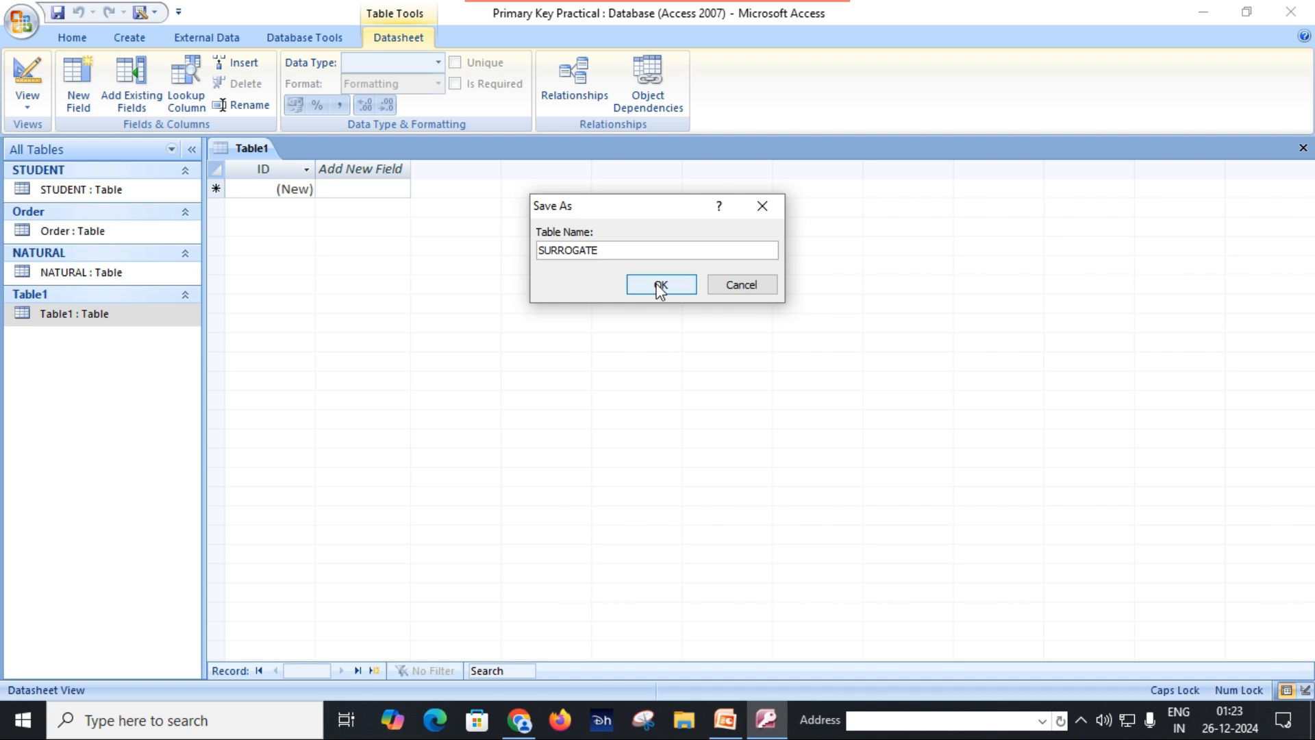
{"action": "left_click", "coordinate": [659, 284]}
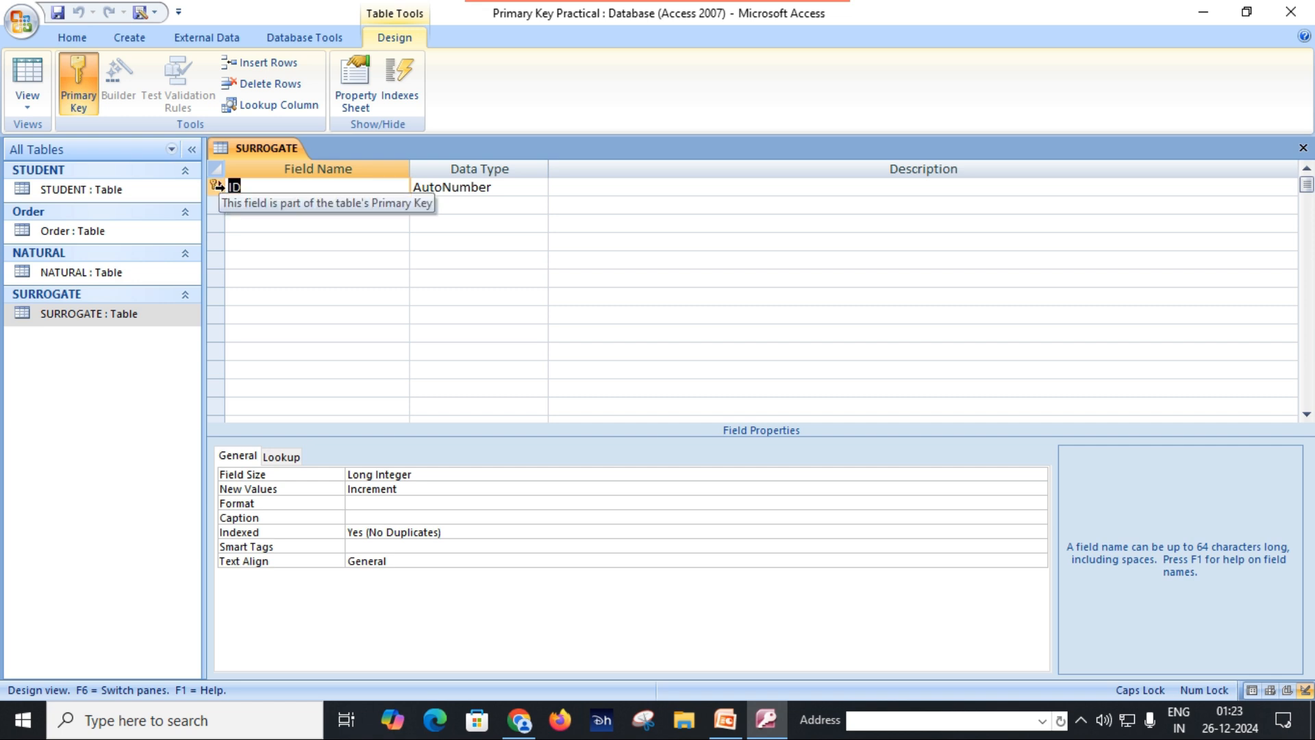
Step: Remove the primary key from SURROGATE's ID field, rename the field EMP NAME and set its data type to Text
{"action": "left_click", "coordinate": [73, 85]}
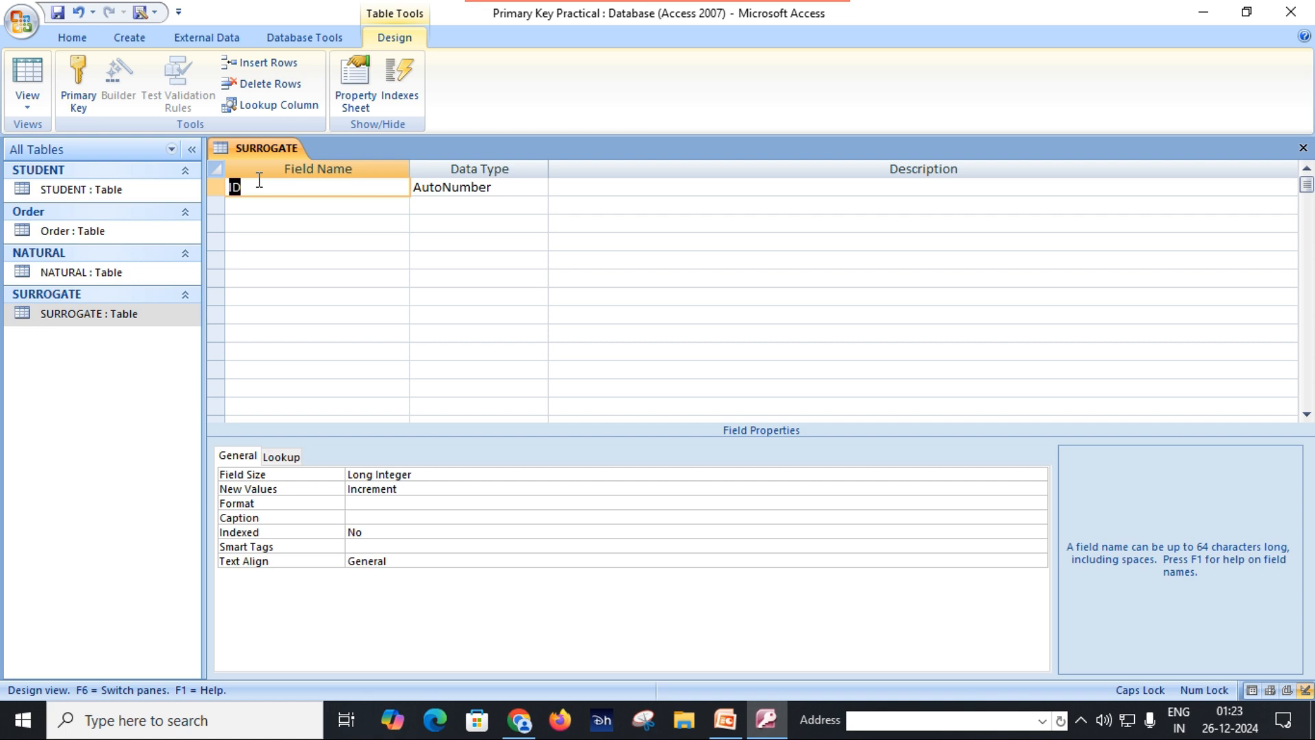
{"action": "type", "text": "EMP NAME"}
{"action": "key", "text": "Tab"}
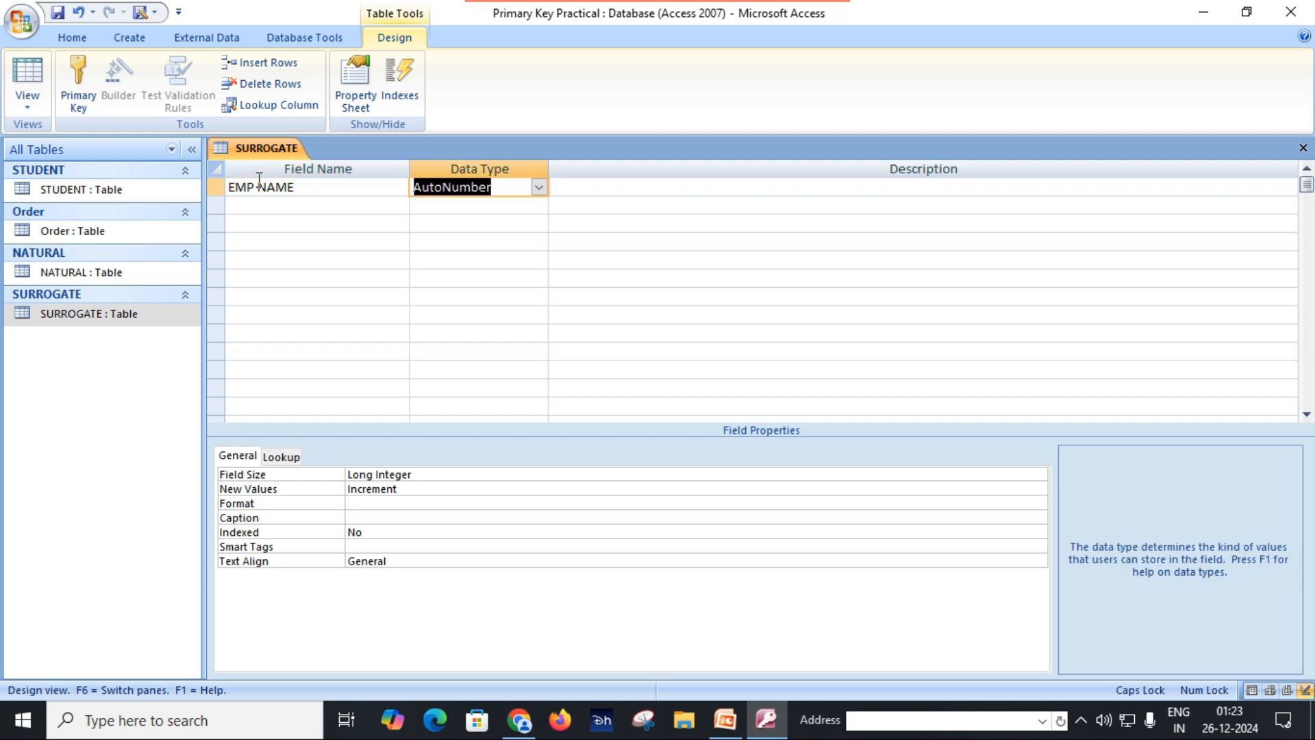
{"action": "type", "text": "t"}
{"action": "key", "text": "Tab"}
Step: Add a DESIGNATION field with the Text data type, and save and close the SURROGATE table
{"action": "key", "text": "Tab"}
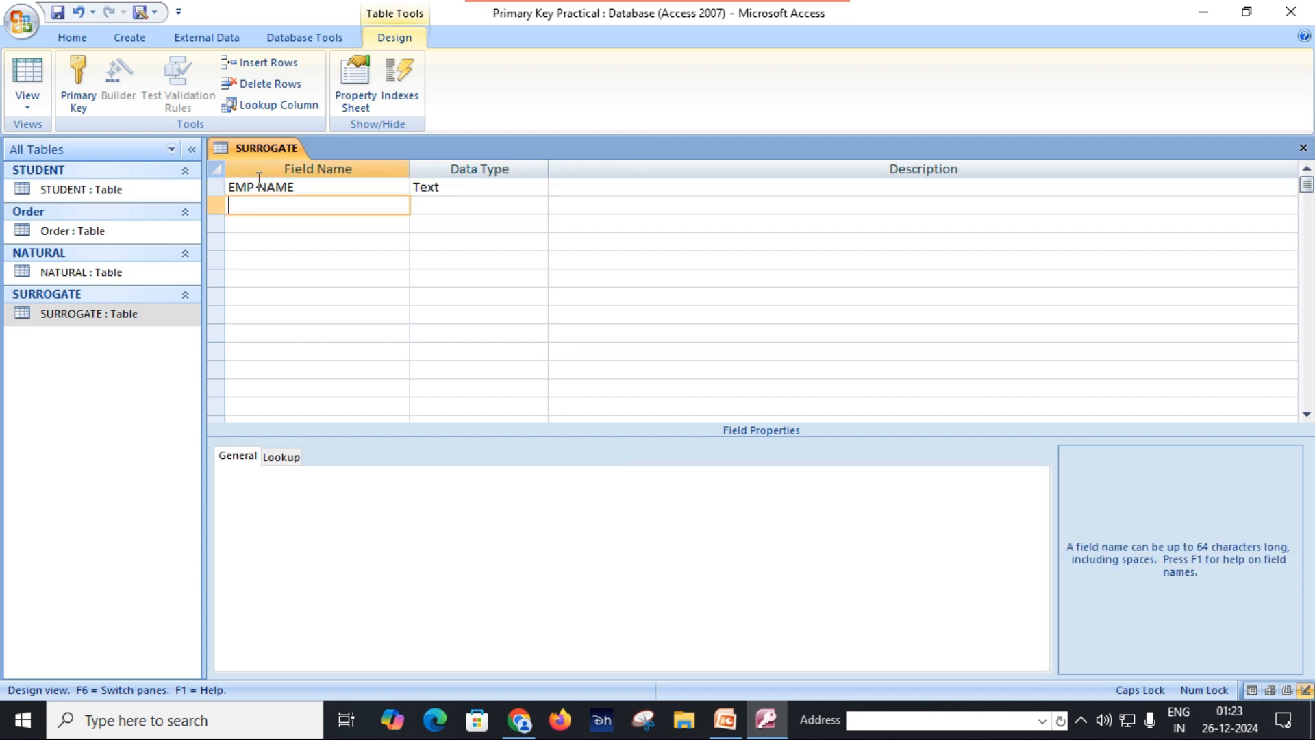
{"action": "type", "text": "DESIGNATION"}
{"action": "key", "text": "Tab"}
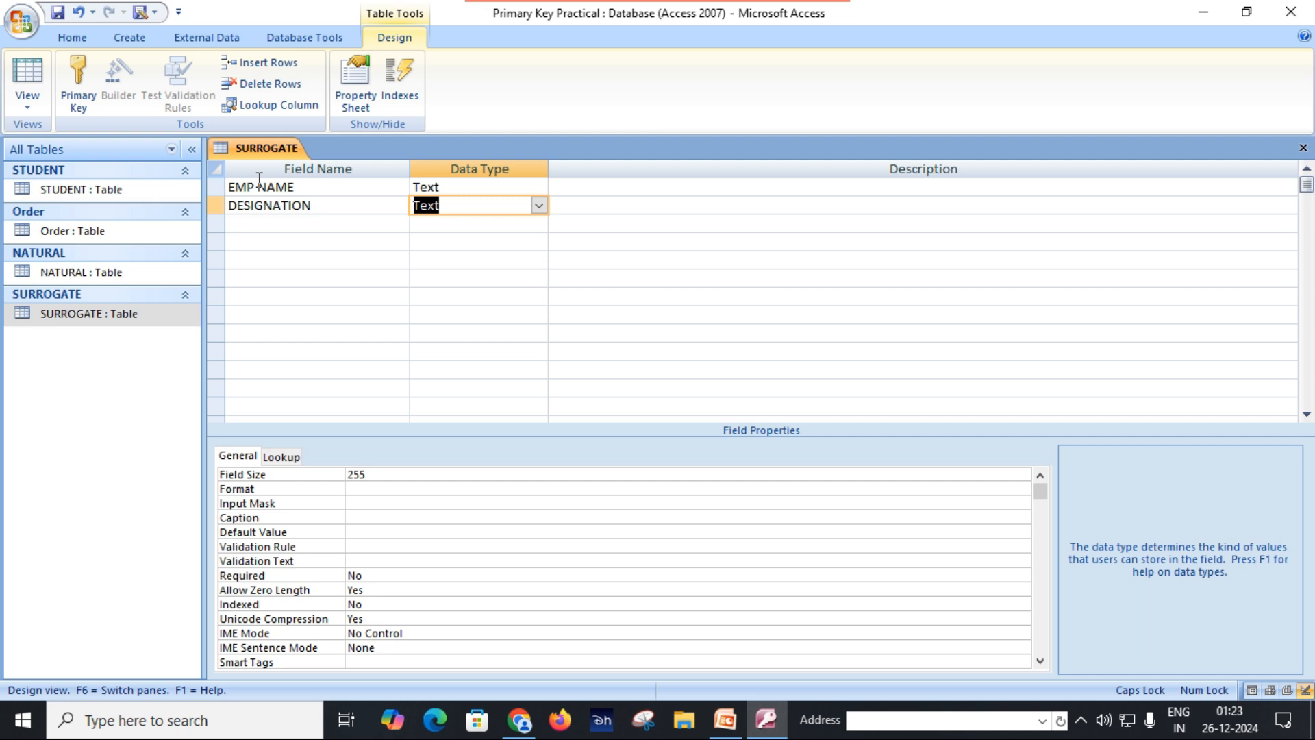
{"action": "left_click", "coordinate": [59, 14]}
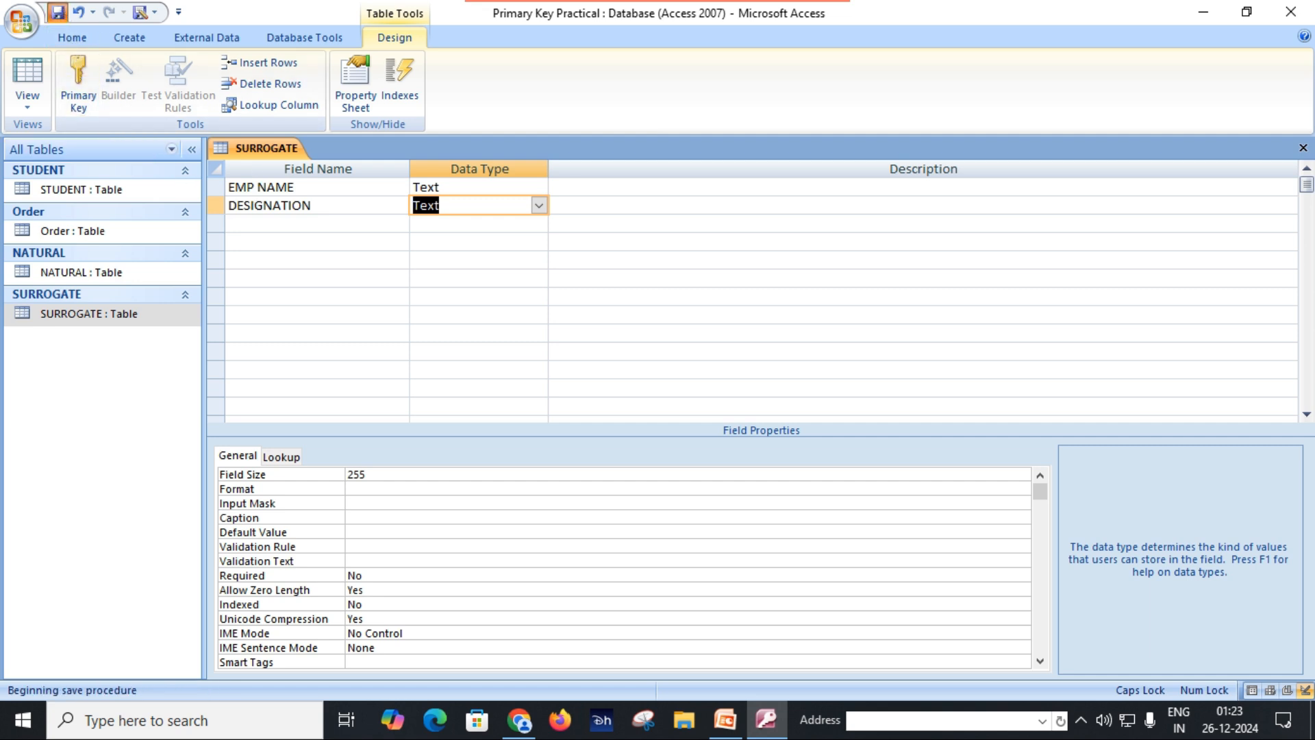
{"action": "left_click", "coordinate": [1304, 148]}
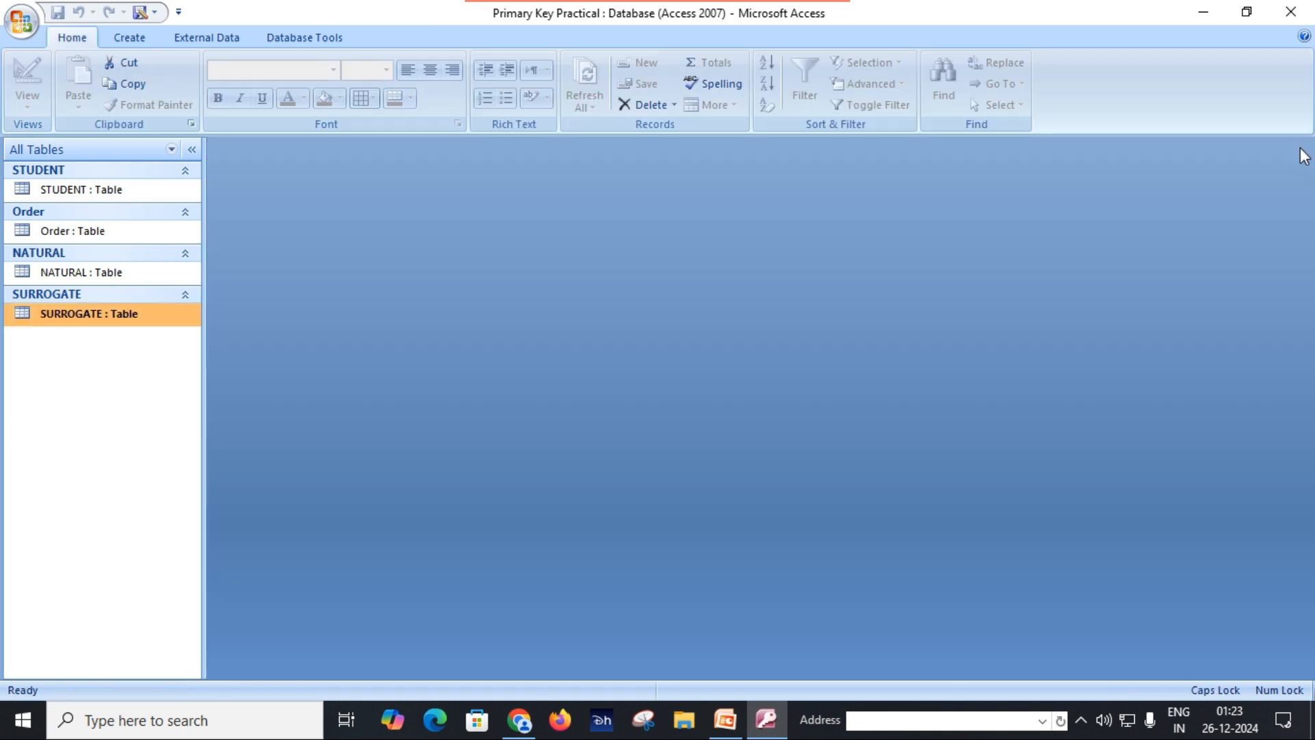
Step: Open SURROGATE in Datasheet View, fit the DESIGNATION column, and enter the first record with an employee's name and the designation DIRECTOR
{"action": "double_click", "coordinate": [141, 314]}
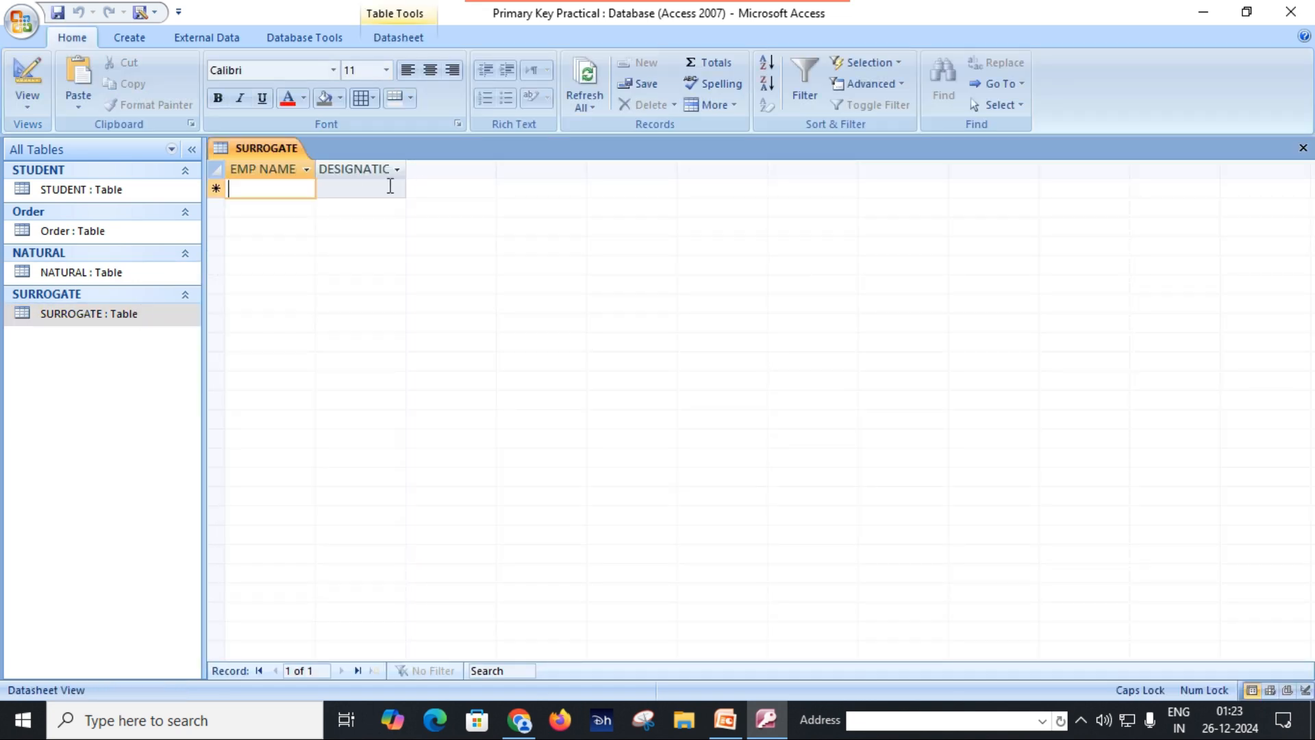
{"action": "double_click", "coordinate": [410, 163]}
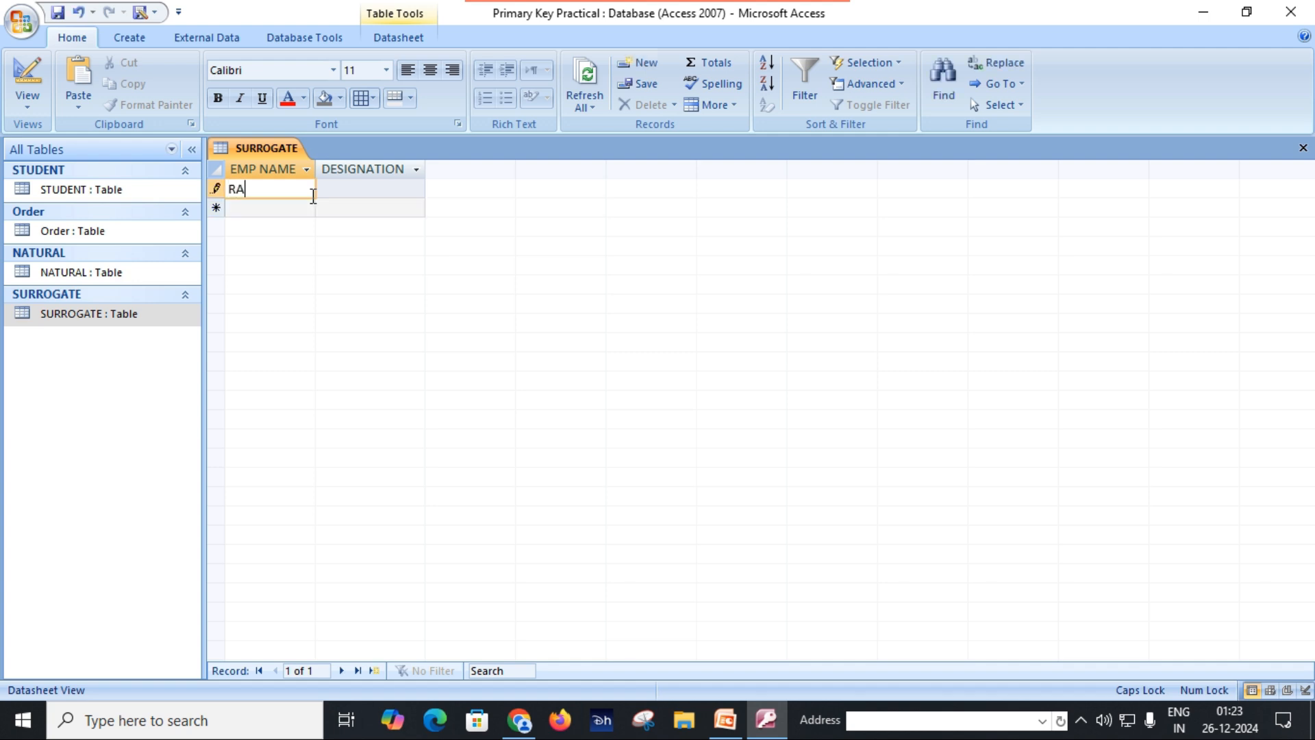
{"action": "key", "text": "Tab"}
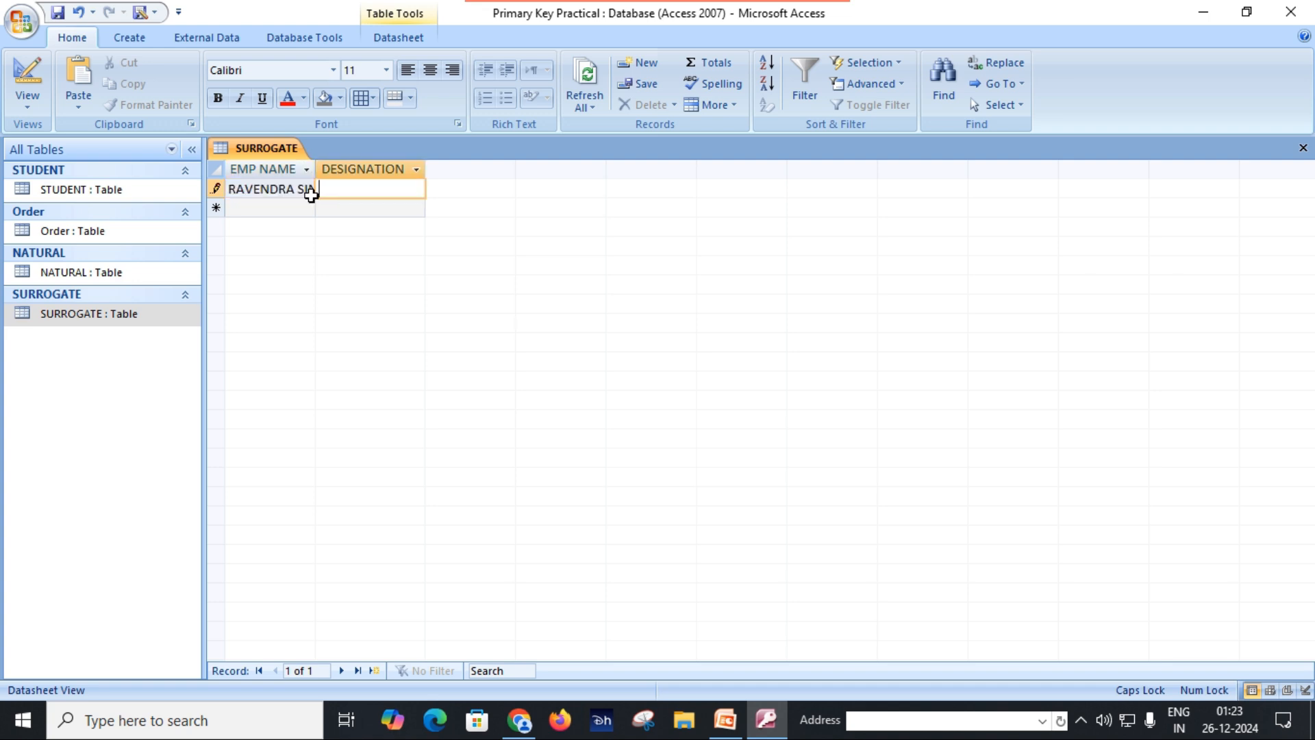
{"action": "type", "text": "DIRECTIOR"}
{"action": "key", "text": "BackSpace"}
{"action": "key", "text": "BackSpace"}
{"action": "key", "text": "BackSpace"}
{"action": "type", "text": "OR"}
{"action": "key", "text": "Tab"}
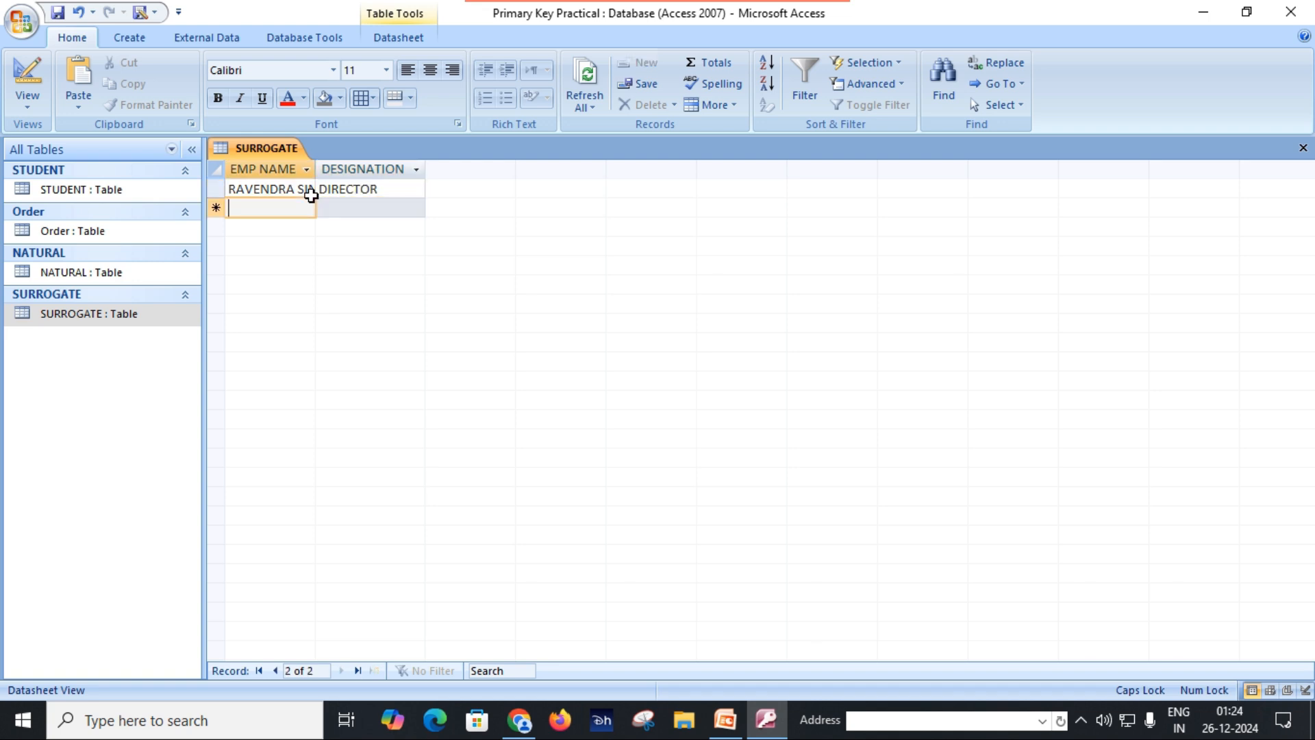
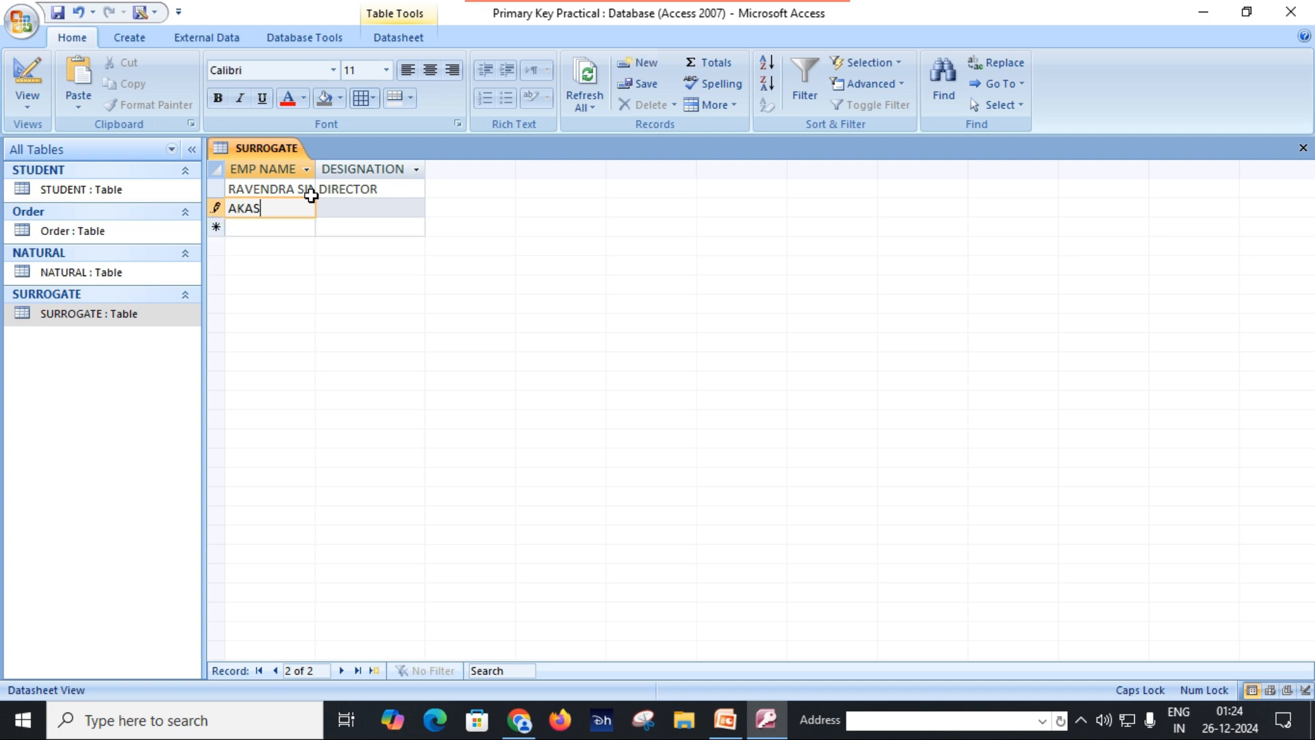
Step: Enter the second record with another employee's name and the designation MANAGER
{"action": "key", "text": "Tab"}
{"action": "type", "text": "MANAGER"}
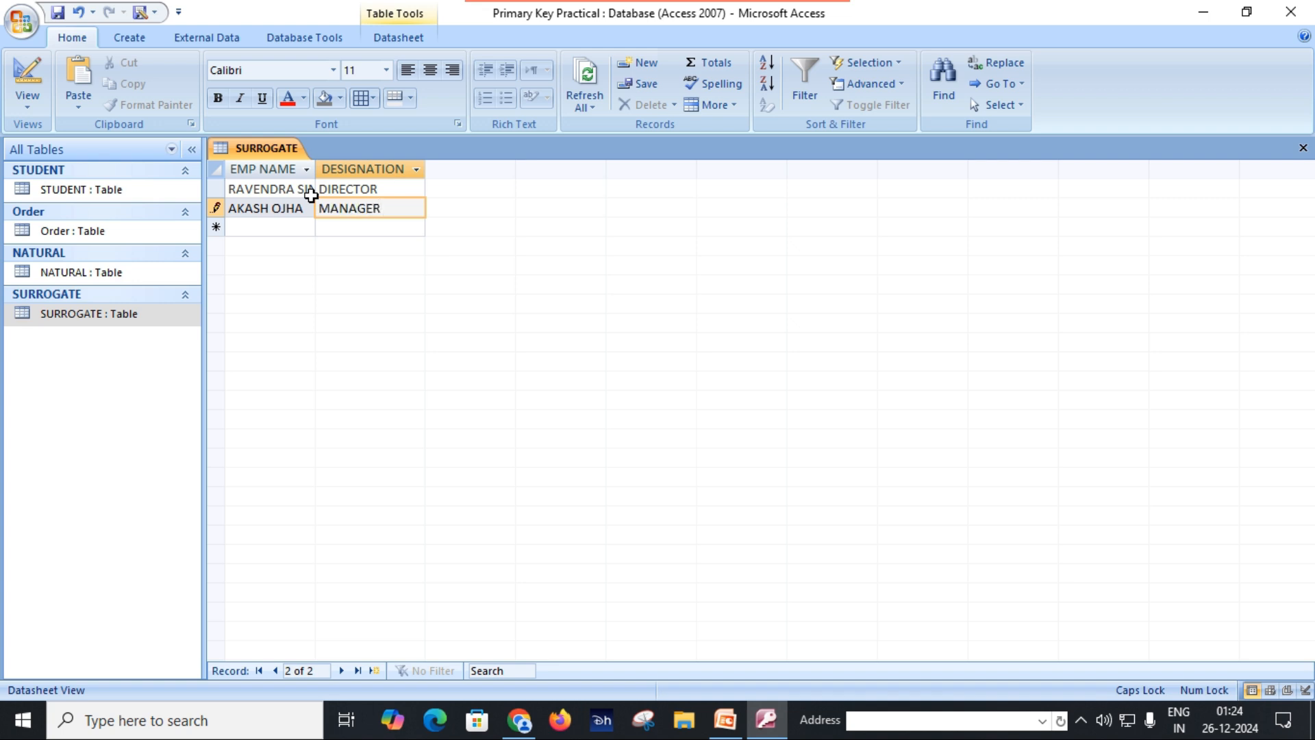
{"action": "key", "text": "Tab"}
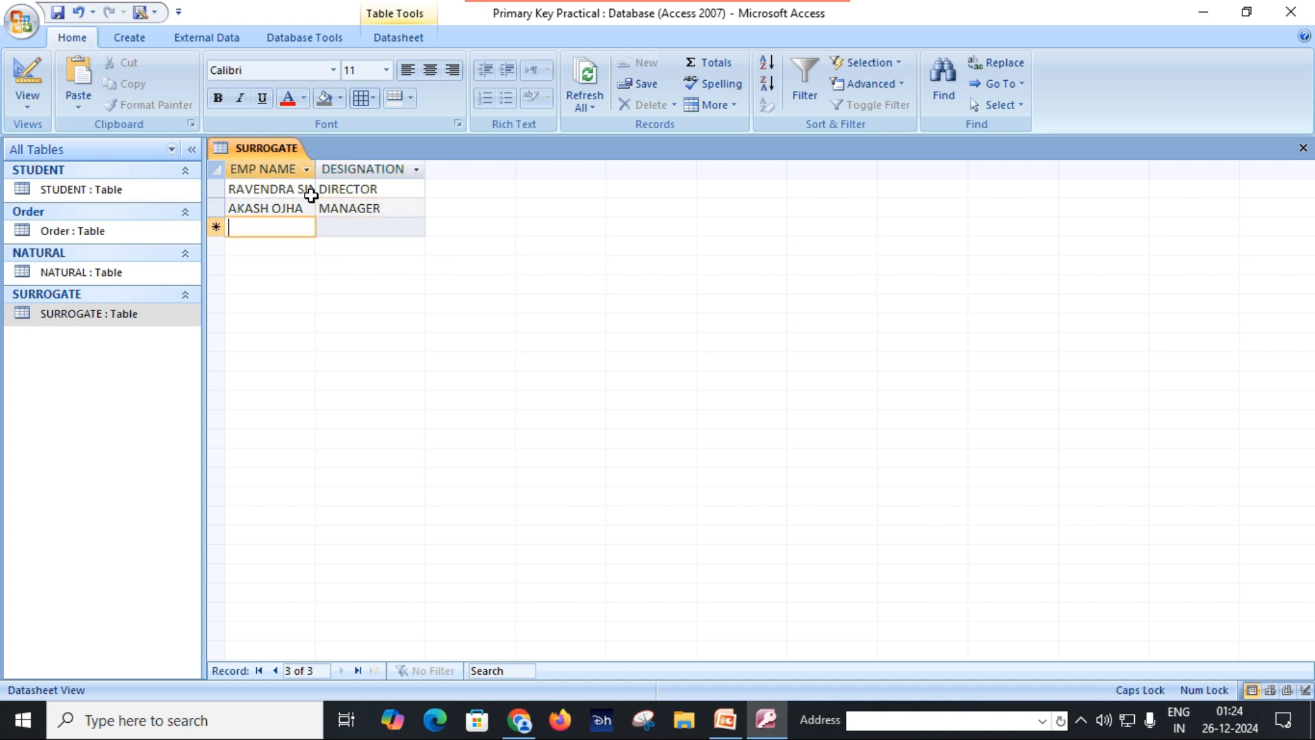
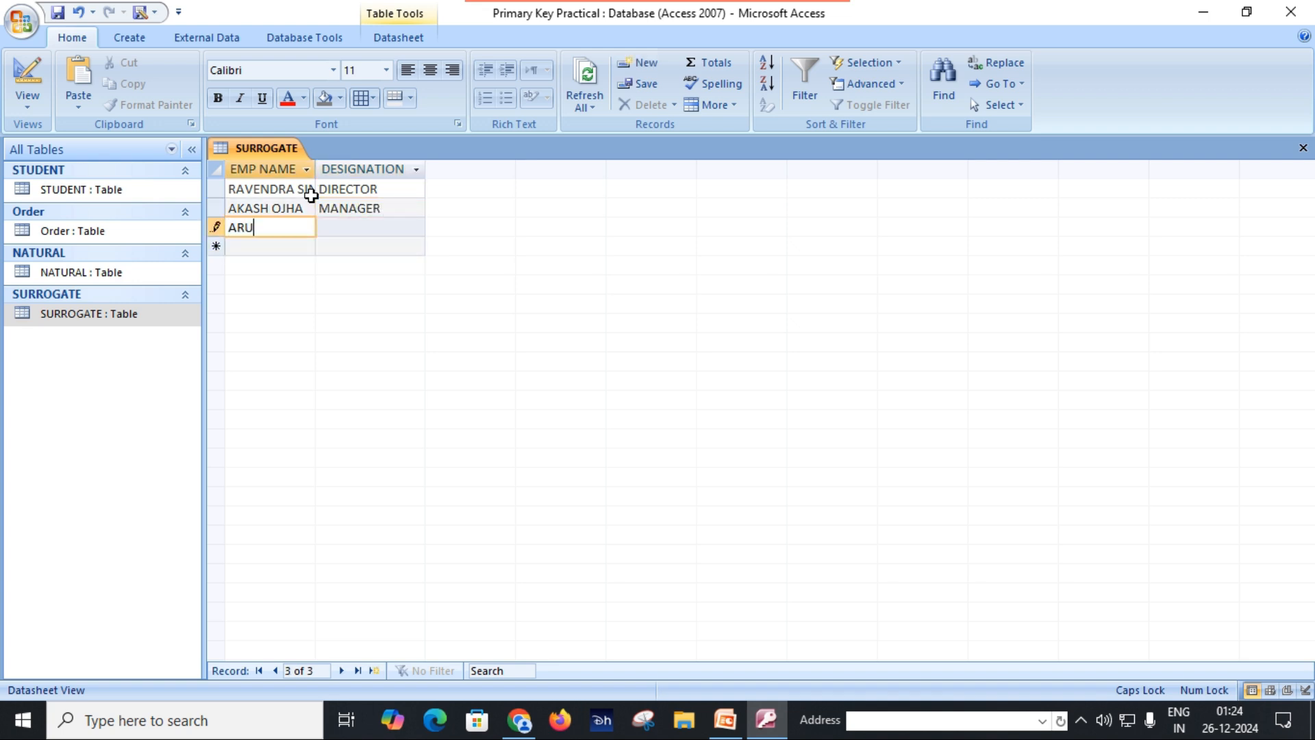
Step: Enter the third record with a new employee's name and the designation TL
{"action": "key", "text": "Tab"}
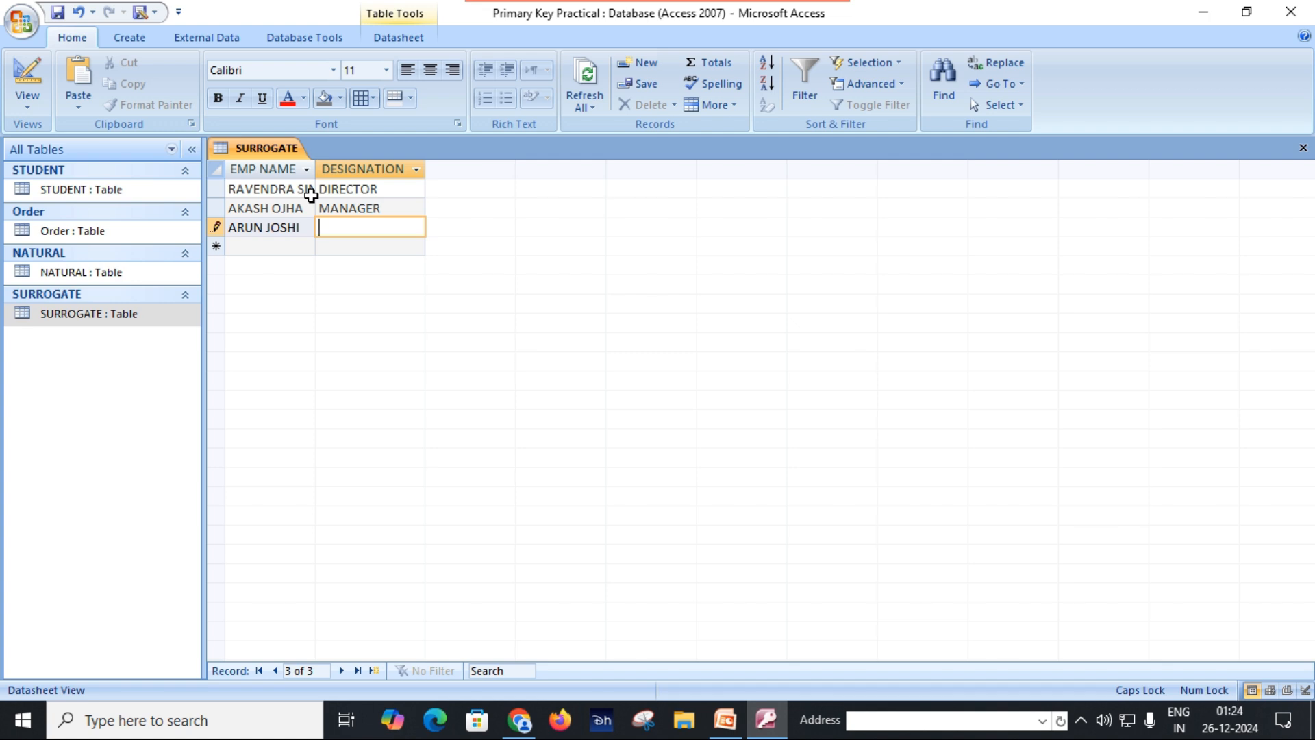
{"action": "type", "text": "TL"}
{"action": "key", "text": "Return"}
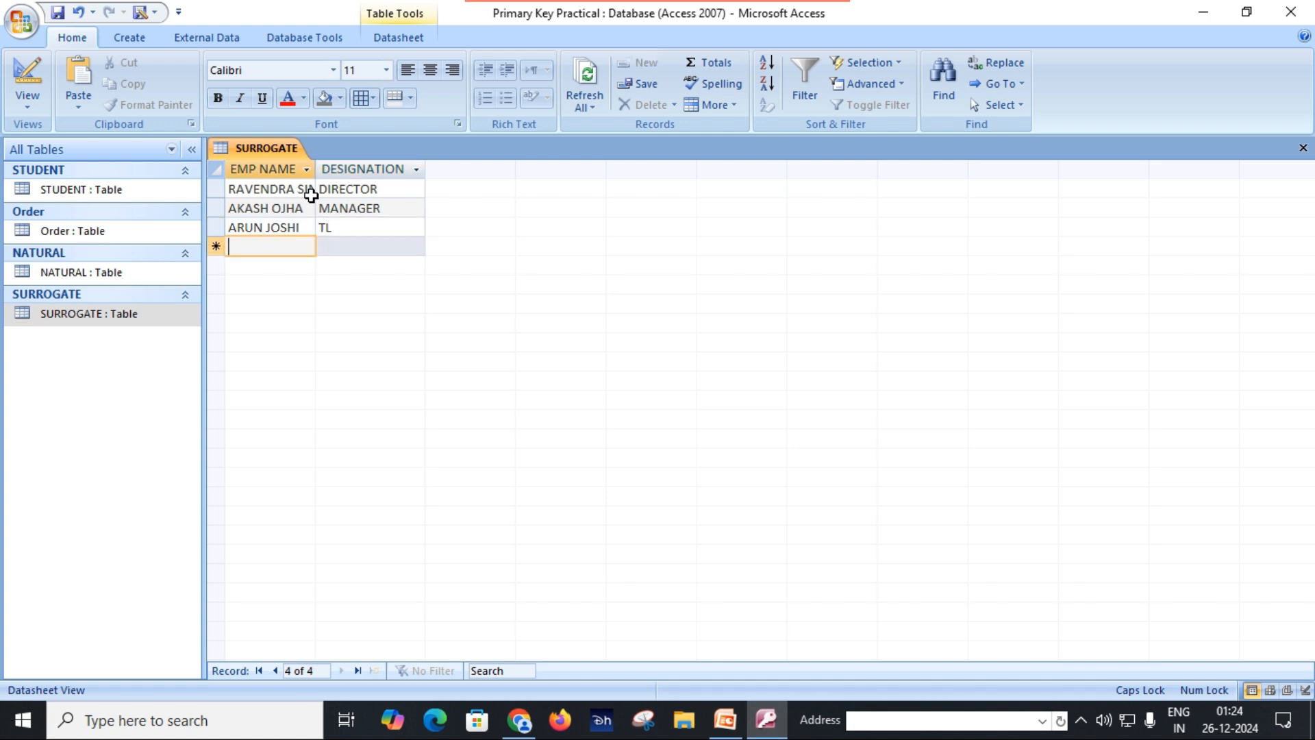
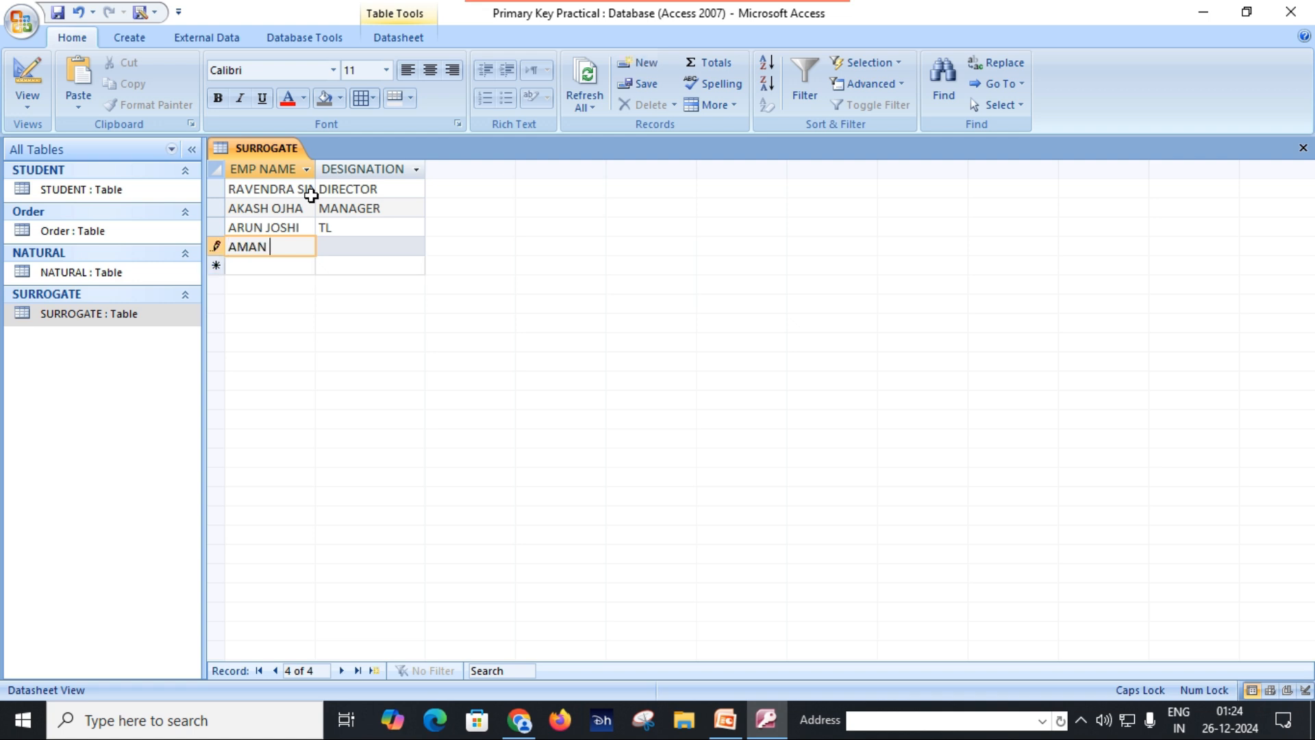
Step: Enter the fourth record with an employee's name and the designation PROJECT MANAGER, and fit the EMP NAME column to its contents
{"action": "key", "text": "Tab"}
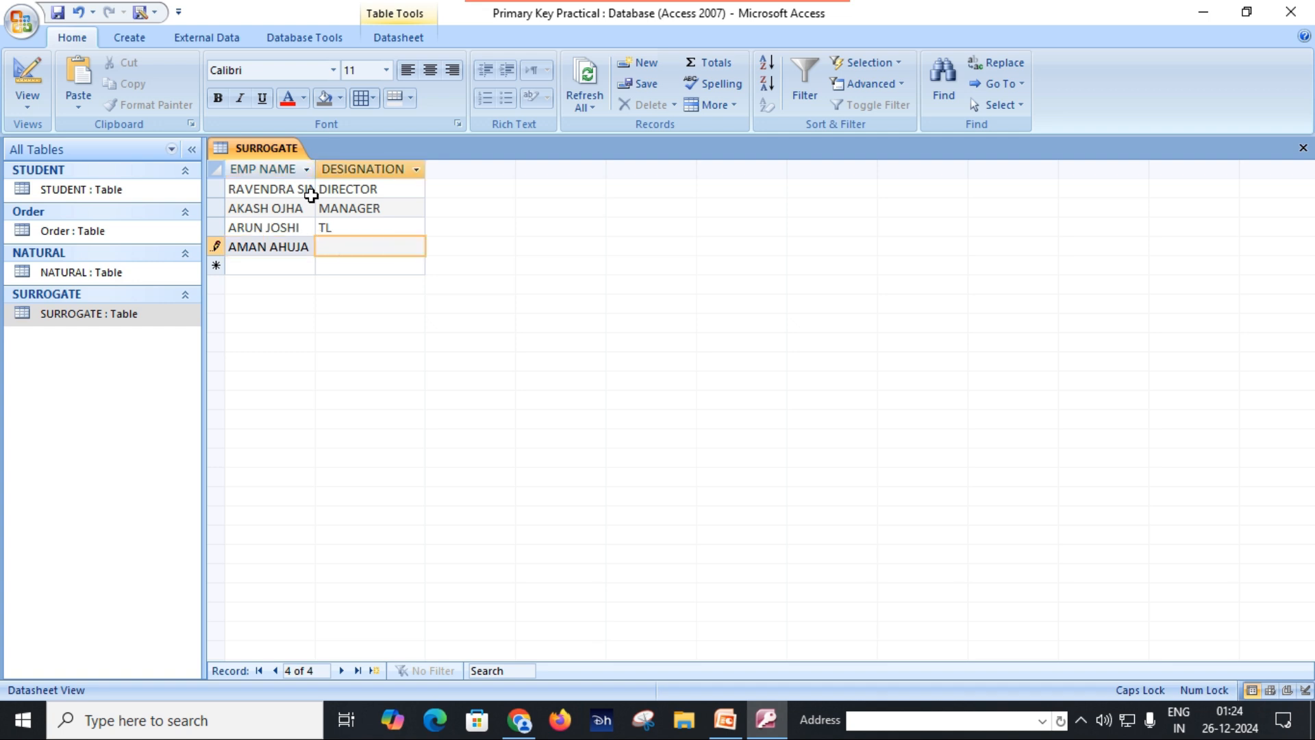
{"action": "type", "text": "PROJECT"}
{"action": "type", "text": " MANAGER"}
{"action": "key", "text": "Tab"}
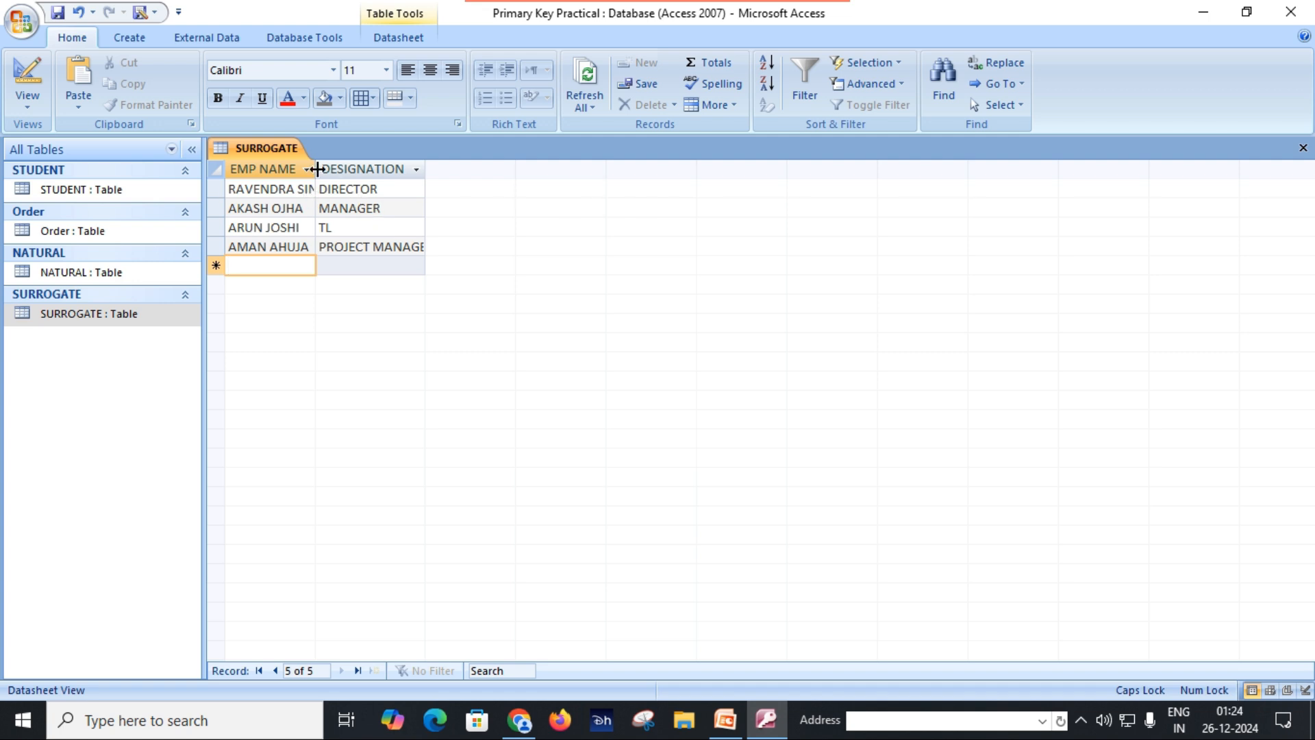
{"action": "double_click", "coordinate": [315, 168]}
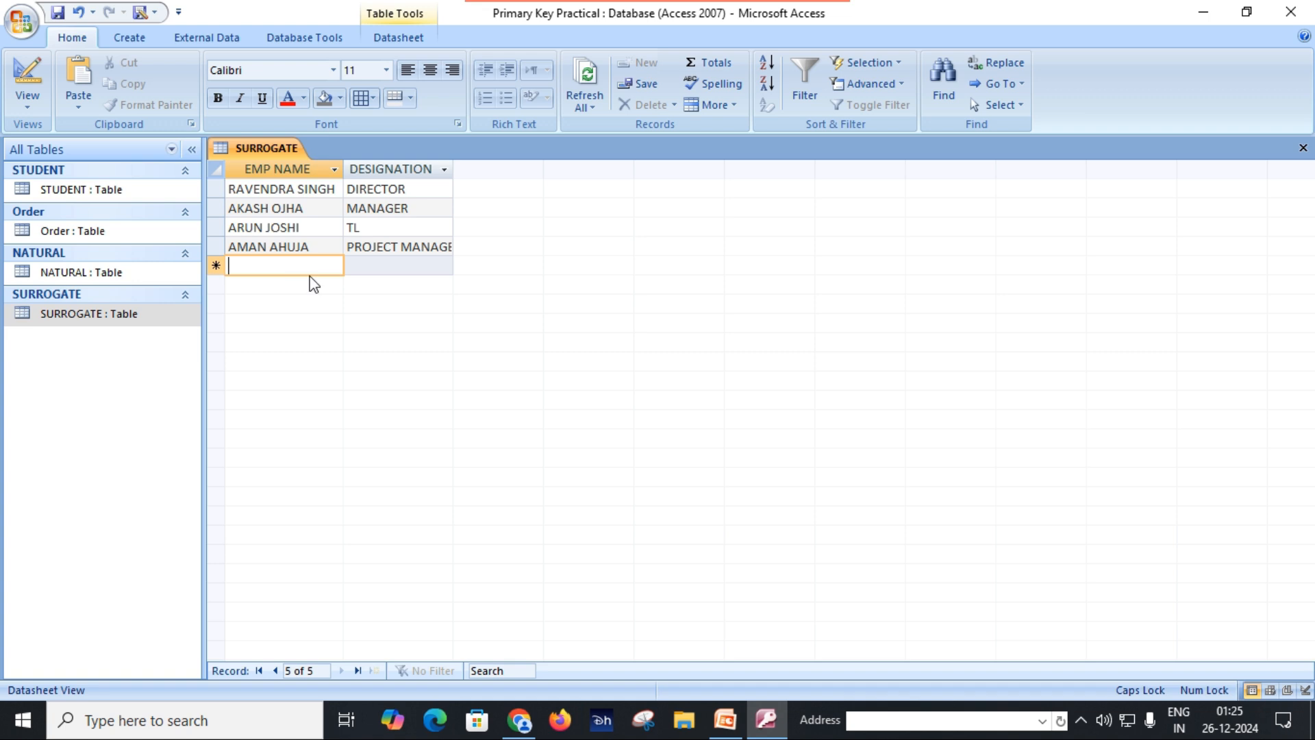
Step: Enter a fifth record repeating the third record's employee name with the designation GUARD, and save the table
{"action": "key", "text": "Tab"}
{"action": "type", "text": "GUARD"}
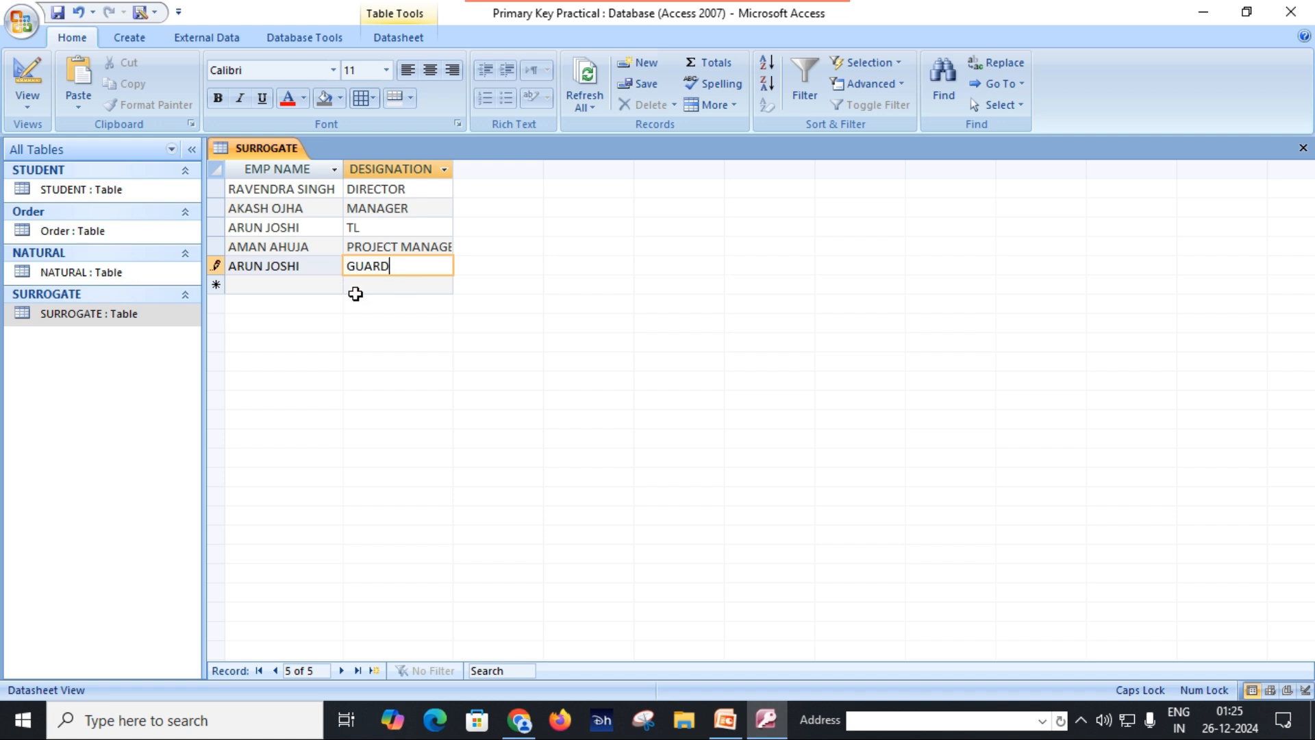
{"action": "left_click", "coordinate": [306, 265]}
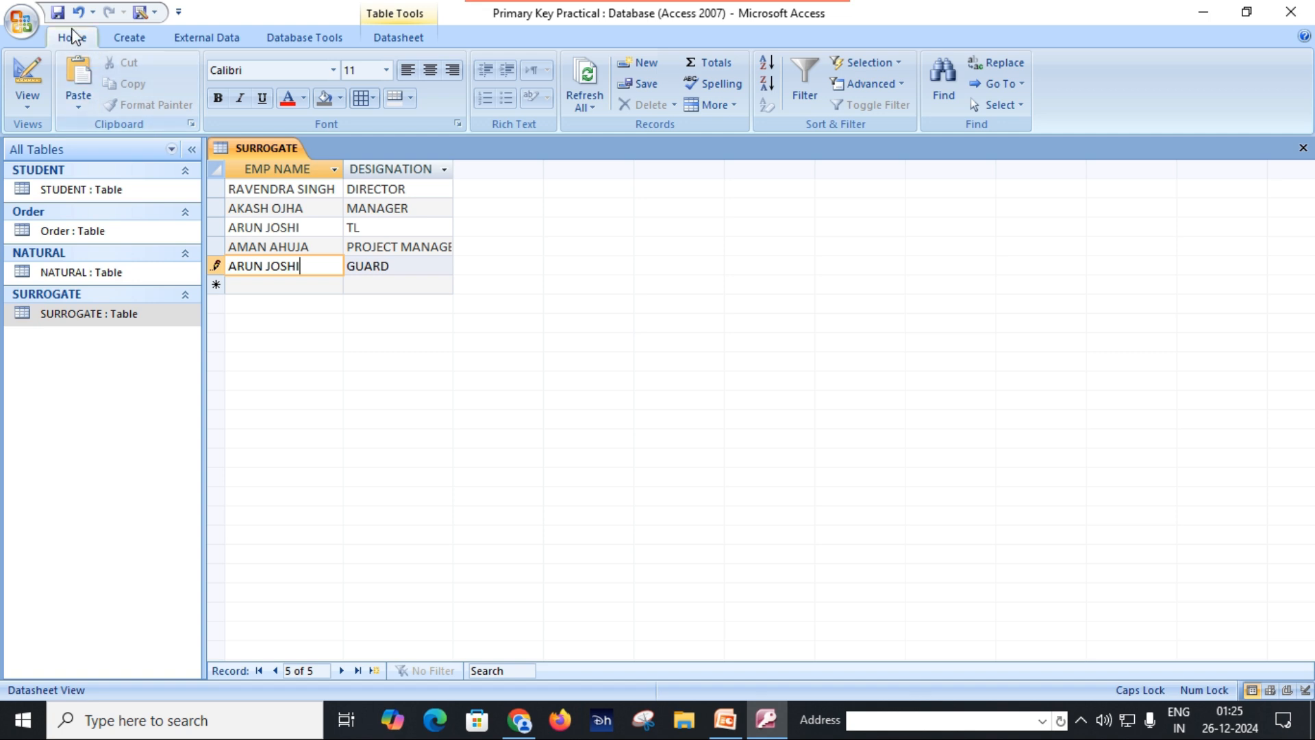
{"action": "left_click", "coordinate": [59, 13]}
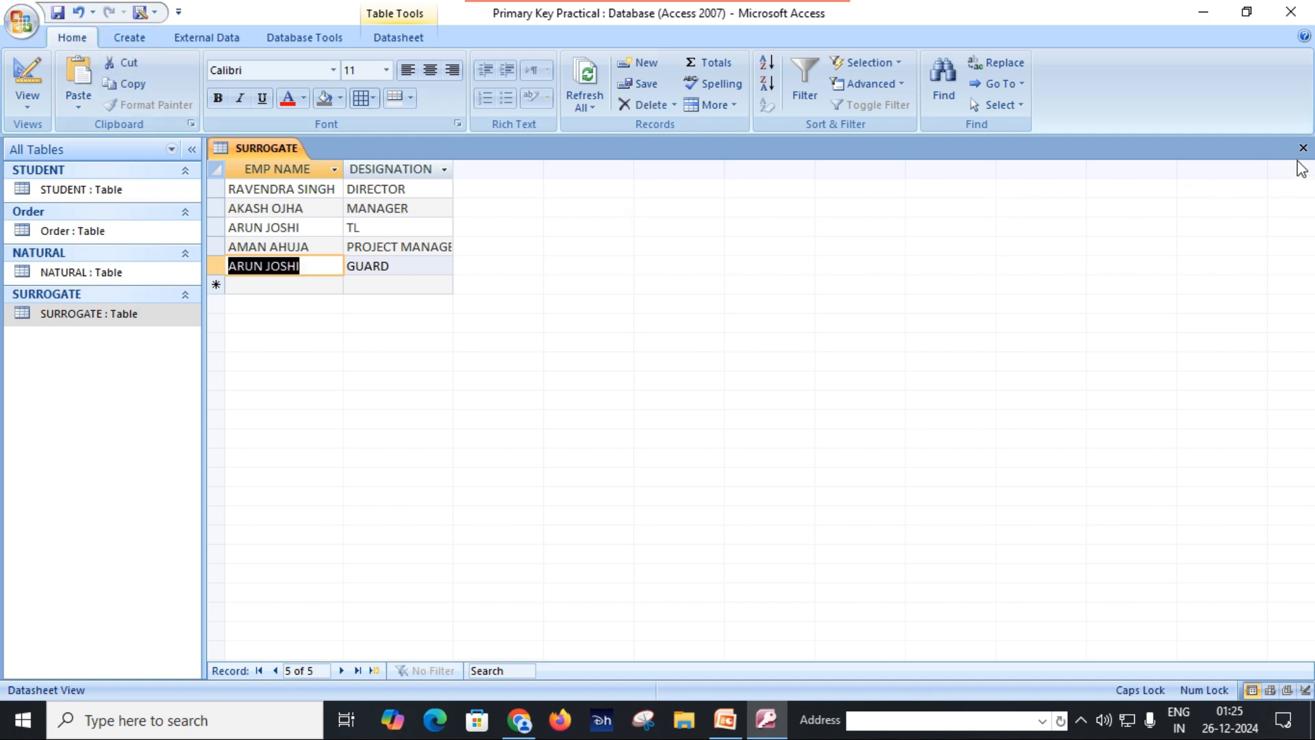
Step: Add an EMP RECORD field with the AutoNumber data type in SURROGATE's Design View, and save and close the table
{"action": "left_click", "coordinate": [130, 323]}
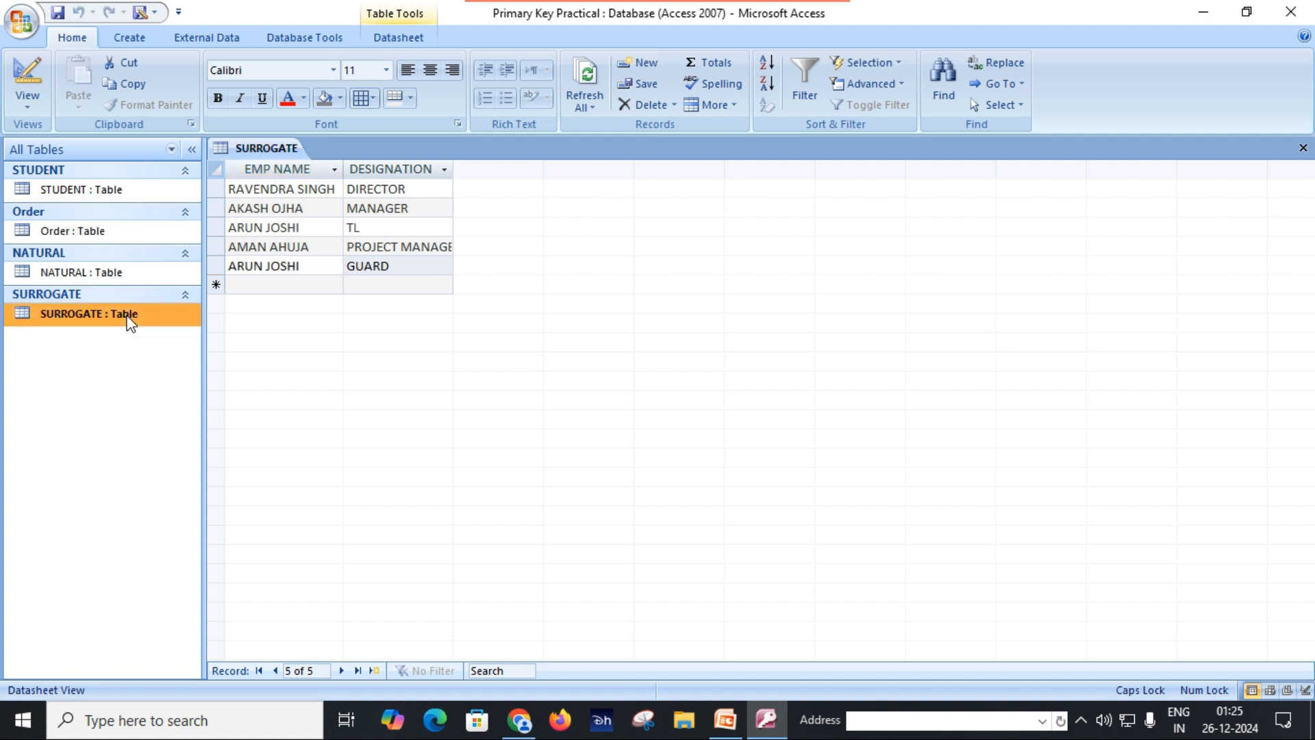
{"action": "left_click", "coordinate": [27, 100]}
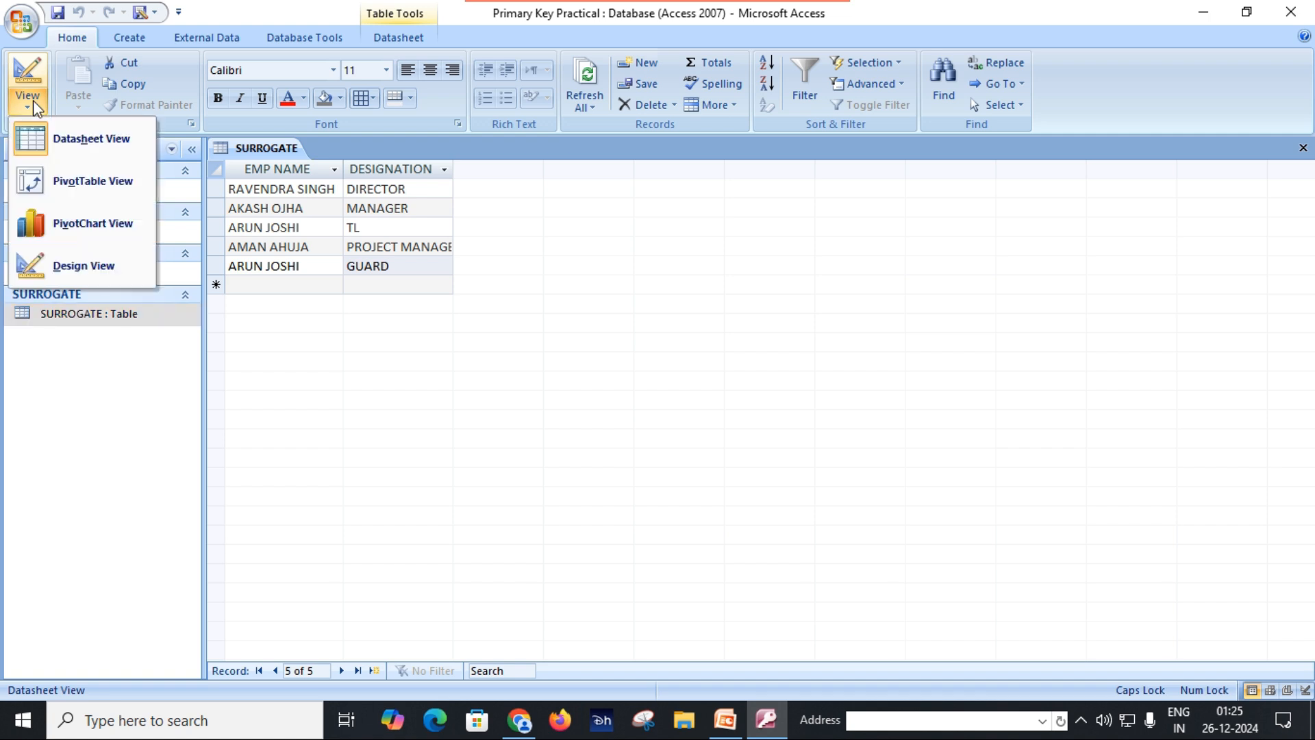
{"action": "left_click", "coordinate": [92, 262]}
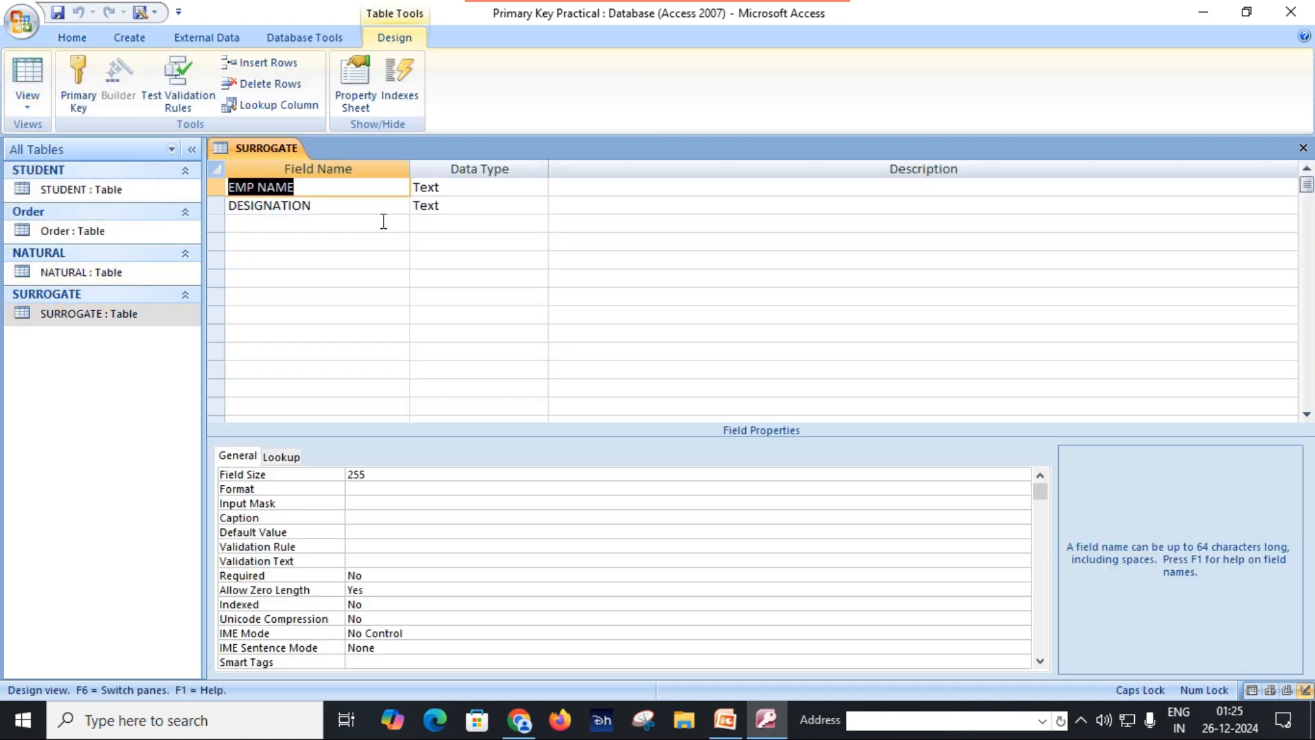
{"action": "left_click", "coordinate": [308, 224]}
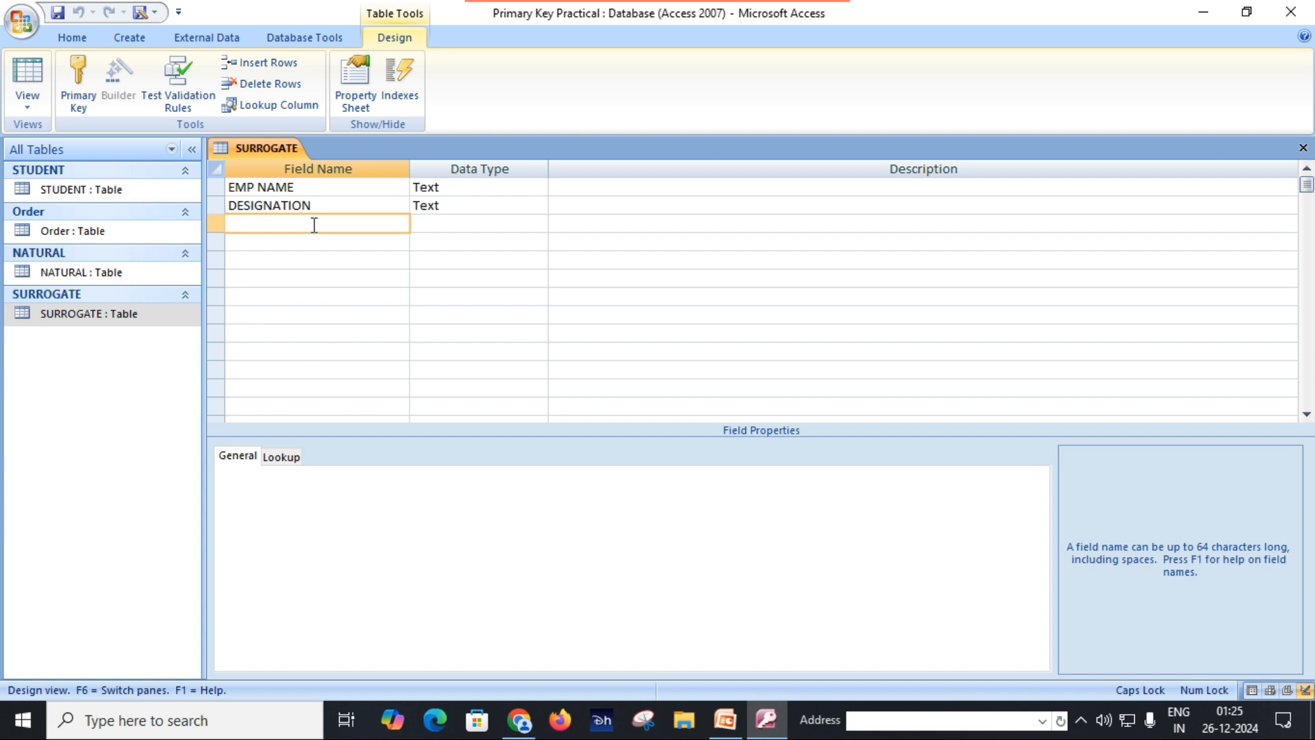
{"action": "type", "text": "EMP"}
{"action": "key", "text": "BackSpace"}
{"action": "type", "text": "ECORD"}
{"action": "key", "text": "Tab"}
{"action": "type", "text": "AU"}
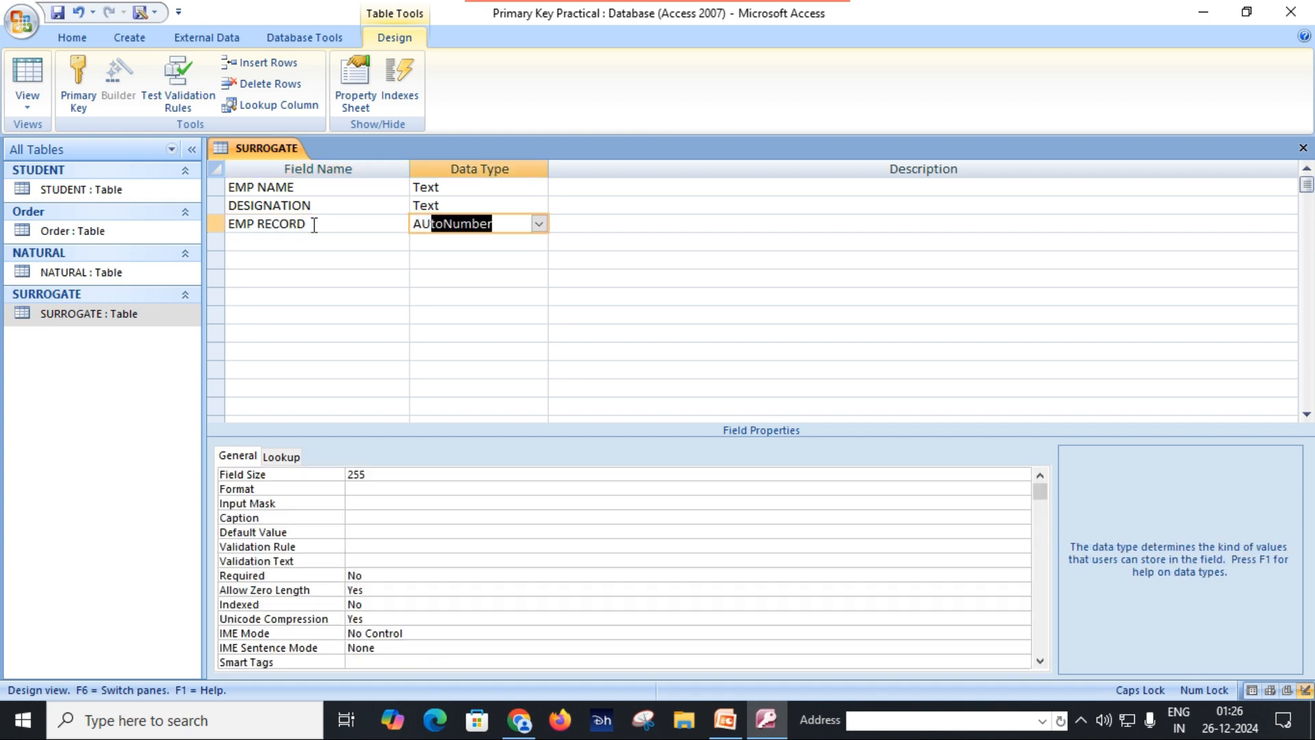
{"action": "key", "text": "Tab"}
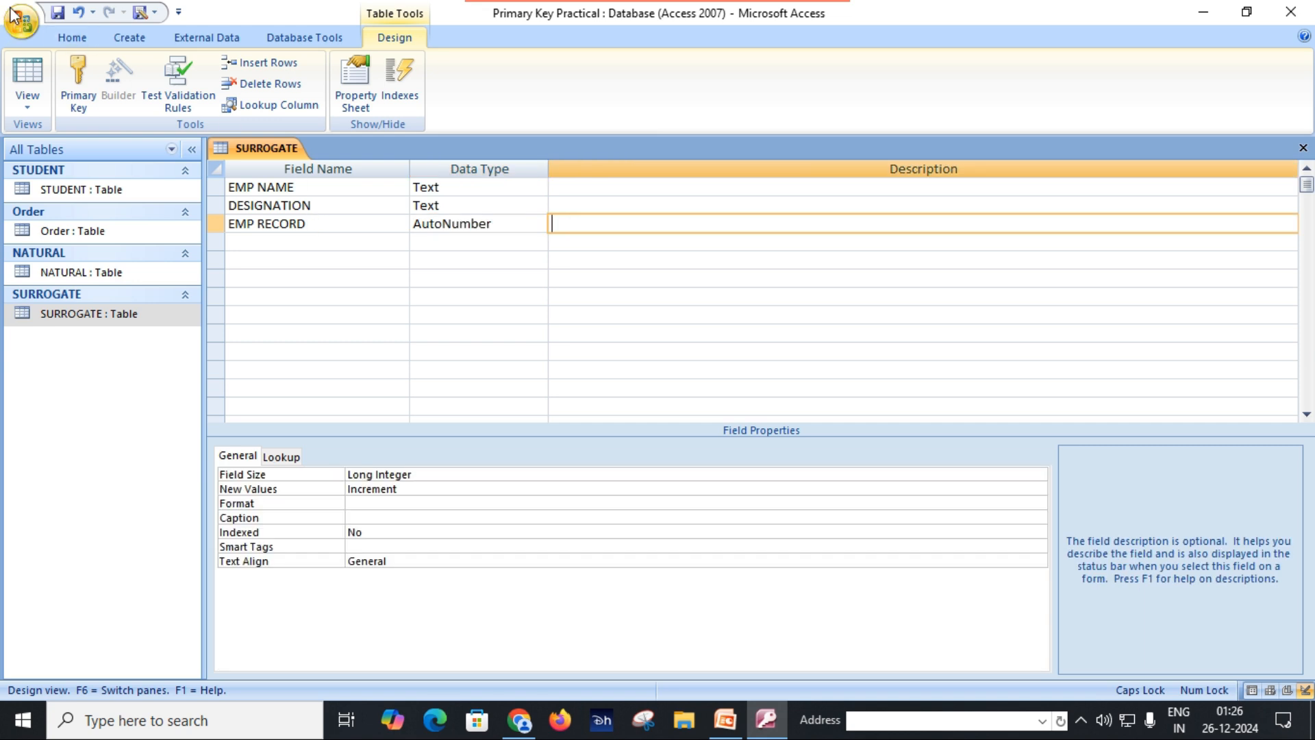
{"action": "left_click", "coordinate": [65, 13]}
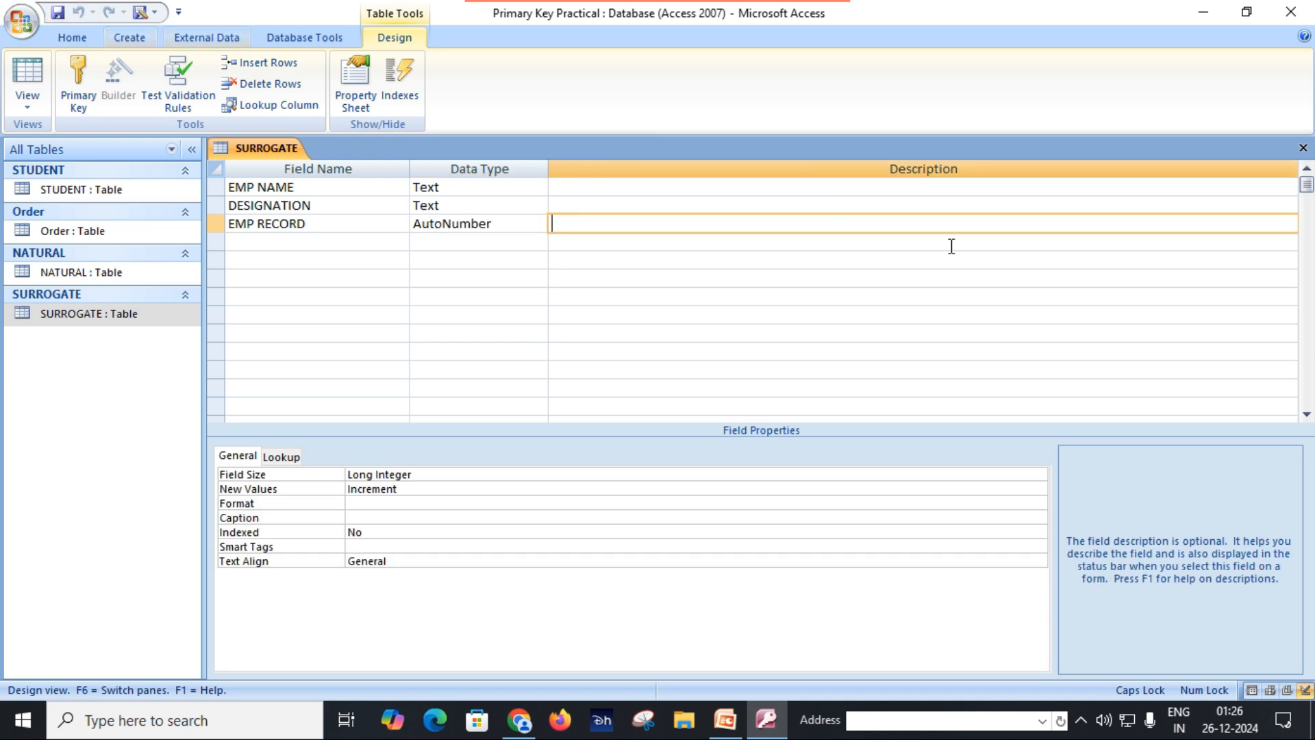
{"action": "left_click", "coordinate": [1303, 148]}
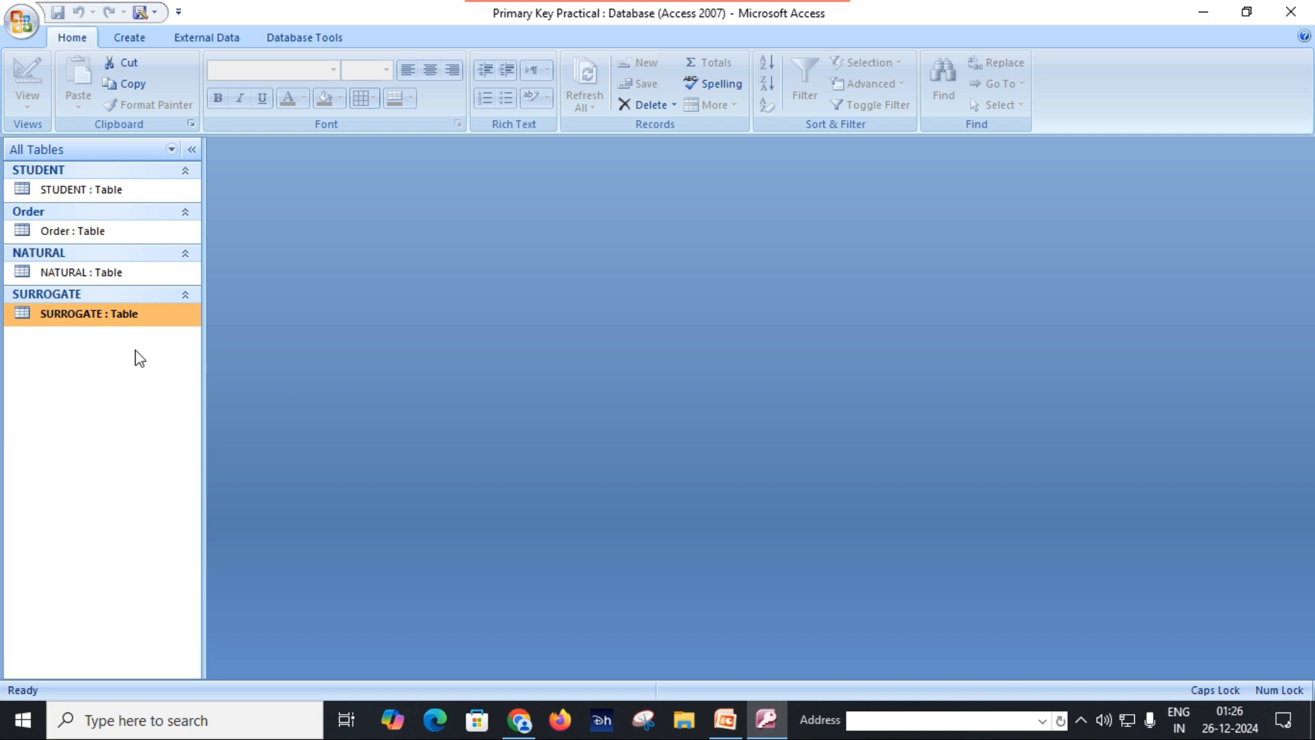
Step: Open the SURROGATE table in Datasheet View and fit the EMP RECORD column to its contents
{"action": "double_click", "coordinate": [128, 320]}
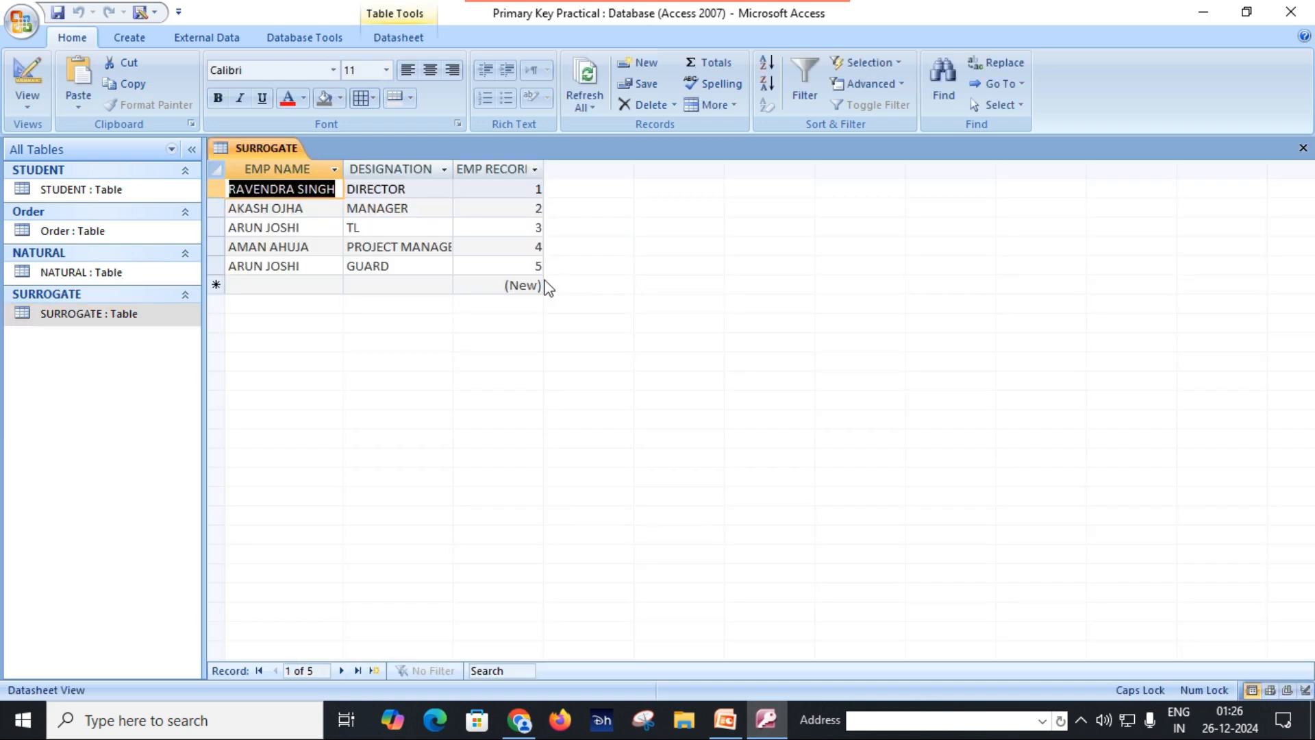
{"action": "double_click", "coordinate": [541, 170]}
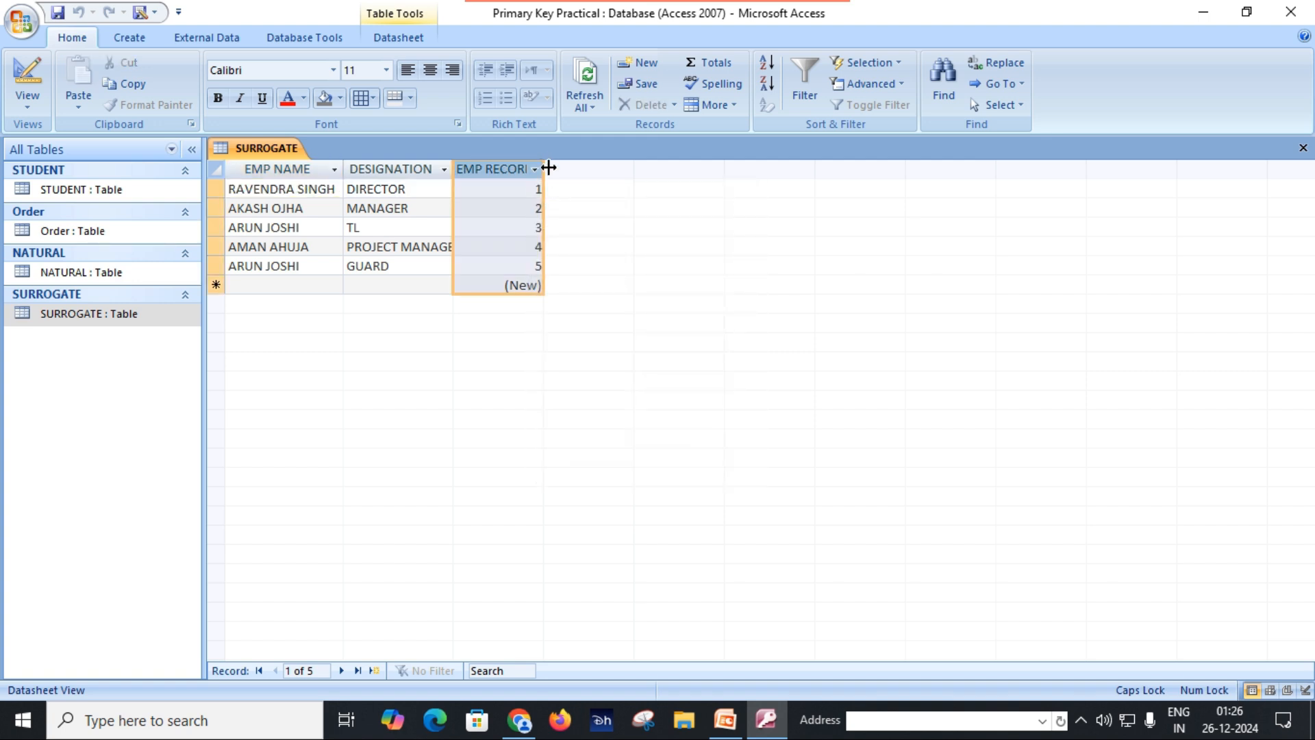
{"action": "double_click", "coordinate": [548, 167]}
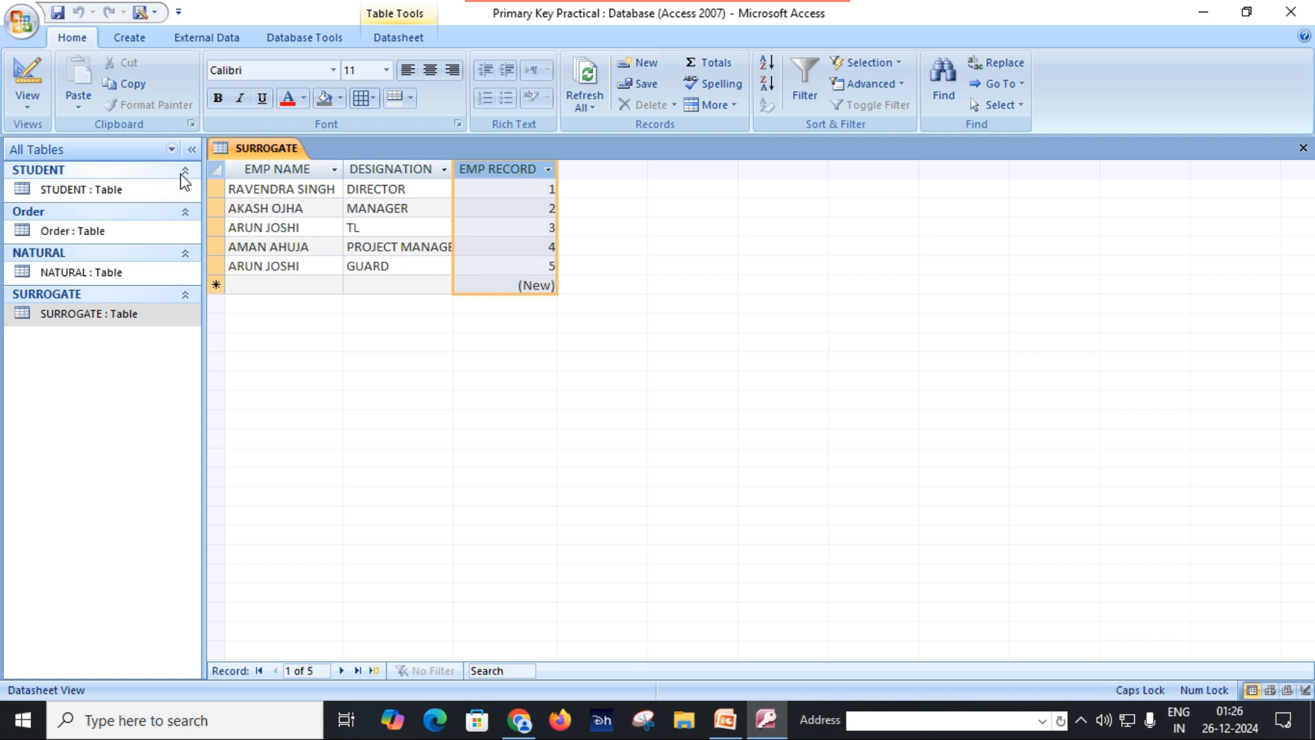
Step: Open the SURROGATE table in Design View and set the EMP RECORD field as its primary key
{"action": "left_click", "coordinate": [143, 319]}
{"action": "right_click", "coordinate": [143, 319]}
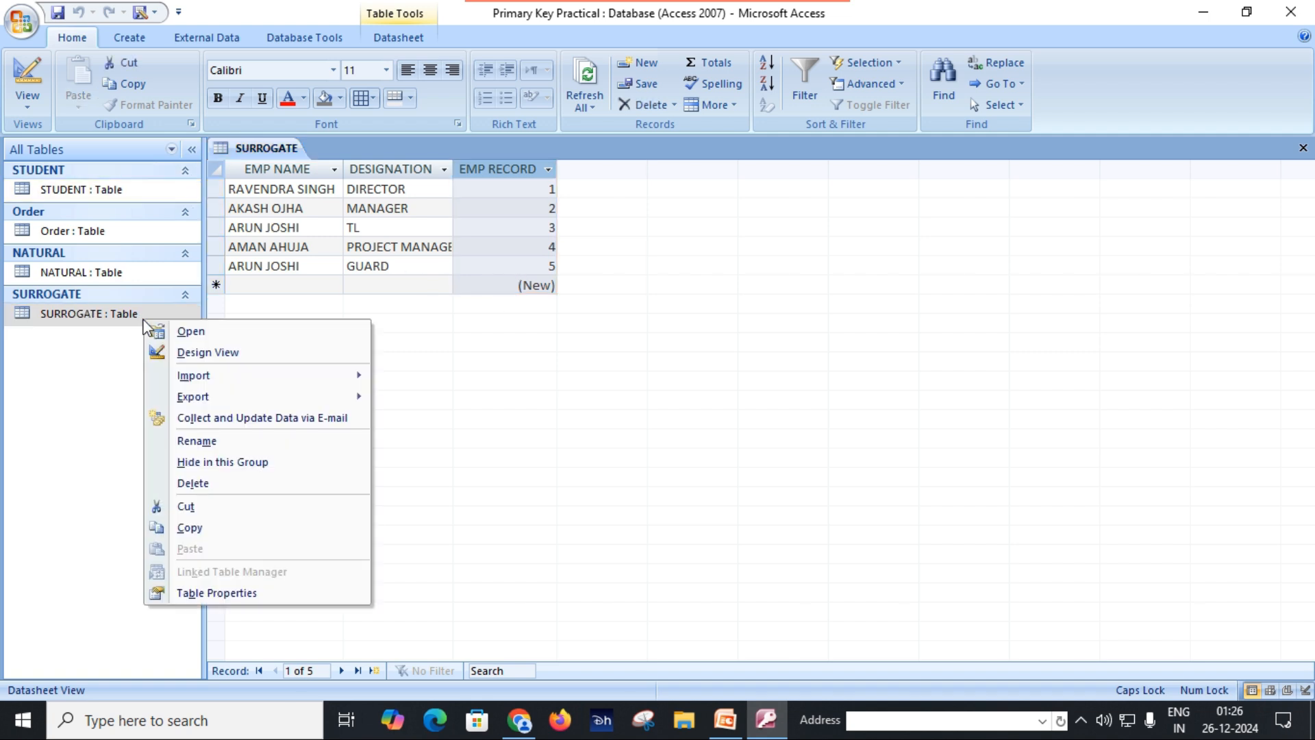
{"action": "left_click", "coordinate": [180, 354]}
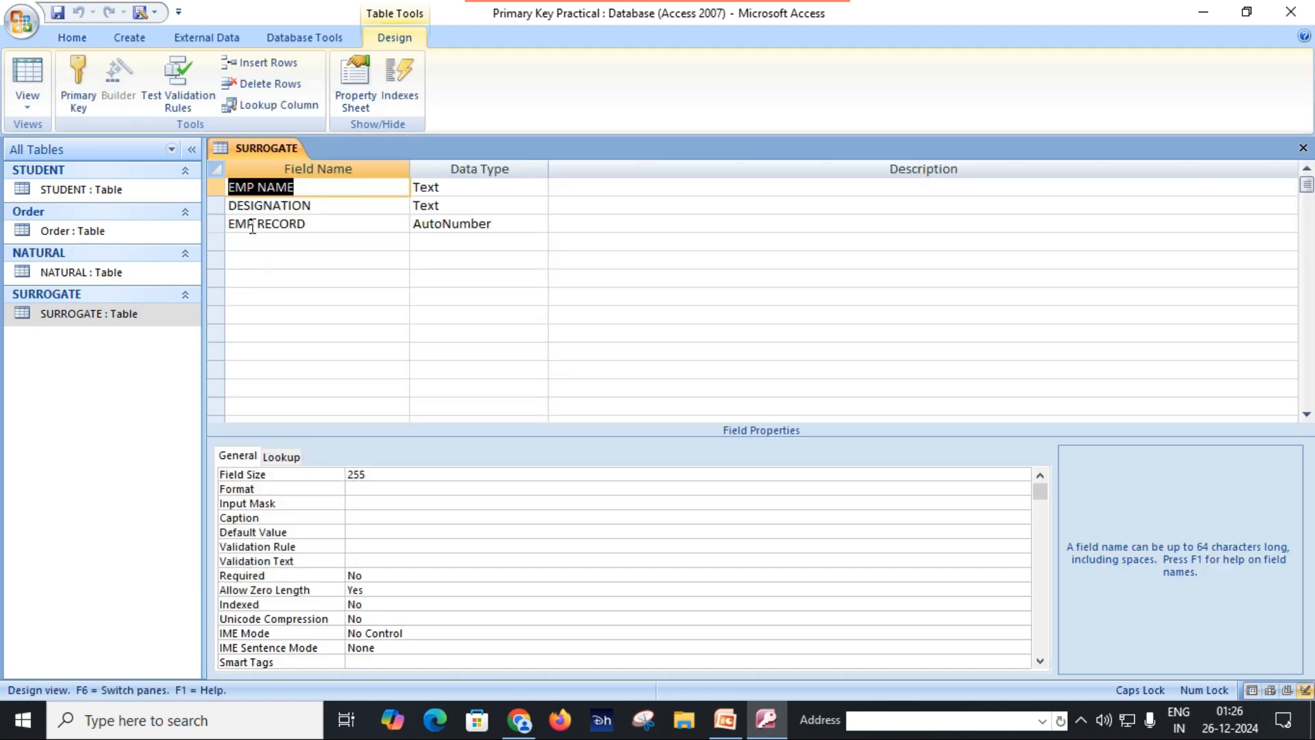
{"action": "left_click", "coordinate": [217, 224]}
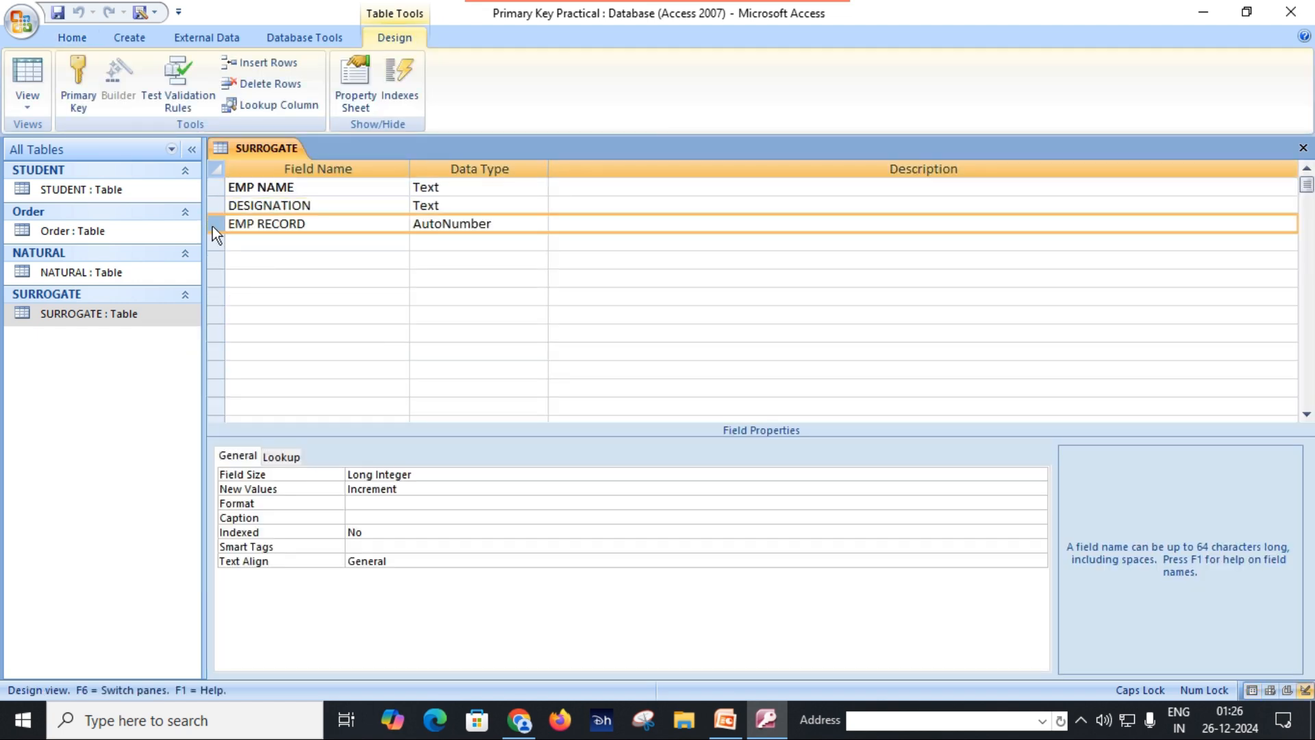
{"action": "left_click", "coordinate": [79, 102]}
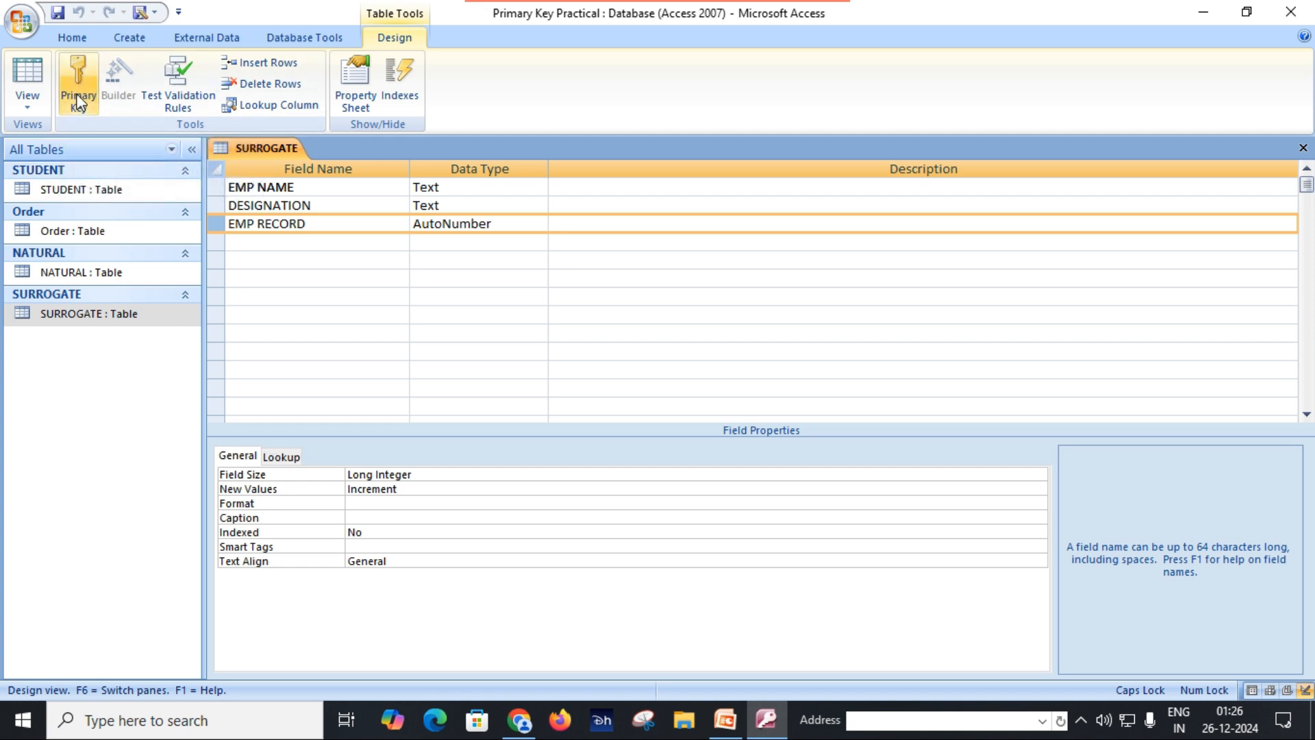
{"action": "left_click", "coordinate": [81, 78]}
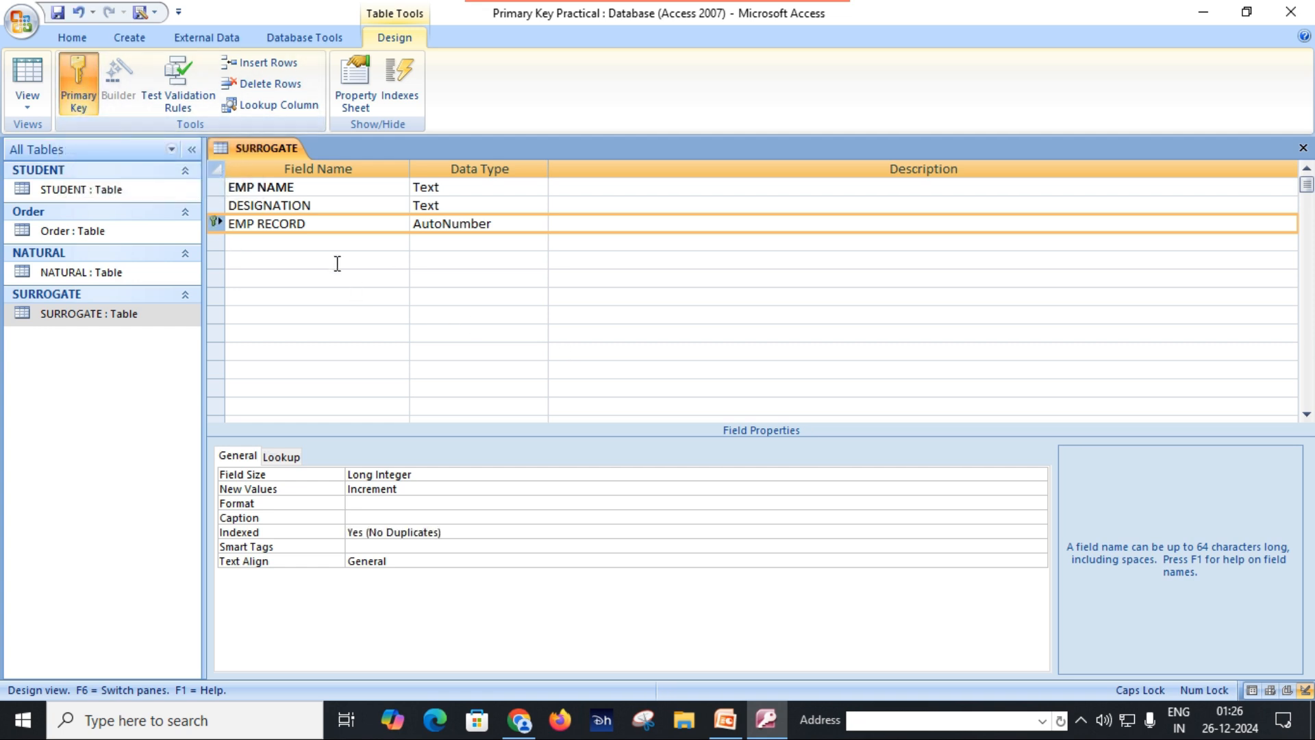
{"action": "left_click", "coordinate": [343, 224]}
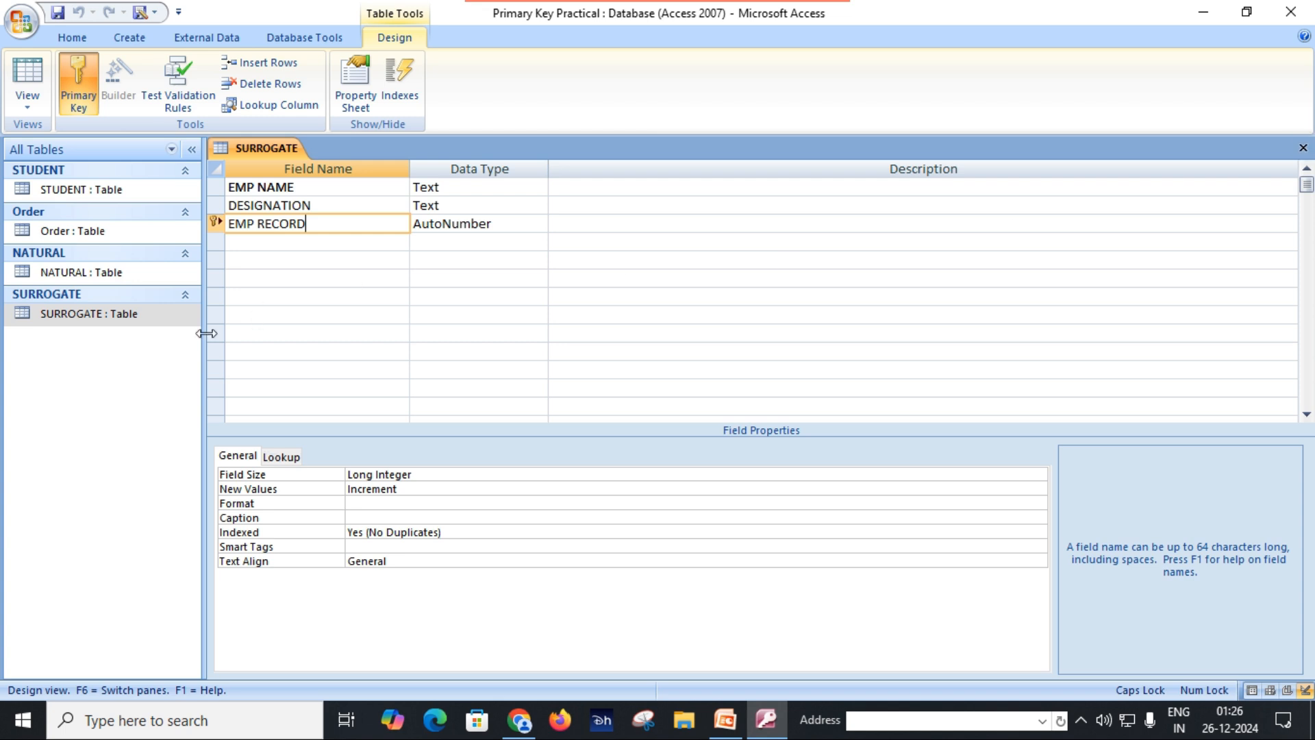
Step: Show the SURROGATE table in Datasheet View and enter a sixth record with an employee's name and the designation OPERATOR
{"action": "double_click", "coordinate": [117, 313]}
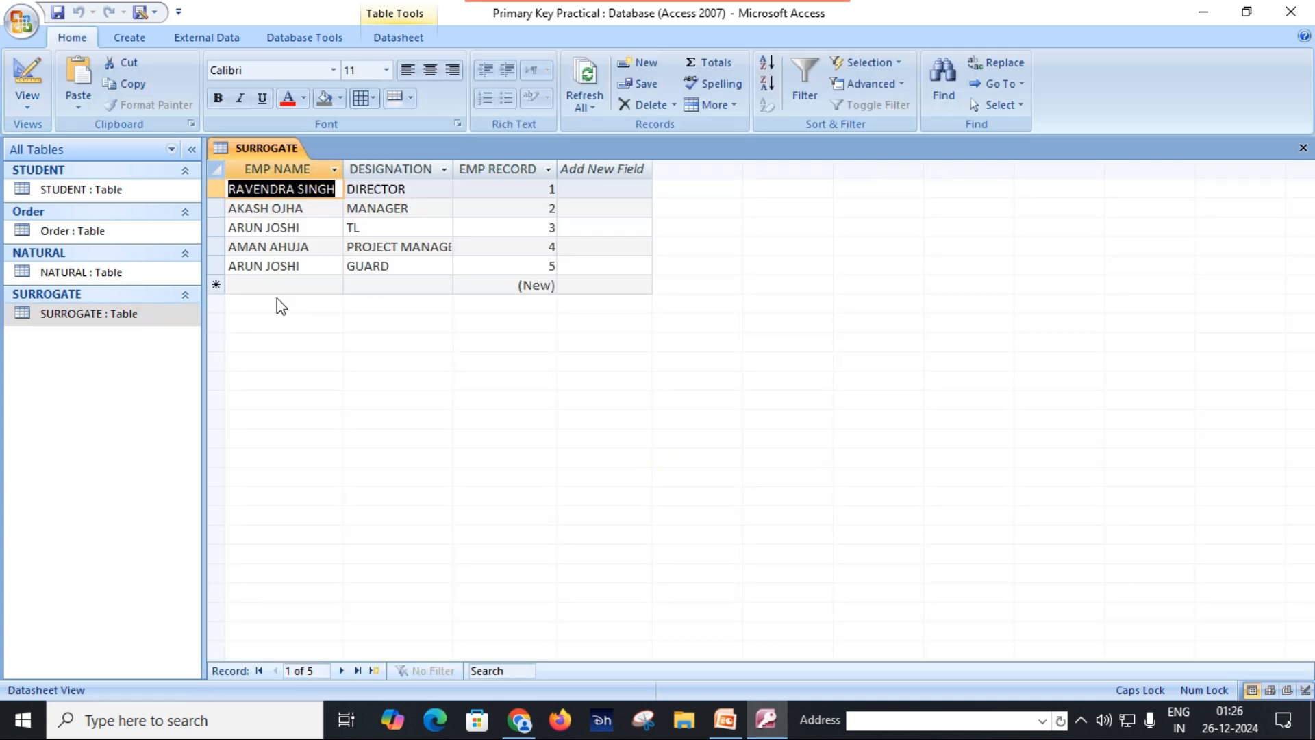
{"action": "left_click", "coordinate": [255, 284]}
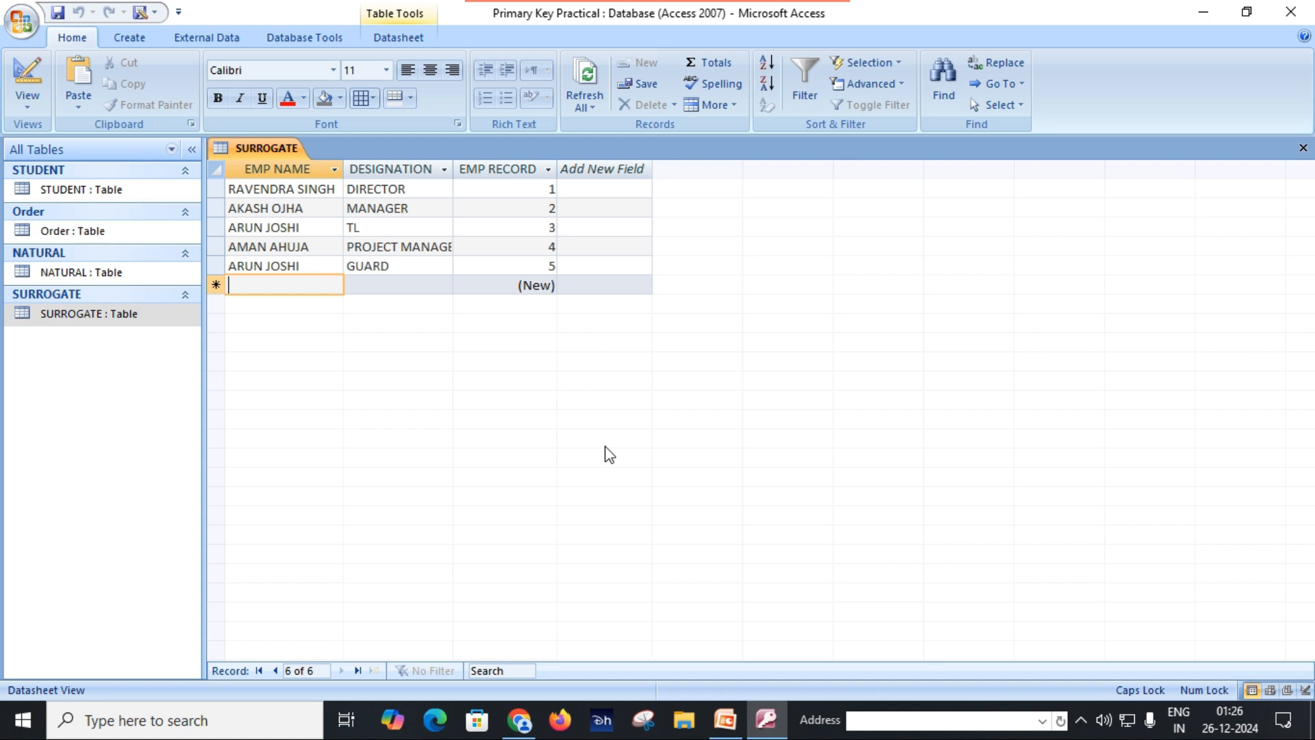
{"action": "type", "text": "TANUJA"}
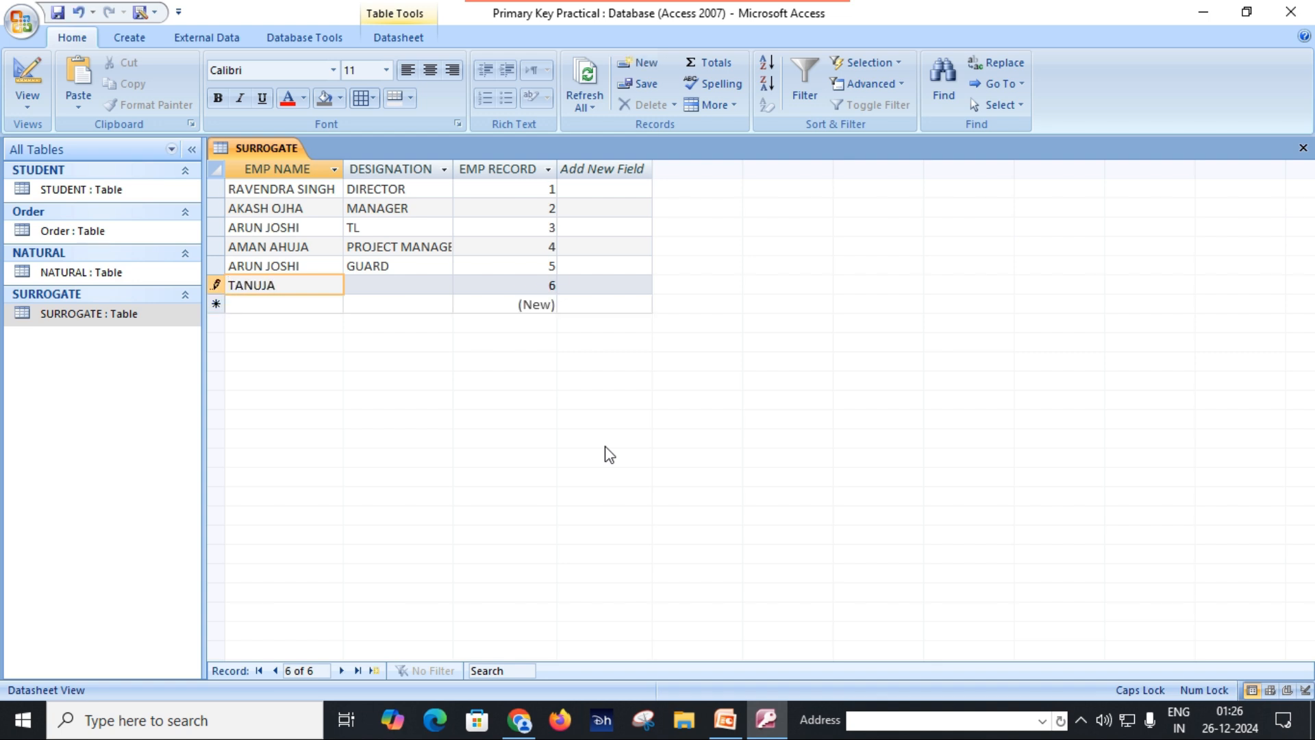
{"action": "key", "text": "Tab"}
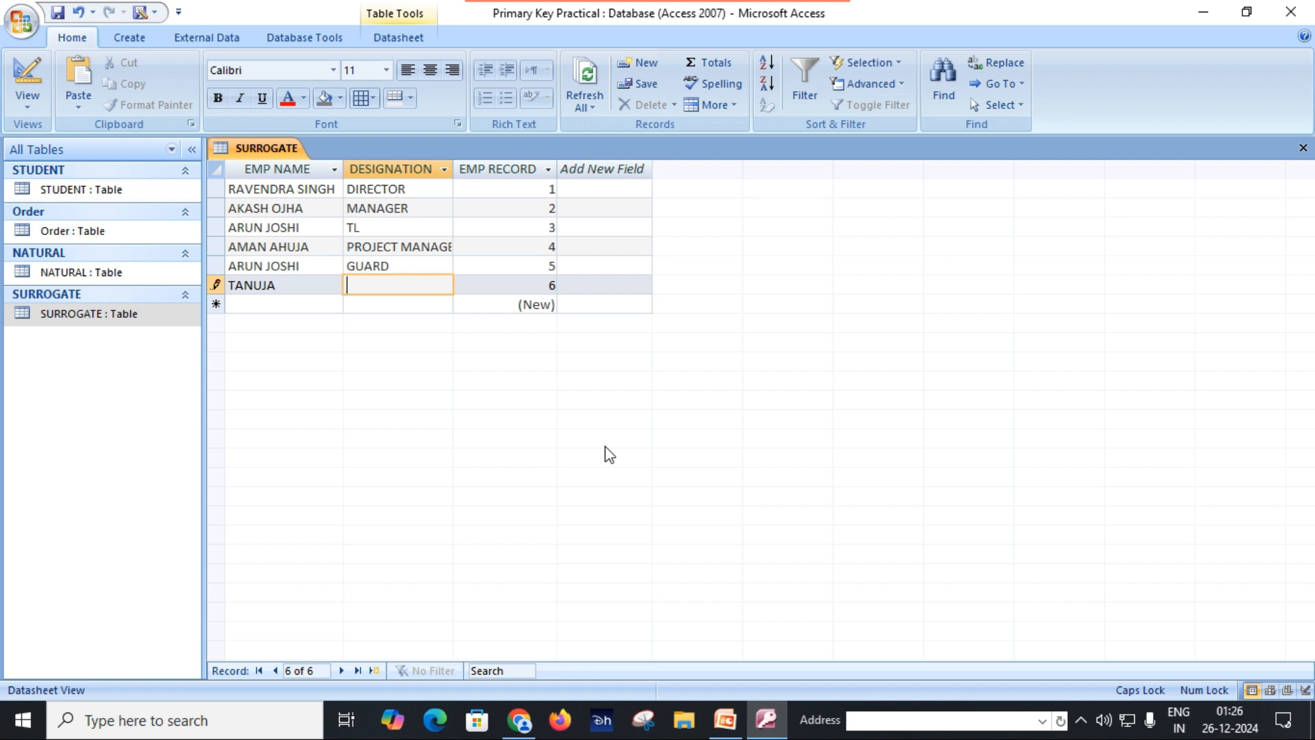
{"action": "type", "text": "OPERATOR"}
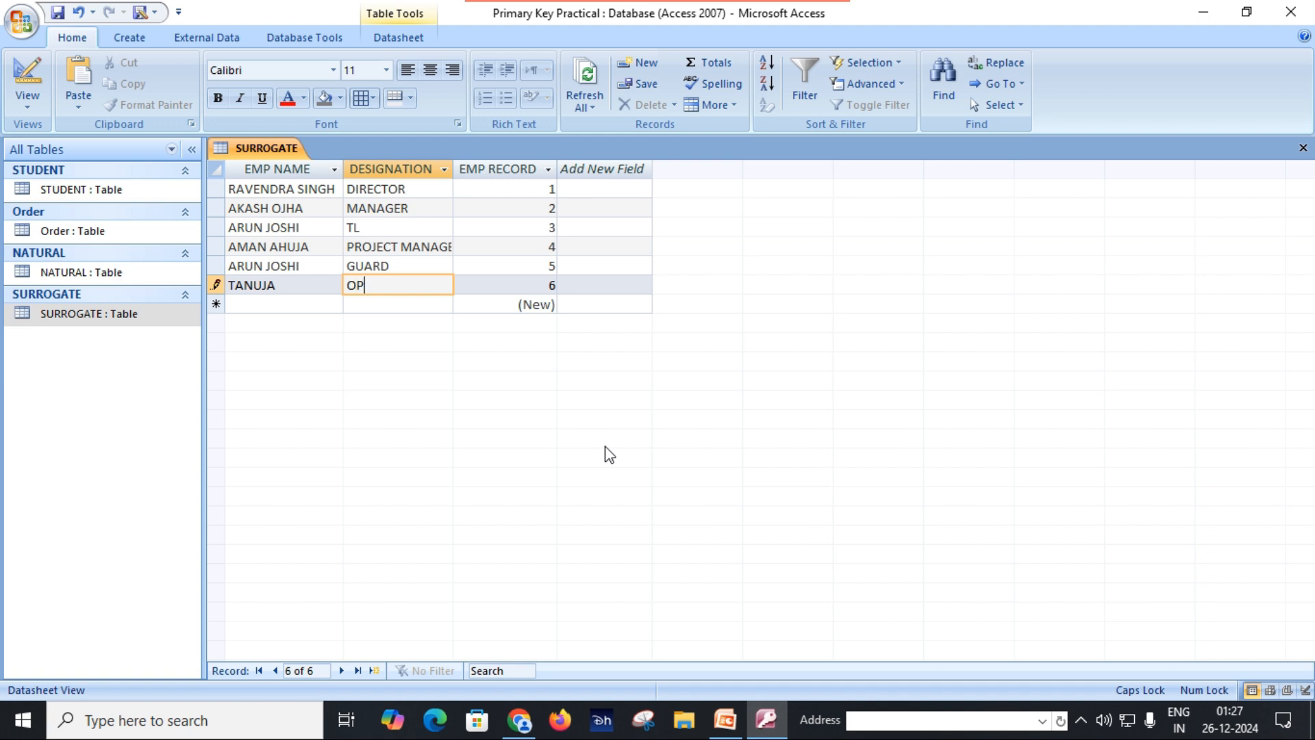
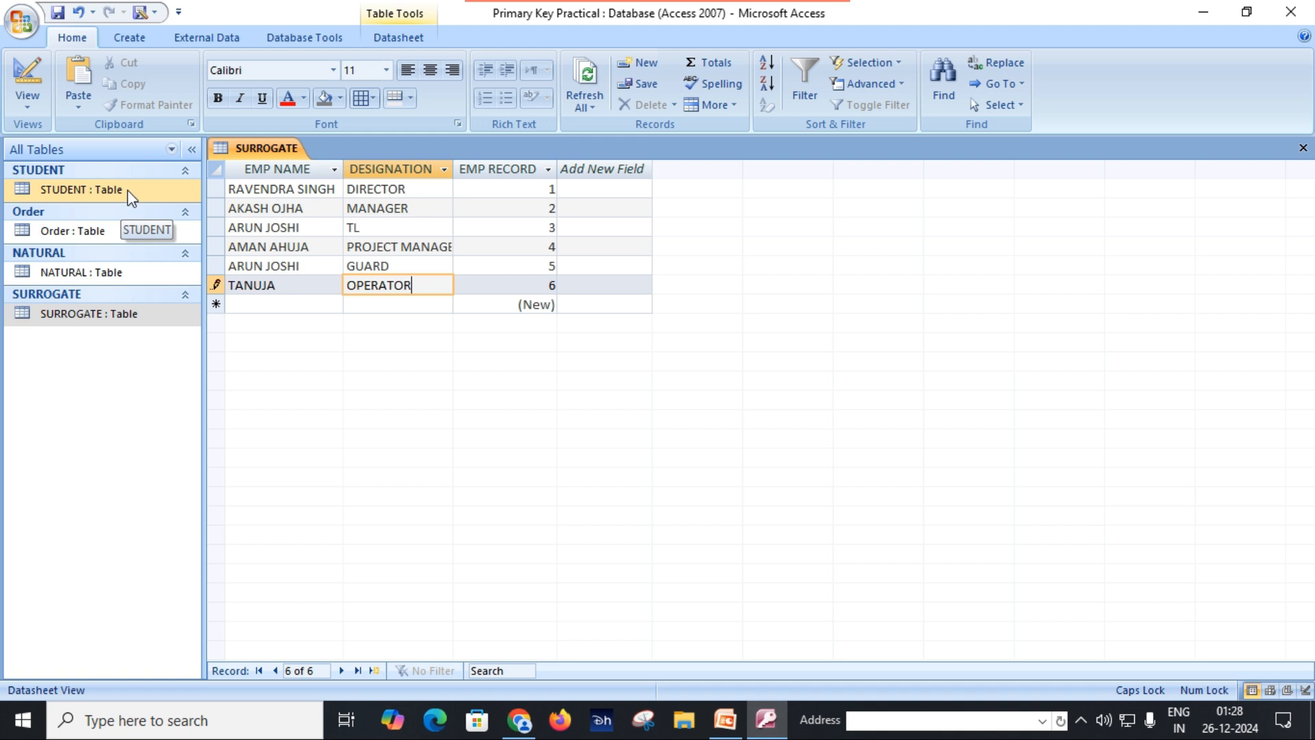
Step: Save the new record in the SURROGATE table and close the table
{"action": "left_click", "coordinate": [122, 232]}
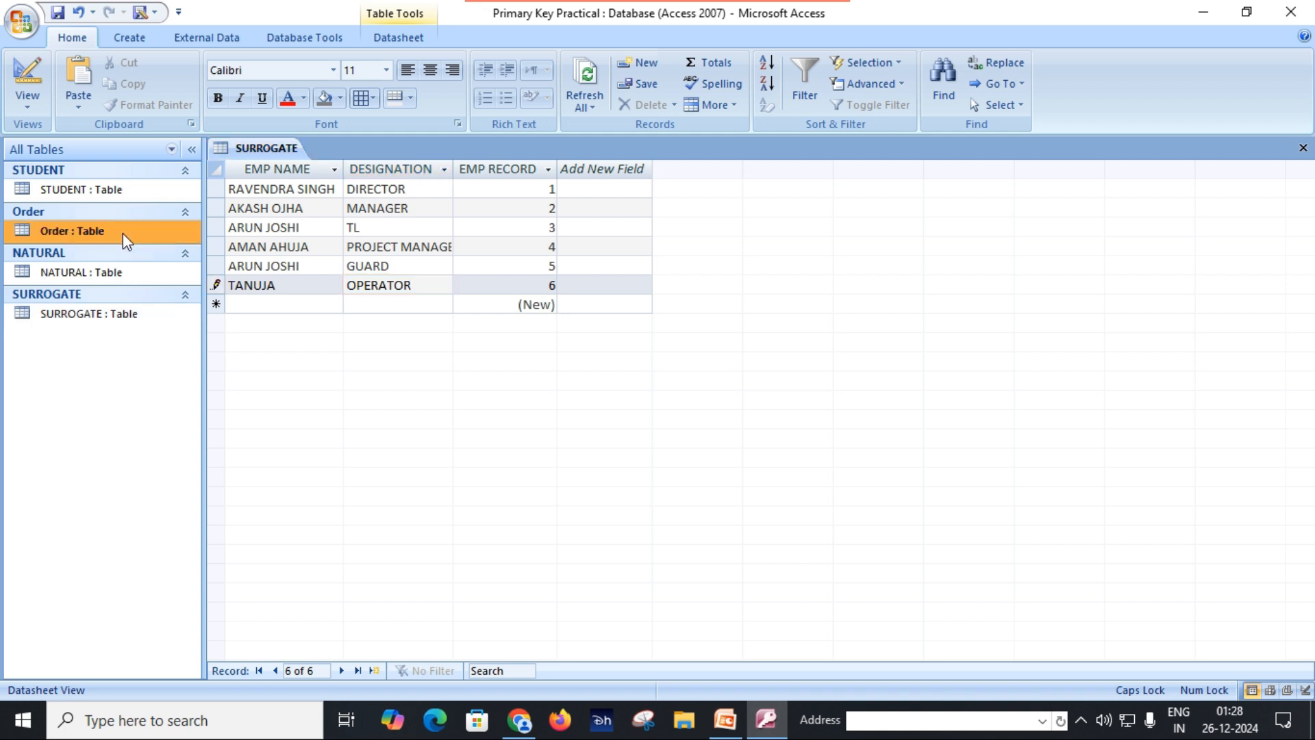
{"action": "left_click", "coordinate": [58, 13]}
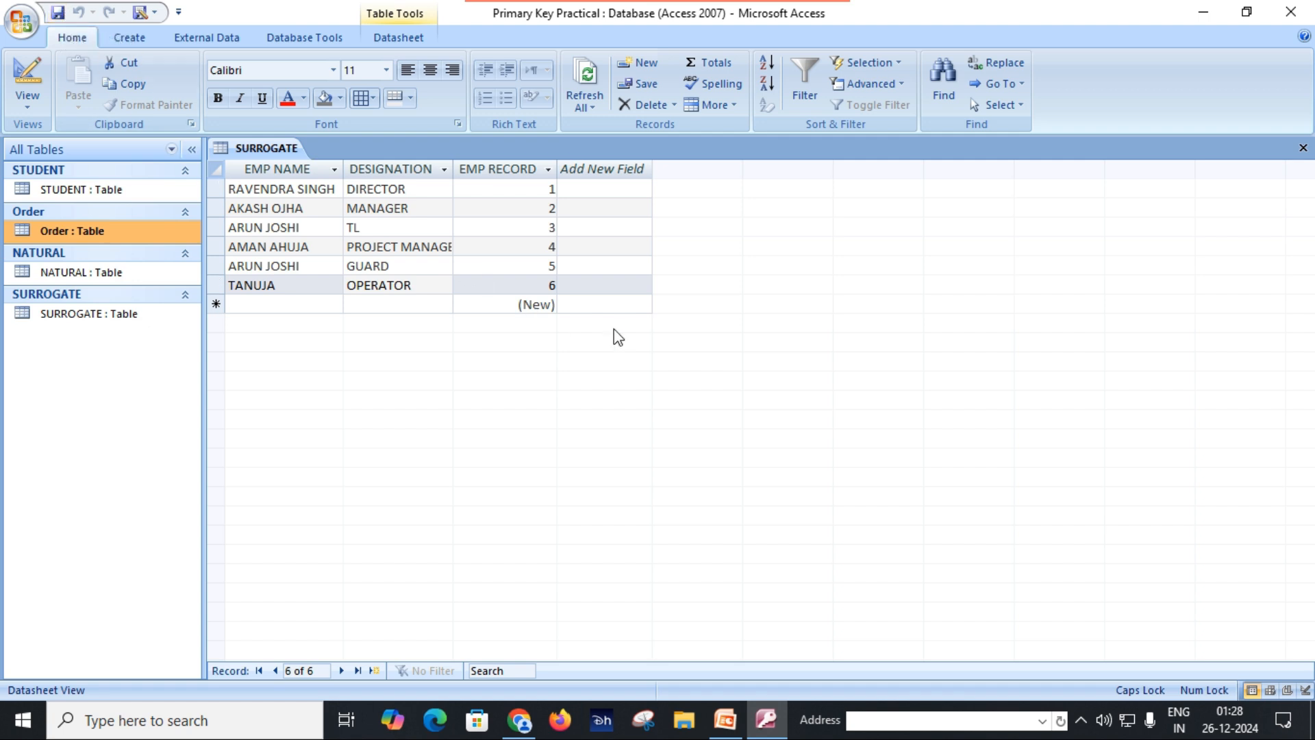
{"action": "left_click", "coordinate": [1303, 148]}
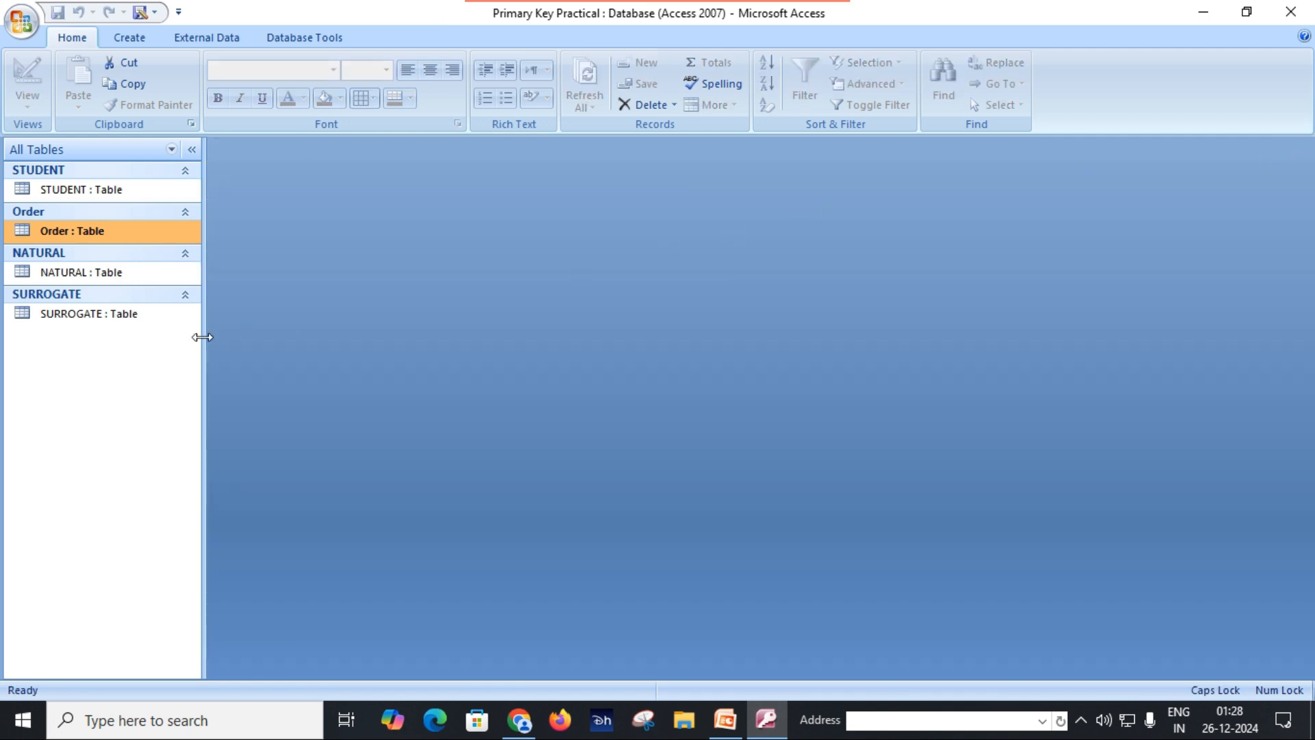